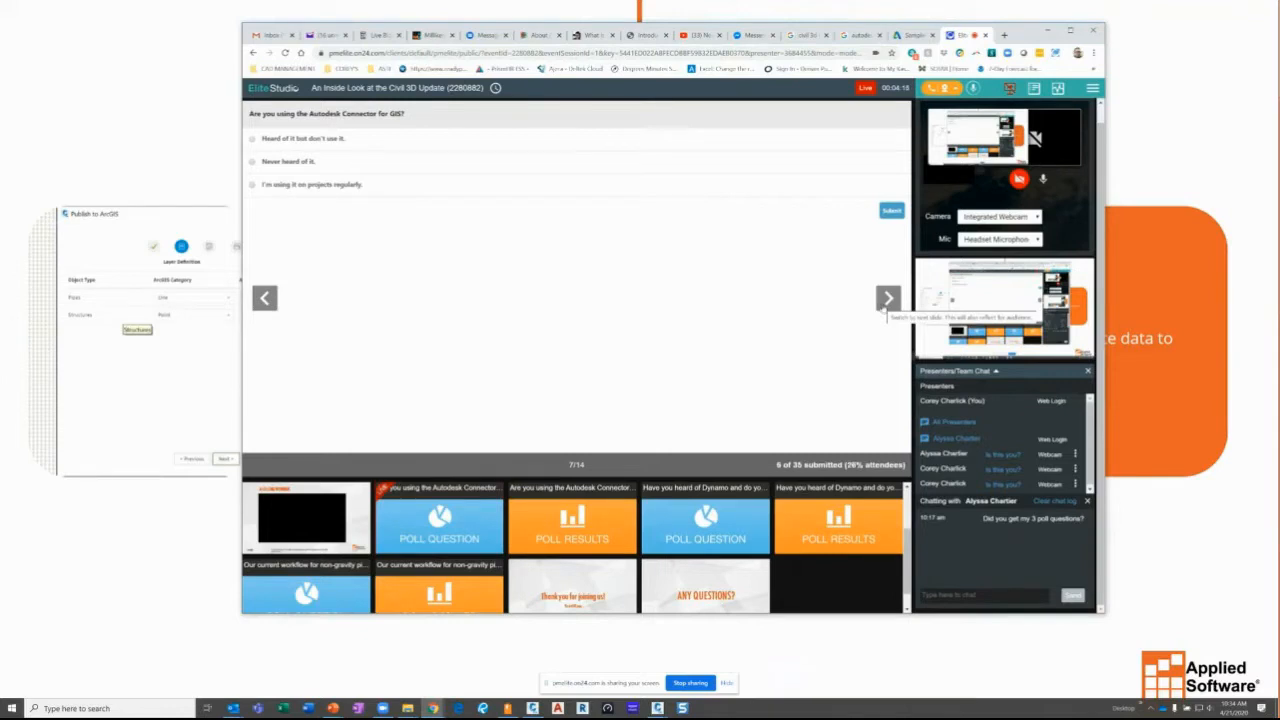
- Advance to the Poll Results slide and share the poll results with attendees
{"action": "left_click", "coordinate": [884, 300]}
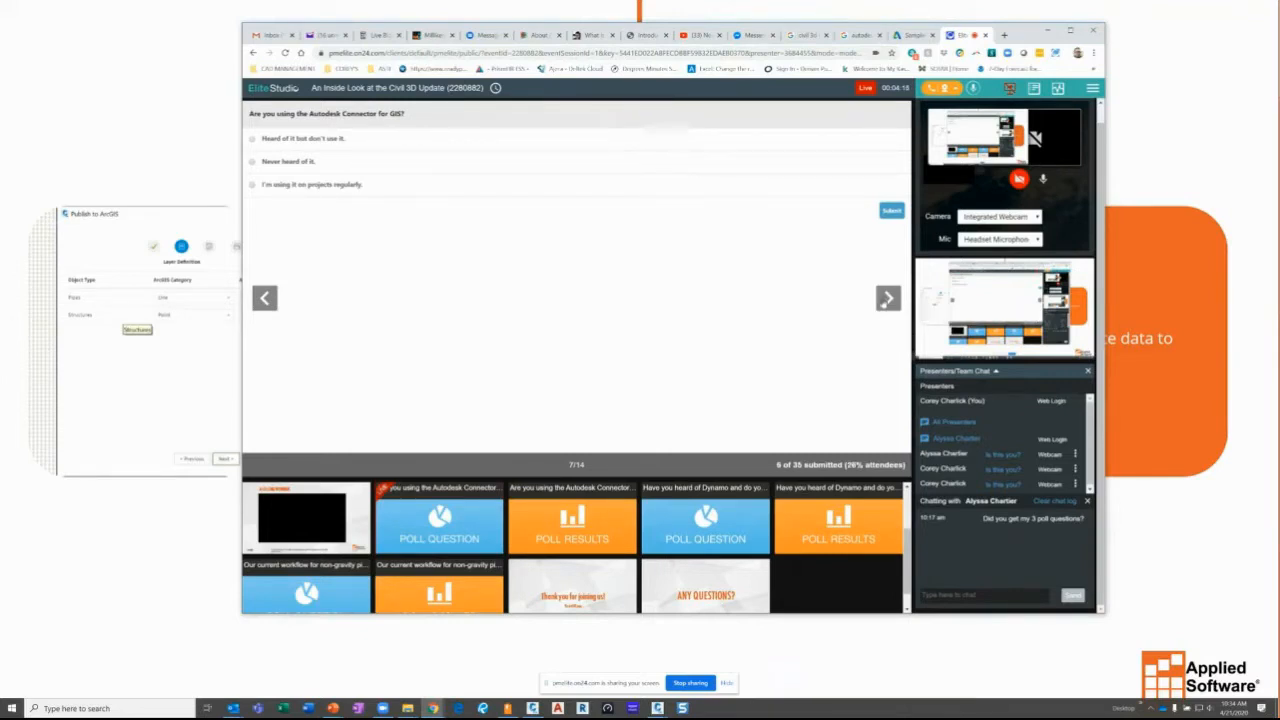
{"action": "left_click", "coordinate": [1164, 99]}
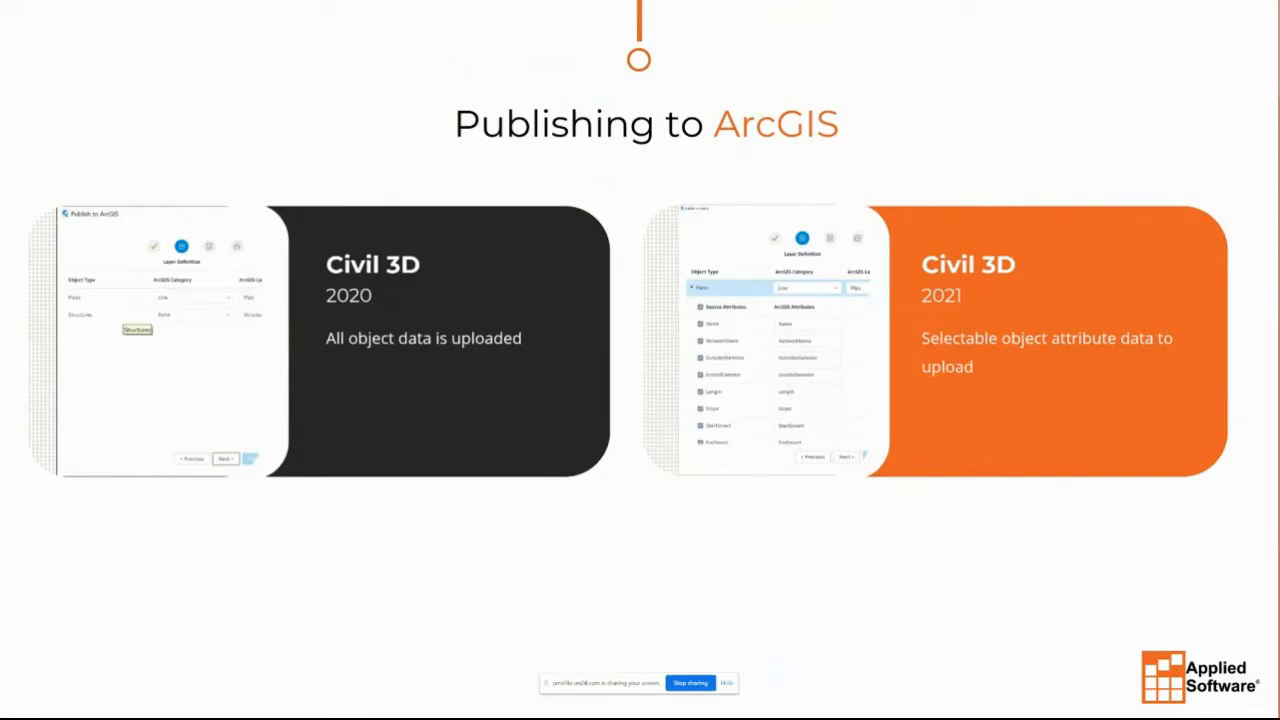
{"action": "key", "text": "alt+Tab"}
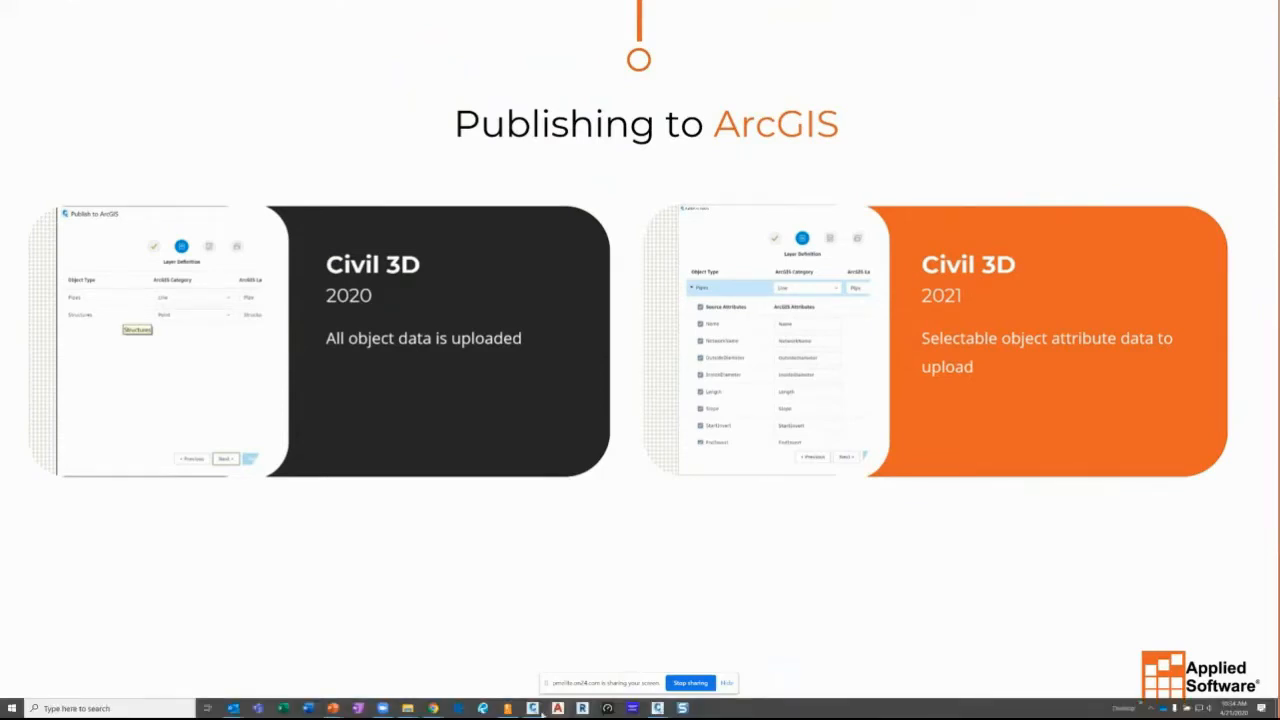
{"action": "mouse_move", "coordinate": [533, 708]}
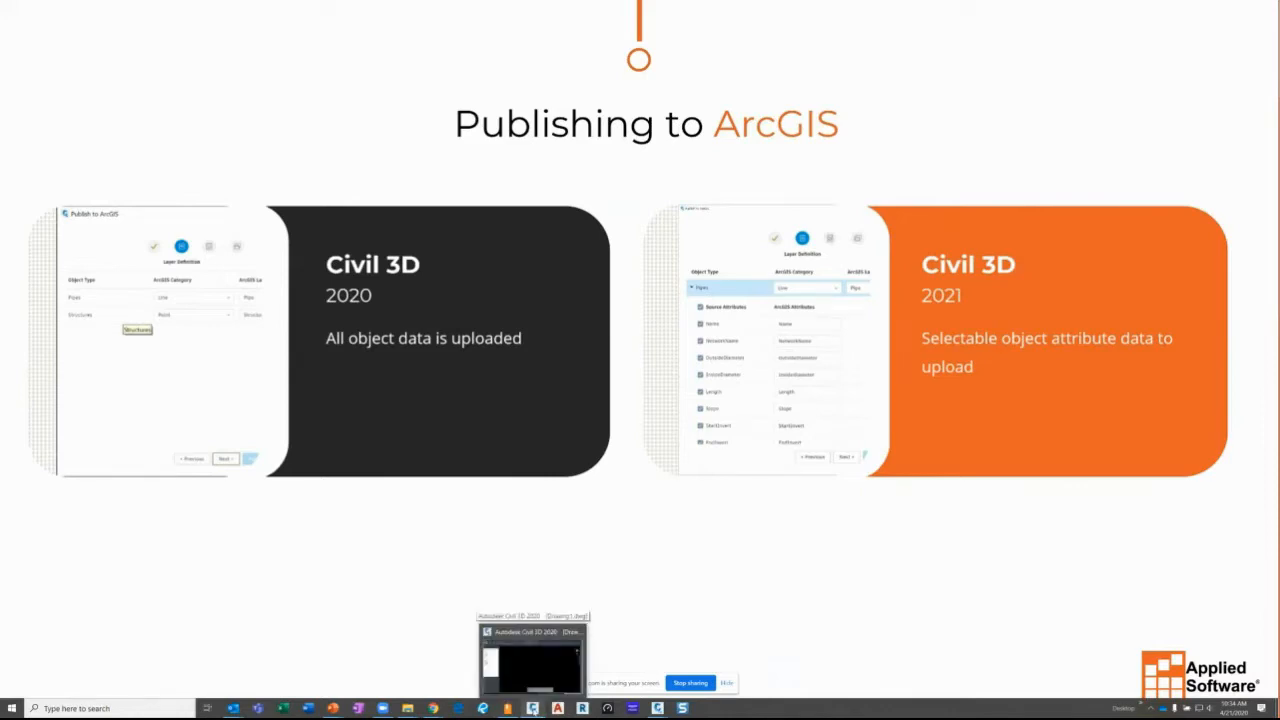
- Open ESRI DEMO.dwg in Civil 3D, accepting the read-only alert
{"action": "left_click", "coordinate": [533, 708]}
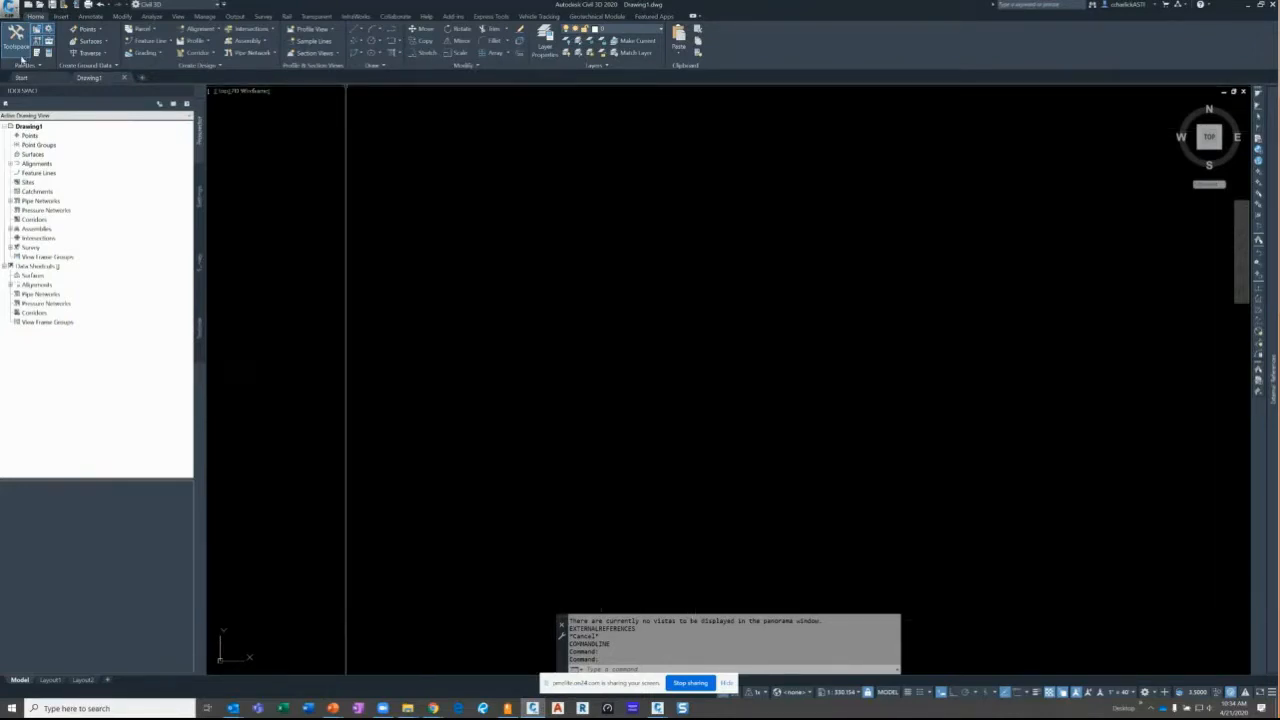
{"action": "left_click", "coordinate": [38, 6]}
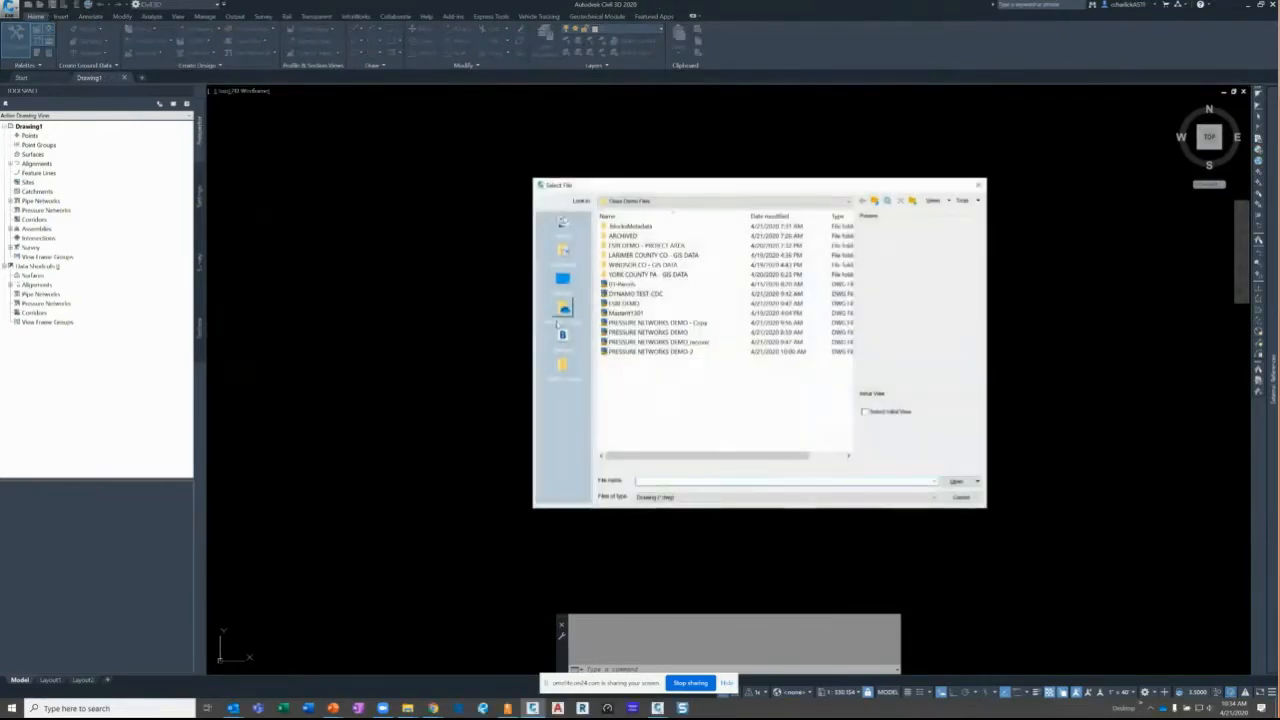
{"action": "left_click", "coordinate": [625, 303]}
{"action": "left_click", "coordinate": [960, 482]}
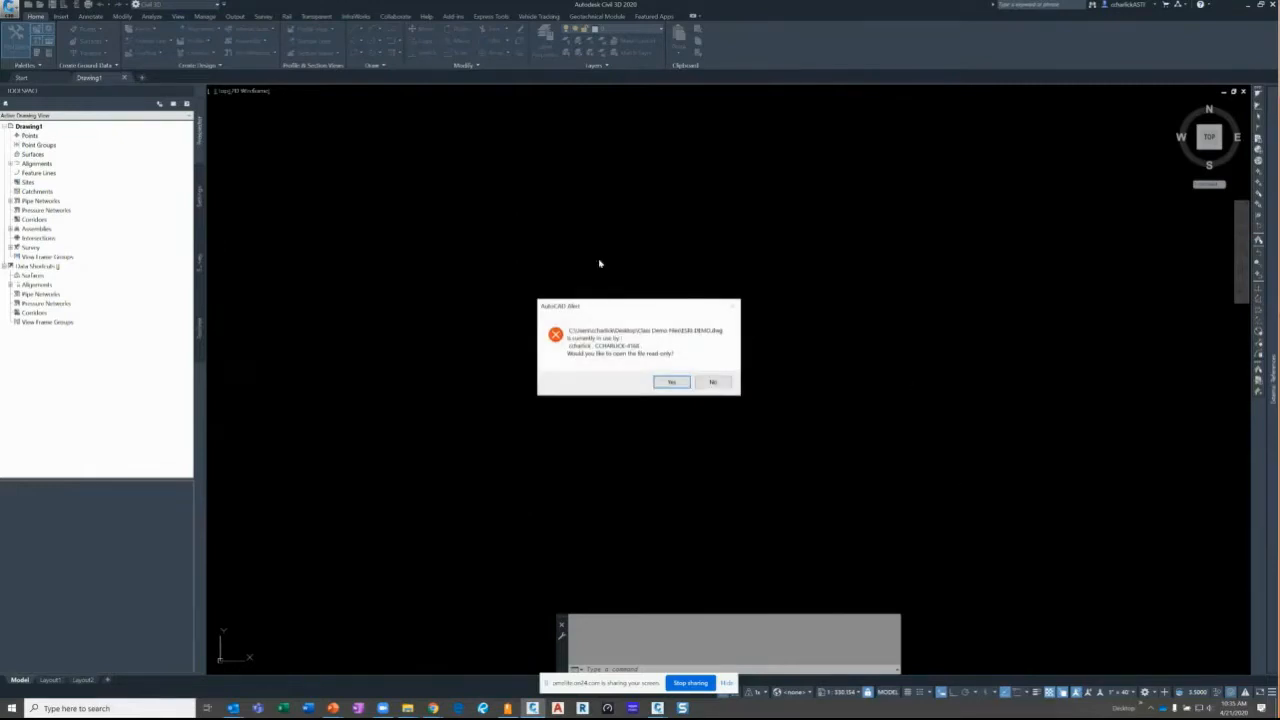
{"action": "left_click", "coordinate": [666, 383]}
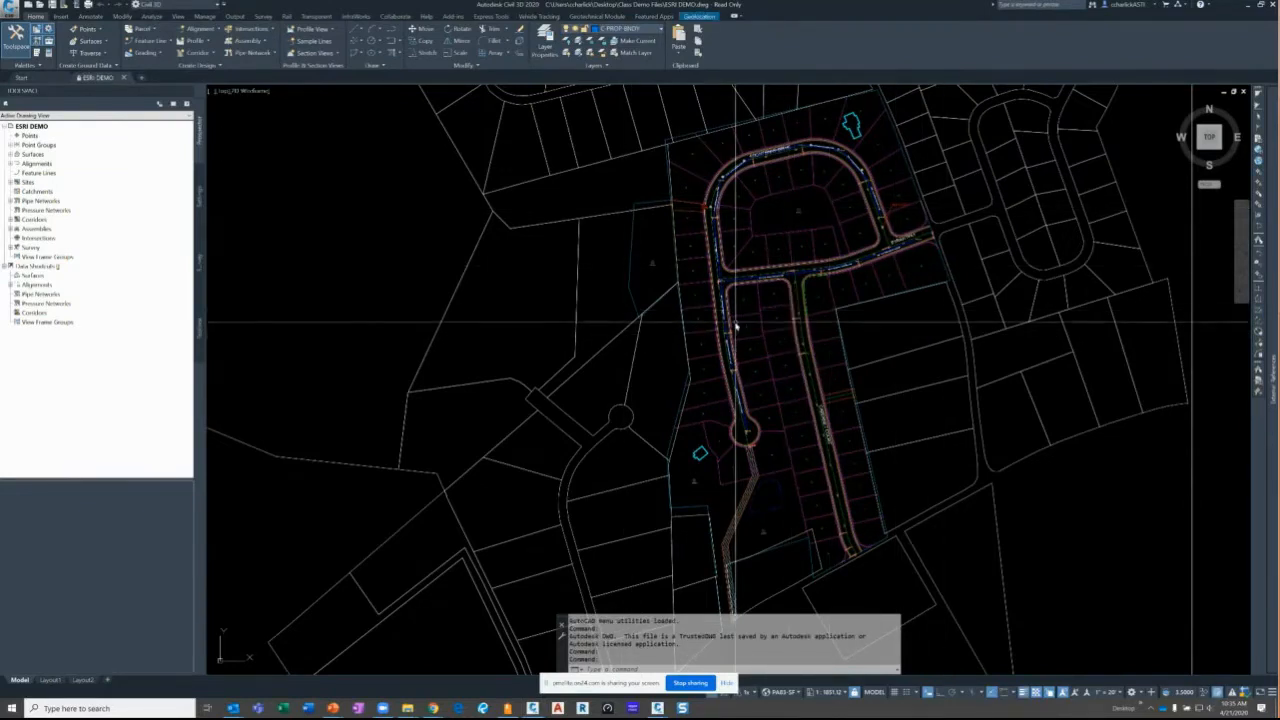
- Launch Publish to ArcGIS from the Output ribbon tab
{"action": "mouse_move", "coordinate": [686, 316]}
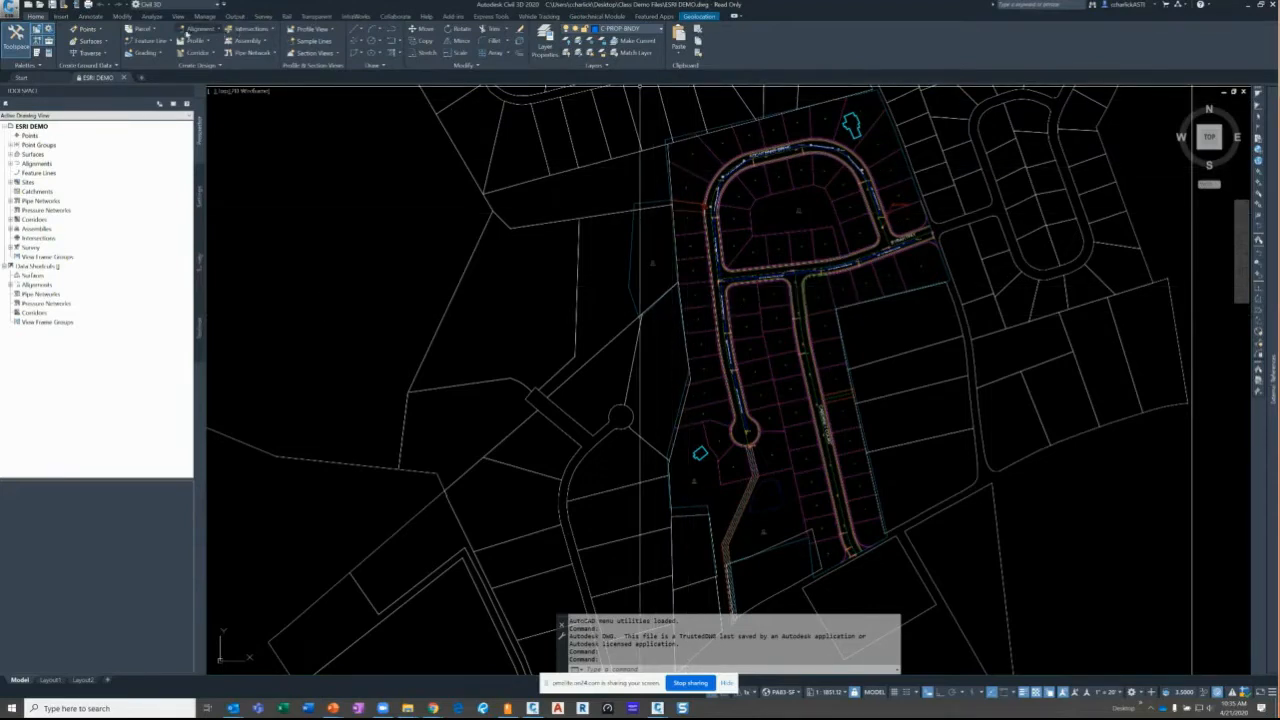
{"action": "left_click", "coordinate": [235, 17]}
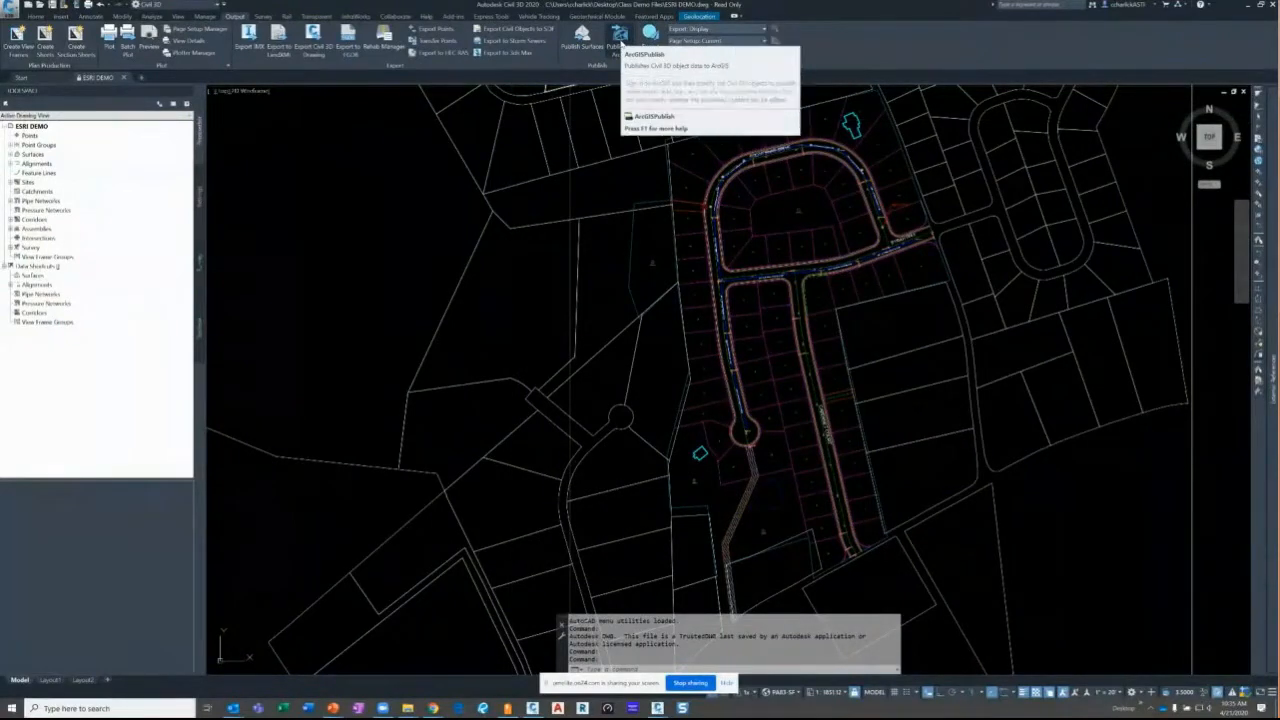
{"action": "left_click", "coordinate": [620, 42]}
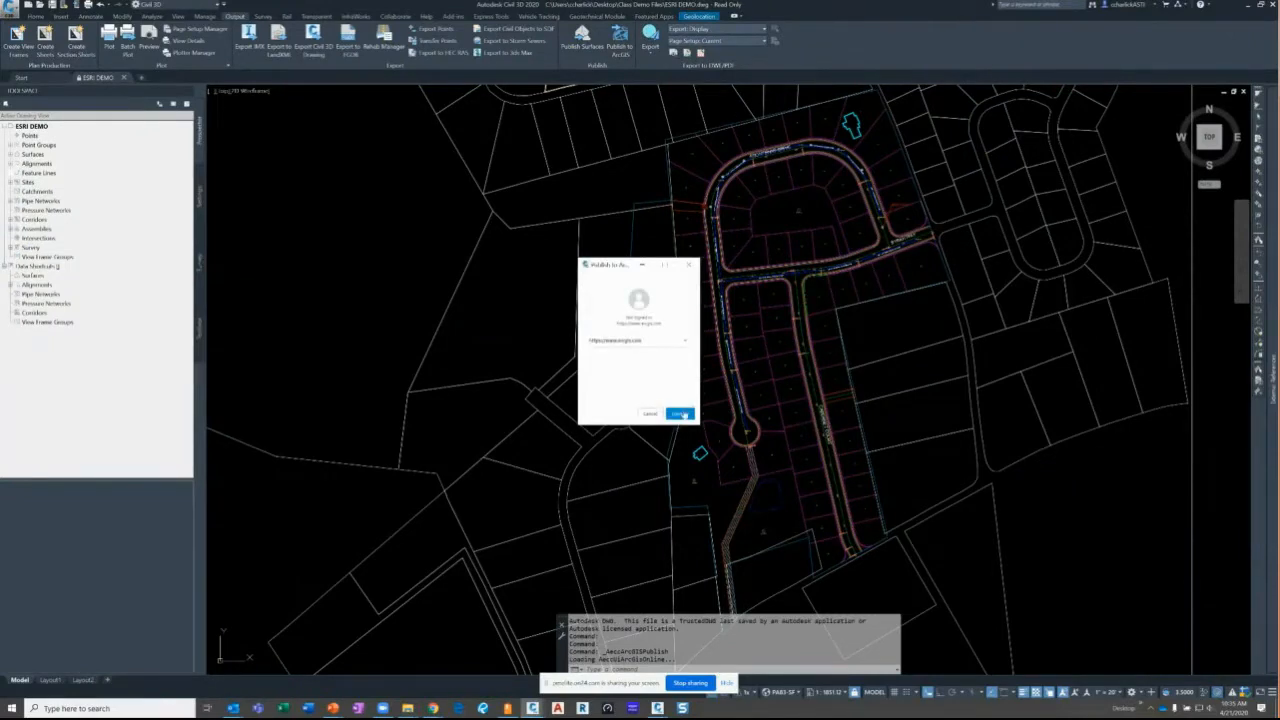
- Connect to ArcGIS Online and bring up the Esri sign-in window
{"action": "left_click", "coordinate": [680, 414]}
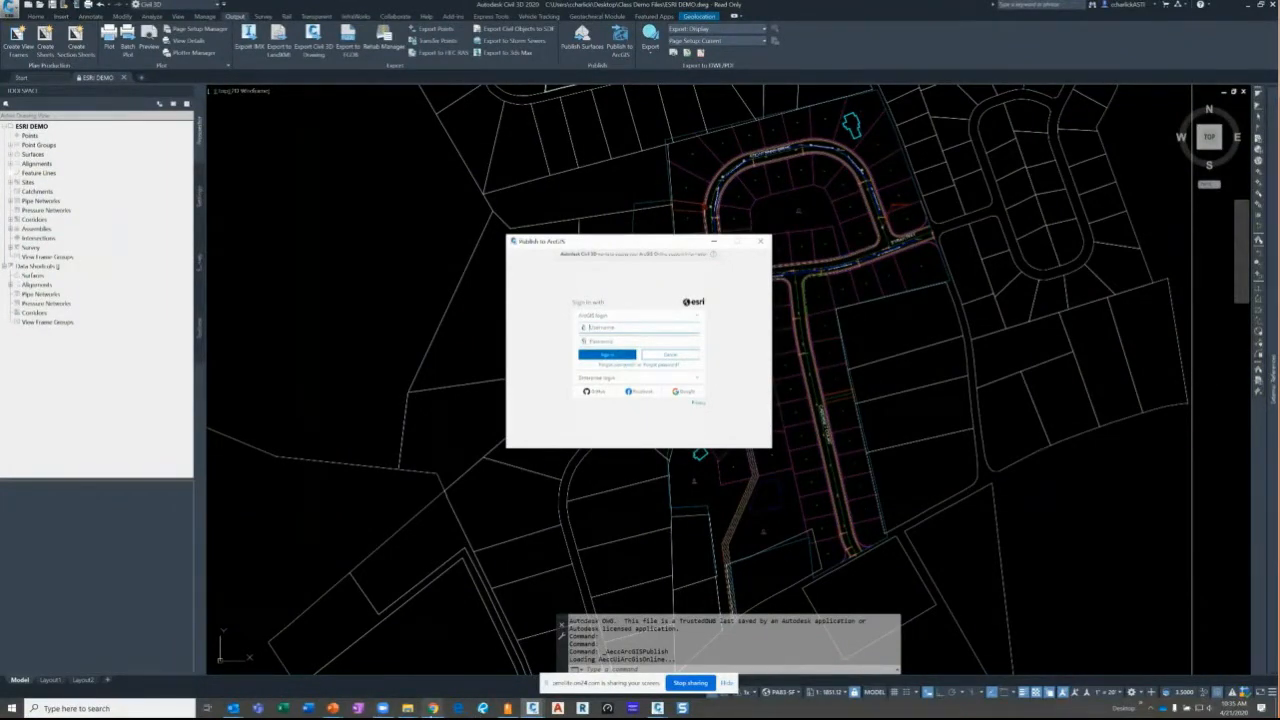
{"action": "mouse_move", "coordinate": [432, 708]}
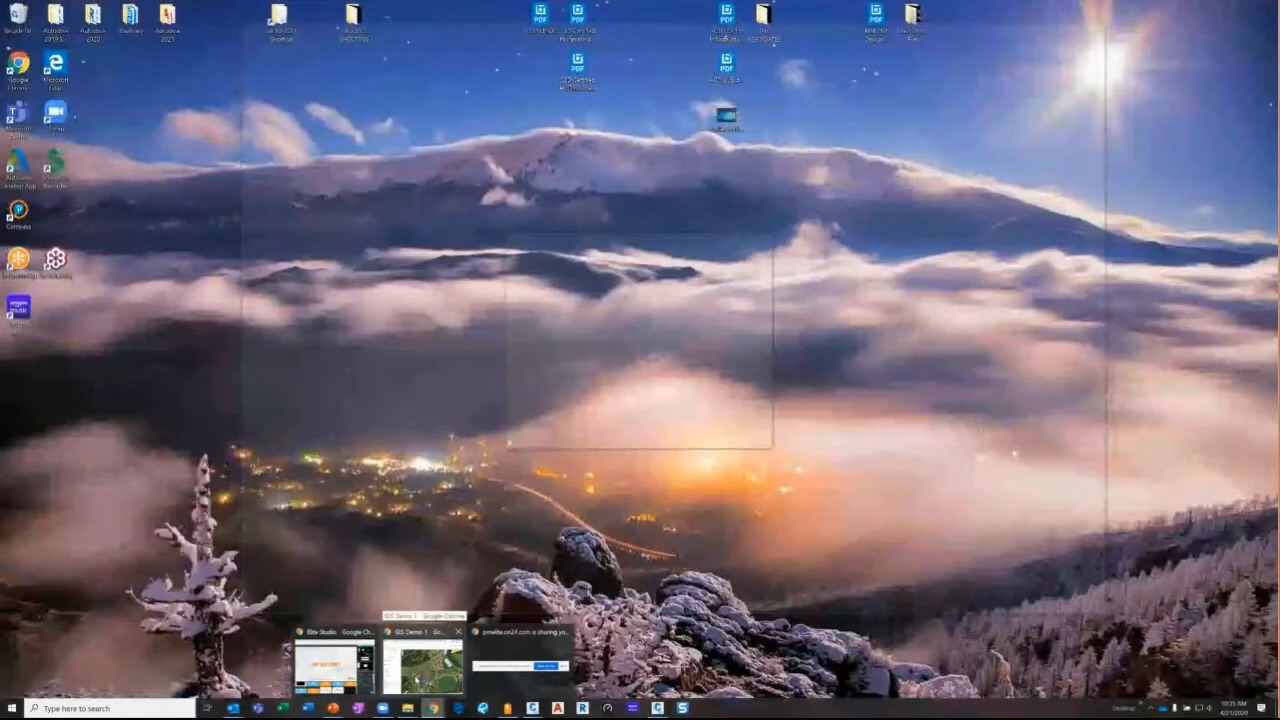
{"action": "left_click", "coordinate": [424, 660]}
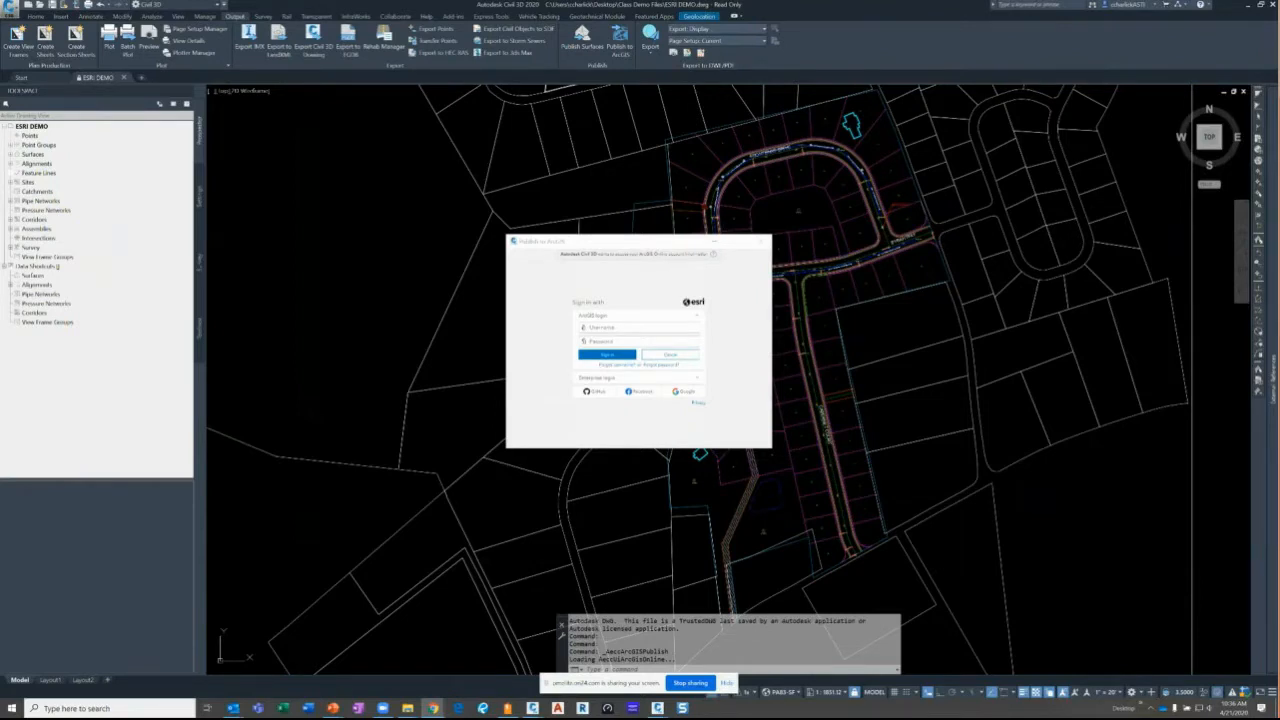
- Enter the account username and password and submit; after rejection, re-enter the credentials
{"action": "left_click", "coordinate": [646, 326]}
{"action": "left_click", "coordinate": [619, 330]}
{"action": "left_click", "coordinate": [617, 352]}
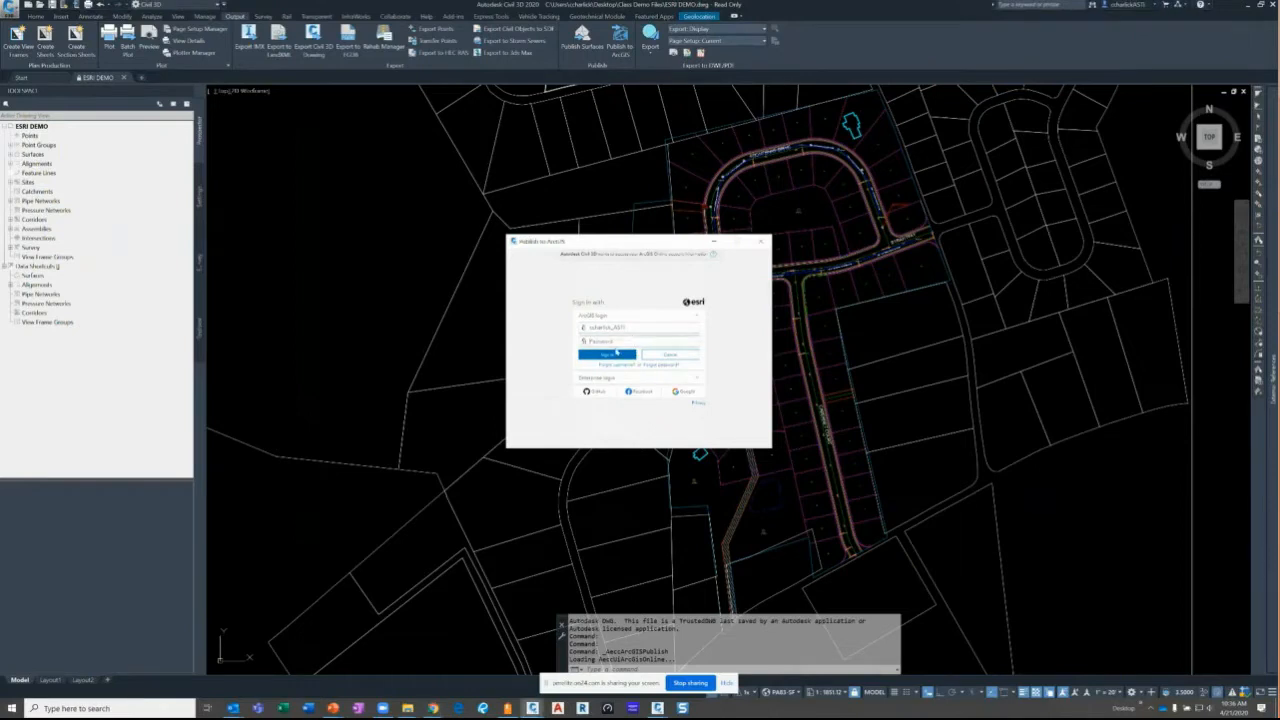
{"action": "type", "text": "••"}
{"action": "left_click", "coordinate": [617, 356]}
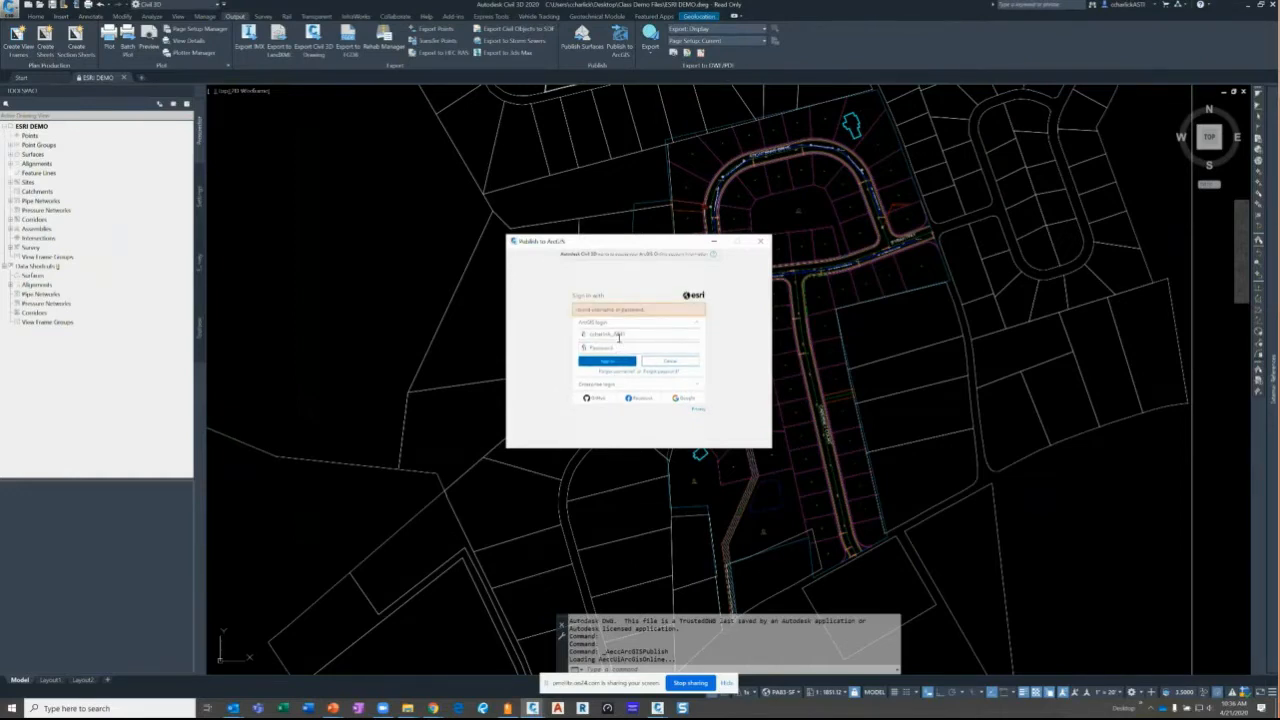
{"action": "left_click", "coordinate": [618, 337]}
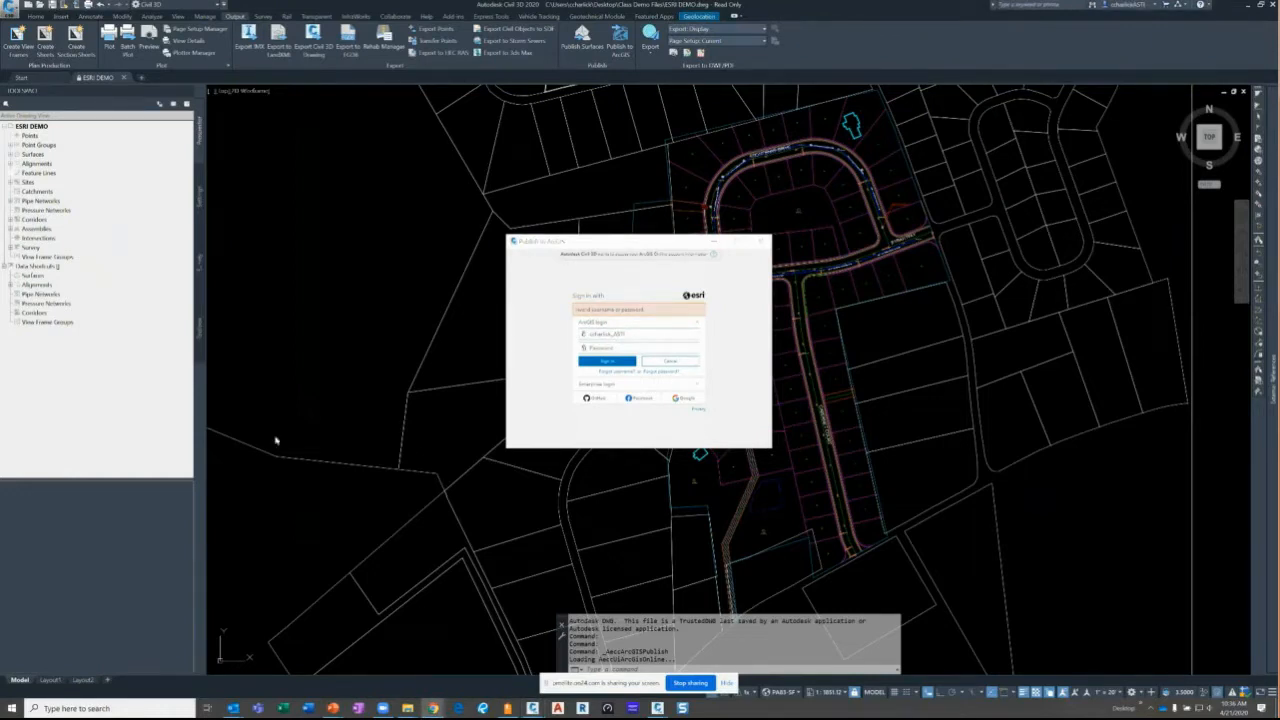
{"action": "left_click", "coordinate": [646, 336]}
{"action": "left_click", "coordinate": [604, 348]}
- Paste the account password and sign in to ArcGIS, expanding the object tree
{"action": "key", "text": "ctrl+v"}
{"action": "left_click", "coordinate": [606, 362]}
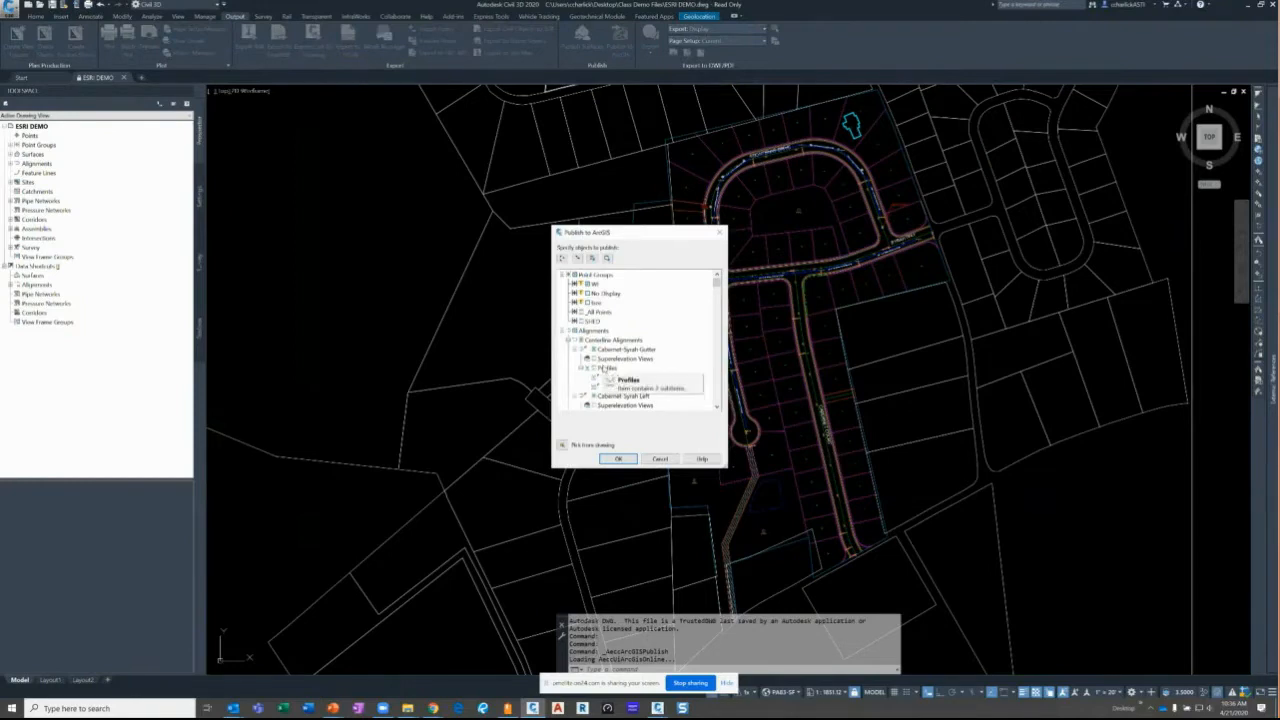
{"action": "double_click", "coordinate": [604, 368]}
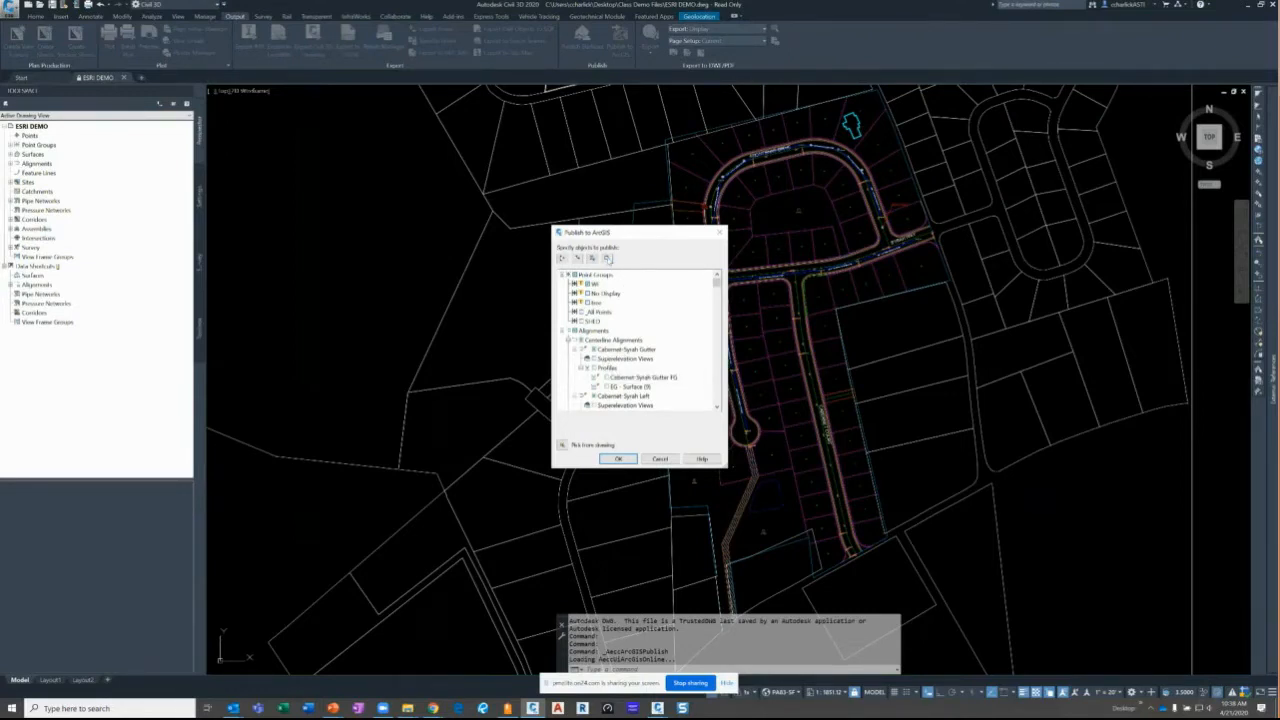
- Clear all objects and select only the STORM pipe network to publish
{"action": "left_click", "coordinate": [607, 258]}
{"action": "scroll", "coordinate": [585, 315], "scroll_direction": "down", "scroll_amount": 5}
{"action": "scroll", "coordinate": [638, 340], "scroll_direction": "down", "scroll_amount": 10}
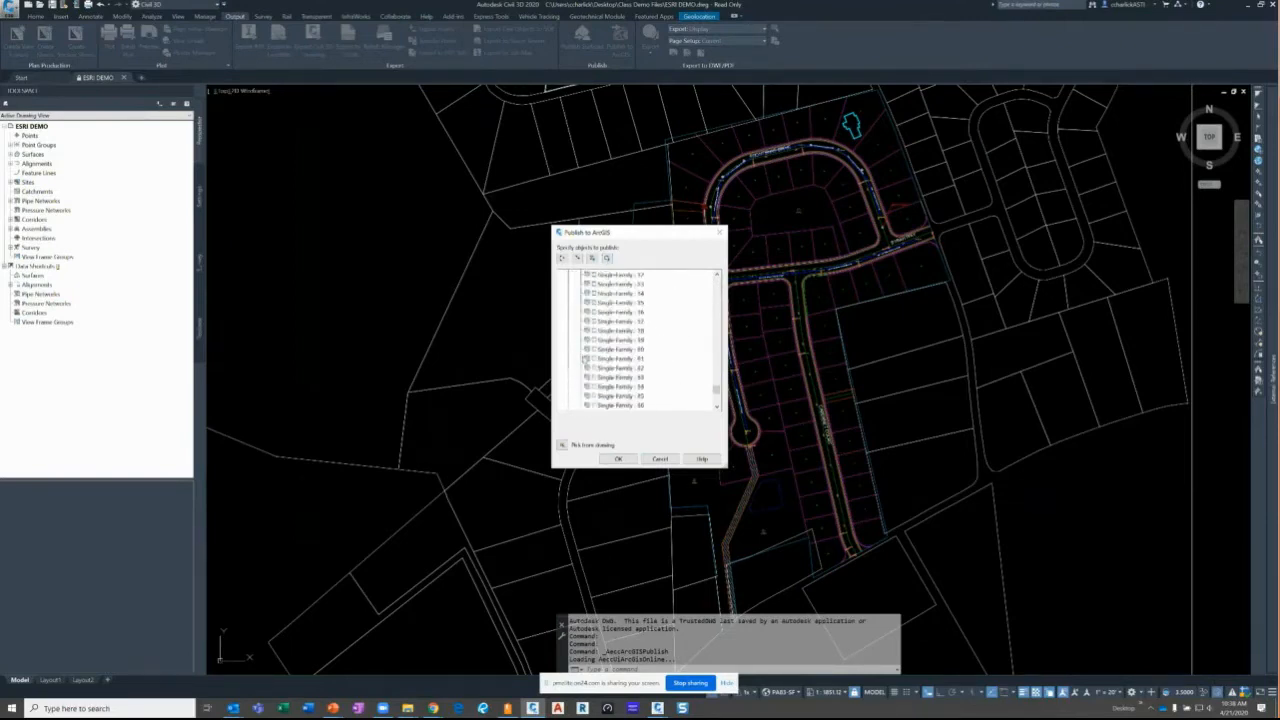
{"action": "scroll", "coordinate": [586, 358], "scroll_direction": "down", "scroll_amount": 5}
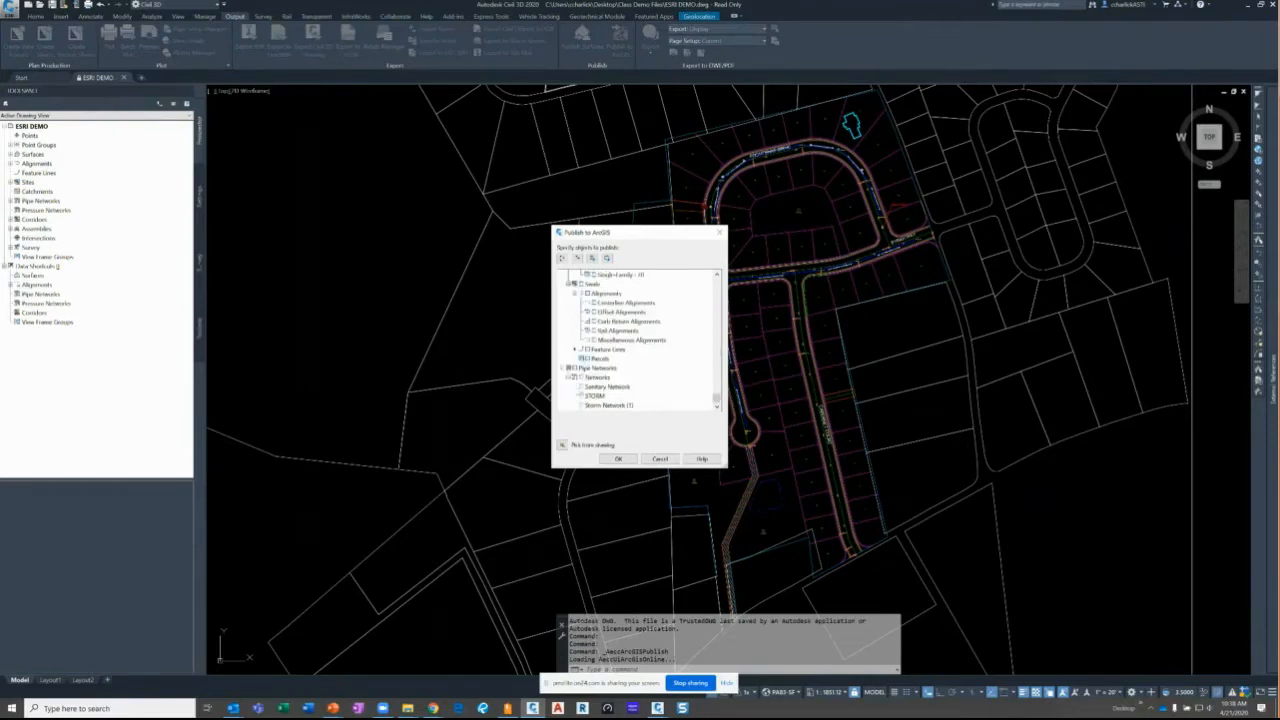
{"action": "left_click", "coordinate": [579, 396]}
{"action": "left_click", "coordinate": [582, 396]}
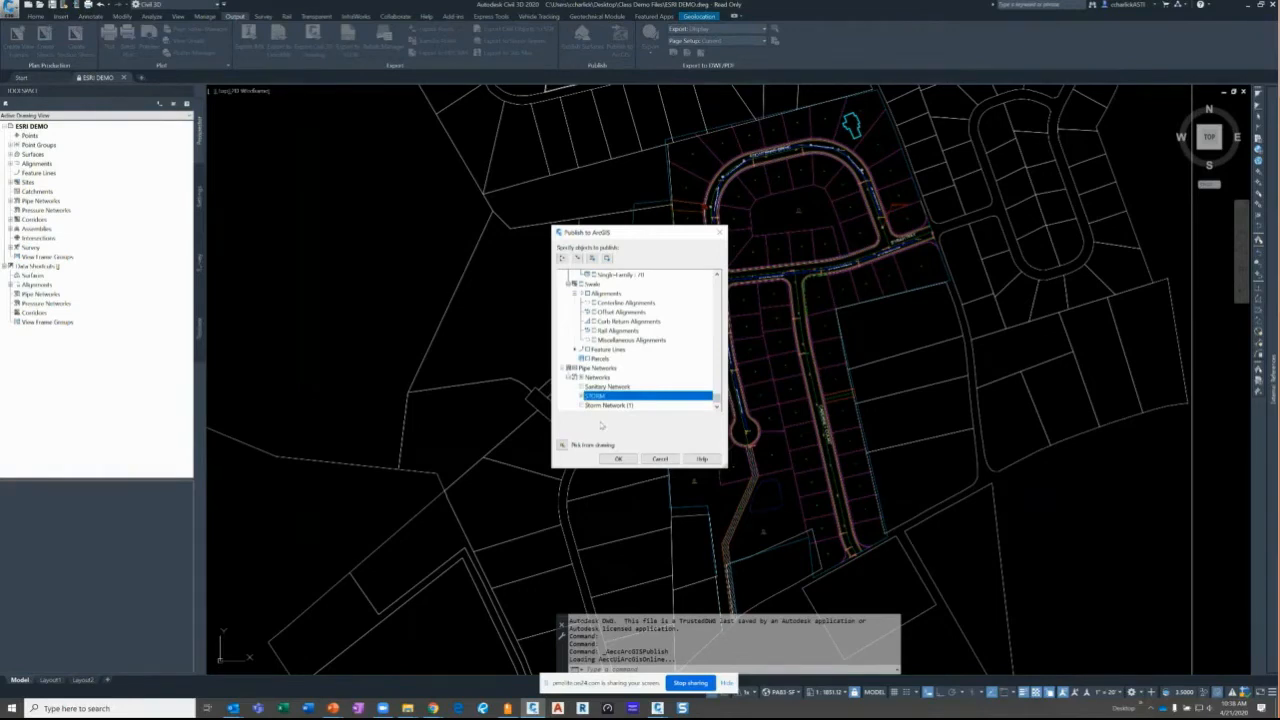
{"action": "left_click", "coordinate": [605, 459]}
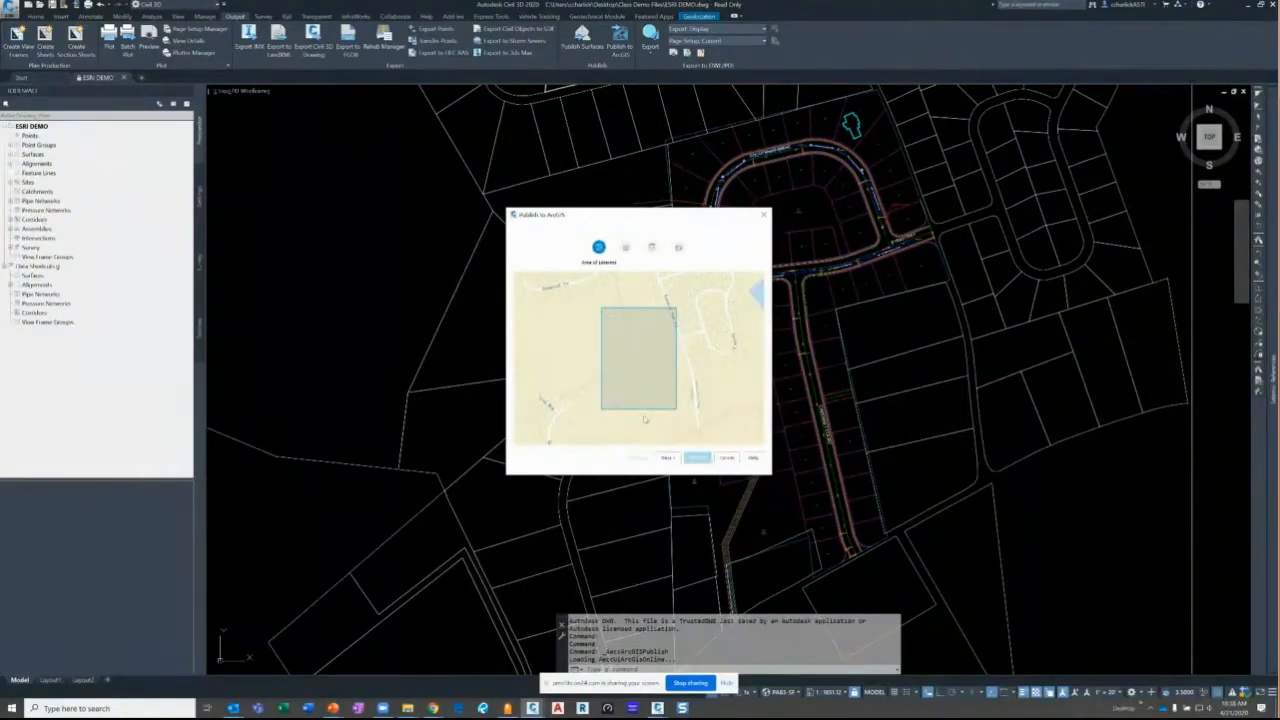
- Review the Pipes-to-Line and Structures-to-Point layer definitions, then cancel the wizard
{"action": "left_click", "coordinate": [667, 458]}
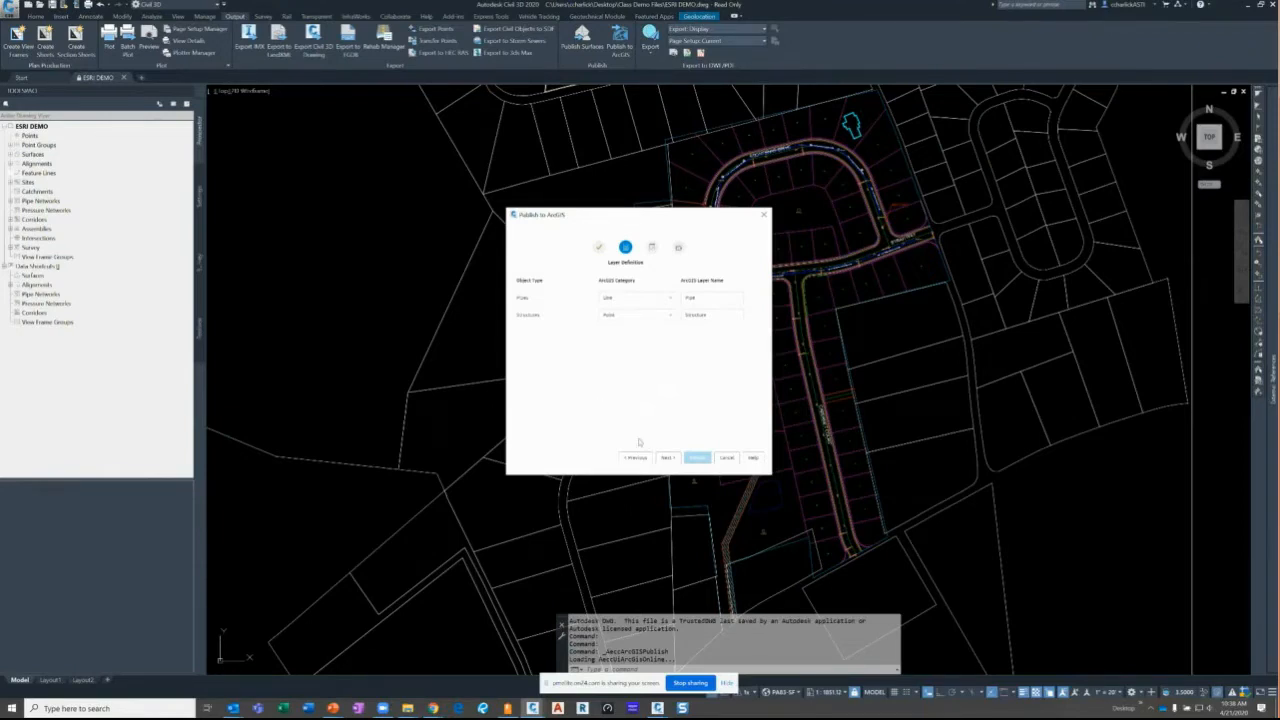
{"action": "left_click", "coordinate": [727, 458]}
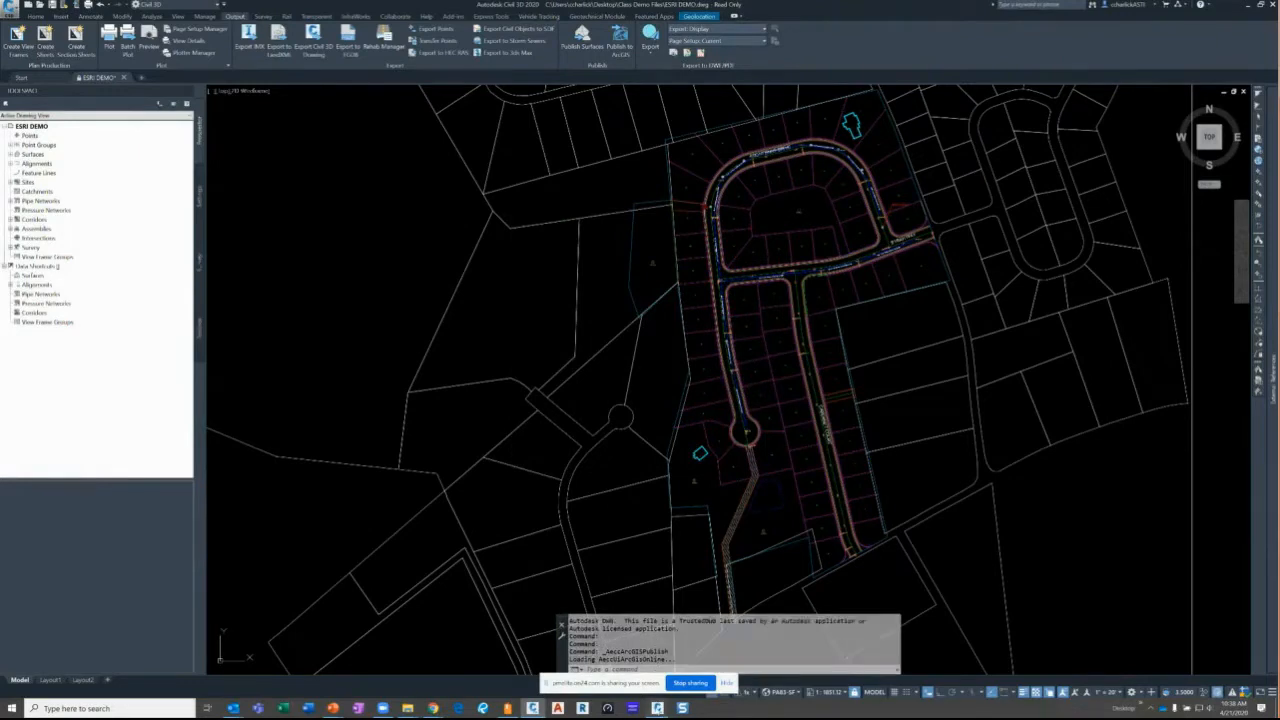
- In Civil 3D 2021's ESRI DEMO drawing, start Publish to ArcGIS and connect
{"action": "mouse_move", "coordinate": [532, 708]}
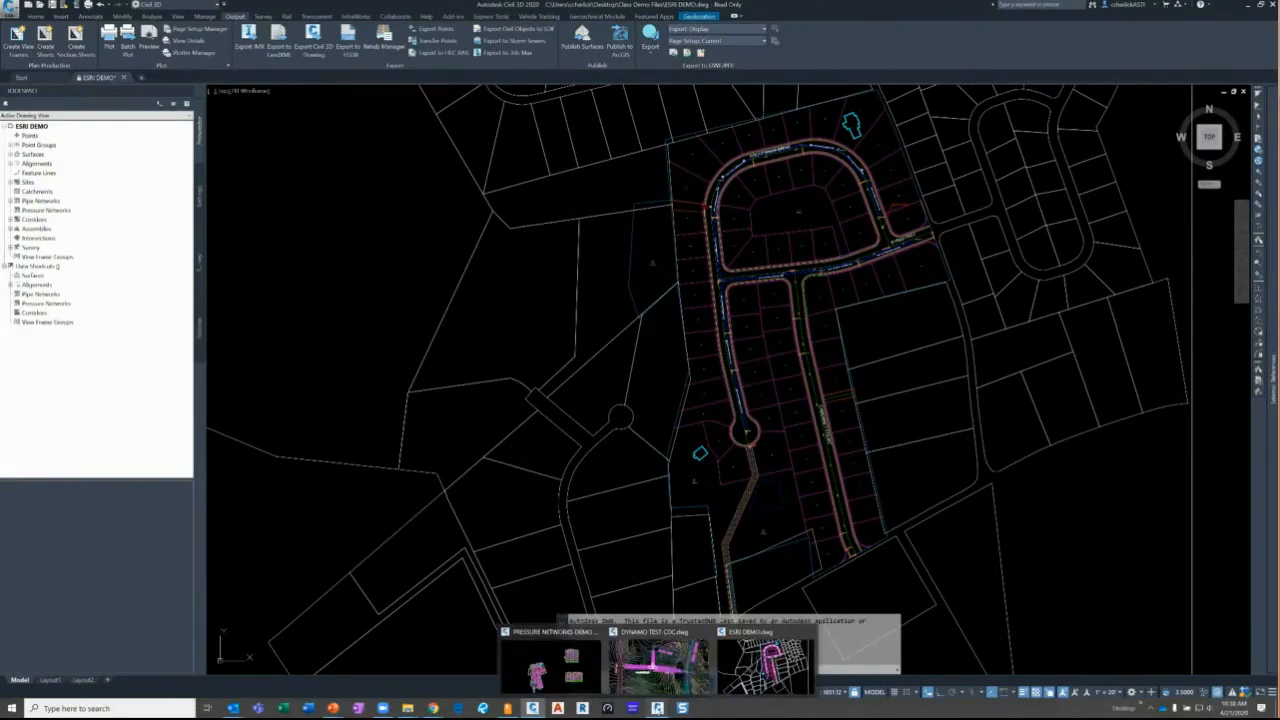
{"action": "left_click", "coordinate": [765, 665]}
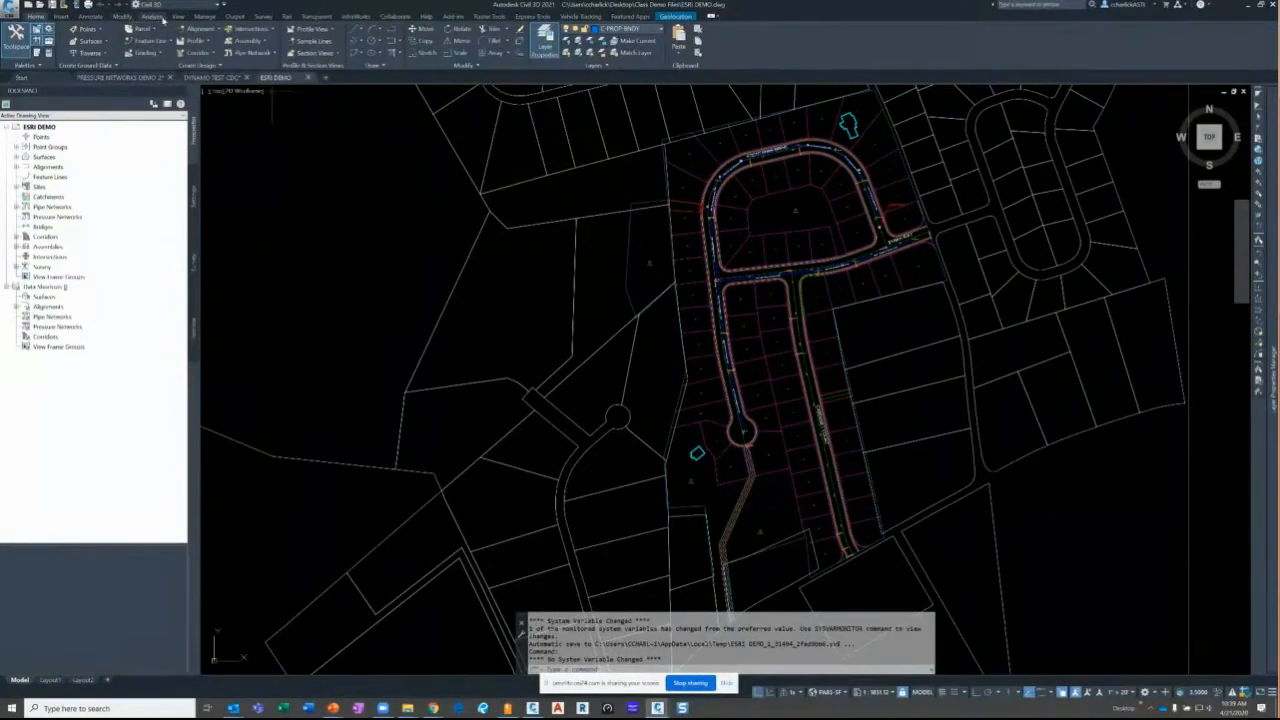
{"action": "left_click", "coordinate": [234, 16]}
{"action": "left_click", "coordinate": [620, 38]}
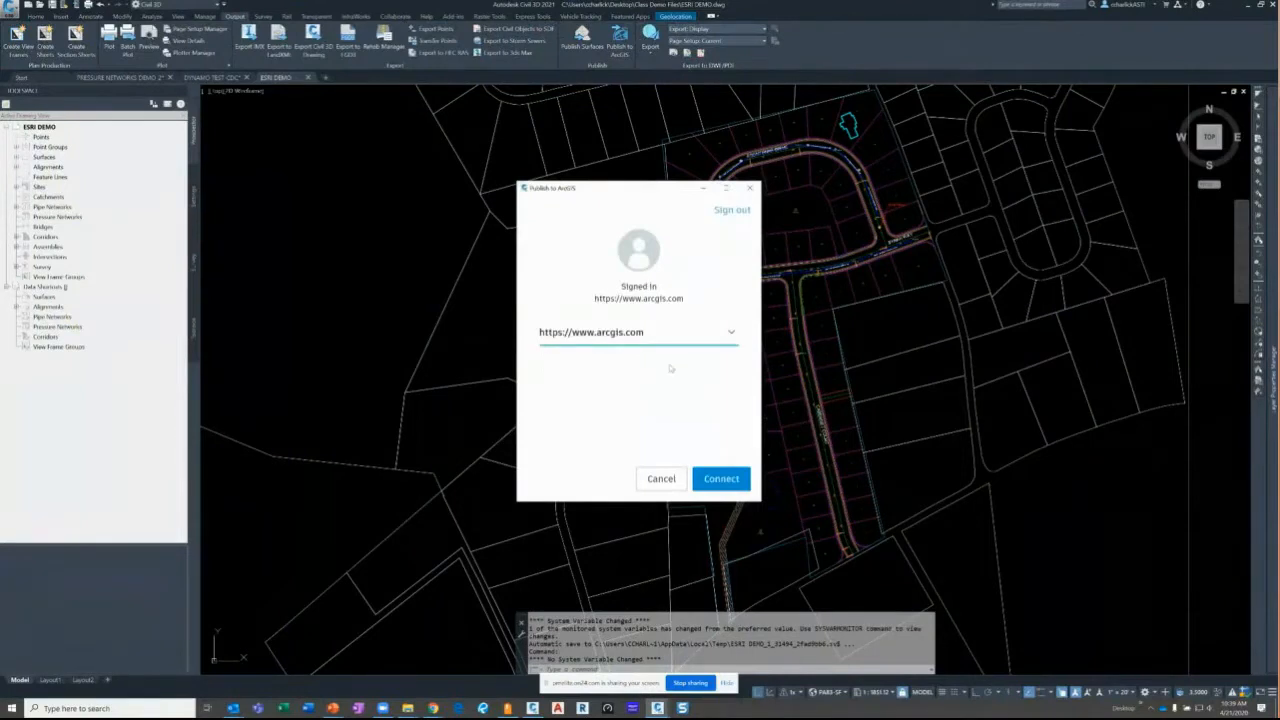
{"action": "left_click", "coordinate": [737, 480]}
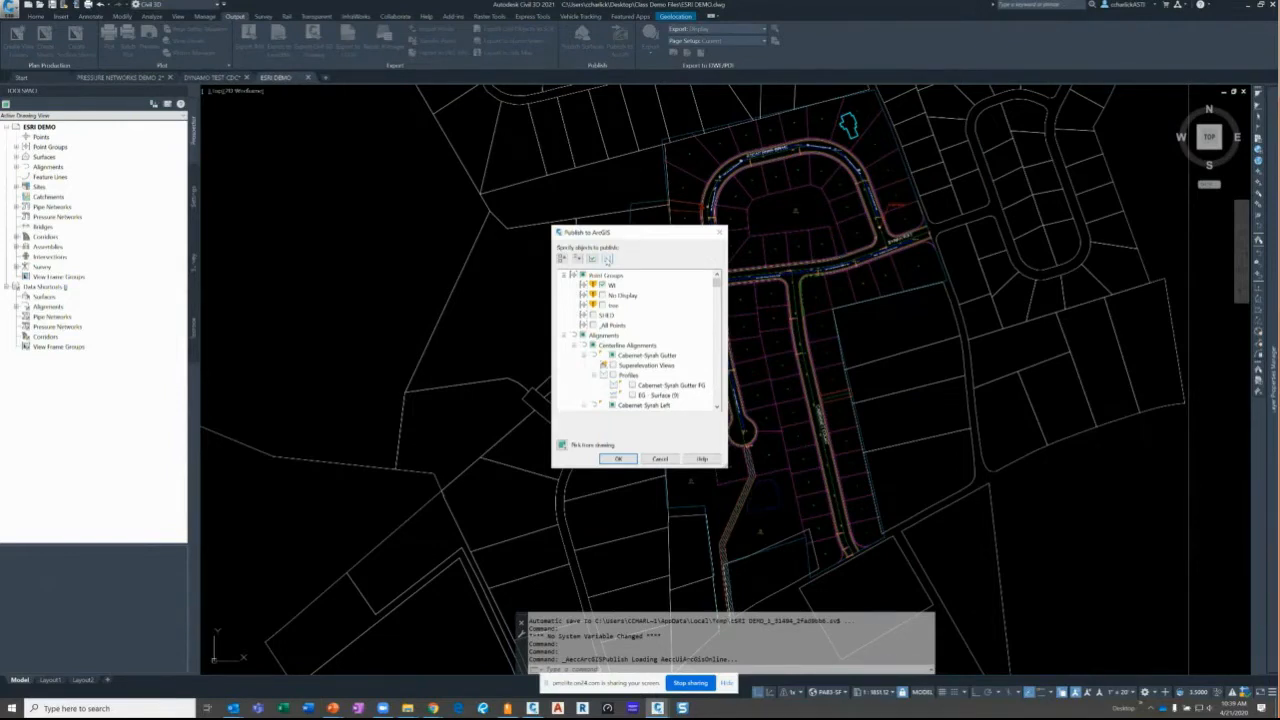
- Select only the STORM pipe network, then accept the drawn area of interest
{"action": "left_click", "coordinate": [608, 260]}
{"action": "left_click", "coordinate": [564, 305]}
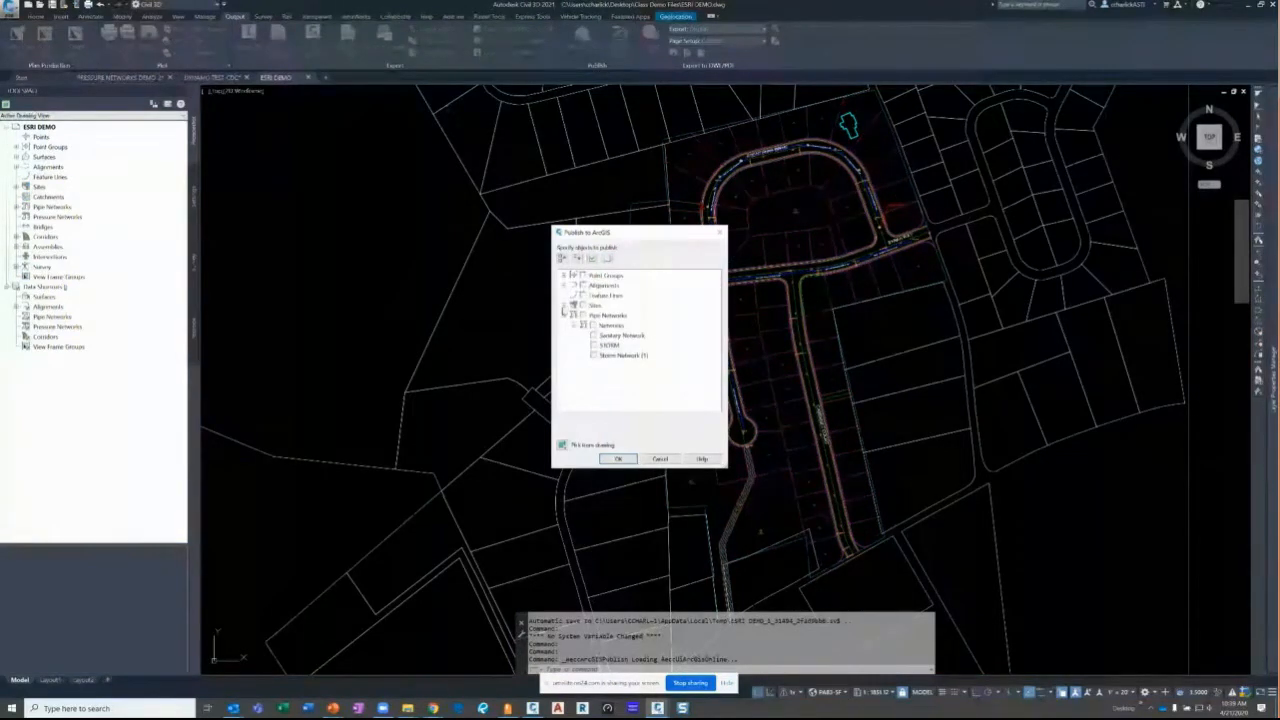
{"action": "left_click", "coordinate": [592, 345]}
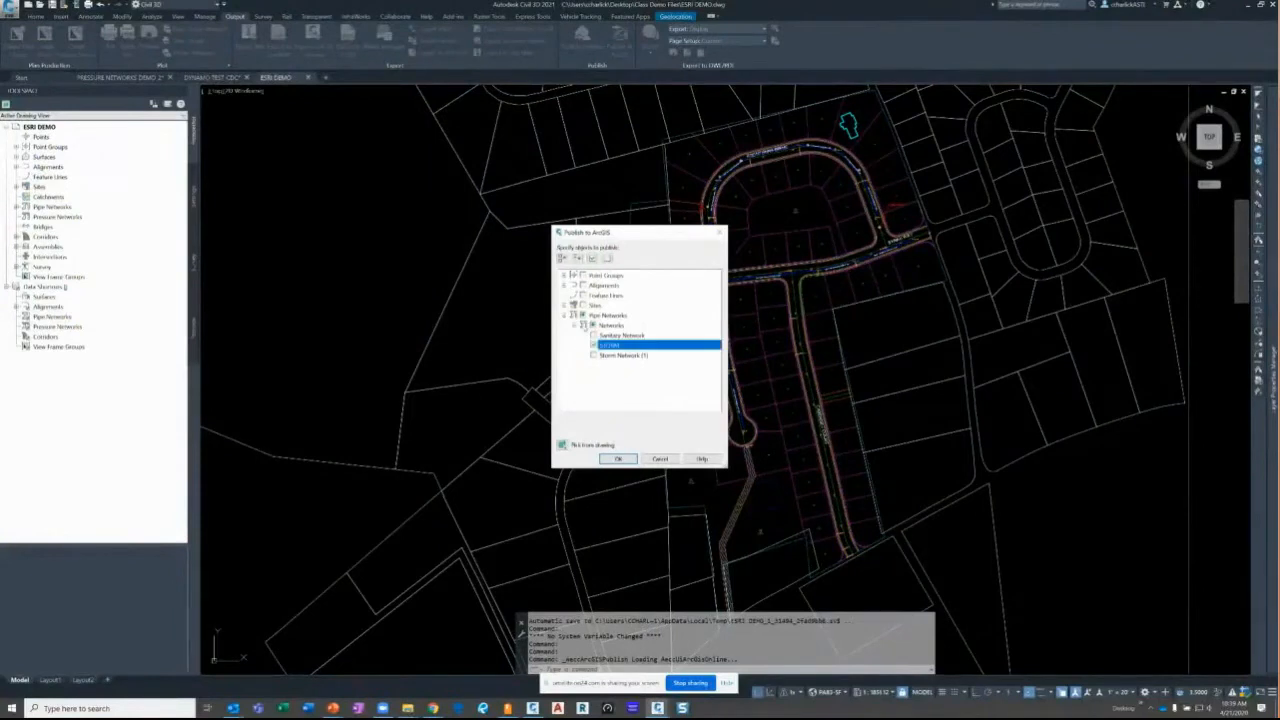
{"action": "left_click", "coordinate": [618, 459]}
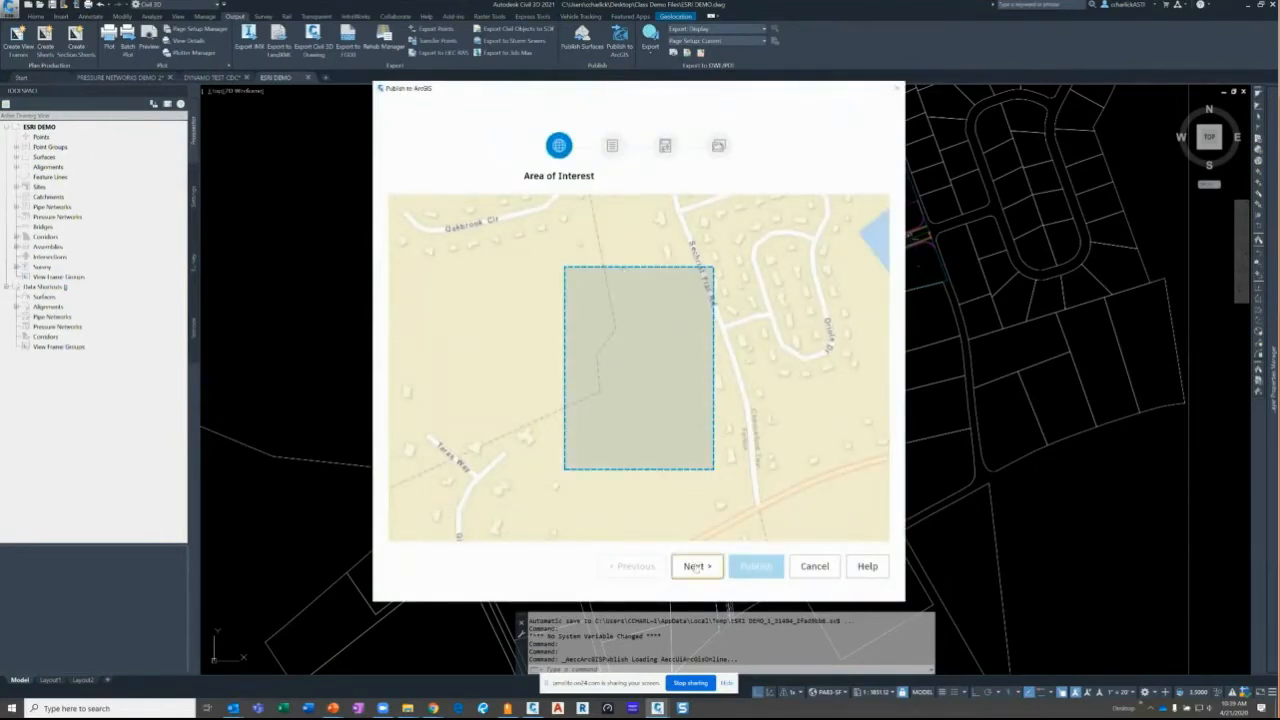
{"action": "left_click", "coordinate": [694, 566]}
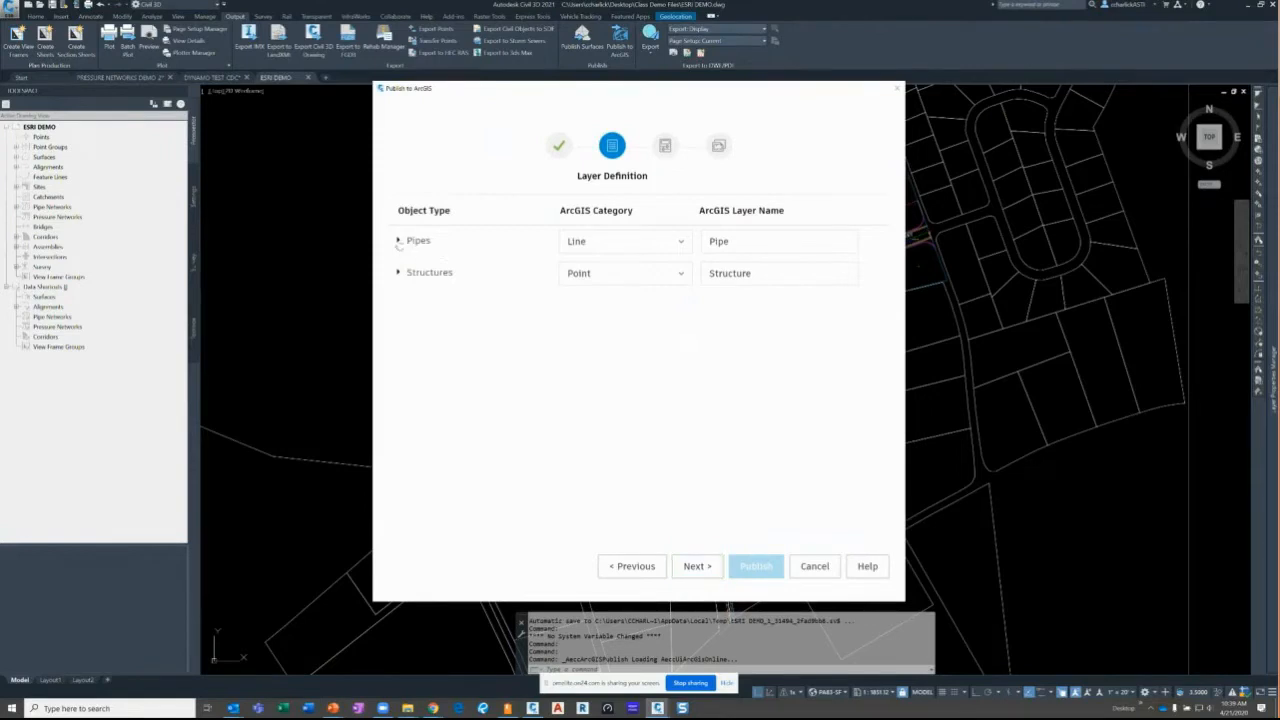
- Expand the Pipes layer on the Layer Definition step to list its source attributes
{"action": "left_click", "coordinate": [399, 242]}
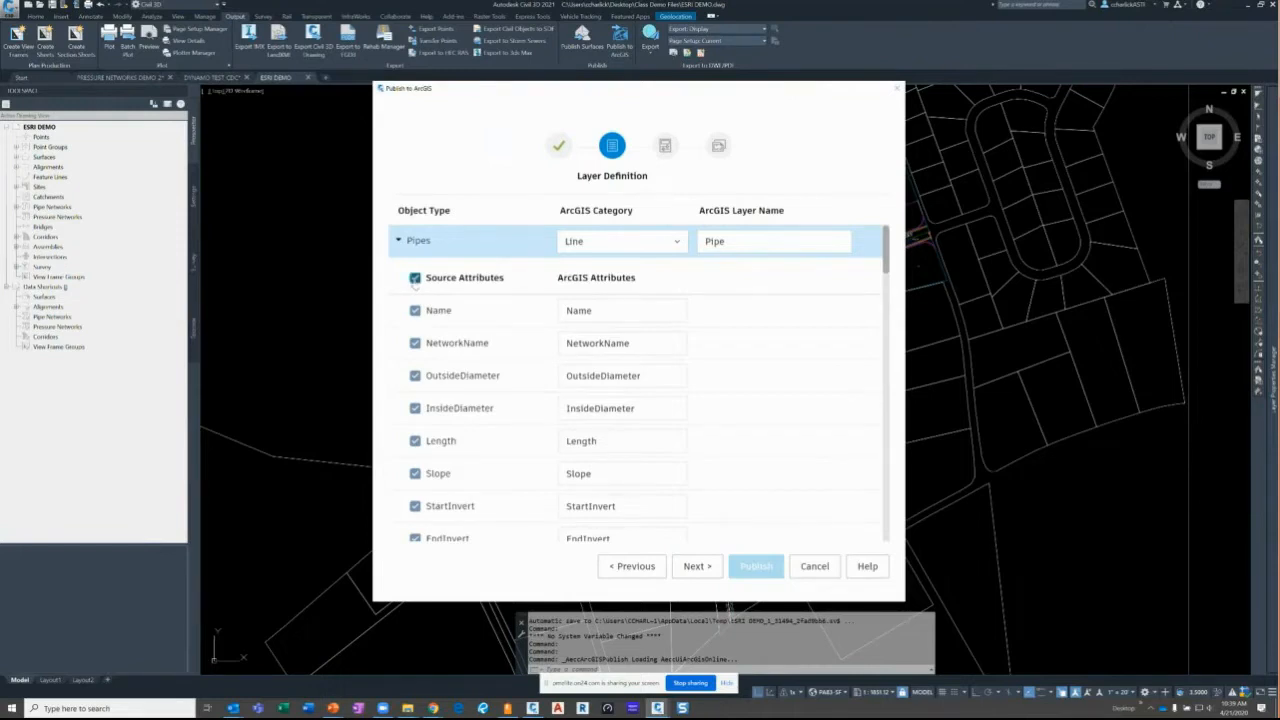
- Limit the Pipes attributes to Name, Length, Slope, StartInvert and EndInvert
{"action": "left_click", "coordinate": [415, 278]}
{"action": "left_click", "coordinate": [415, 310]}
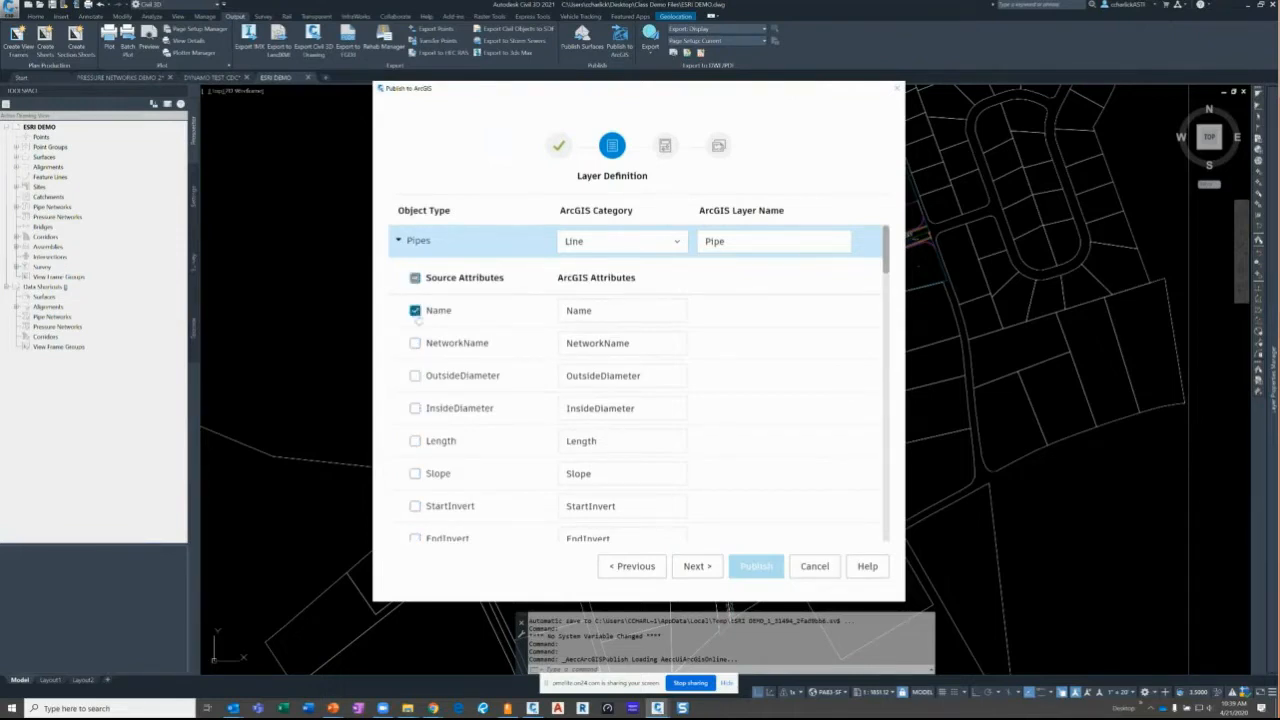
{"action": "scroll", "coordinate": [412, 342], "scroll_direction": "down", "scroll_amount": 2}
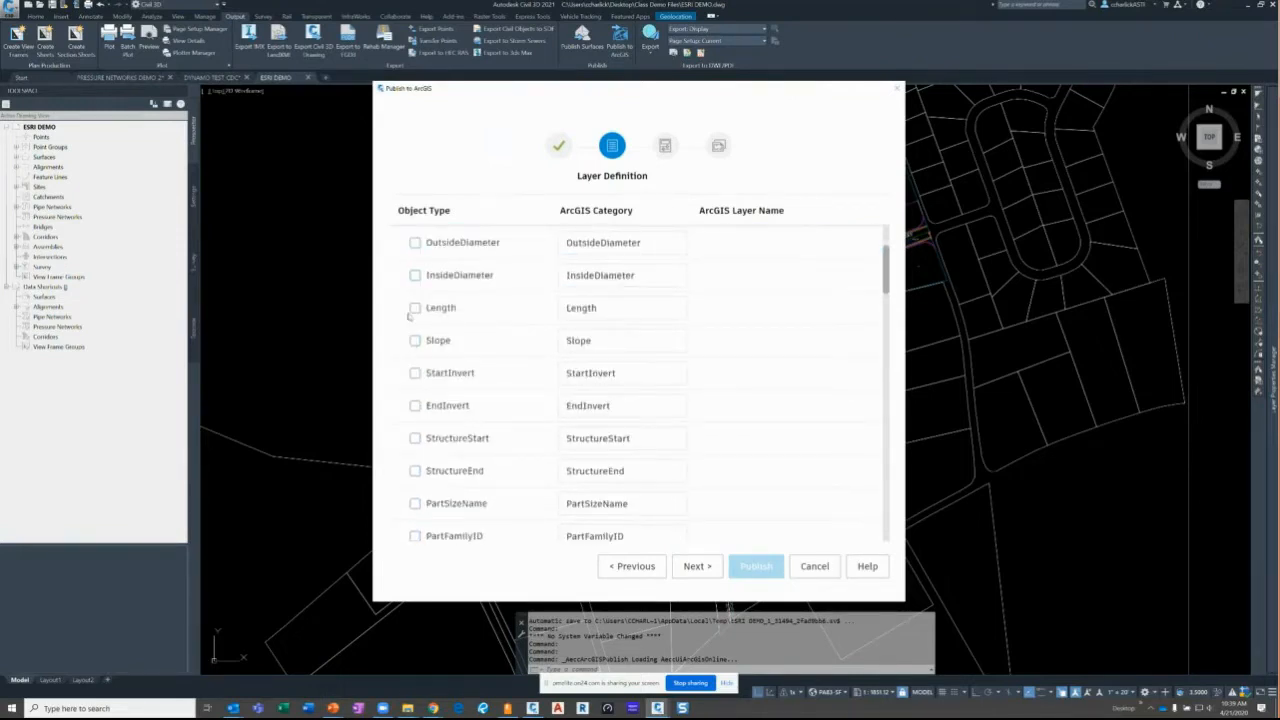
{"action": "left_click", "coordinate": [415, 308]}
{"action": "left_click", "coordinate": [415, 340]}
{"action": "left_click", "coordinate": [415, 373]}
{"action": "left_click", "coordinate": [415, 405]}
{"action": "scroll", "coordinate": [415, 410], "scroll_direction": "down", "scroll_amount": 3}
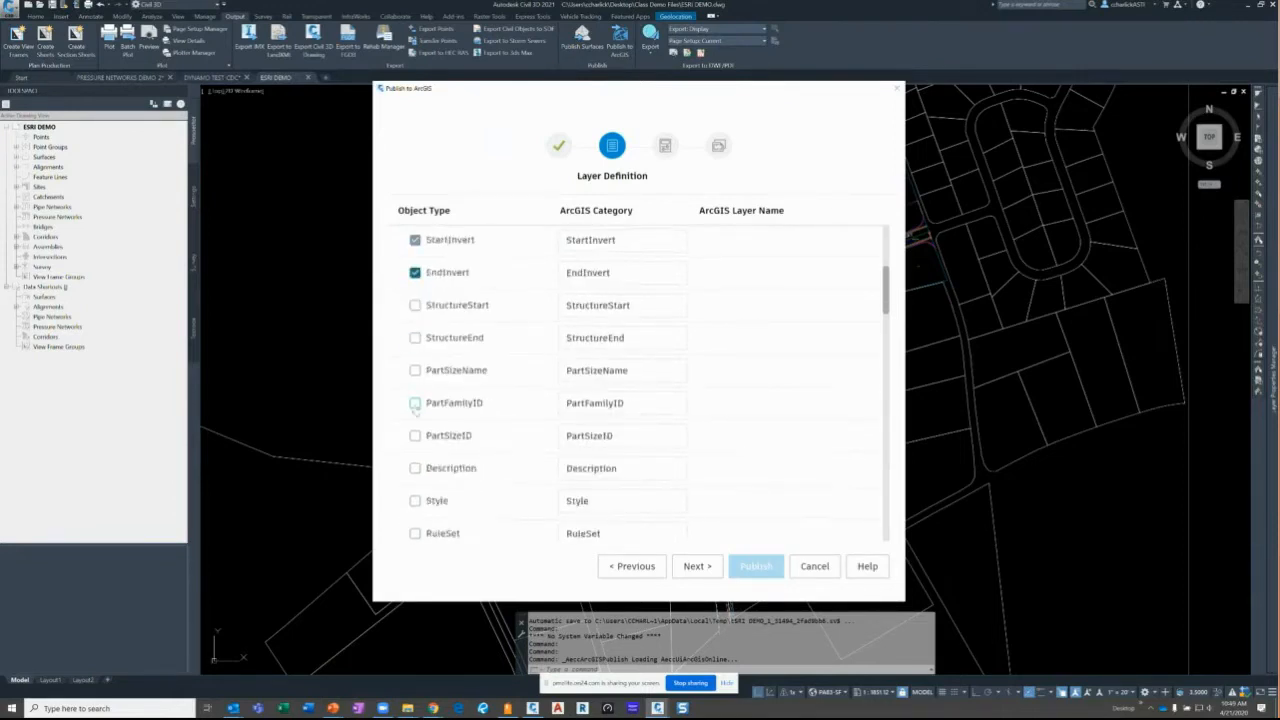
{"action": "scroll", "coordinate": [415, 412], "scroll_direction": "down", "scroll_amount": 6}
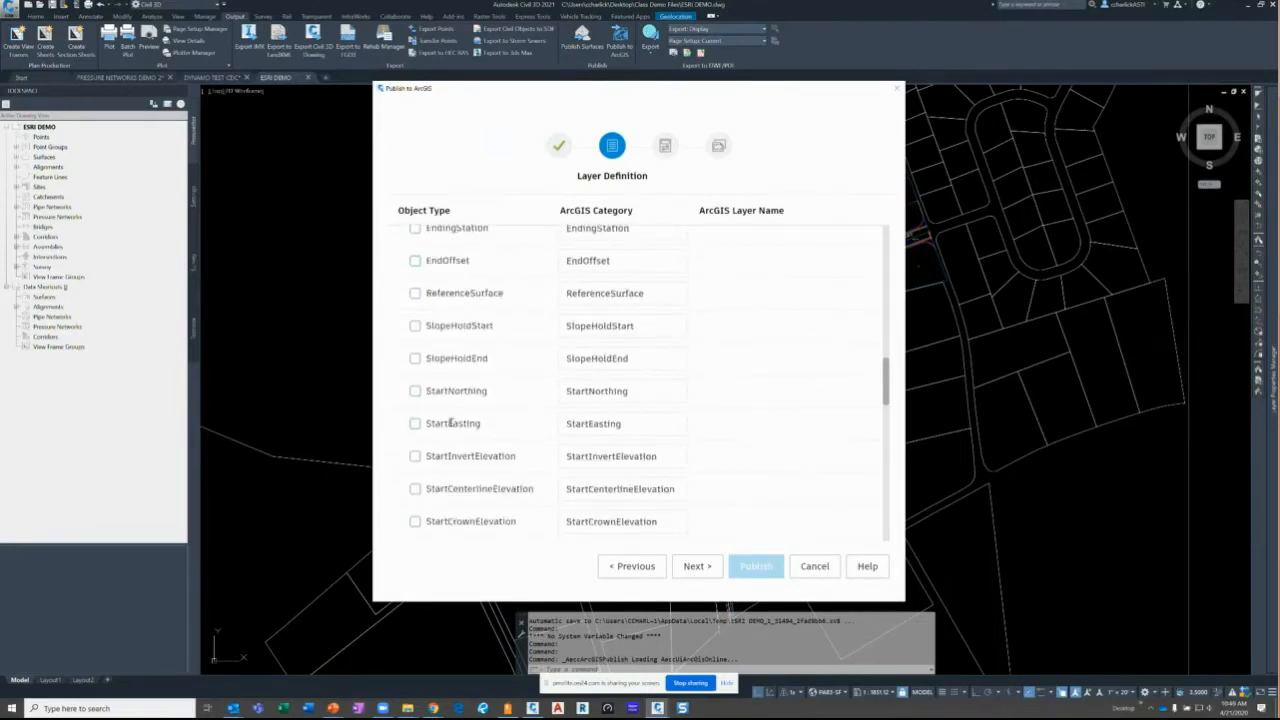
{"action": "scroll", "coordinate": [451, 408], "scroll_direction": "up", "scroll_amount": 10}
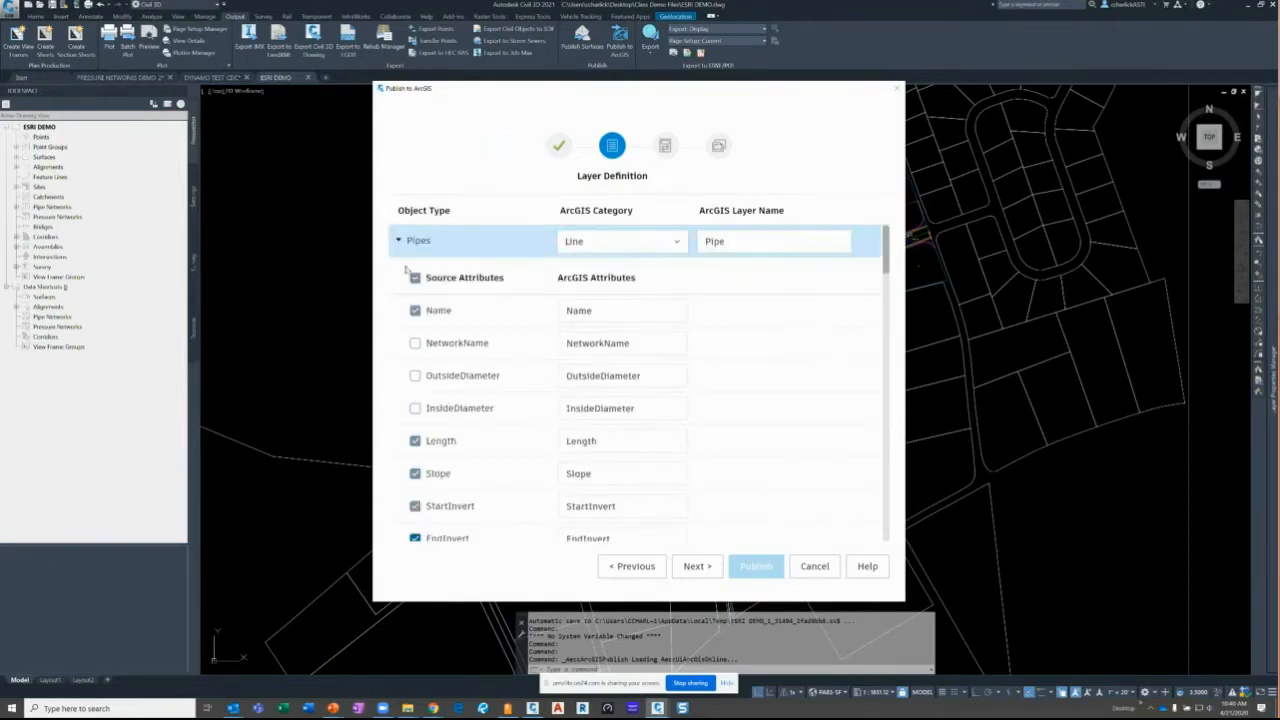
{"action": "left_click", "coordinate": [397, 242]}
- Limit the Structures attributes to Name, InnerHeight and PartSizeName, excluding NetworkName, and proceed
{"action": "left_click", "coordinate": [398, 273]}
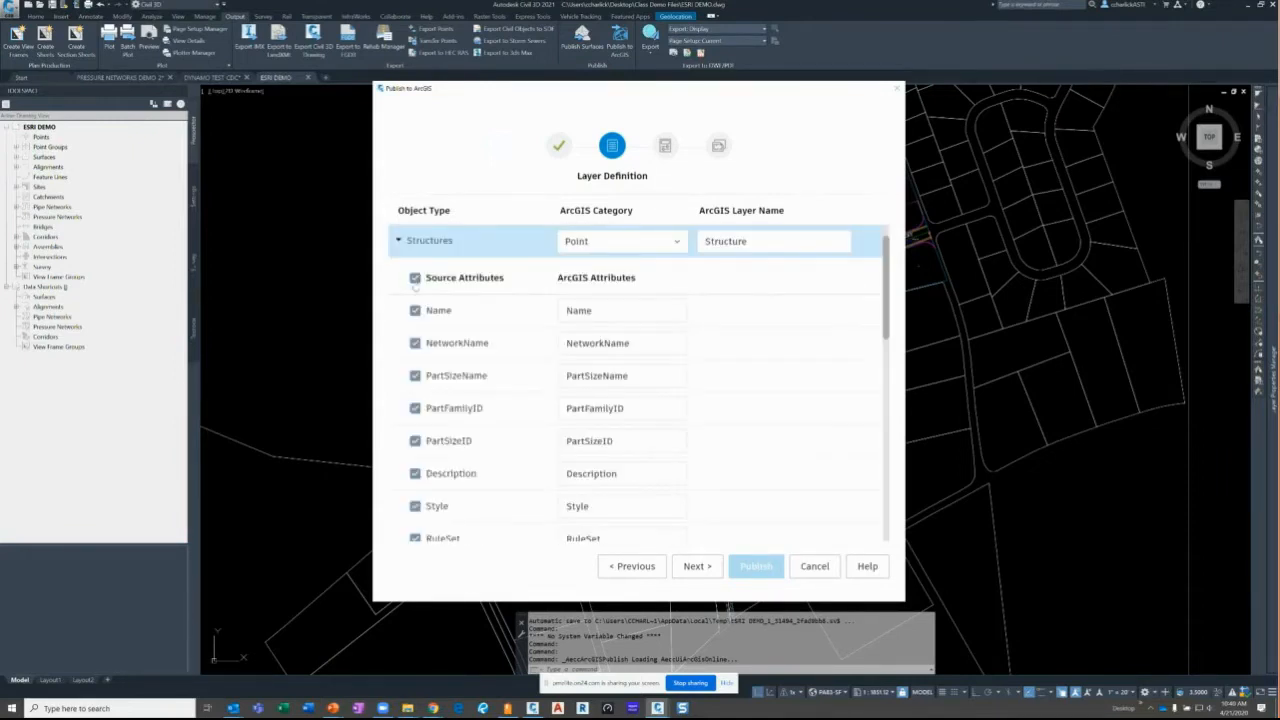
{"action": "left_click", "coordinate": [415, 310]}
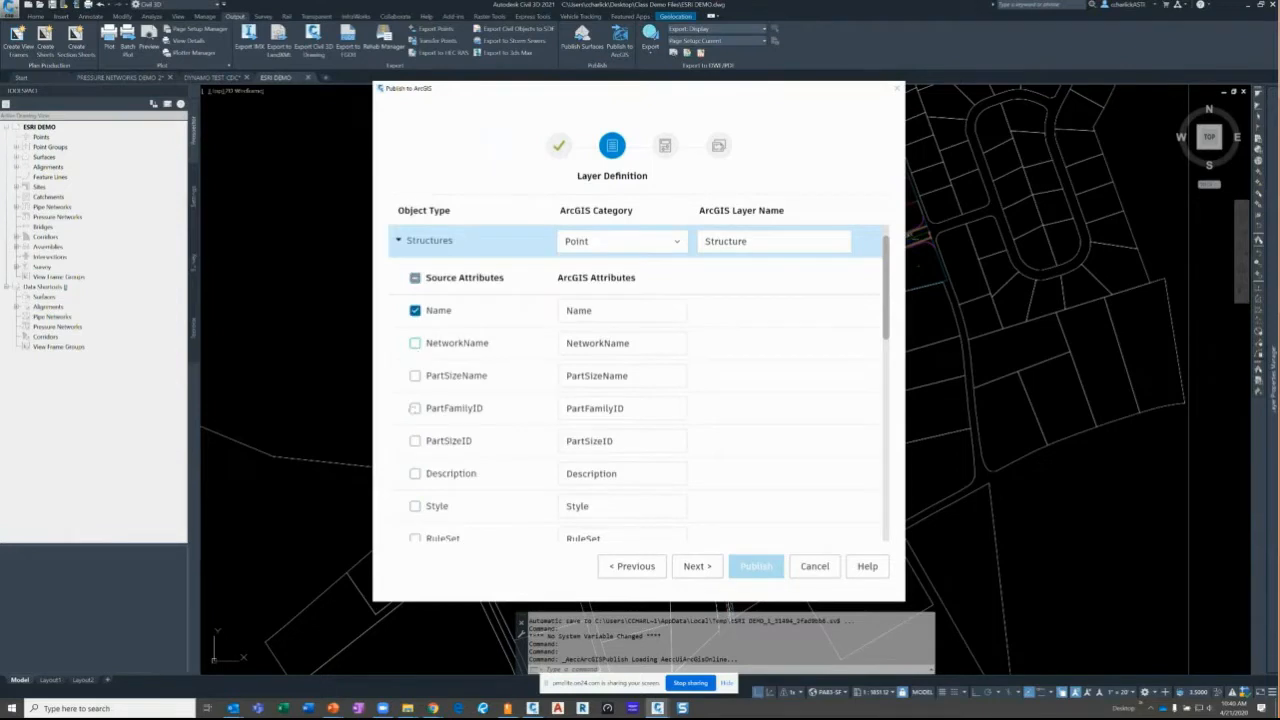
{"action": "scroll", "coordinate": [414, 460], "scroll_direction": "down", "scroll_amount": 5}
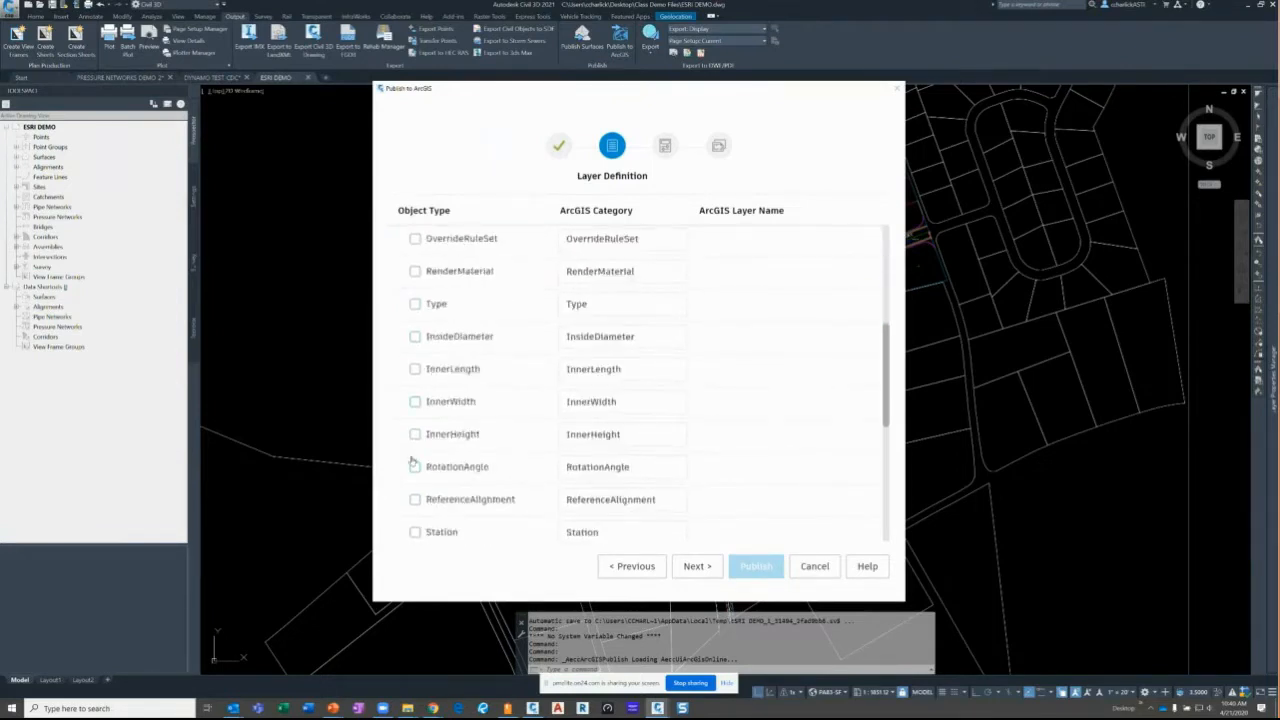
{"action": "scroll", "coordinate": [416, 460], "scroll_direction": "down", "scroll_amount": 3}
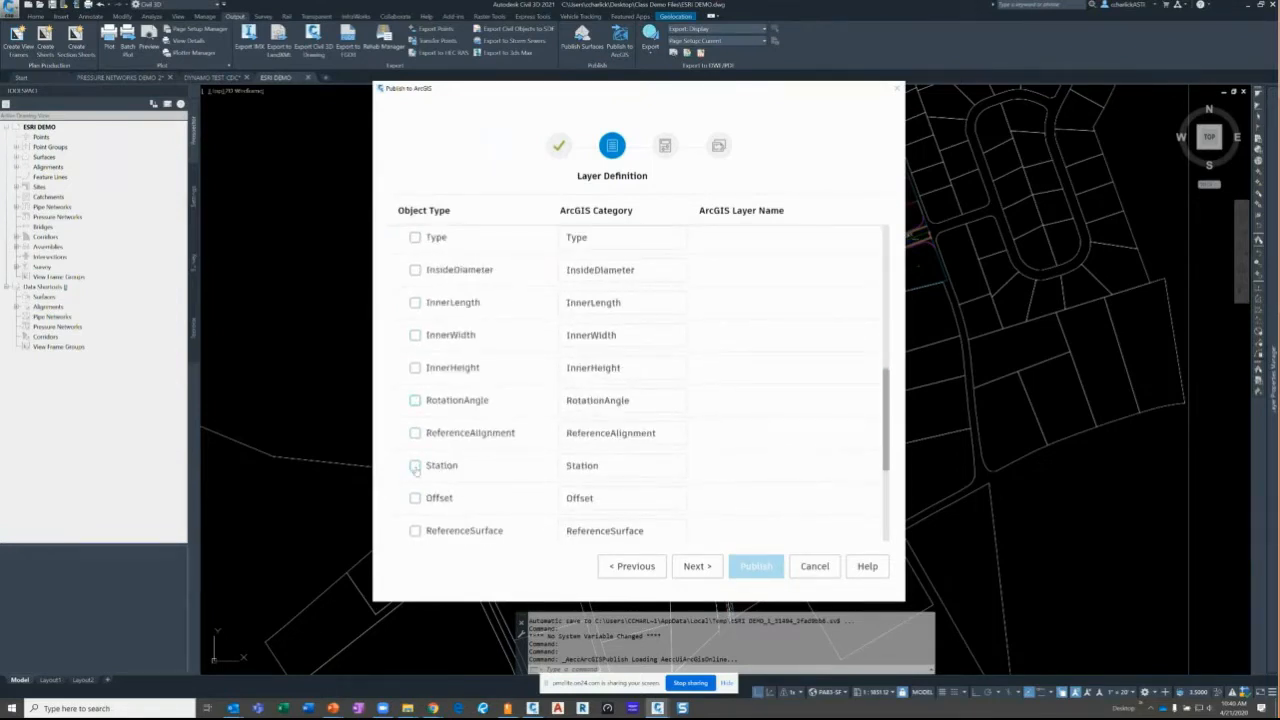
{"action": "scroll", "coordinate": [418, 506], "scroll_direction": "down", "scroll_amount": 1}
{"action": "scroll", "coordinate": [418, 506], "scroll_direction": "down", "scroll_amount": 2}
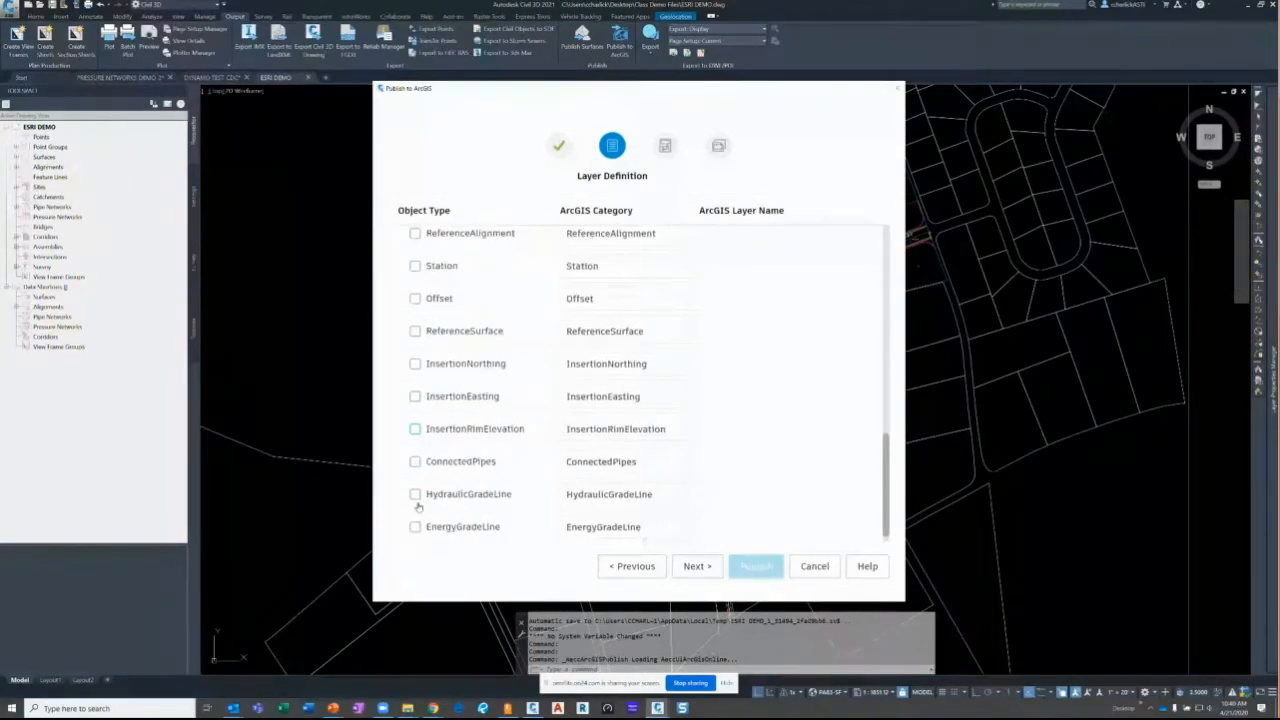
{"action": "scroll", "coordinate": [418, 506], "scroll_direction": "up", "scroll_amount": 2}
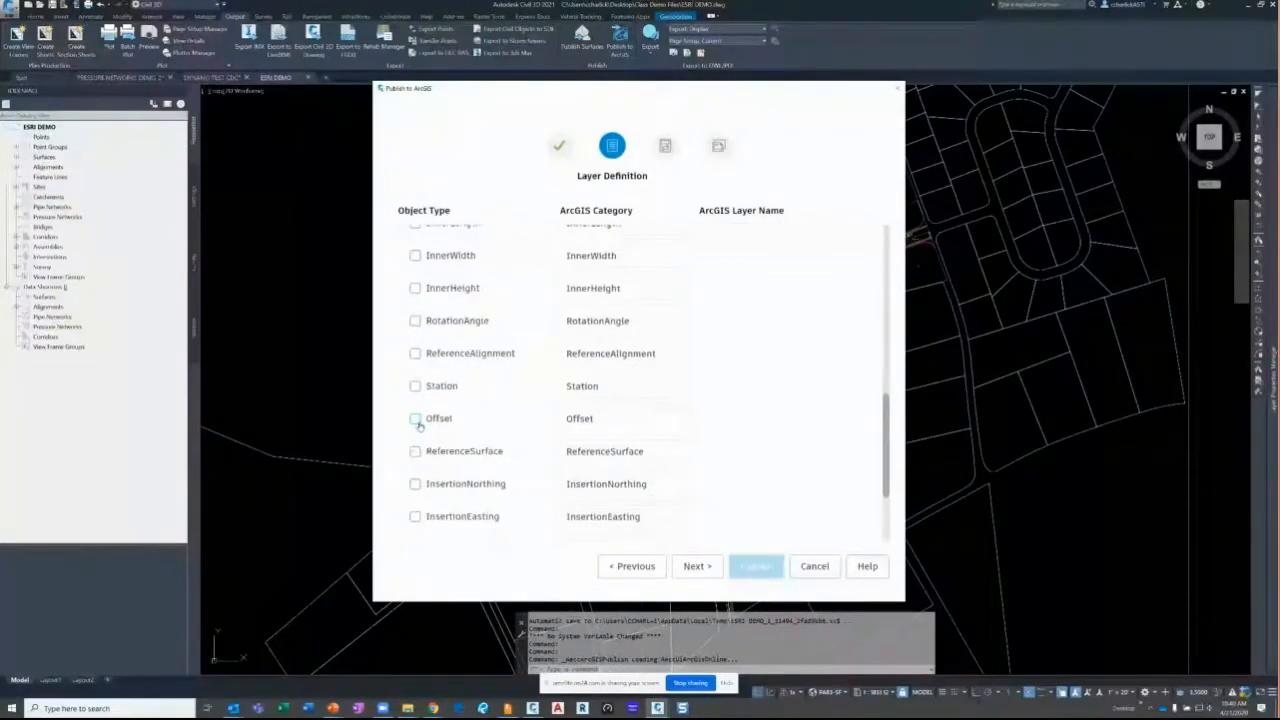
{"action": "scroll", "coordinate": [418, 425], "scroll_direction": "up", "scroll_amount": 1}
{"action": "left_click", "coordinate": [415, 357]}
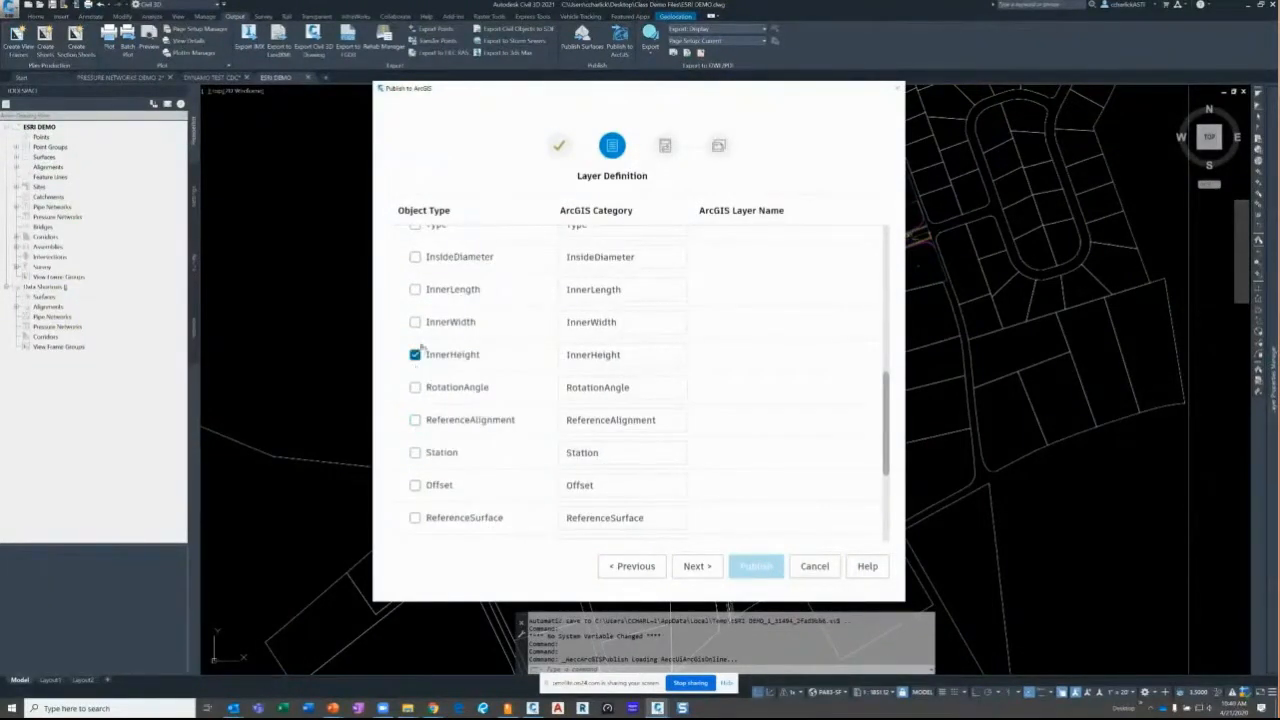
{"action": "scroll", "coordinate": [416, 340], "scroll_direction": "up", "scroll_amount": 2}
{"action": "scroll", "coordinate": [418, 279], "scroll_direction": "up", "scroll_amount": 2}
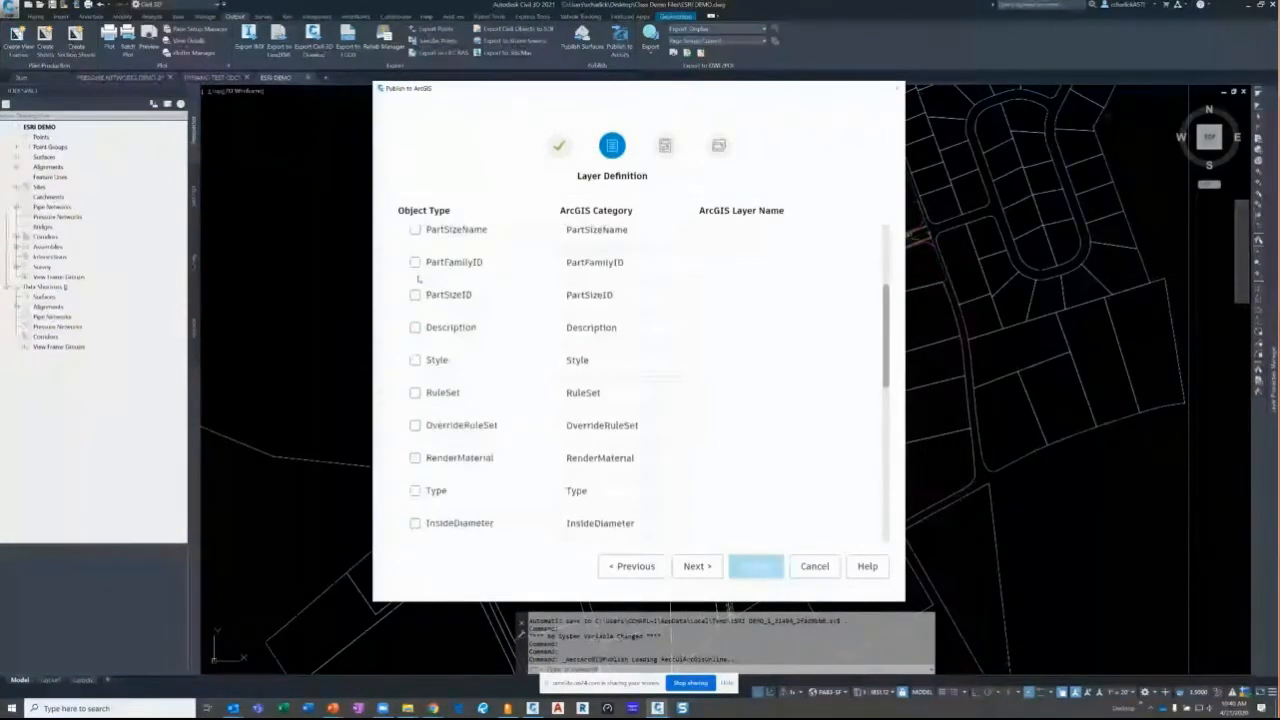
{"action": "scroll", "coordinate": [417, 300], "scroll_direction": "up", "scroll_amount": 2}
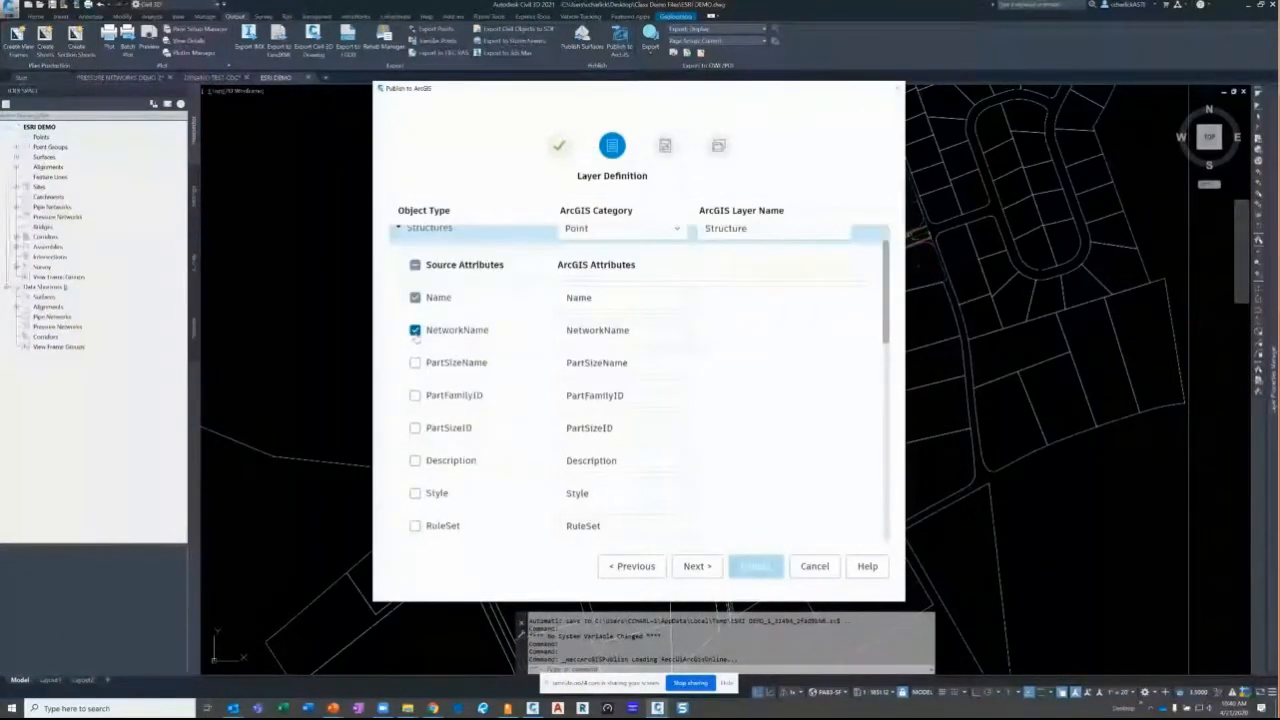
{"action": "left_click", "coordinate": [415, 331]}
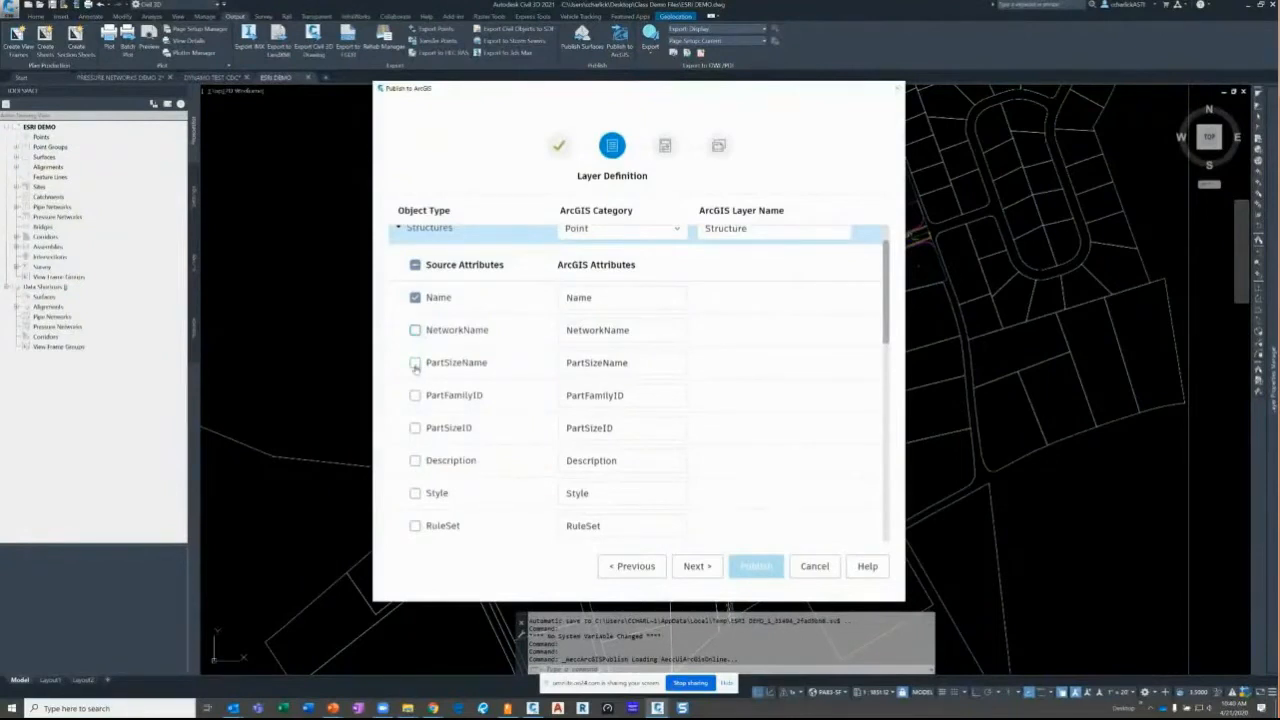
{"action": "left_click", "coordinate": [415, 363]}
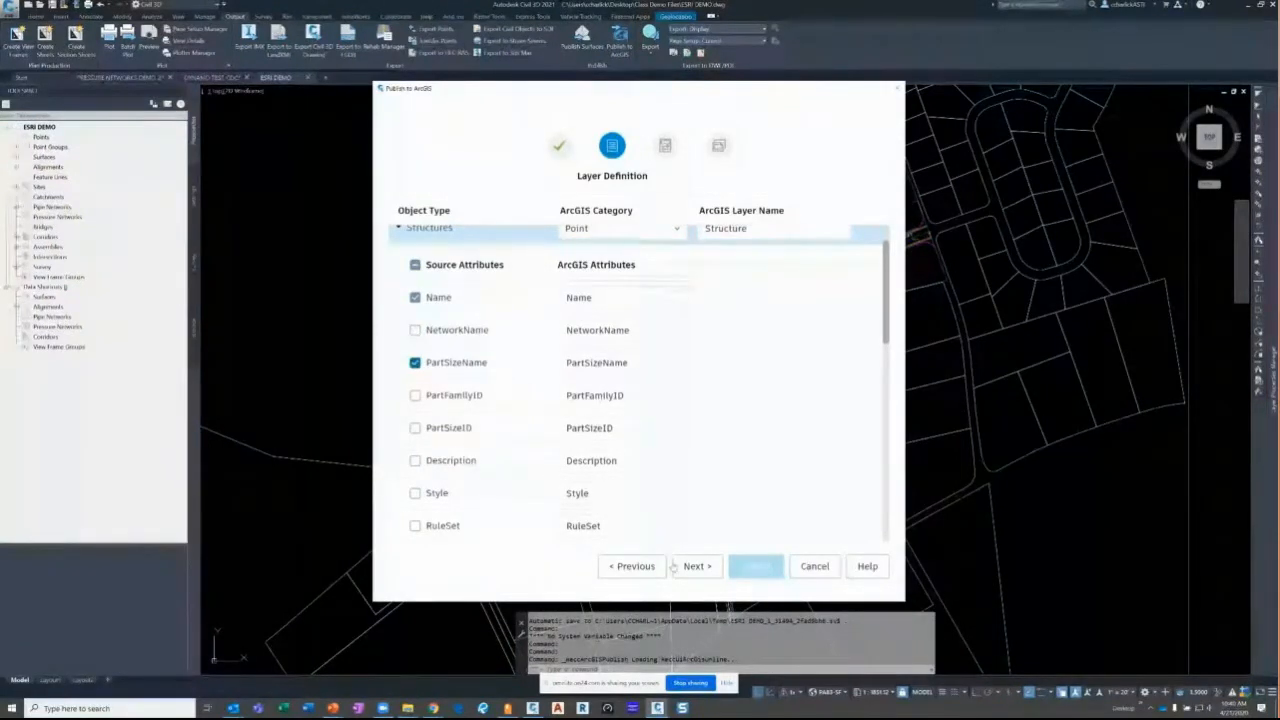
{"action": "left_click", "coordinate": [674, 566]}
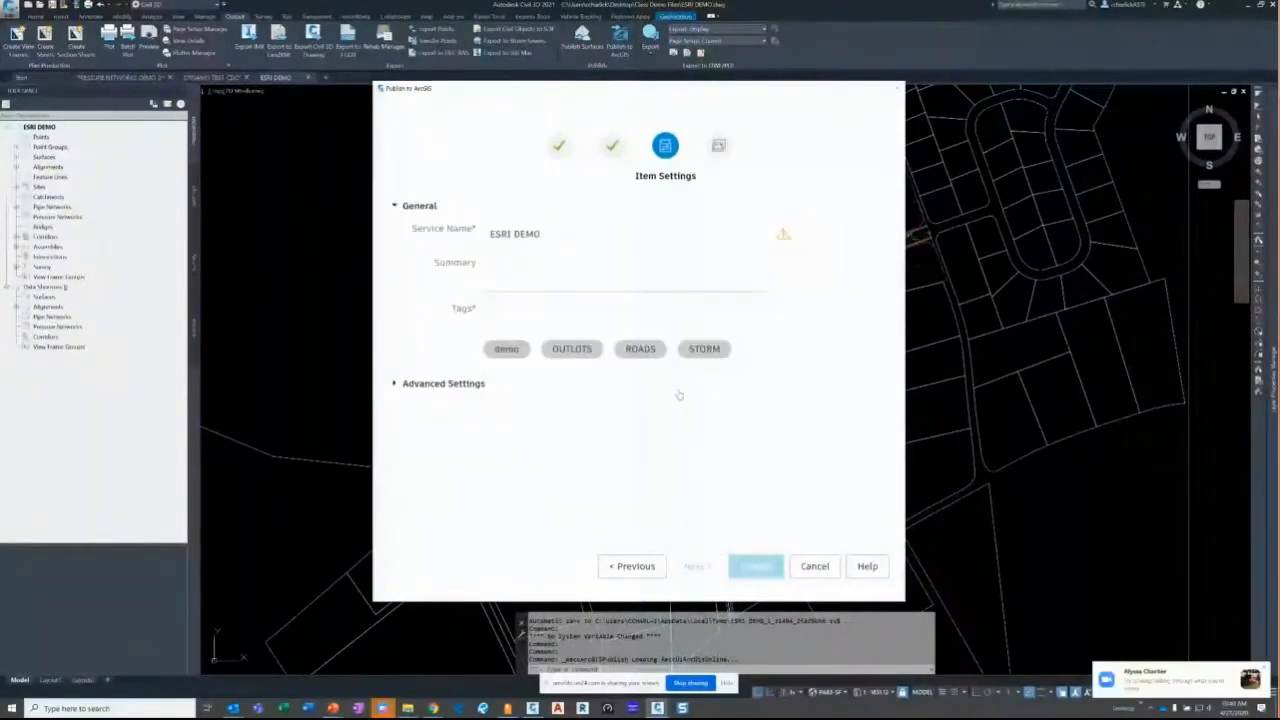
- Edit the service name to read ESRI_DEMO_20200421
{"action": "left_click", "coordinate": [580, 234]}
{"action": "left_click_drag", "start_coordinate": [580, 234], "coordinate": [511, 234]}
{"action": "left_click", "coordinate": [510, 235]}
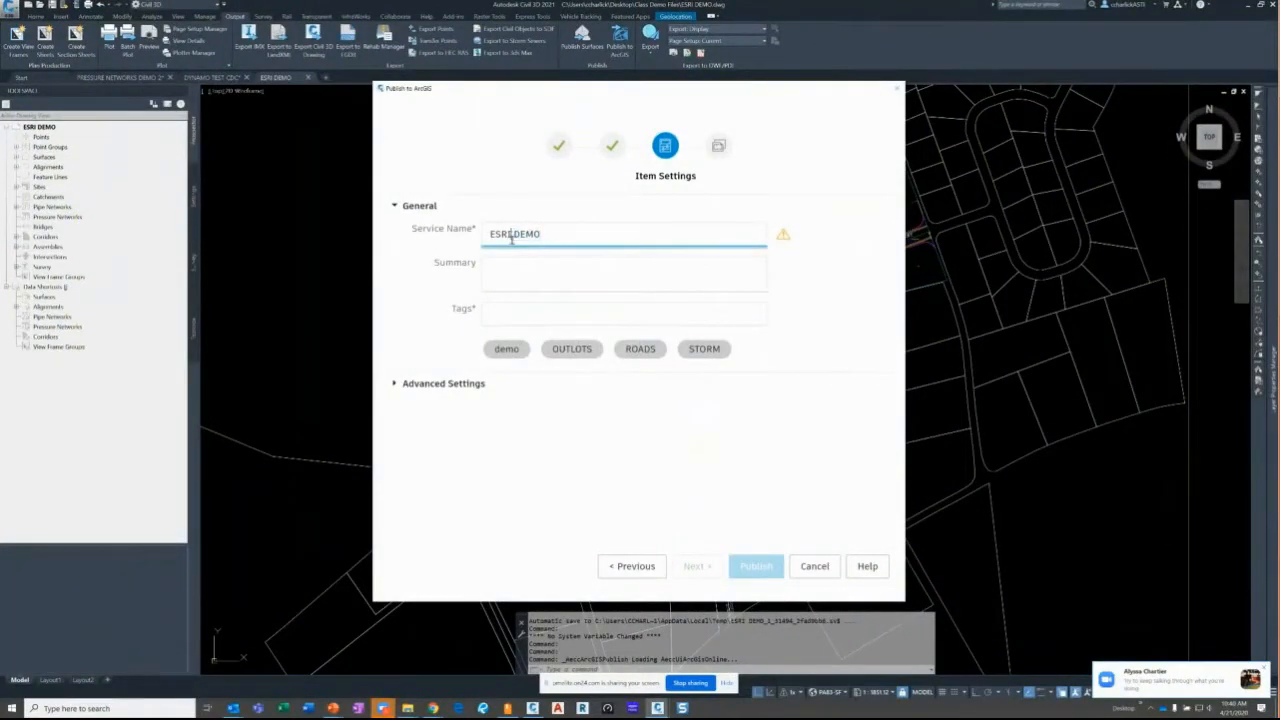
{"action": "key", "text": "BackSpace"}
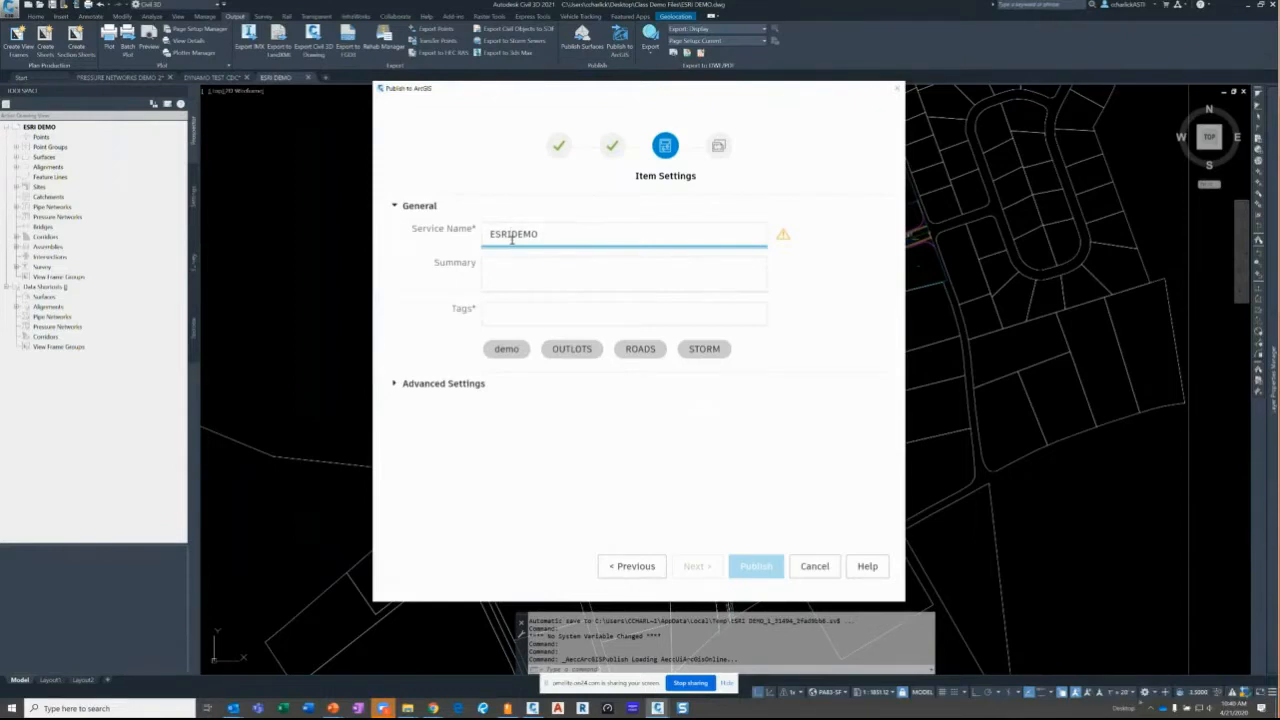
{"action": "type", "text": "_DEMO"}
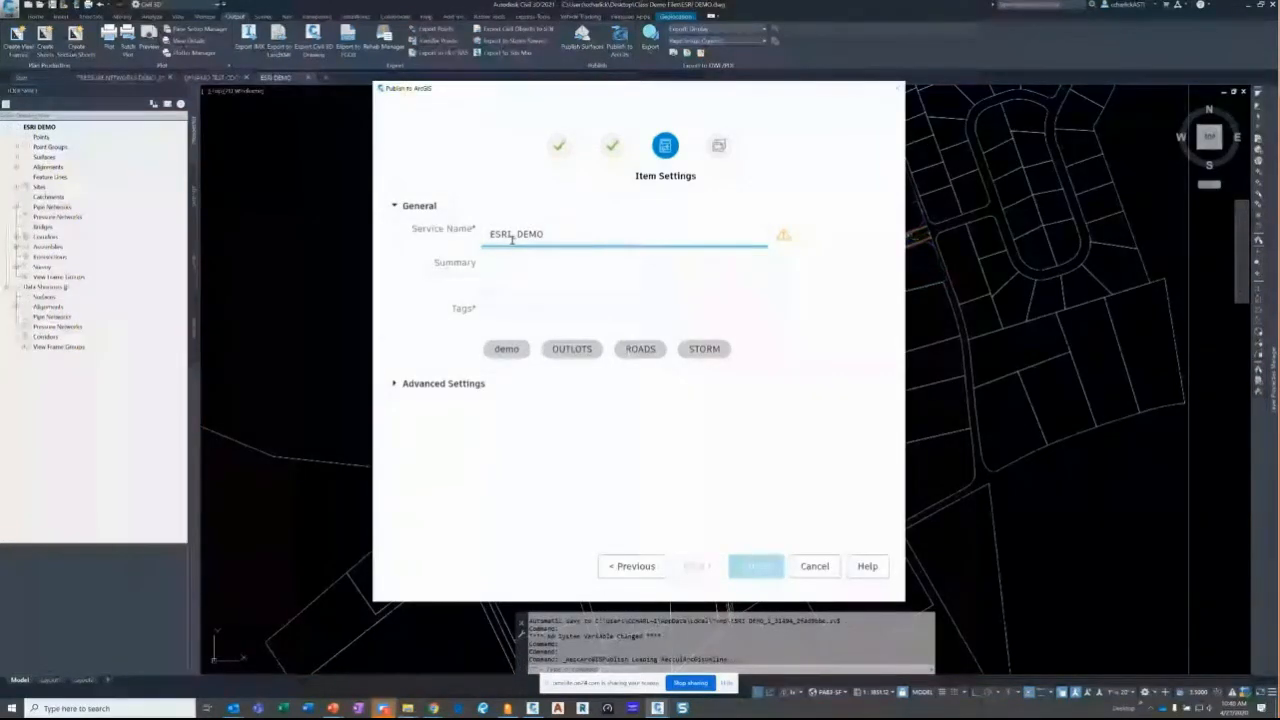
{"action": "type", "text": "_202"}
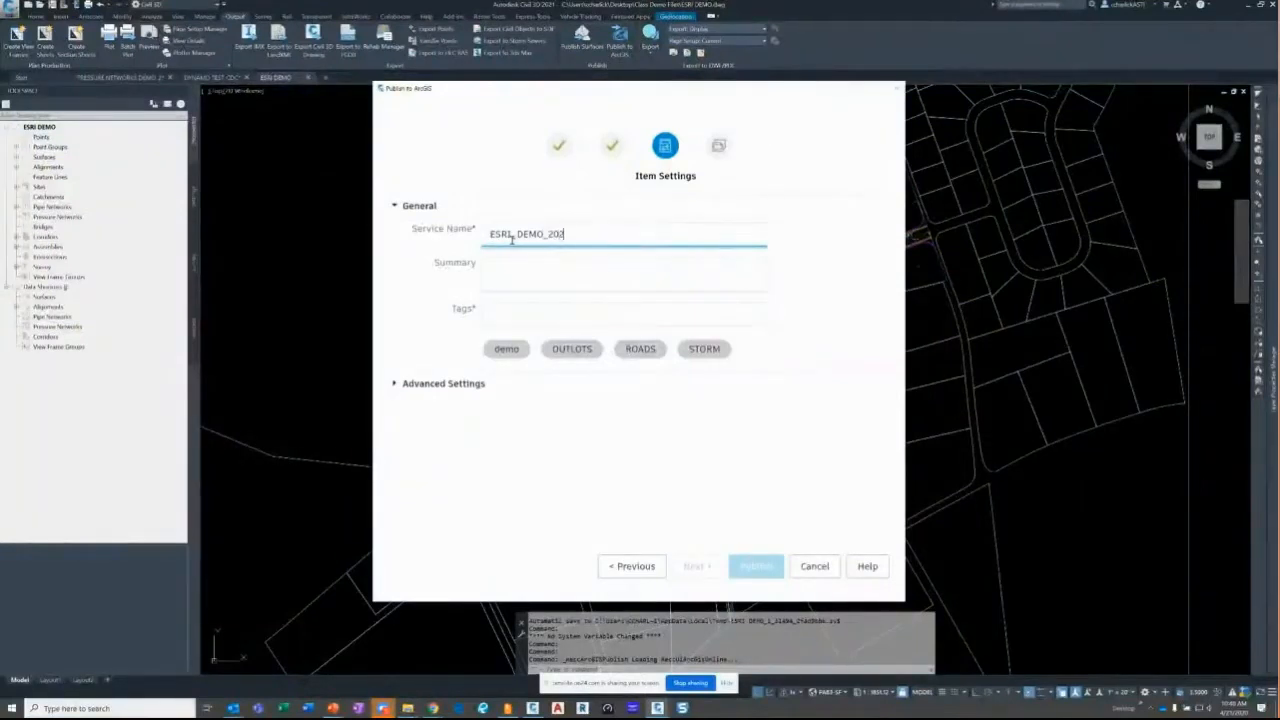
{"action": "type", "text": "00421"}
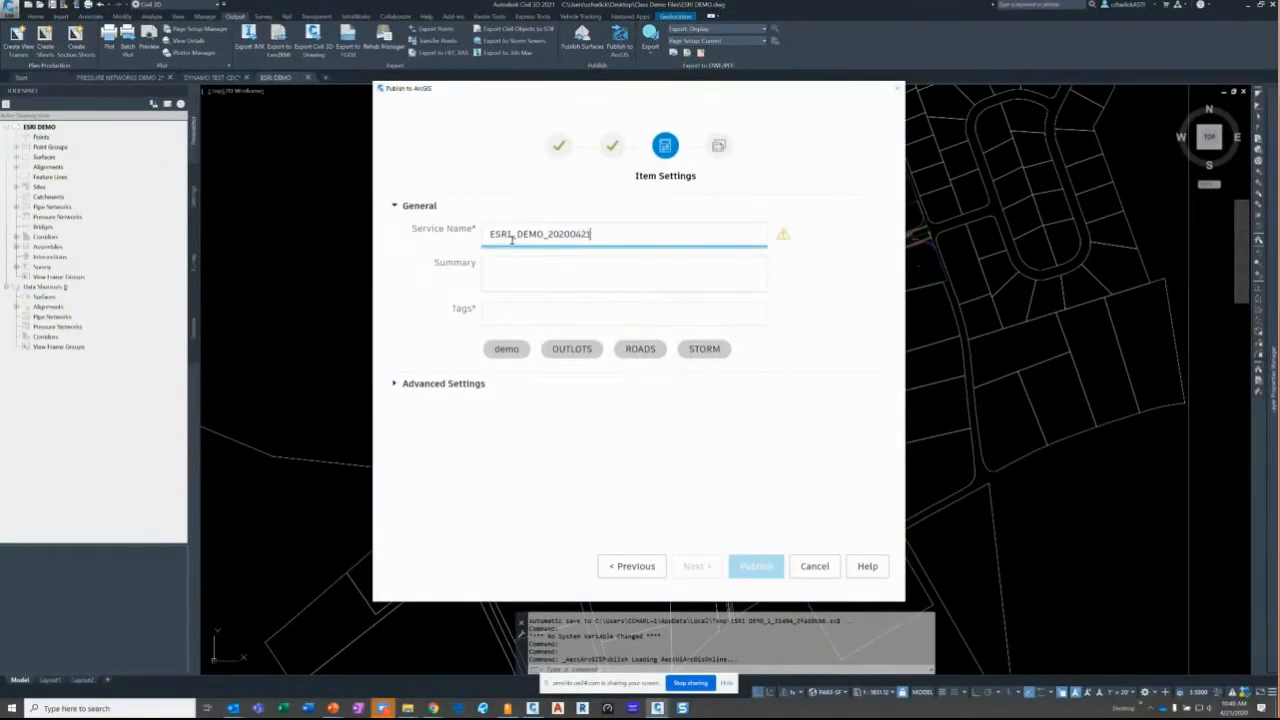
- Add the STORM and demo tags, then return the cursor to the service name
{"action": "left_click", "coordinate": [505, 318]}
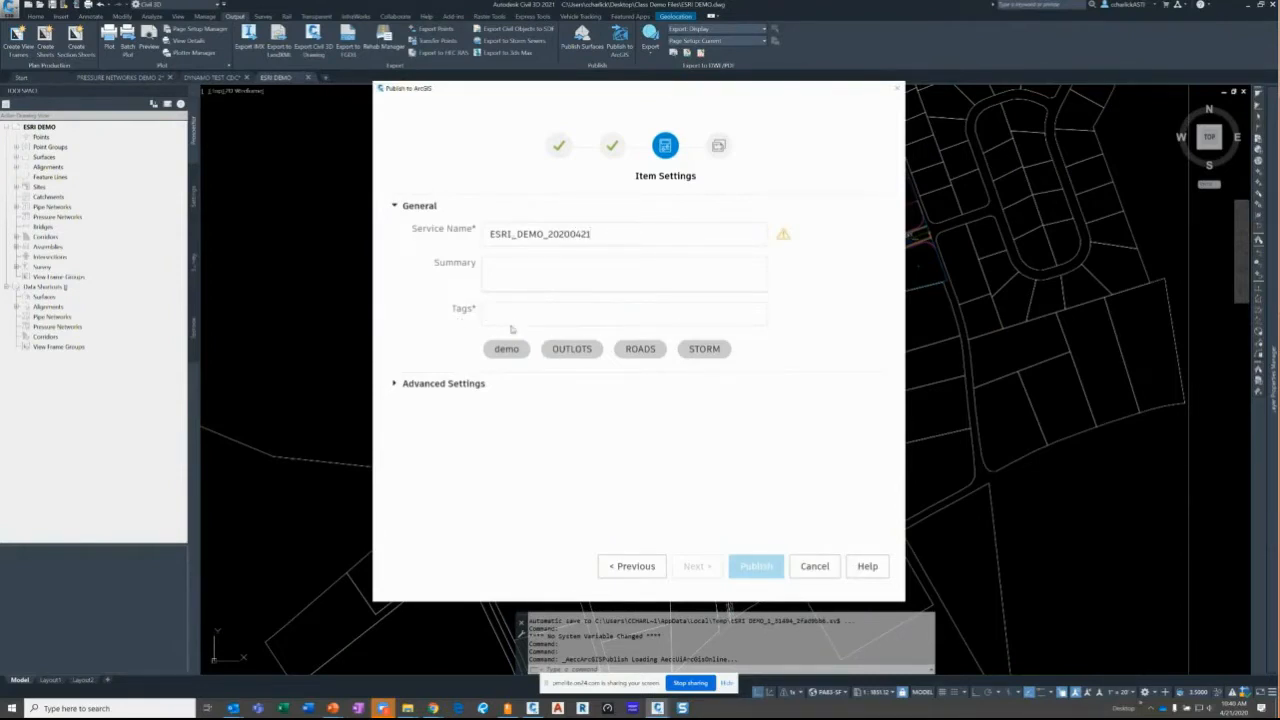
{"action": "left_click", "coordinate": [690, 350]}
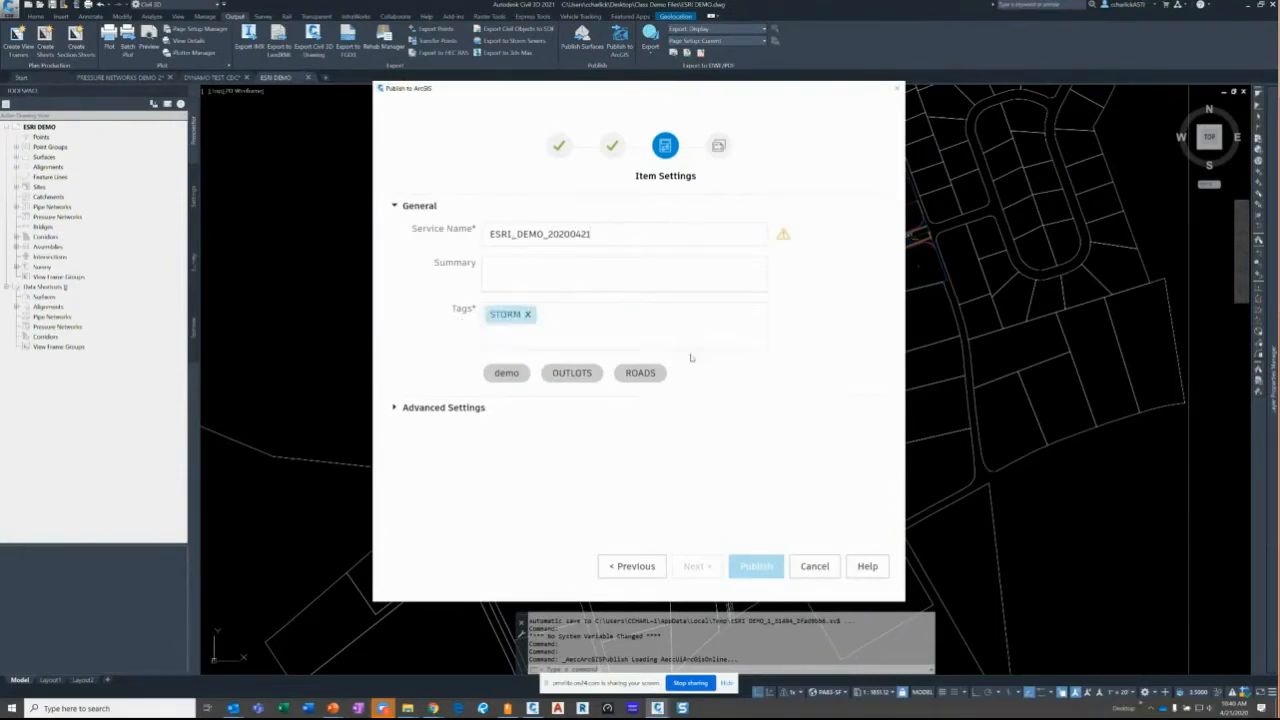
{"action": "left_click", "coordinate": [506, 372]}
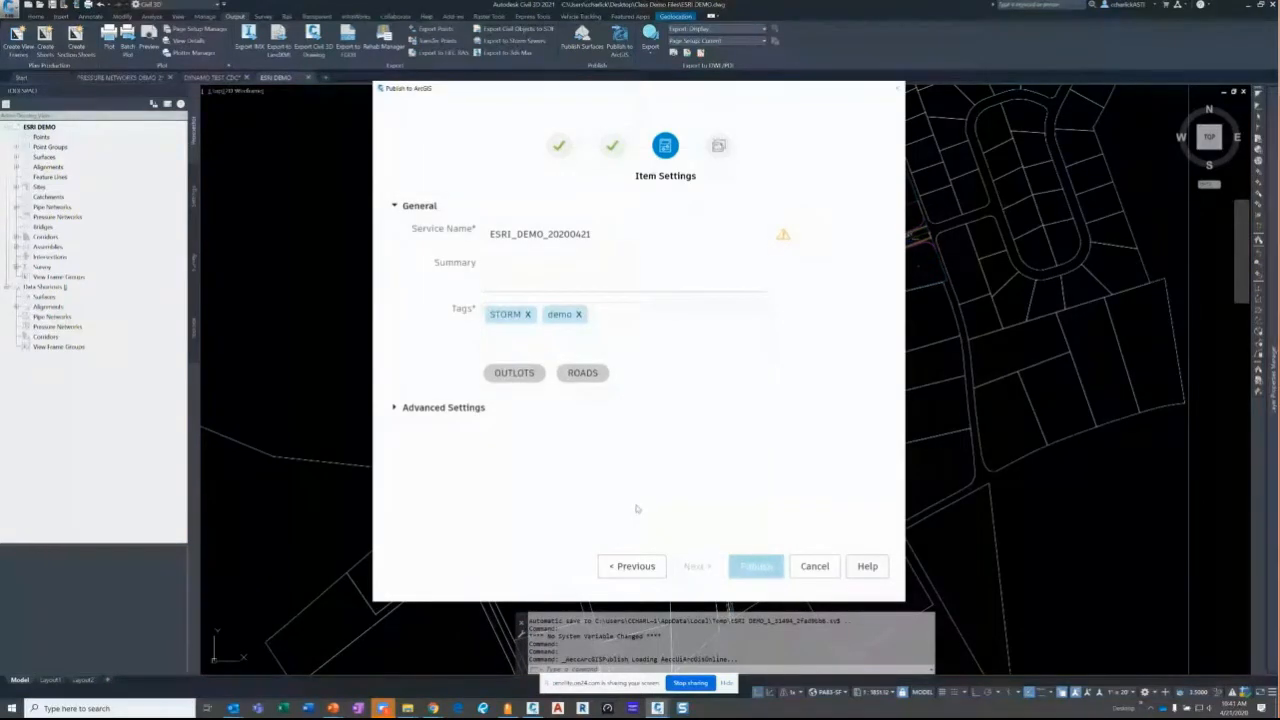
{"action": "left_click", "coordinate": [632, 238]}
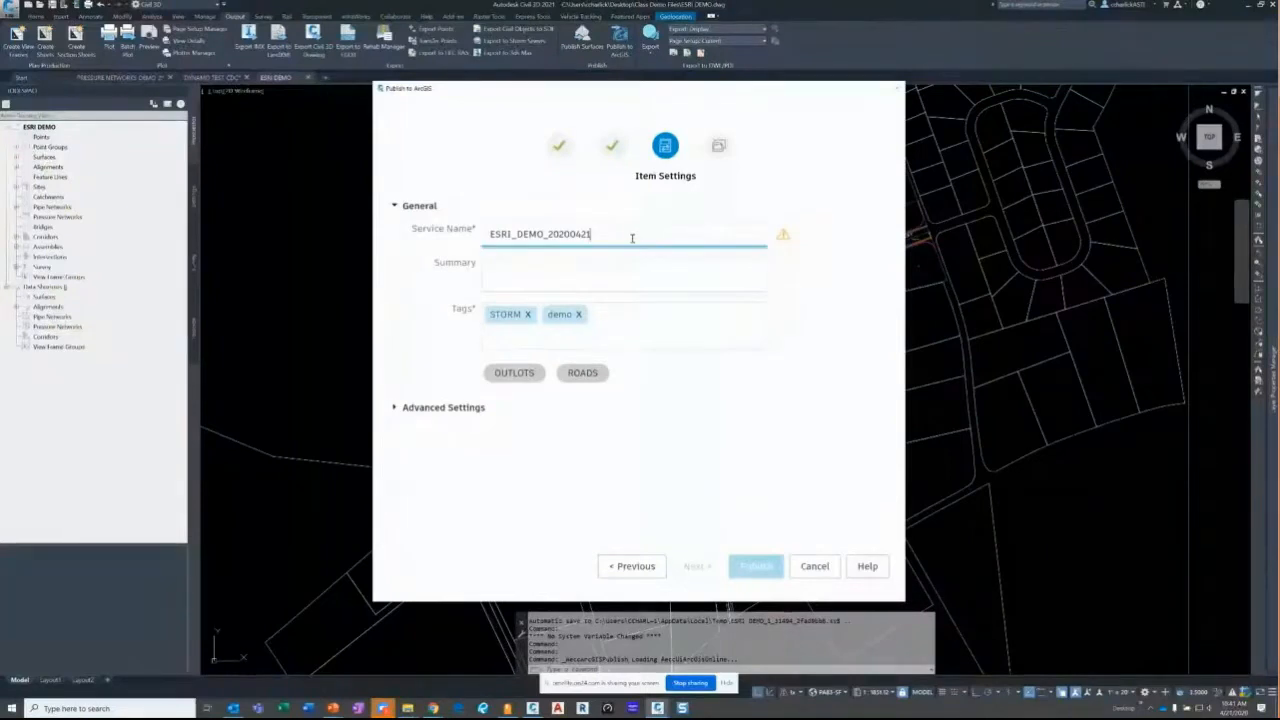
{"action": "key", "text": "Left"}
{"action": "key", "text": "Left"}
{"action": "key", "text": "Left"}
{"action": "key", "text": "Left"}
{"action": "key", "text": "Left"}
{"action": "key", "text": "Left"}
{"action": "key", "text": "Right"}
{"action": "key", "text": "Right"}
{"action": "key", "text": "Right"}
{"action": "key", "text": "Right"}
{"action": "key", "text": "Right"}
{"action": "key", "text": "Right"}
- Trim the service name, removing the ESRI_ prefix and the trailing 2
{"action": "type", "text": "-2"}
{"action": "left_click", "coordinate": [636, 261]}
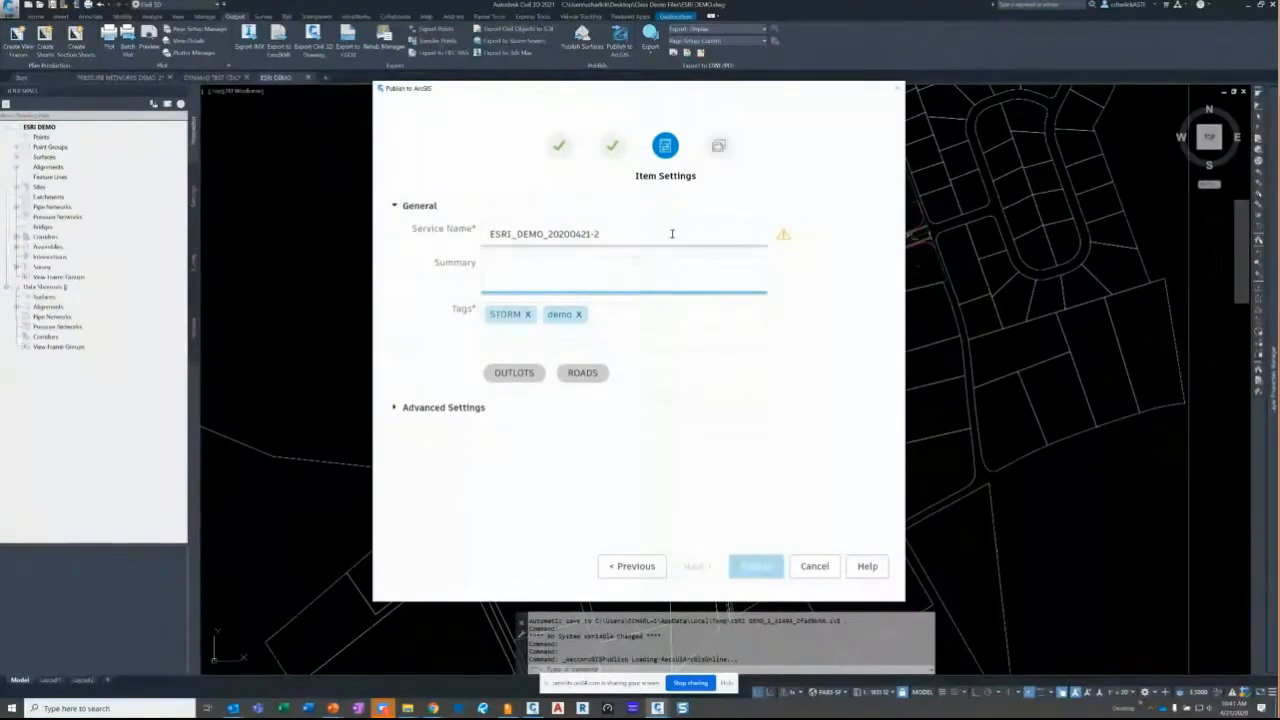
{"action": "mouse_move", "coordinate": [783, 237]}
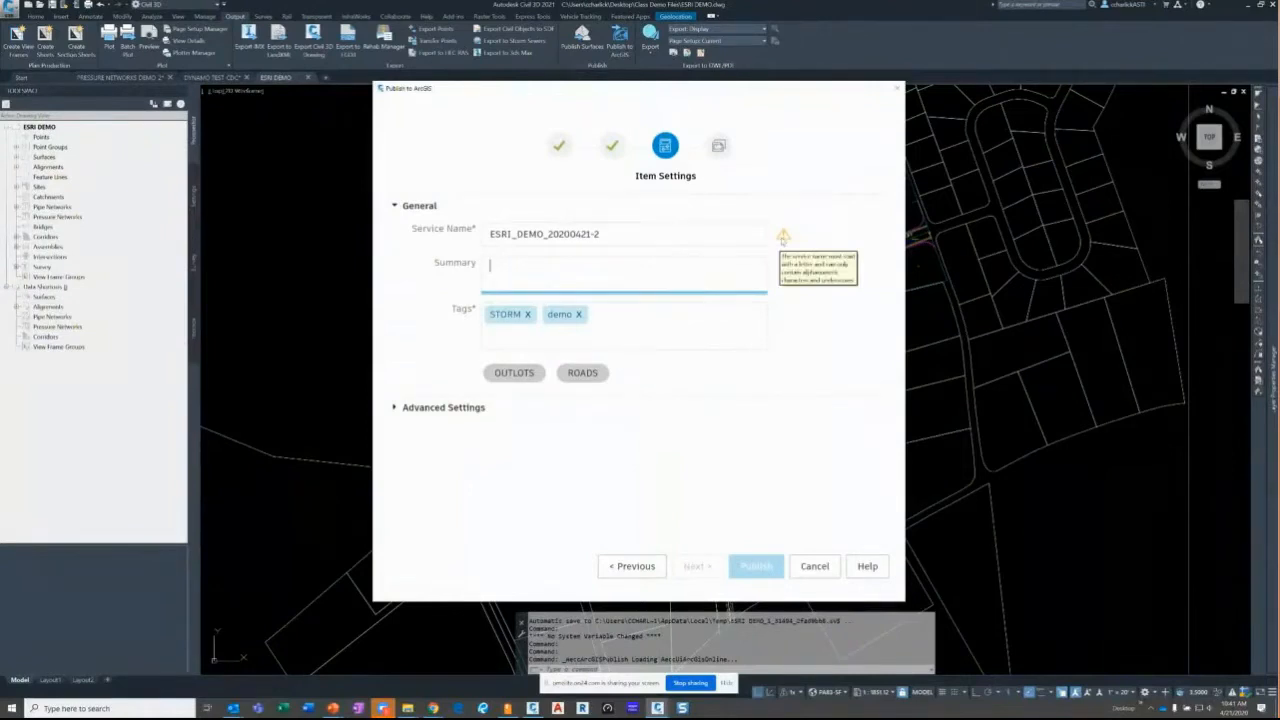
{"action": "left_click", "coordinate": [490, 234]}
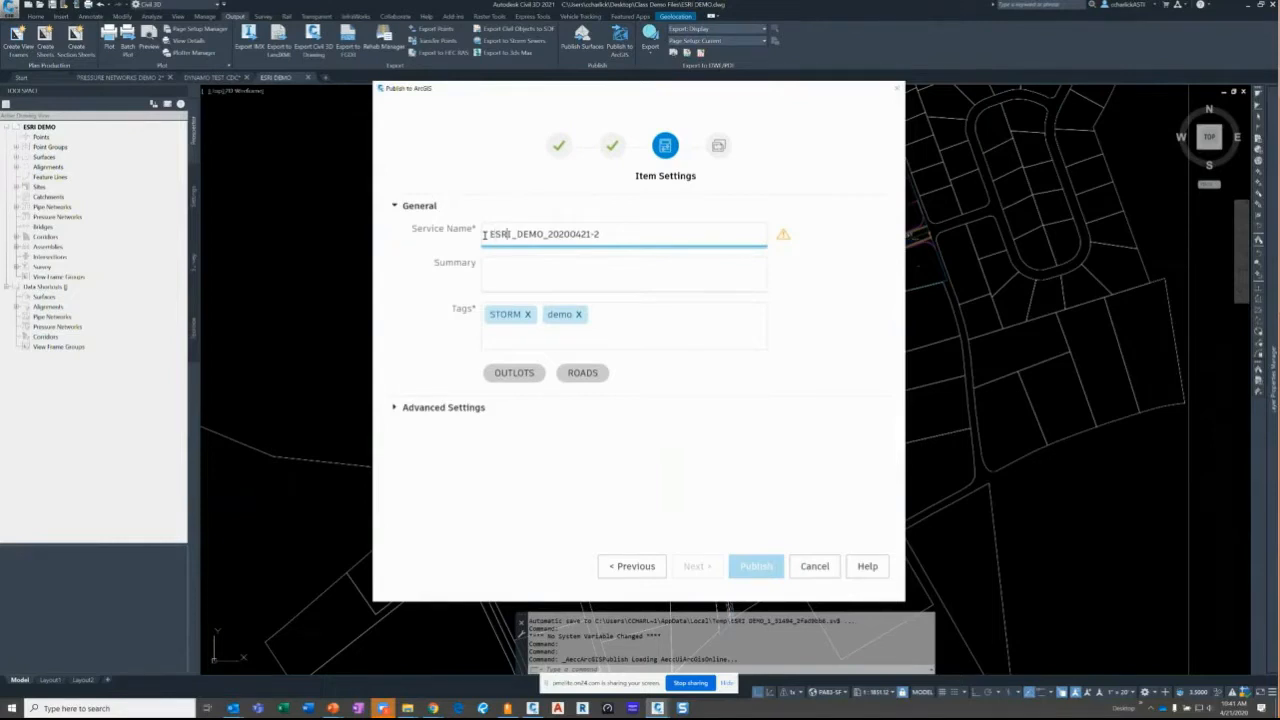
{"action": "key", "text": "Right"}
{"action": "key", "text": "Right"}
{"action": "key", "text": "Right"}
{"action": "key", "text": "Right"}
{"action": "key", "text": "Right"}
{"action": "key", "text": "Right"}
{"action": "left_click", "coordinate": [492, 271]}
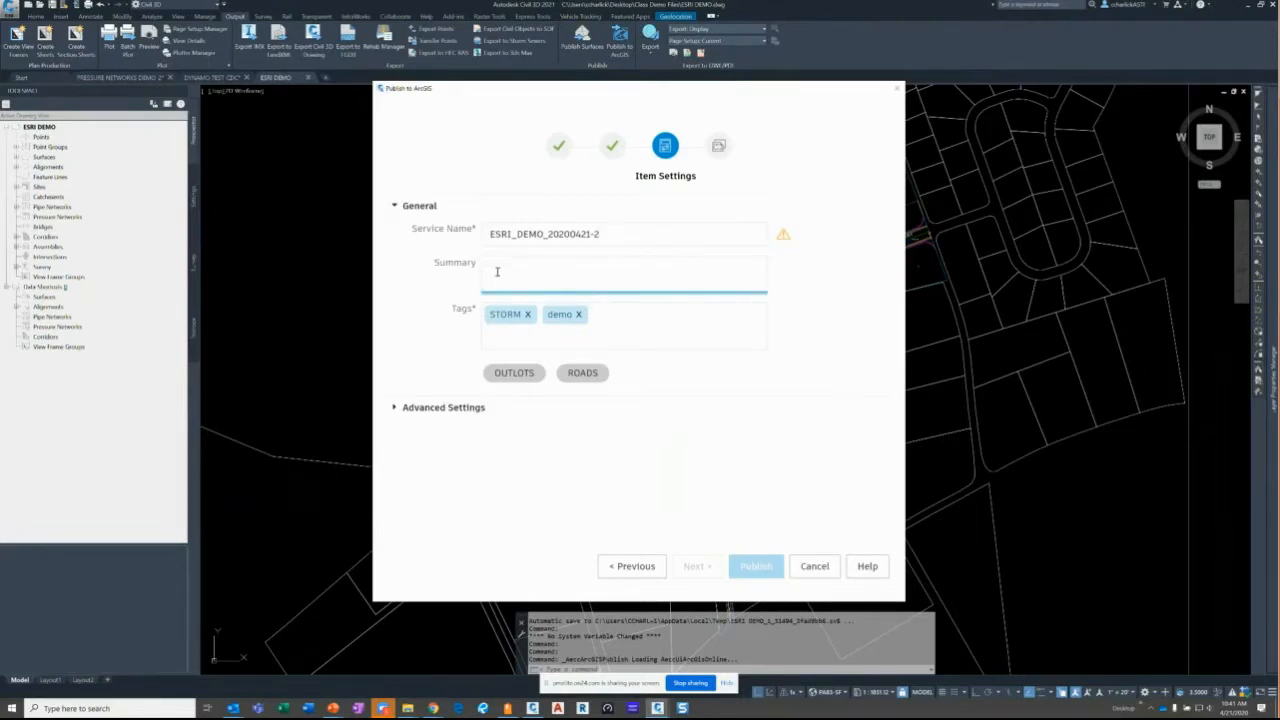
{"action": "left_click", "coordinate": [496, 238]}
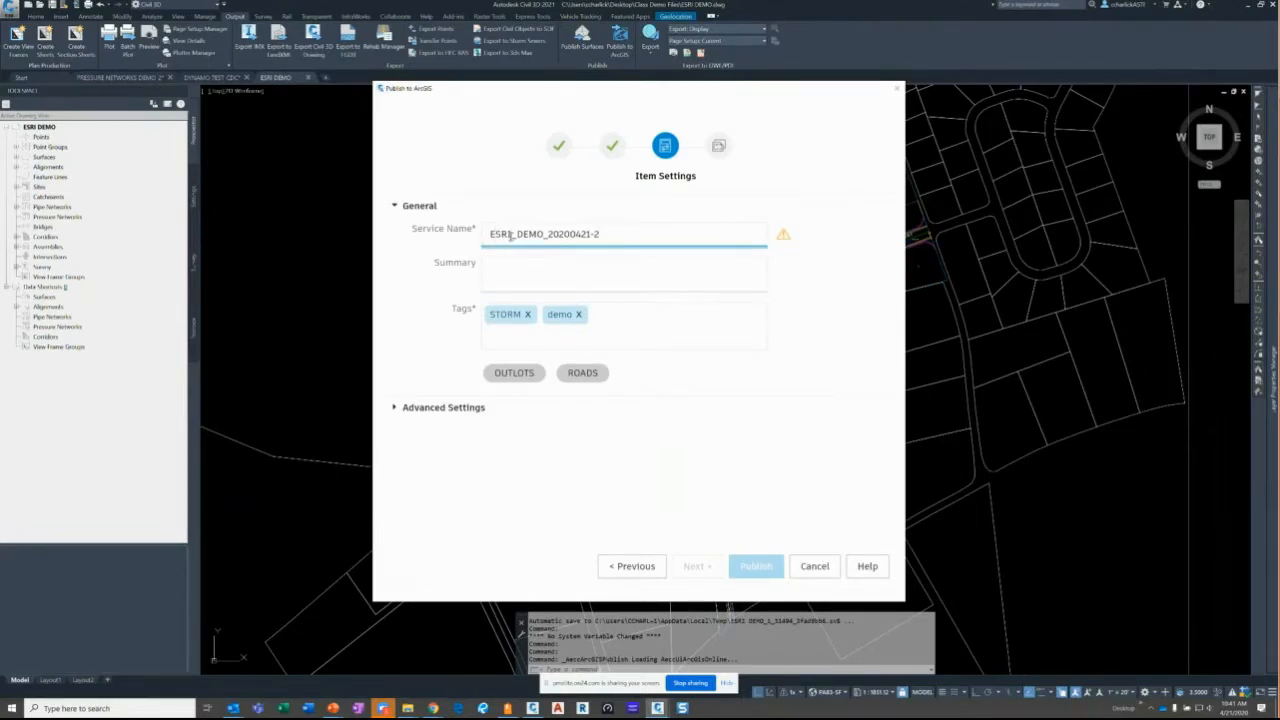
{"action": "left_click_drag", "start_coordinate": [515, 234], "coordinate": [434, 257]}
{"action": "key", "text": "BackSpace"}
{"action": "left_click", "coordinate": [597, 233]}
{"action": "left_click", "coordinate": [781, 237]}
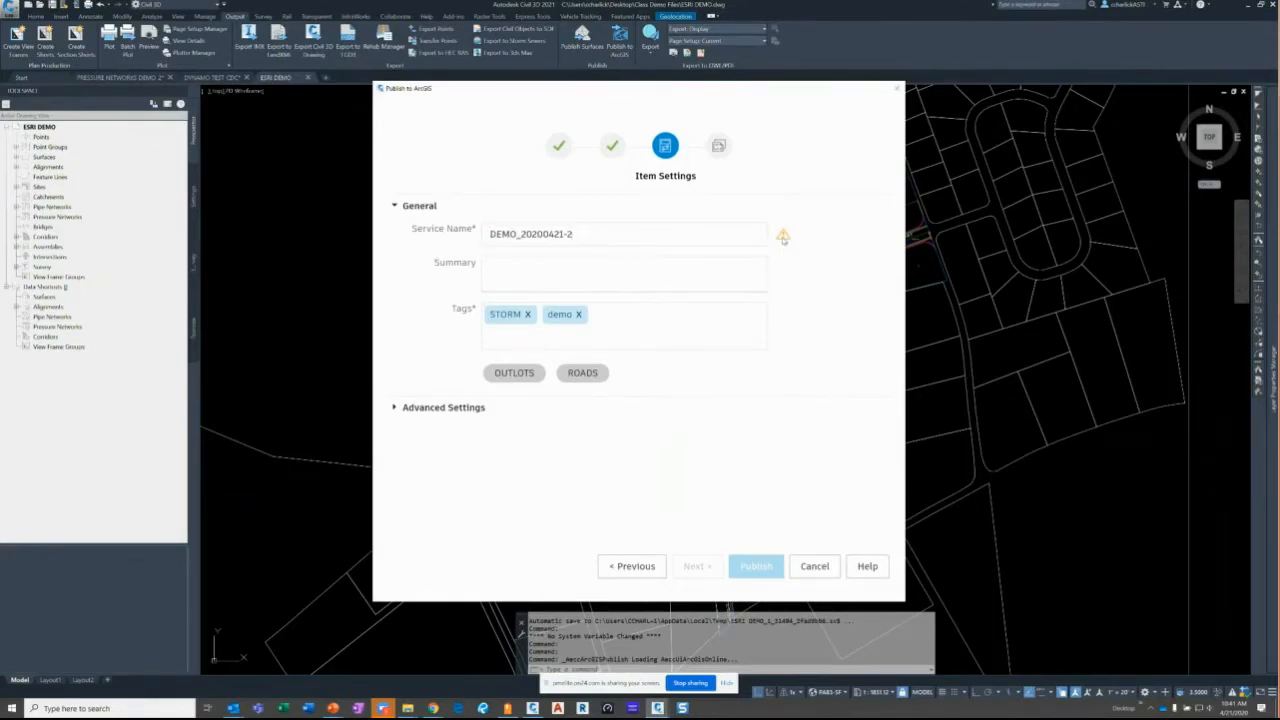
{"action": "left_click", "coordinate": [701, 239]}
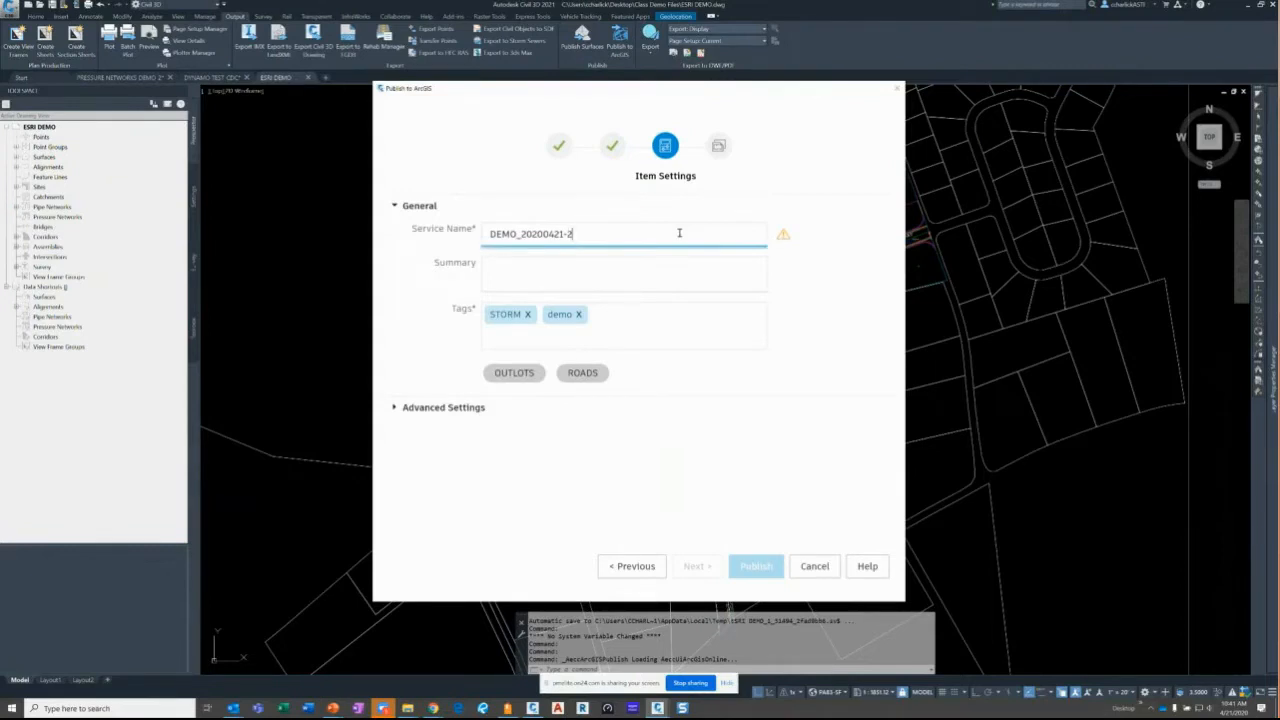
{"action": "key", "text": "BackSpace"}
{"action": "key", "text": "BackSpace"}
- Enter the summary Storm and rename the service to DEMO_STOR
{"action": "key", "text": "Tab"}
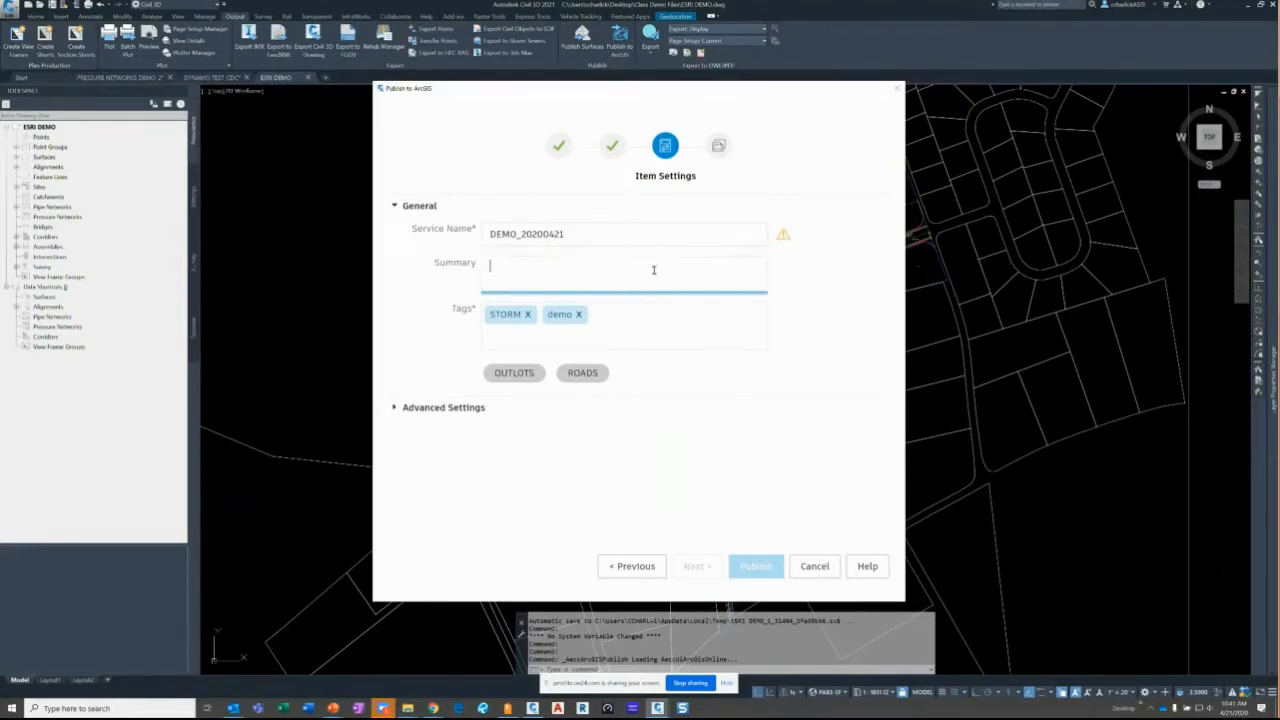
{"action": "type", "text": "Storm"}
{"action": "left_click", "coordinate": [600, 236]}
{"action": "key", "text": "Left"}
{"action": "key", "text": "Left"}
{"action": "key", "text": "Left"}
{"action": "key", "text": "Left"}
{"action": "key", "text": "Left"}
{"action": "key", "text": "Left"}
{"action": "key", "text": "Left"}
{"action": "key", "text": "Left"}
{"action": "key", "text": "Left"}
{"action": "key", "text": "Left"}
{"action": "key", "text": "Left"}
{"action": "key", "text": "Left"}
{"action": "key", "text": "Left"}
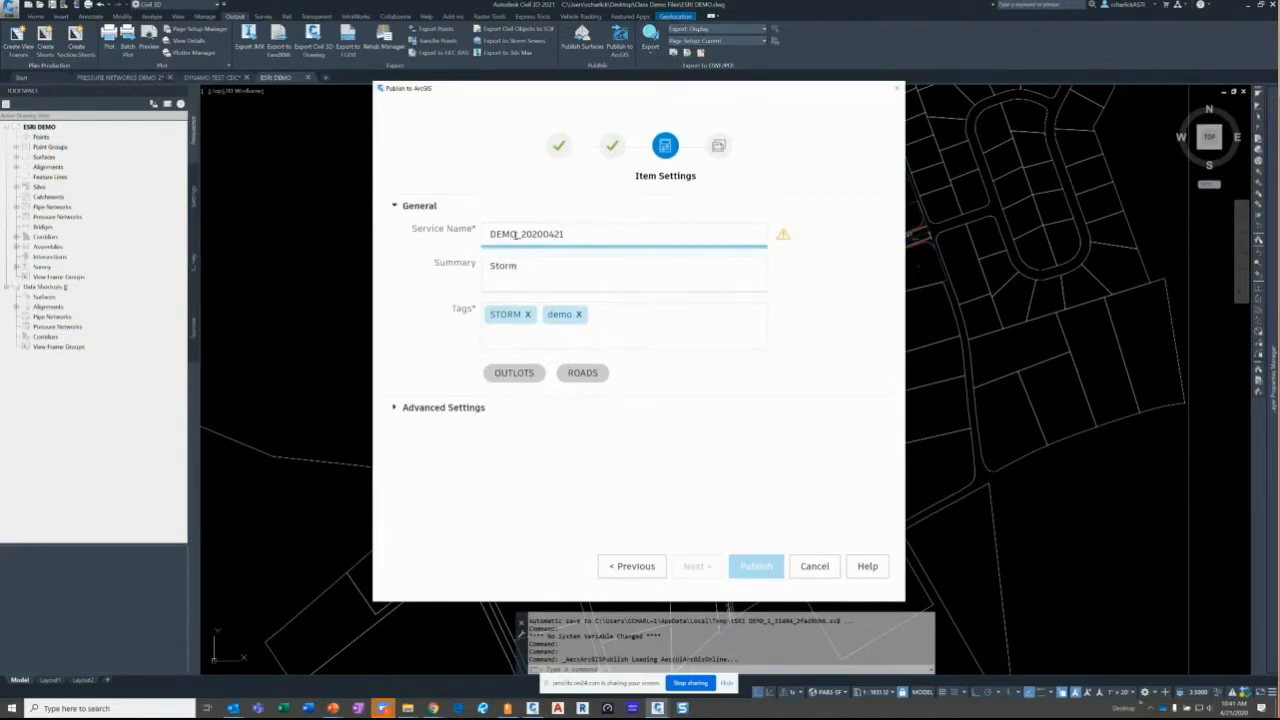
{"action": "key", "text": "Right"}
{"action": "key", "text": "Delete"}
{"action": "key", "text": "Delete"}
{"action": "key", "text": "Delete"}
{"action": "key", "text": "Delete"}
{"action": "key", "text": "Delete"}
{"action": "key", "text": "Delete"}
{"action": "key", "text": "Delete"}
{"action": "key", "text": "Delete"}
{"action": "key", "text": "Delete"}
{"action": "key", "text": "Delete"}
{"action": "key", "text": "Delete"}
{"action": "key", "text": "Delete"}
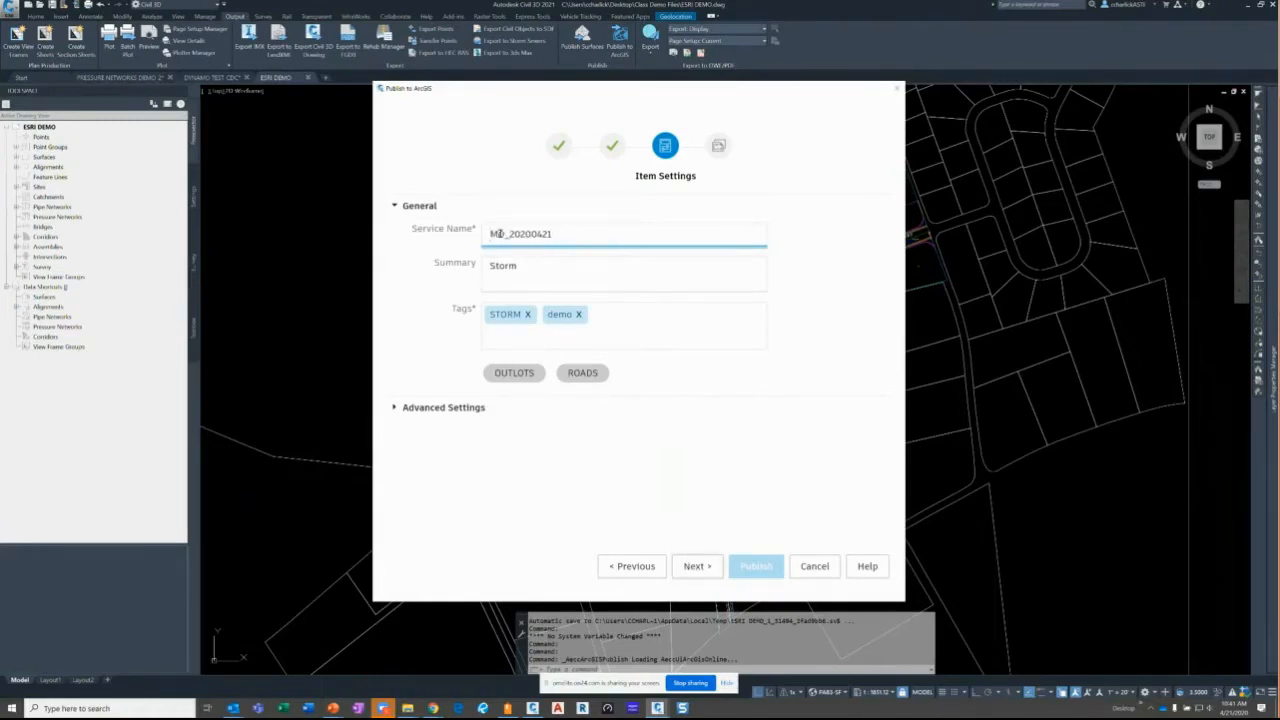
{"action": "key", "text": "BackSpace"}
{"action": "type", "text": "DEMO_STORM"}
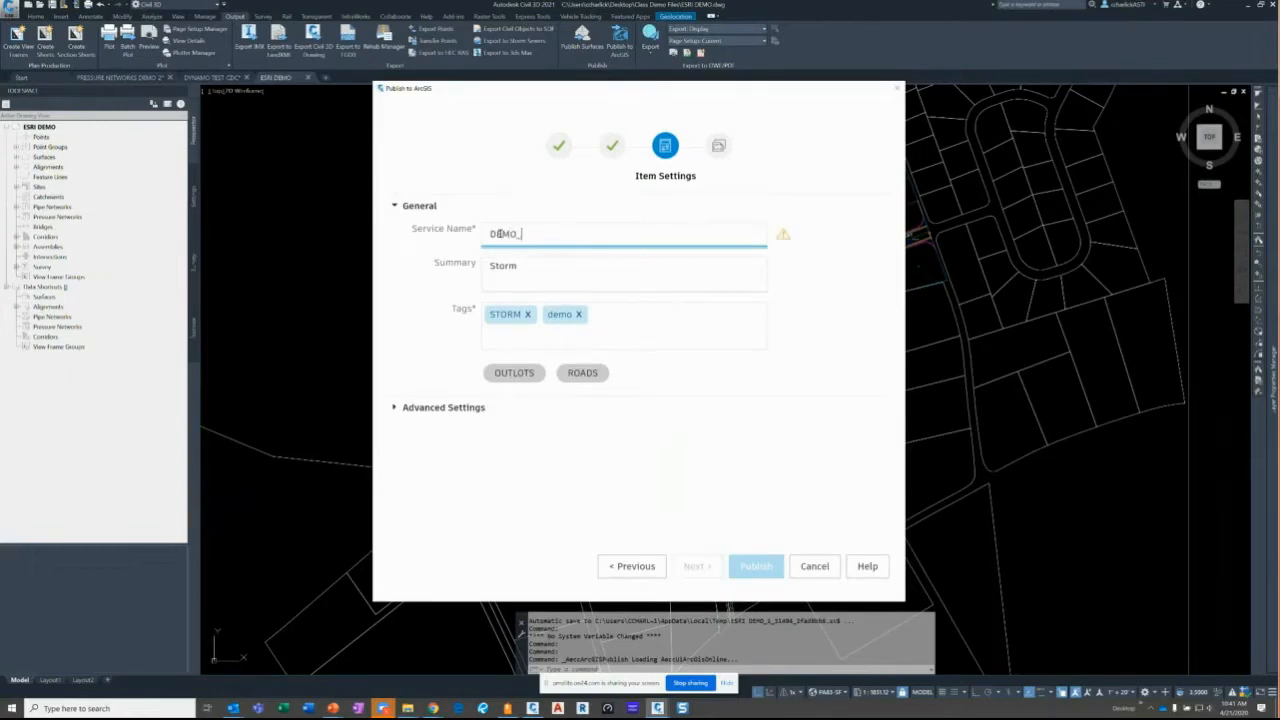
{"action": "key", "text": "BackSpace"}
- Choose Demo Data Sets as the publishing location and publish DEMO_STOR
{"action": "left_click", "coordinate": [688, 569]}
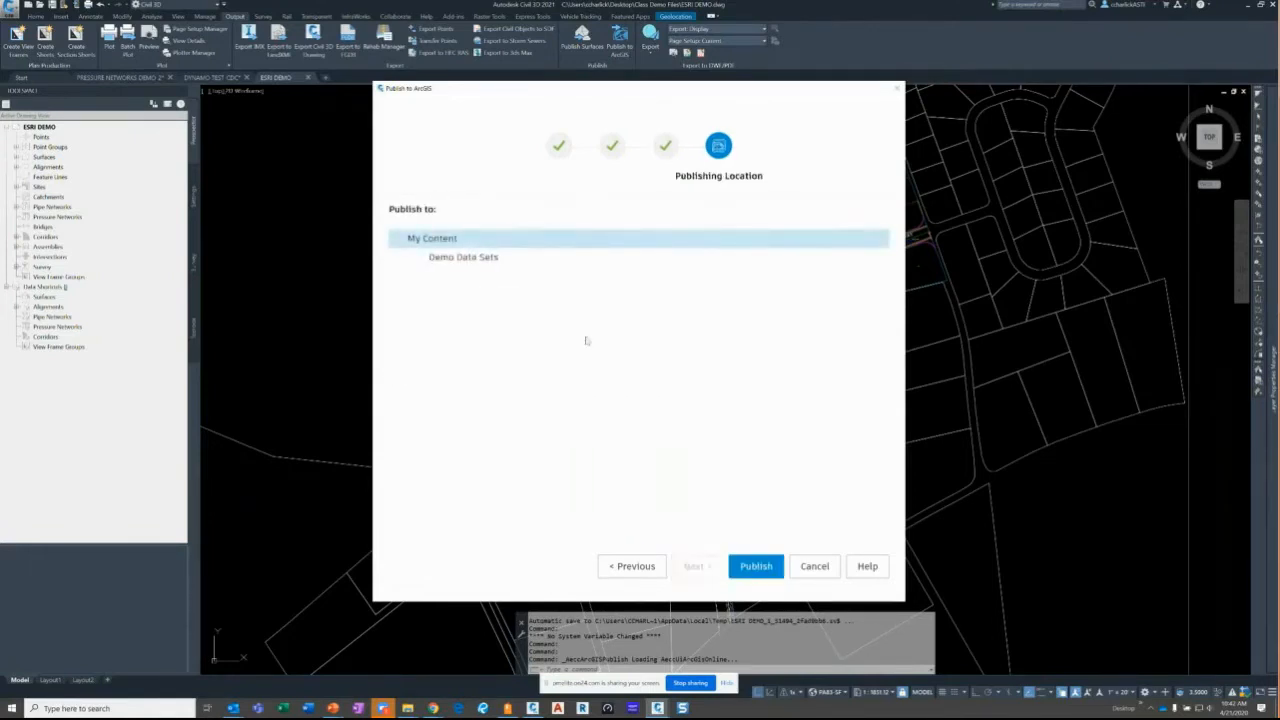
{"action": "left_click", "coordinate": [442, 257]}
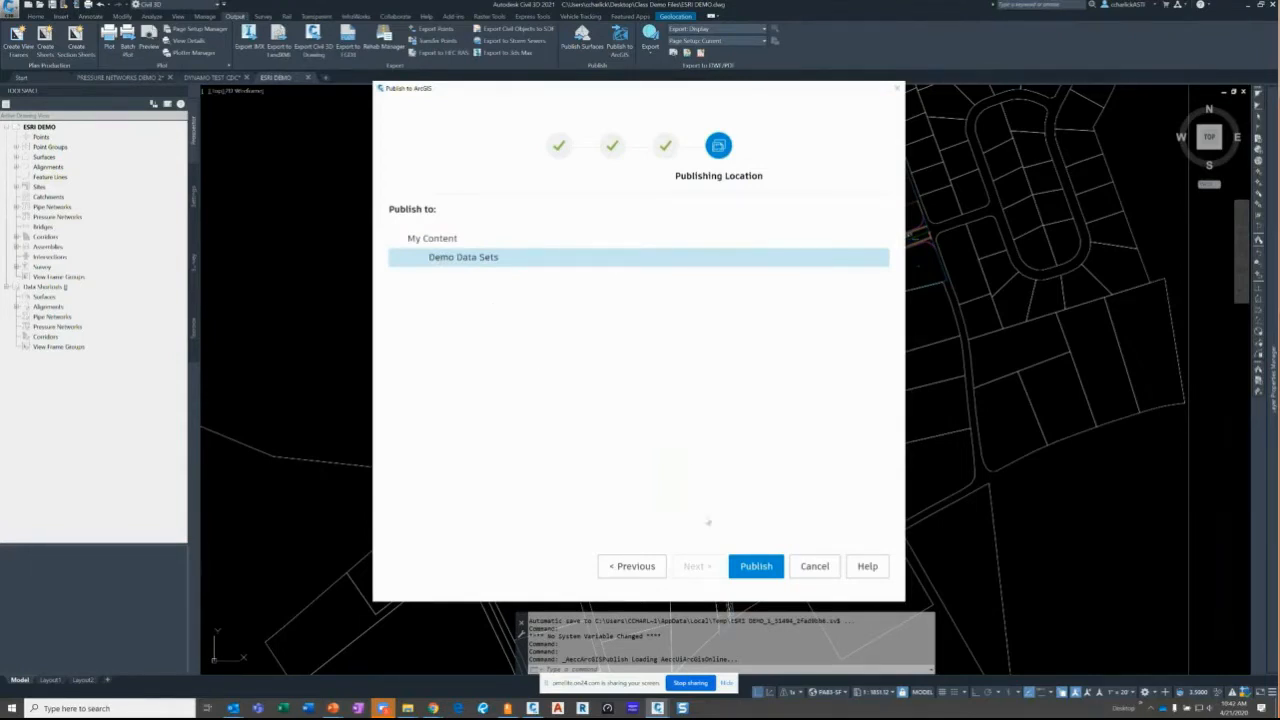
{"action": "left_click", "coordinate": [741, 566]}
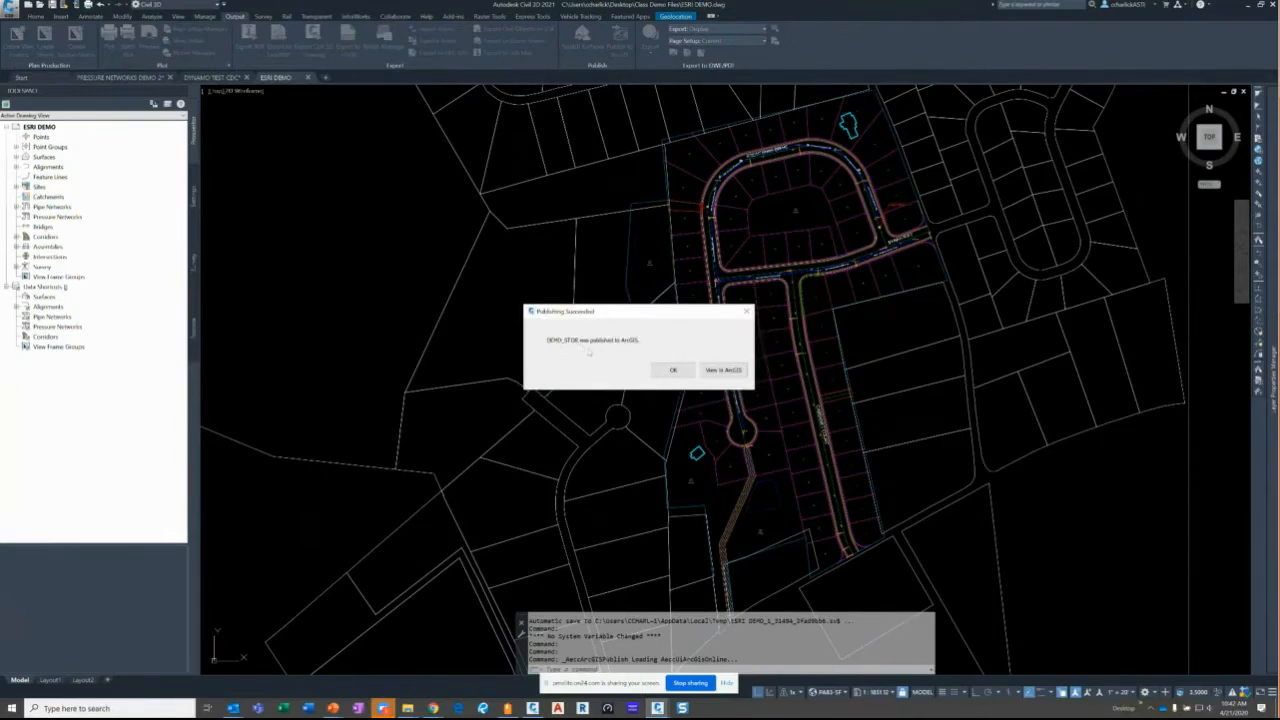
- Choose View in ArcGIS from the Publishing Succeeded dialog
{"action": "left_click", "coordinate": [719, 371]}
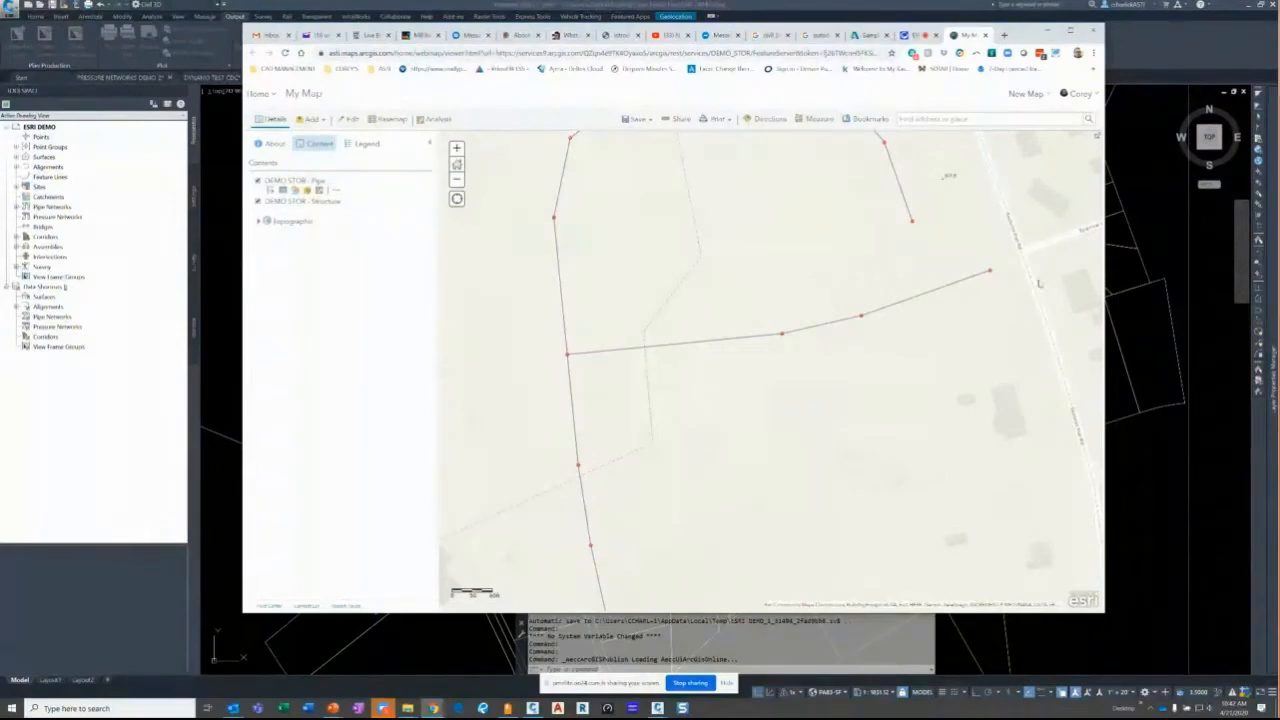
- Zoom out and pan the web map north to search for the storm pipes
{"action": "scroll", "coordinate": [848, 262], "scroll_direction": "down", "scroll_amount": 6}
{"action": "scroll", "coordinate": [848, 262], "scroll_direction": "down", "scroll_amount": 1}
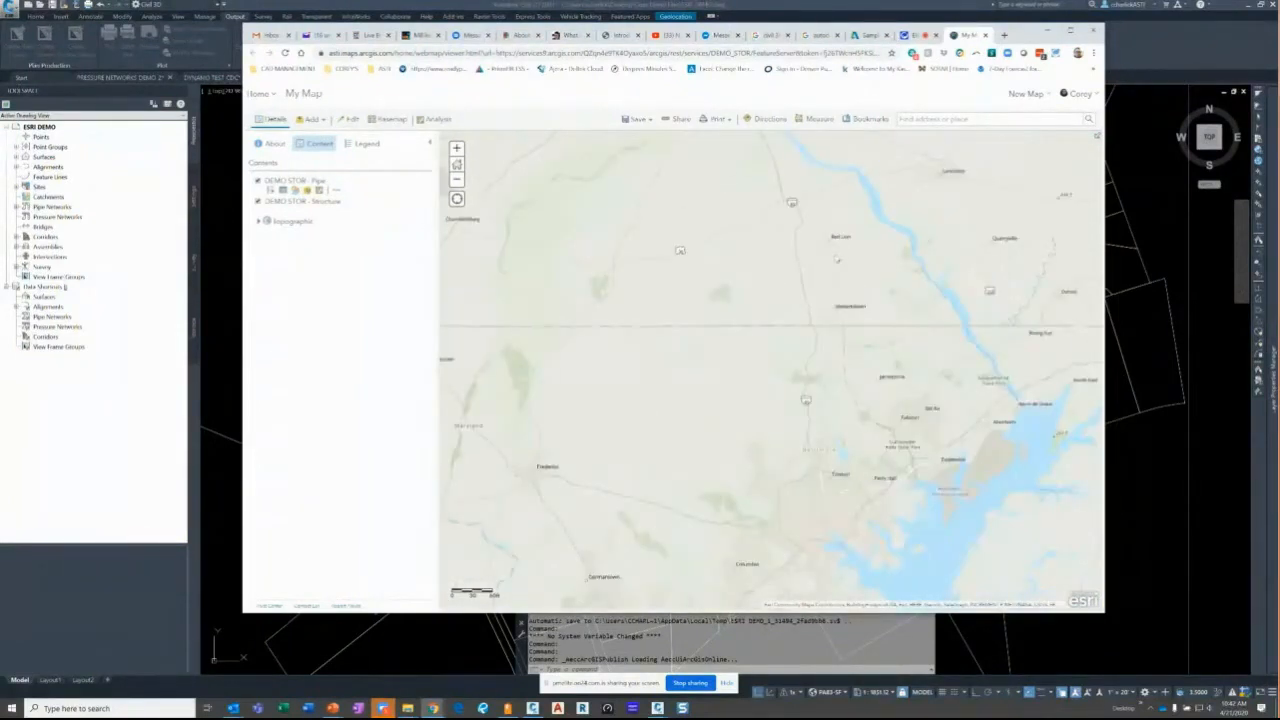
{"action": "scroll", "coordinate": [849, 265], "scroll_direction": "up", "scroll_amount": 6}
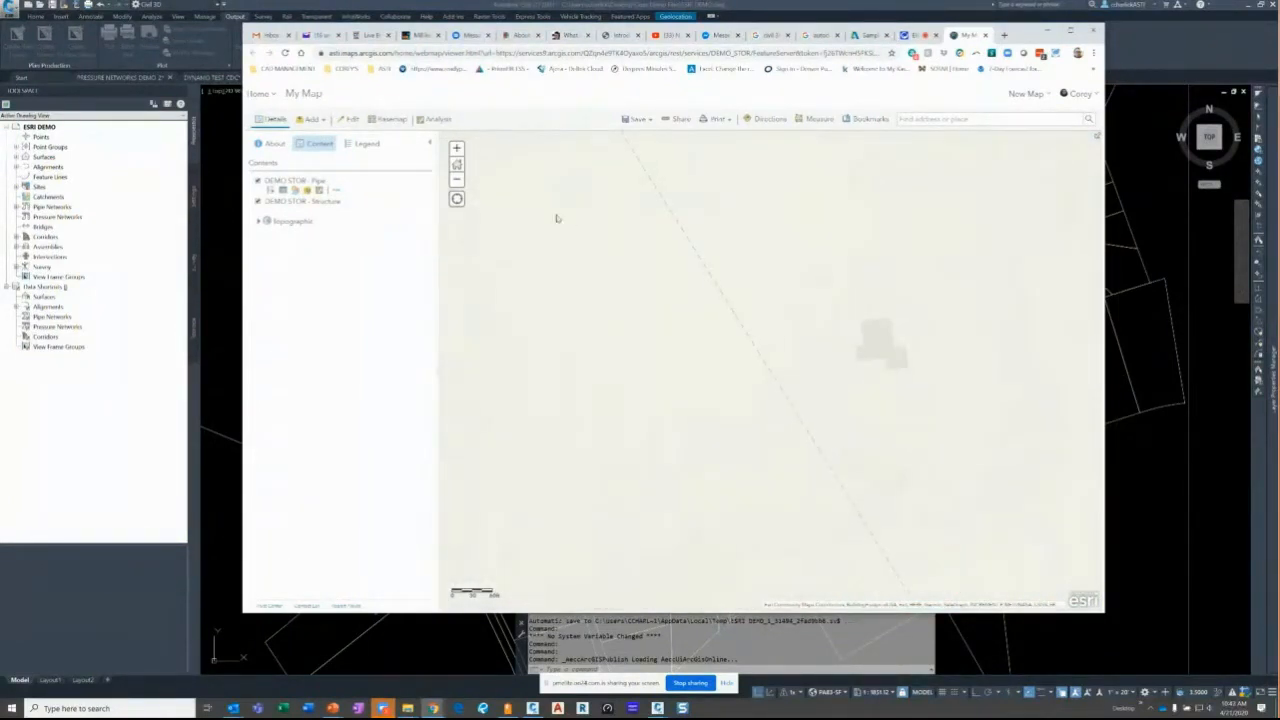
{"action": "left_click", "coordinate": [457, 183]}
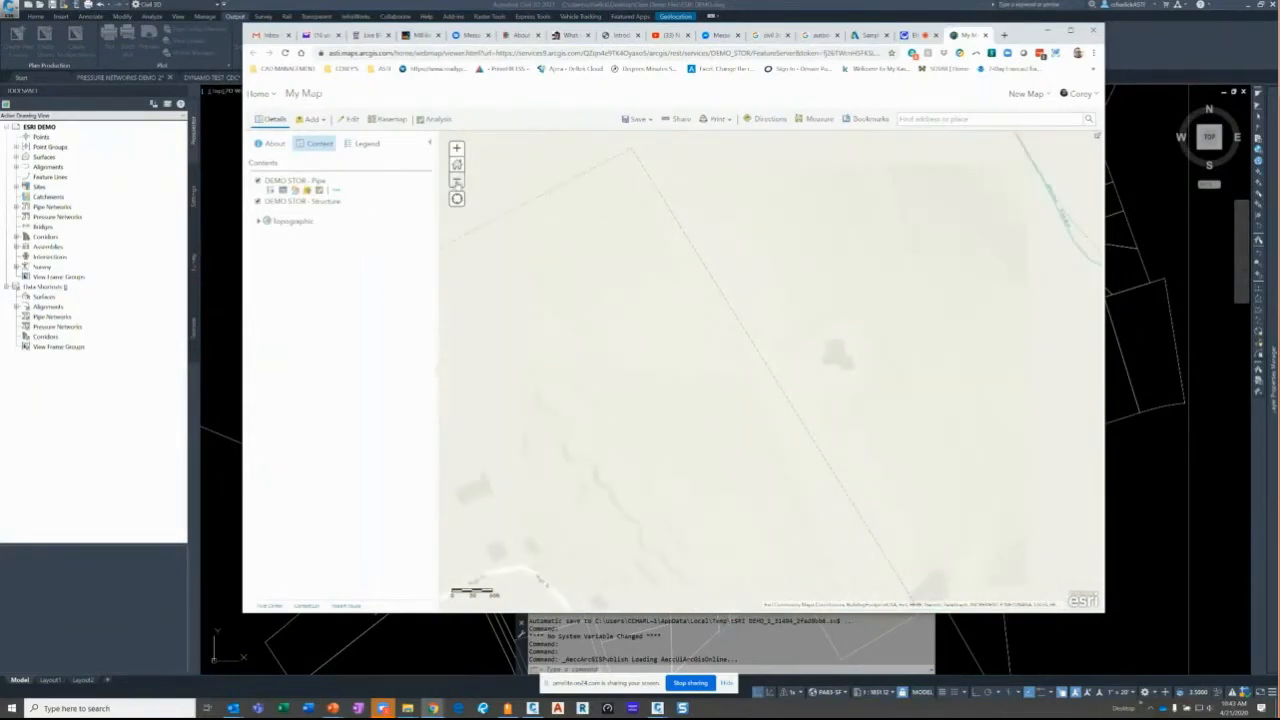
{"action": "left_click", "coordinate": [457, 183]}
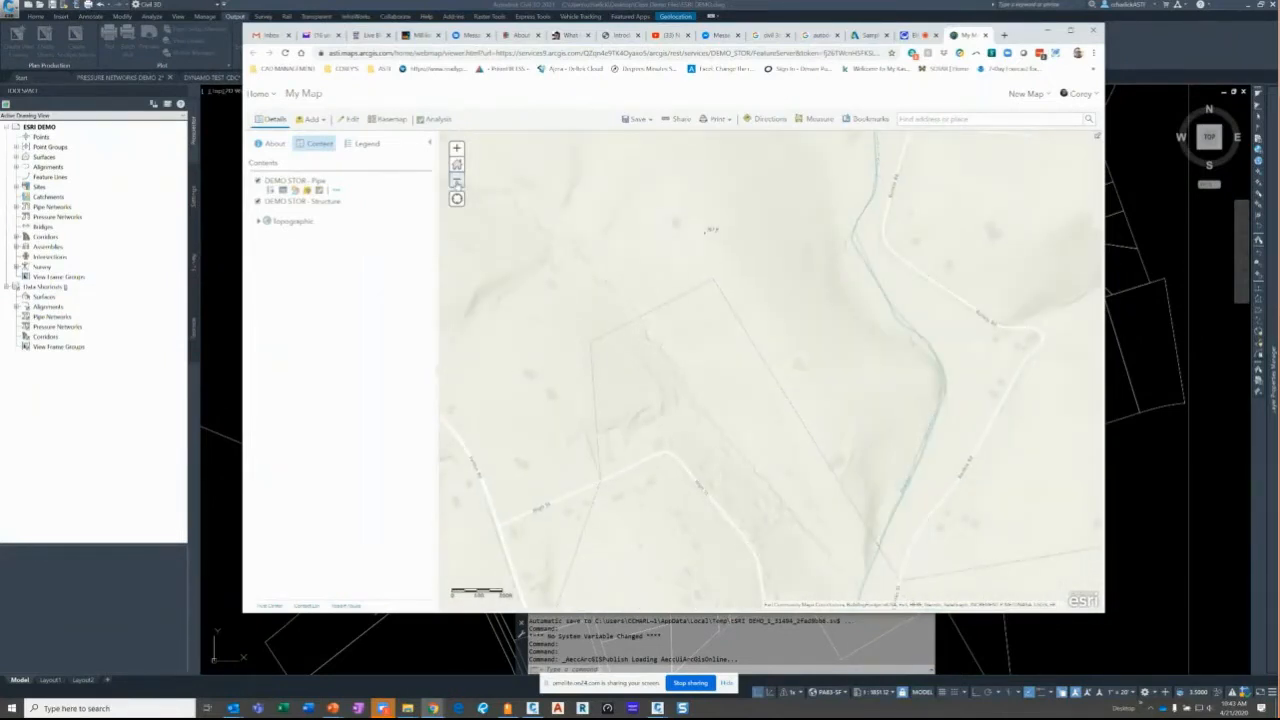
{"action": "left_click_drag", "start_coordinate": [692, 246], "coordinate": [607, 370]}
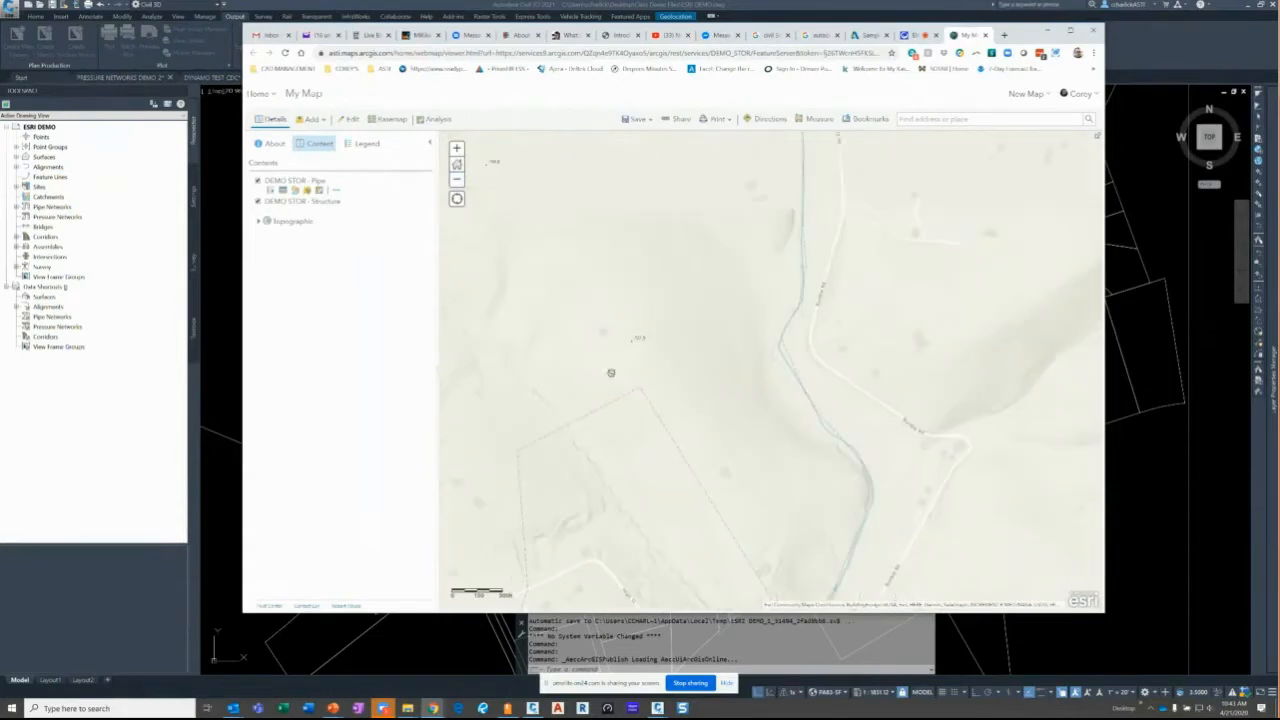
{"action": "left_click_drag", "start_coordinate": [624, 310], "coordinate": [622, 382]}
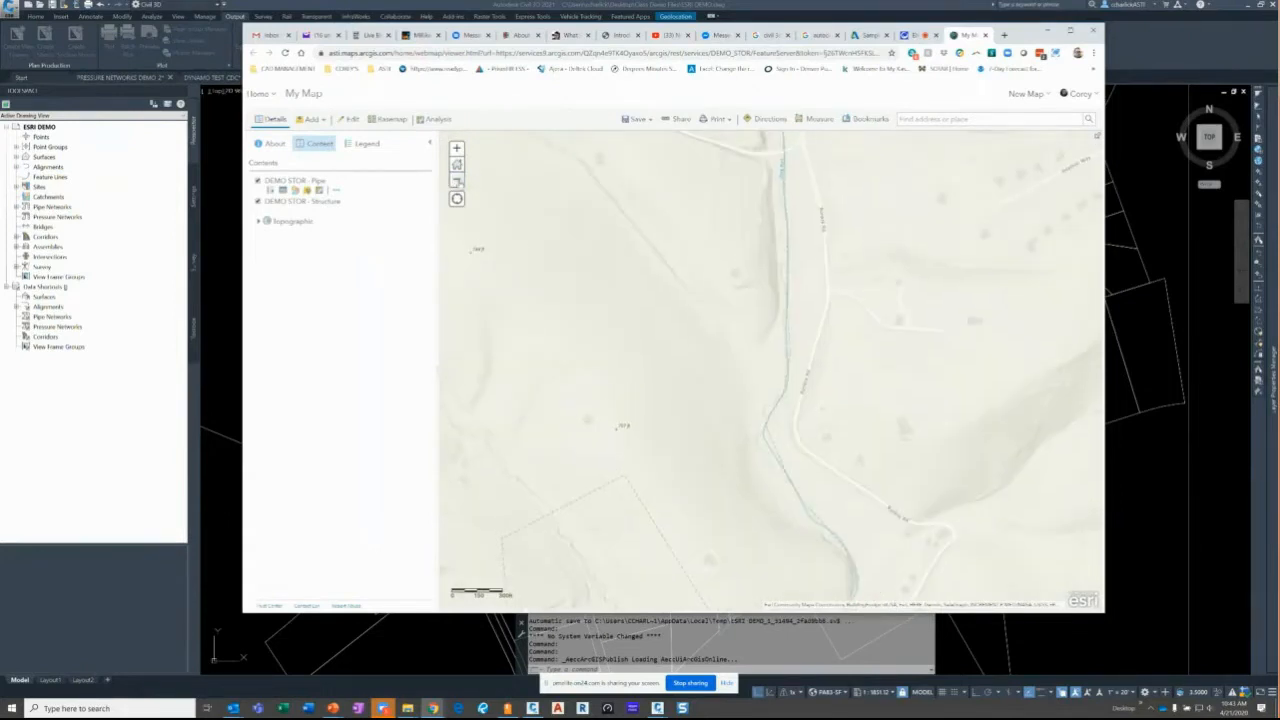
- Zoom out to the red pipe network, view Pipe (129)'s attributes, and minimize the browser
{"action": "left_click", "coordinate": [457, 182]}
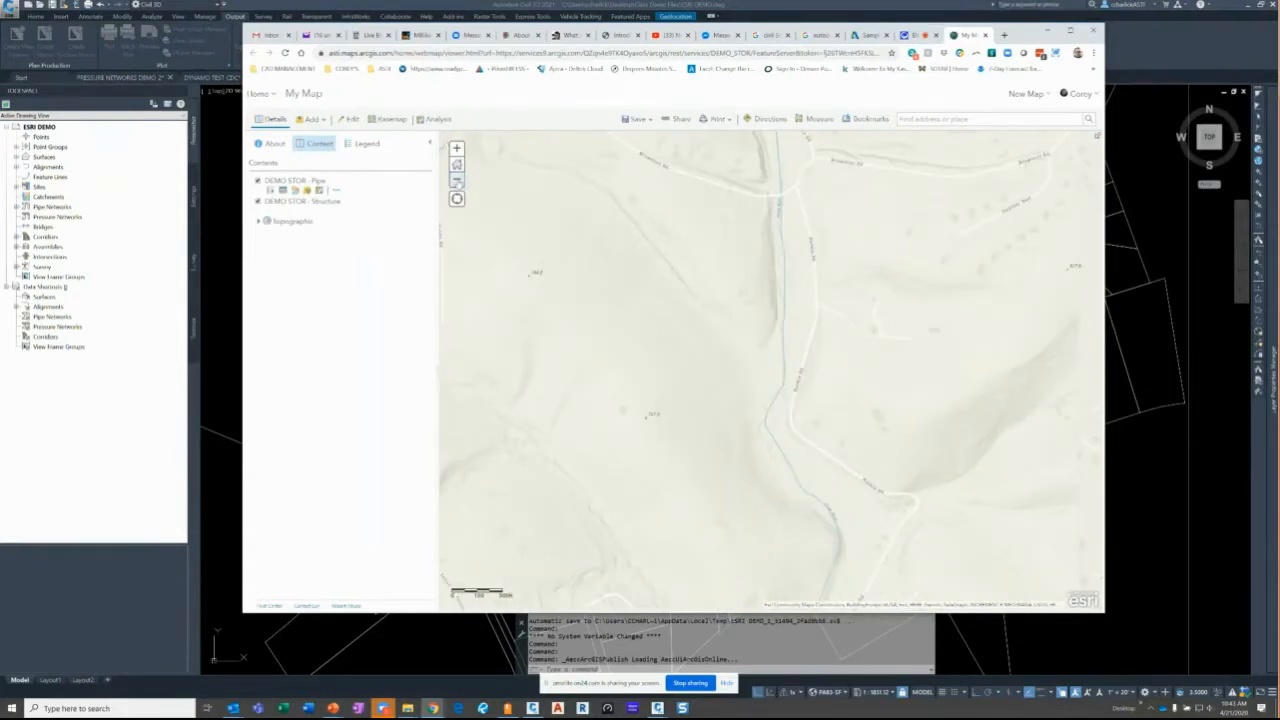
{"action": "left_click", "coordinate": [457, 182]}
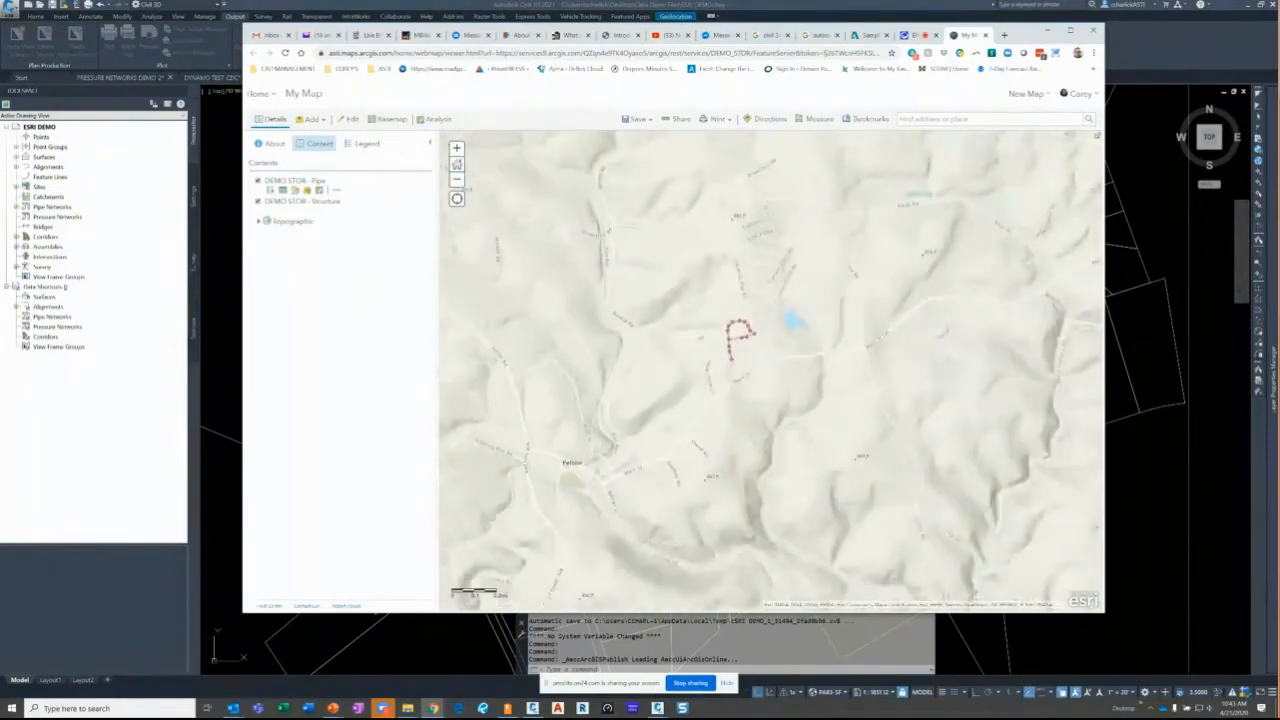
{"action": "left_click", "coordinate": [735, 340]}
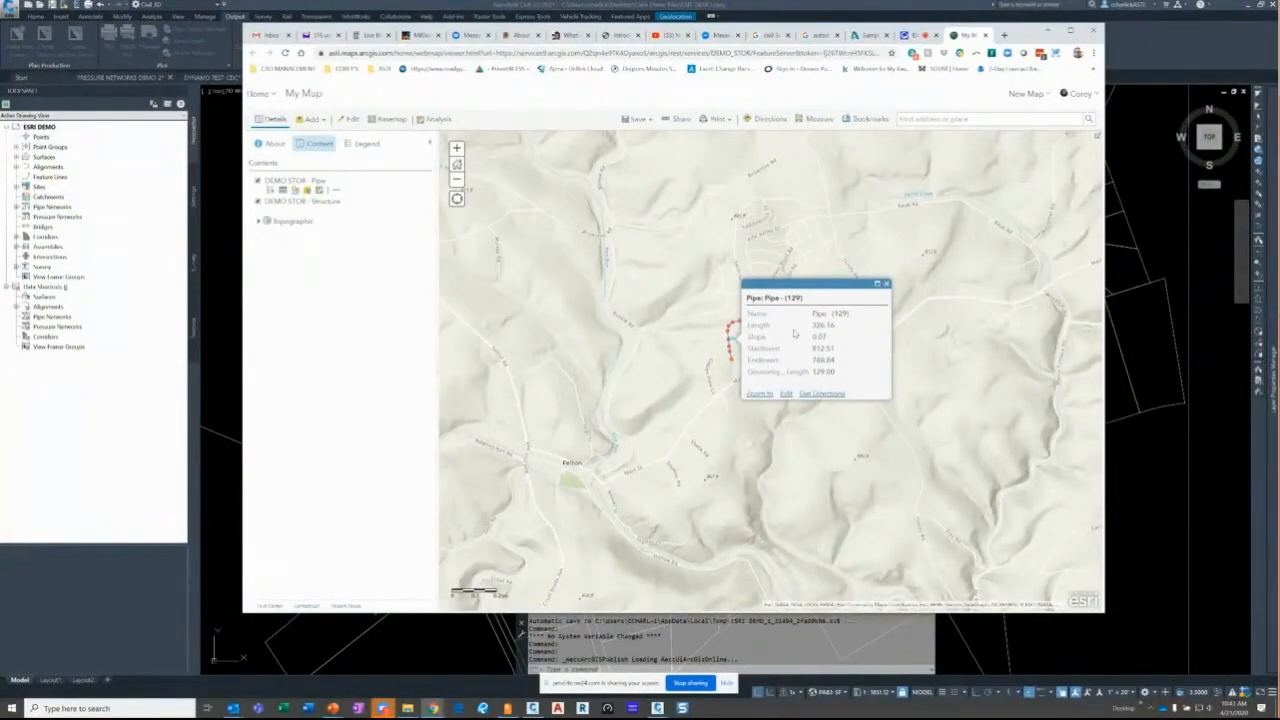
{"action": "left_click", "coordinate": [1049, 31]}
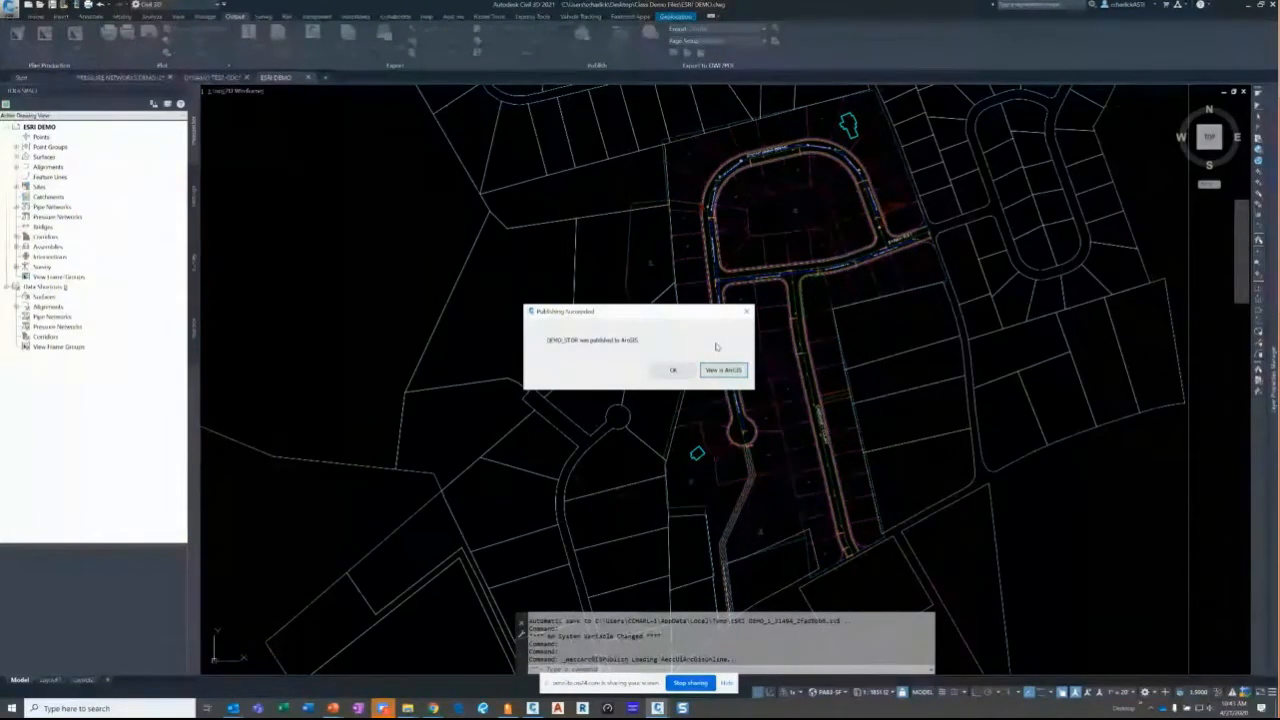
- Dismiss the Publishing Succeeded message, pan the drawing, and switch to the DYNAMO TEST-CDC drawing
{"action": "left_click", "coordinate": [685, 371]}
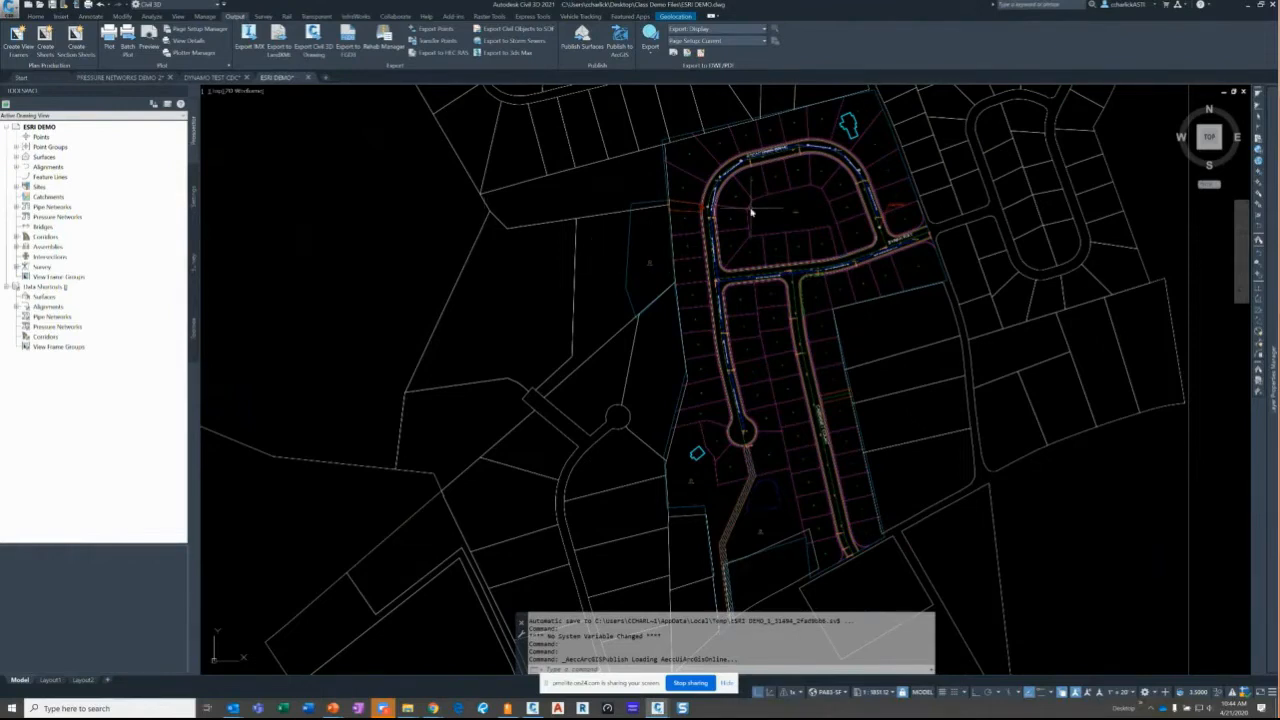
{"action": "mouse_move", "coordinate": [755, 217]}
{"action": "middle_click_drag", "start_coordinate": [860, 135], "coordinate": [815, 199]}
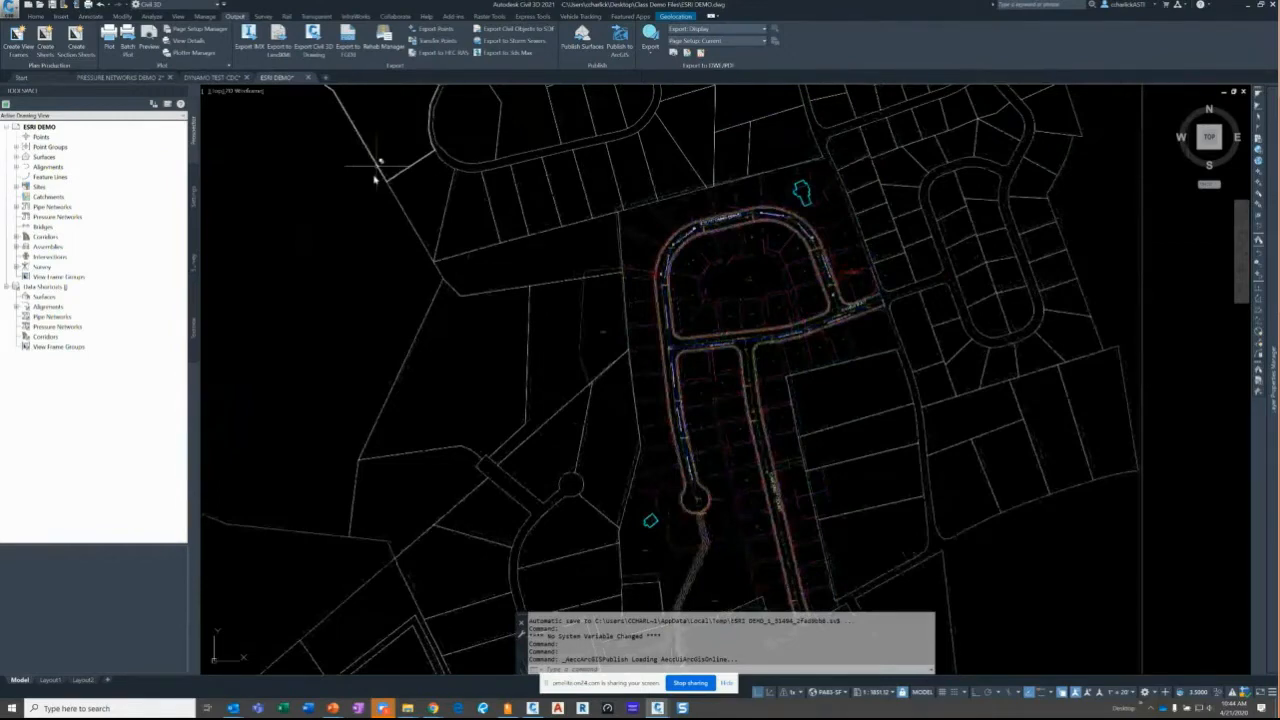
{"action": "left_click", "coordinate": [212, 77]}
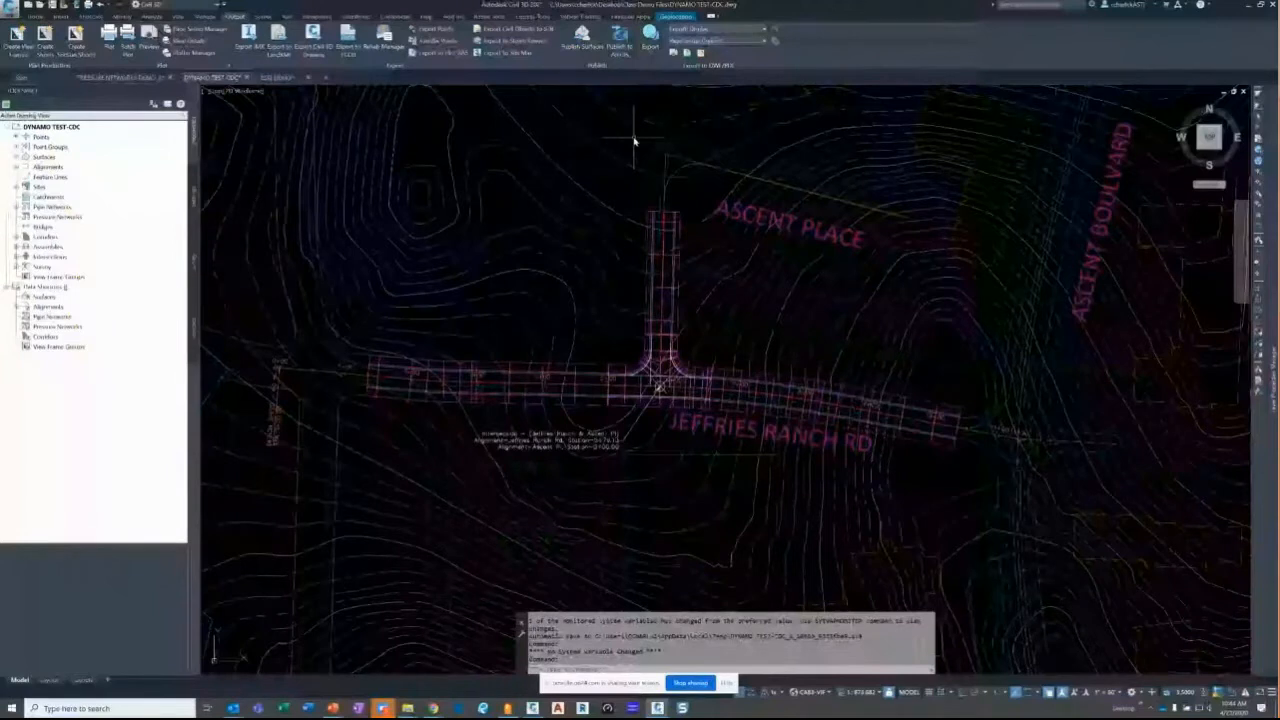
- Launch Dynamo from the Manage tab's Visual Programming panel
{"action": "left_click", "coordinate": [204, 17]}
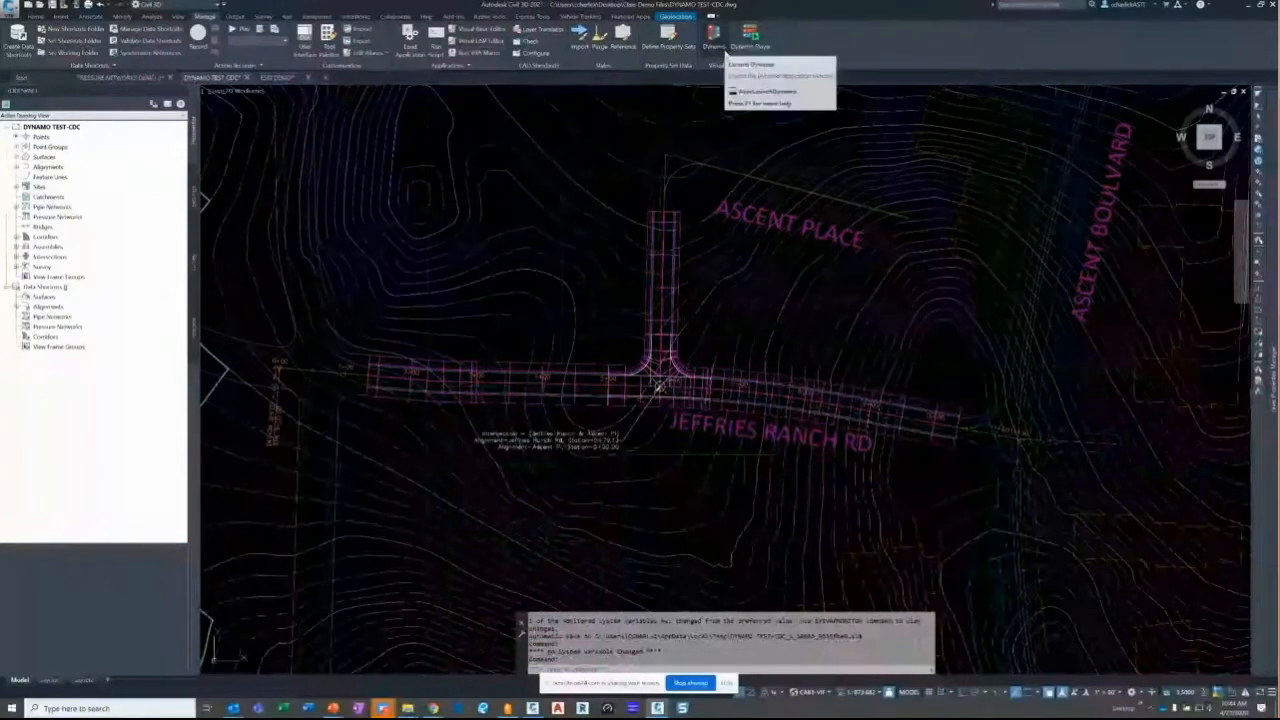
{"action": "left_click", "coordinate": [713, 46]}
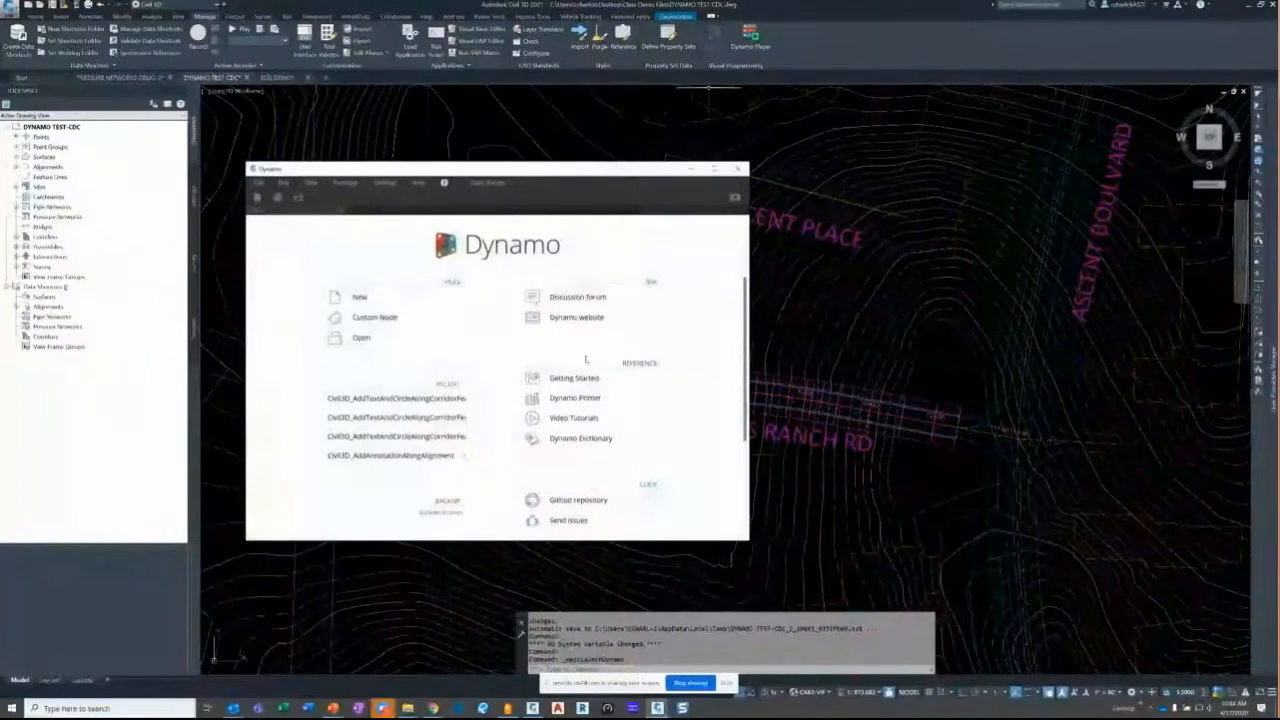
- Open the recent Civil3D_AddTextAndCircleAlongCorridorFeatureLine graph from the start page
{"action": "left_click", "coordinate": [396, 398]}
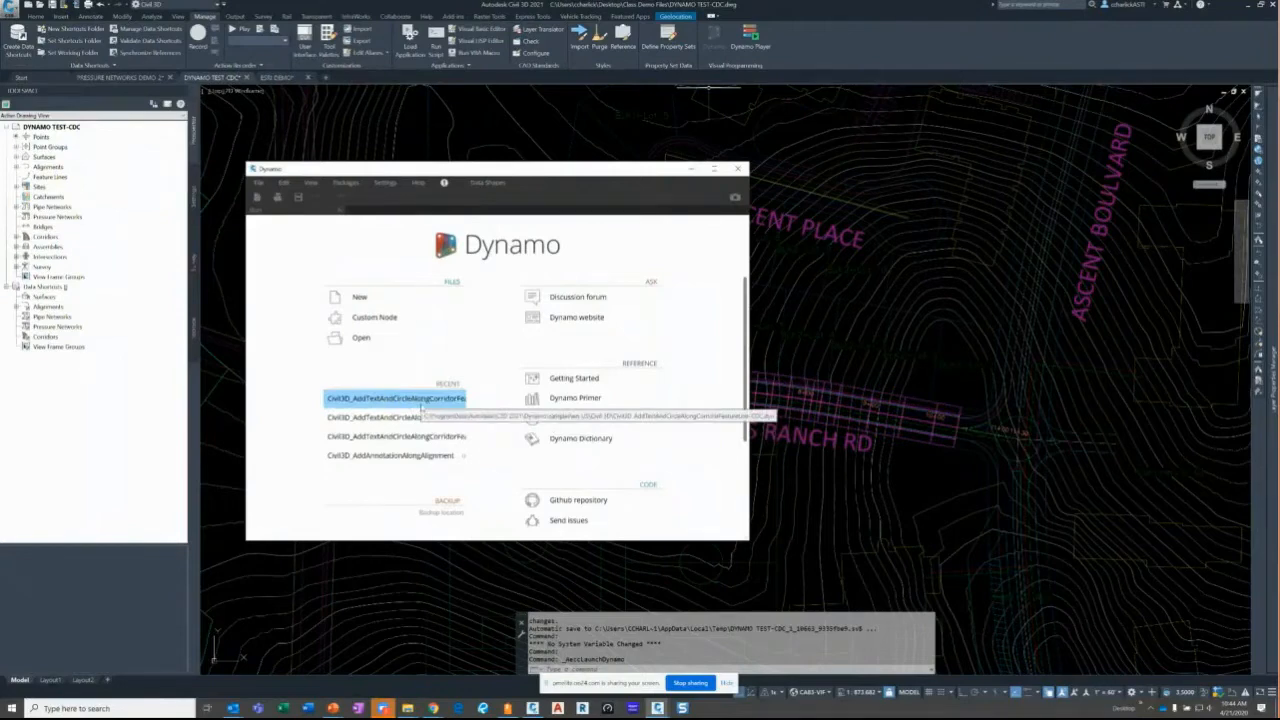
{"action": "left_click", "coordinate": [422, 402]}
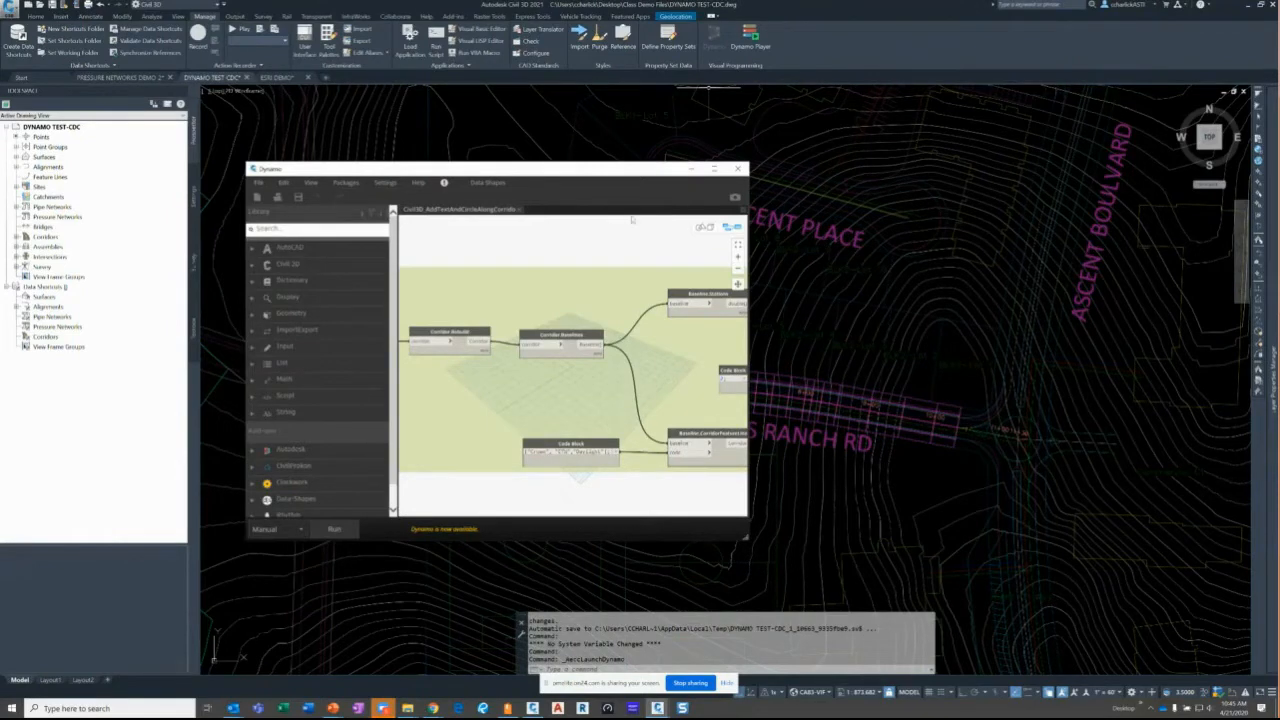
- Maximize Dynamo and pan the canvas to show the Create Text and Create circle in C3D groups
{"action": "left_click", "coordinate": [713, 168]}
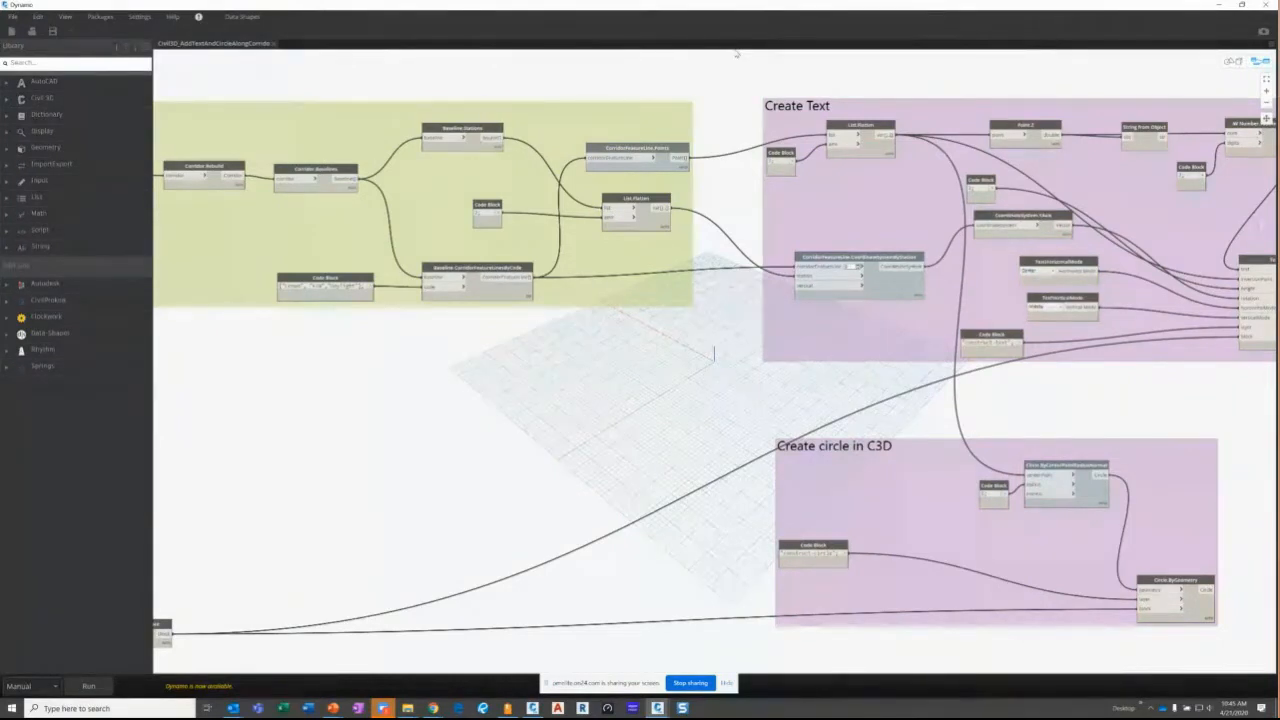
{"action": "scroll", "coordinate": [598, 327], "scroll_direction": "down", "scroll_amount": 3}
{"action": "middle_click_drag", "start_coordinate": [602, 327], "coordinate": [645, 334]}
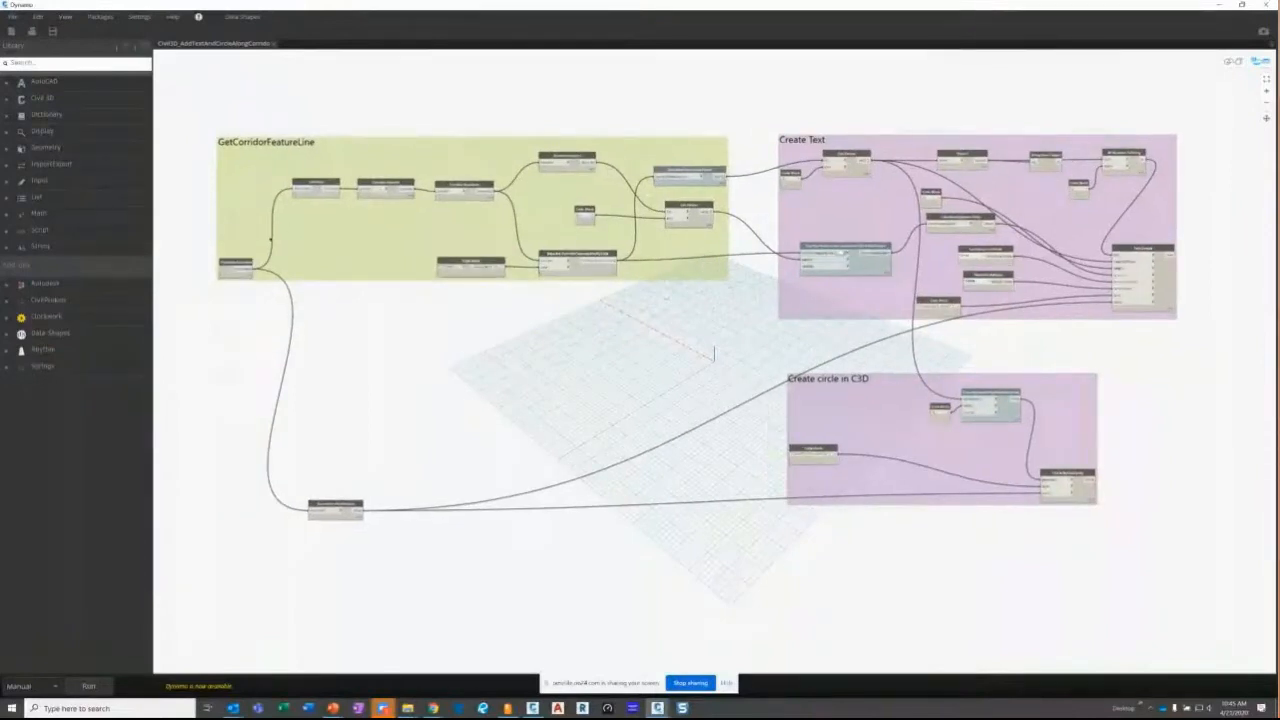
{"action": "scroll", "coordinate": [236, 268], "scroll_direction": "up", "scroll_amount": 2}
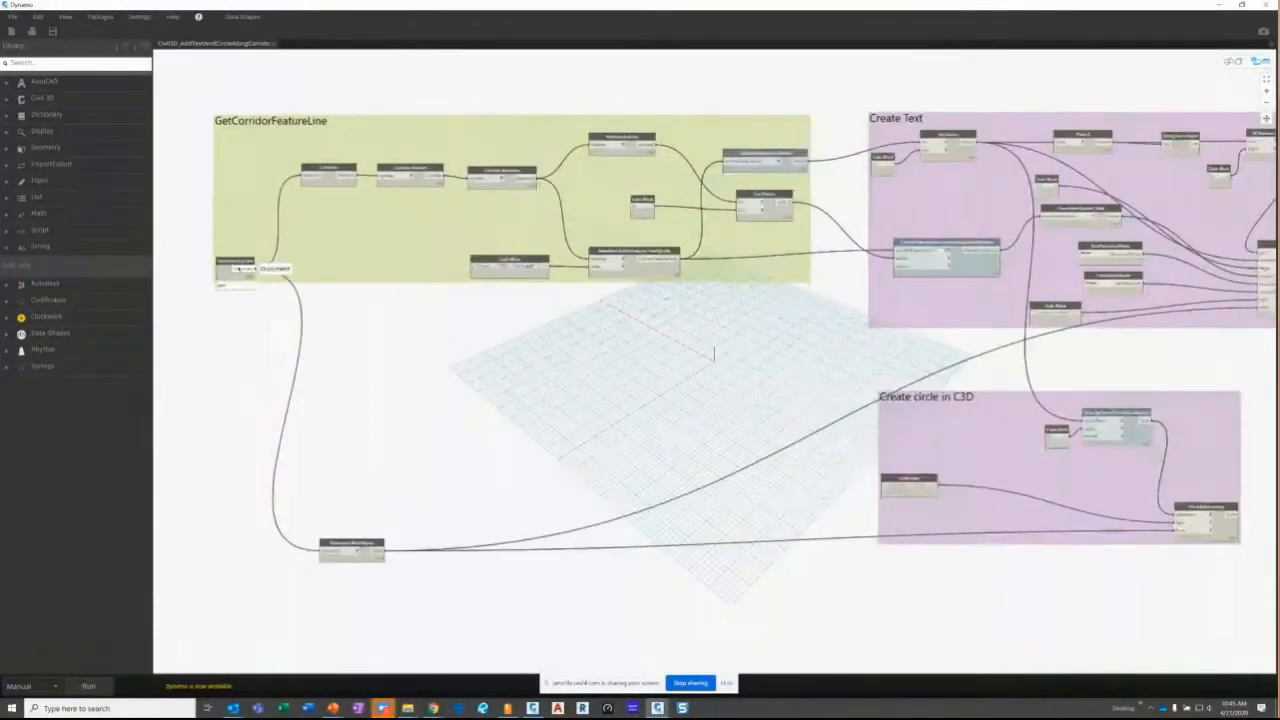
{"action": "scroll", "coordinate": [238, 268], "scroll_direction": "up", "scroll_amount": 1}
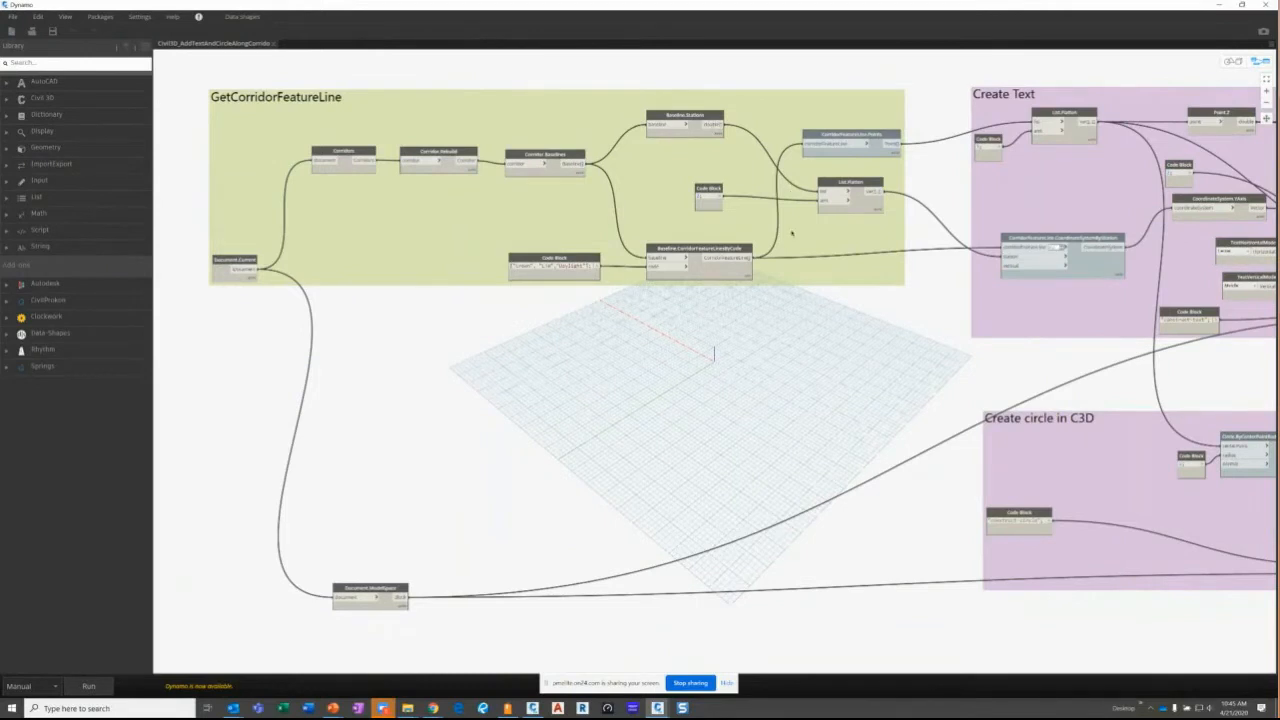
{"action": "middle_click_drag", "start_coordinate": [874, 214], "coordinate": [578, 234]}
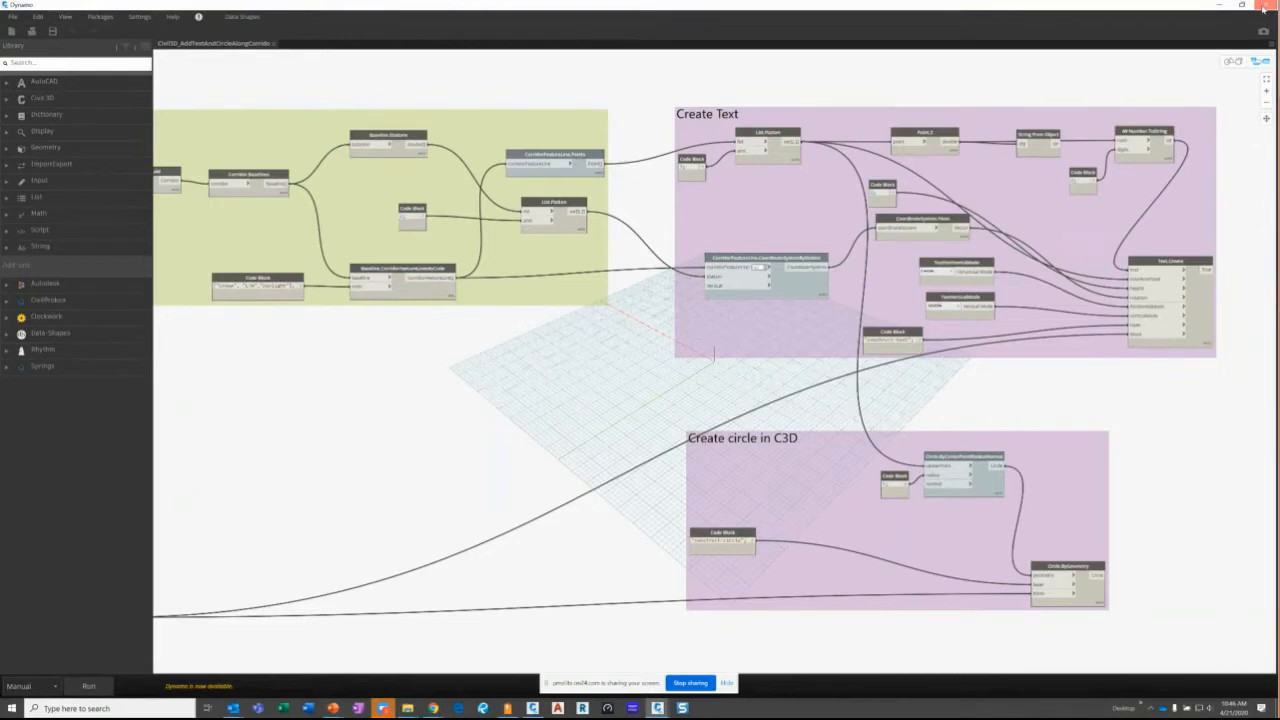
- Close Dynamo discarding changes, then open Dynamo Player and move its script list up
{"action": "left_click", "coordinate": [1263, 7]}
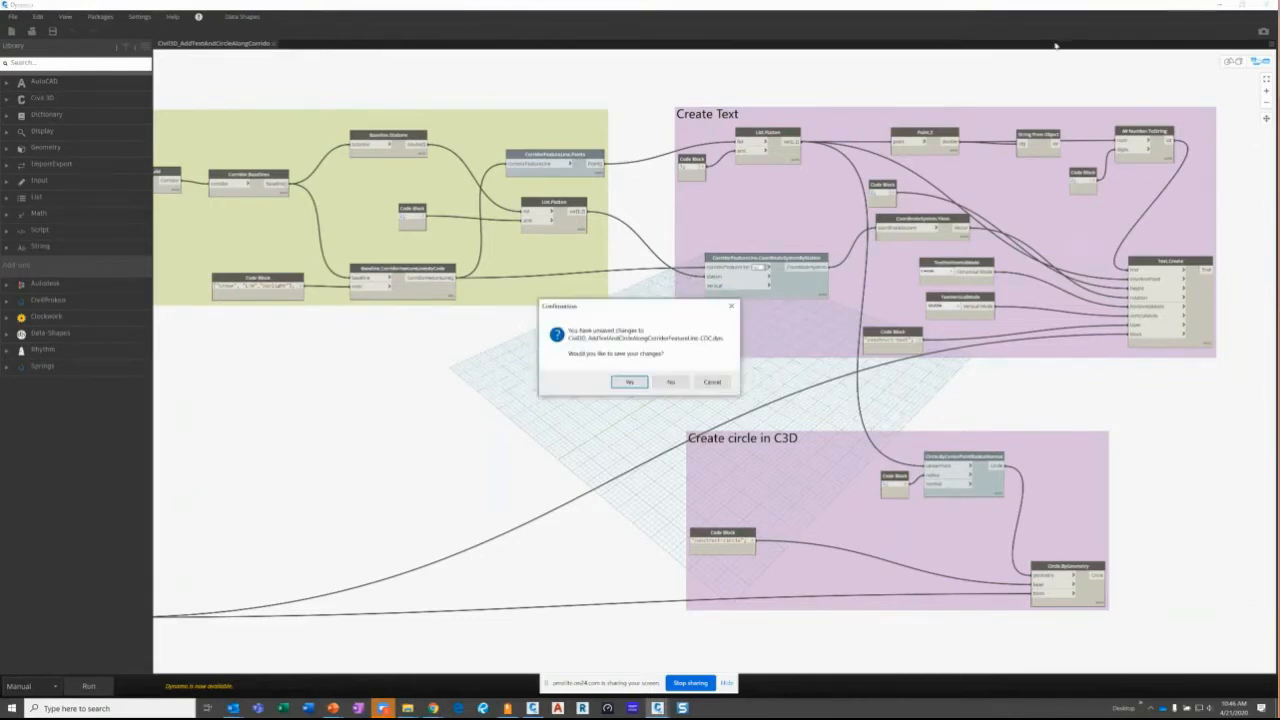
{"action": "left_click", "coordinate": [668, 382]}
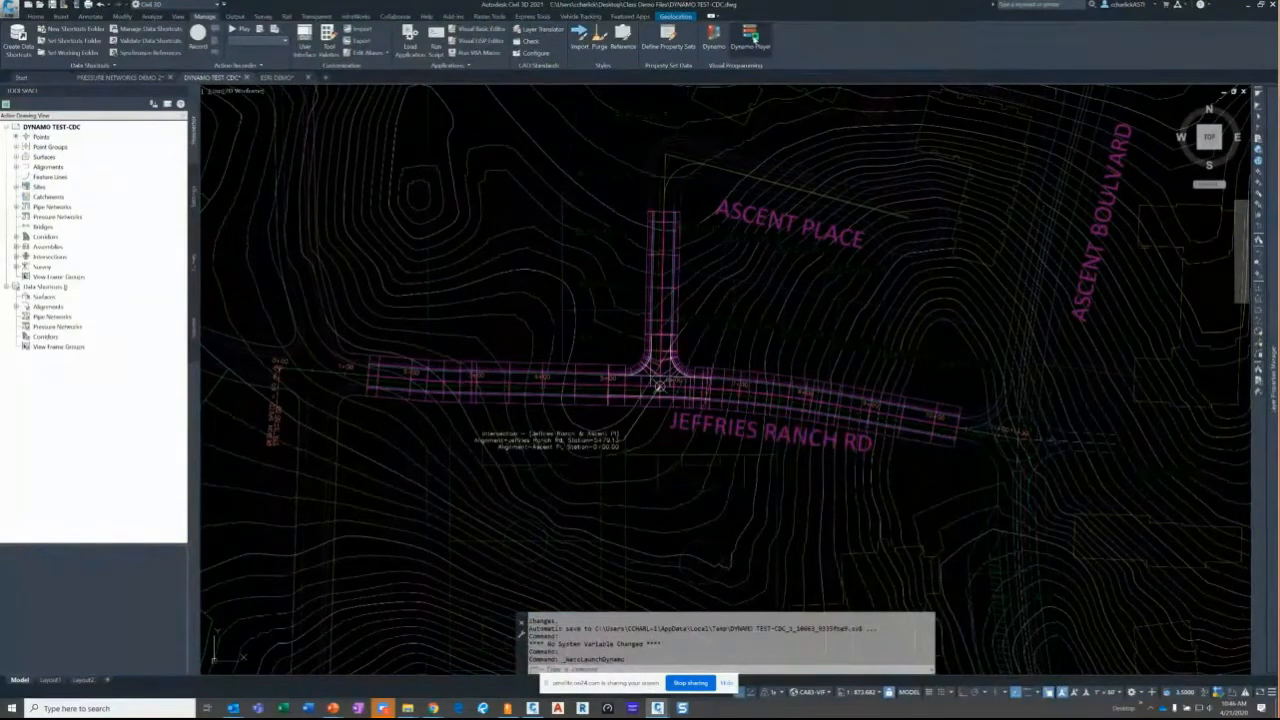
{"action": "left_click", "coordinate": [750, 40]}
{"action": "left_click_drag", "start_coordinate": [262, 326], "coordinate": [404, 259]}
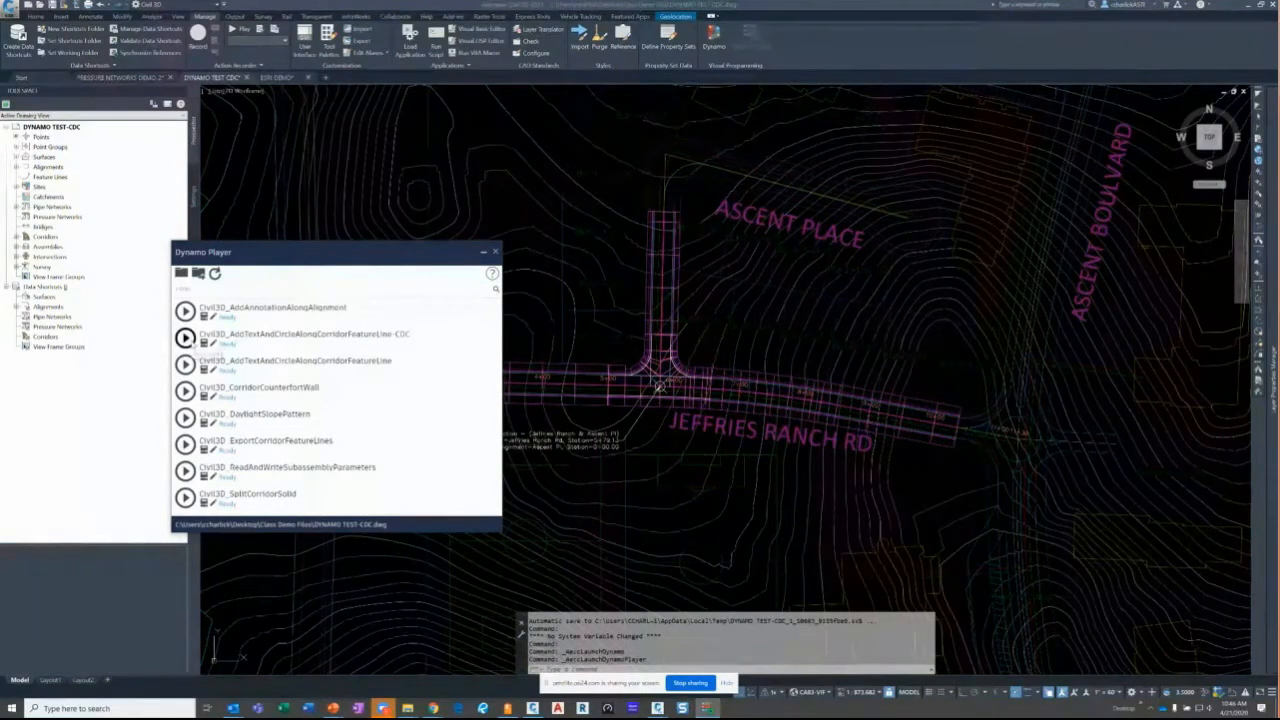
- Run the CDC text-and-circle script and zoom in on the new elevation-labeled circles
{"action": "left_click", "coordinate": [186, 337]}
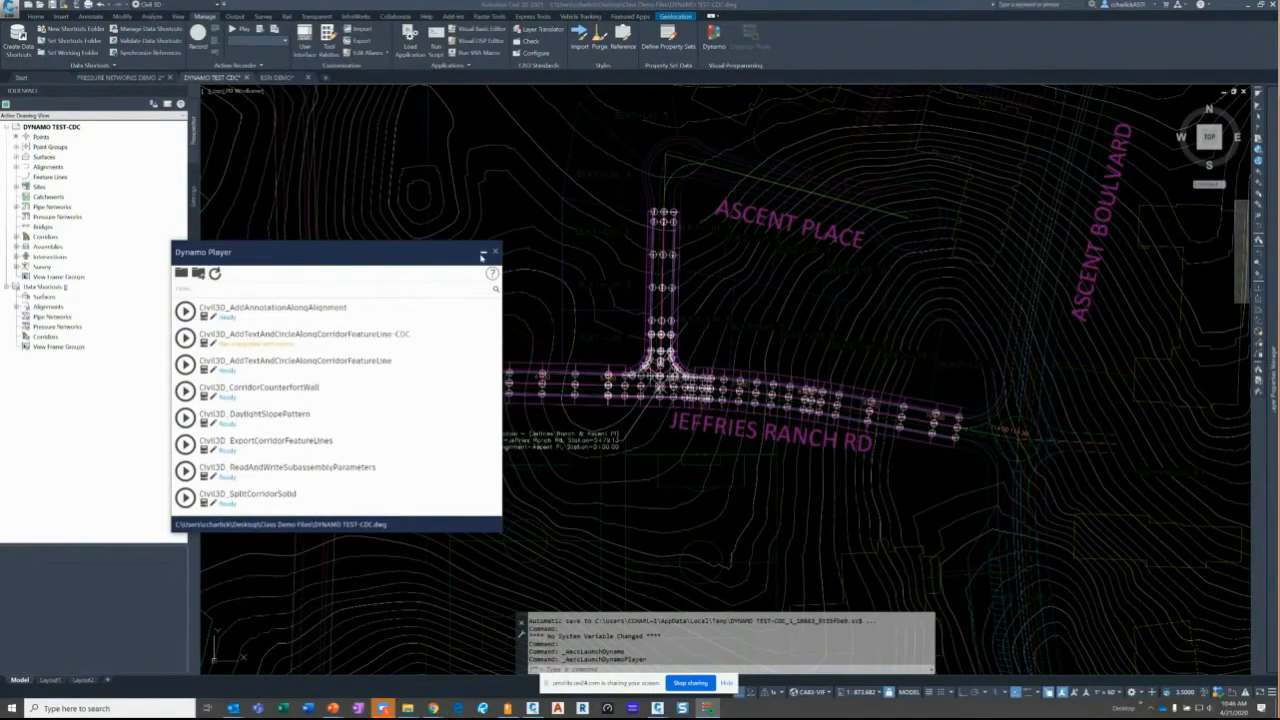
{"action": "left_click", "coordinate": [483, 256]}
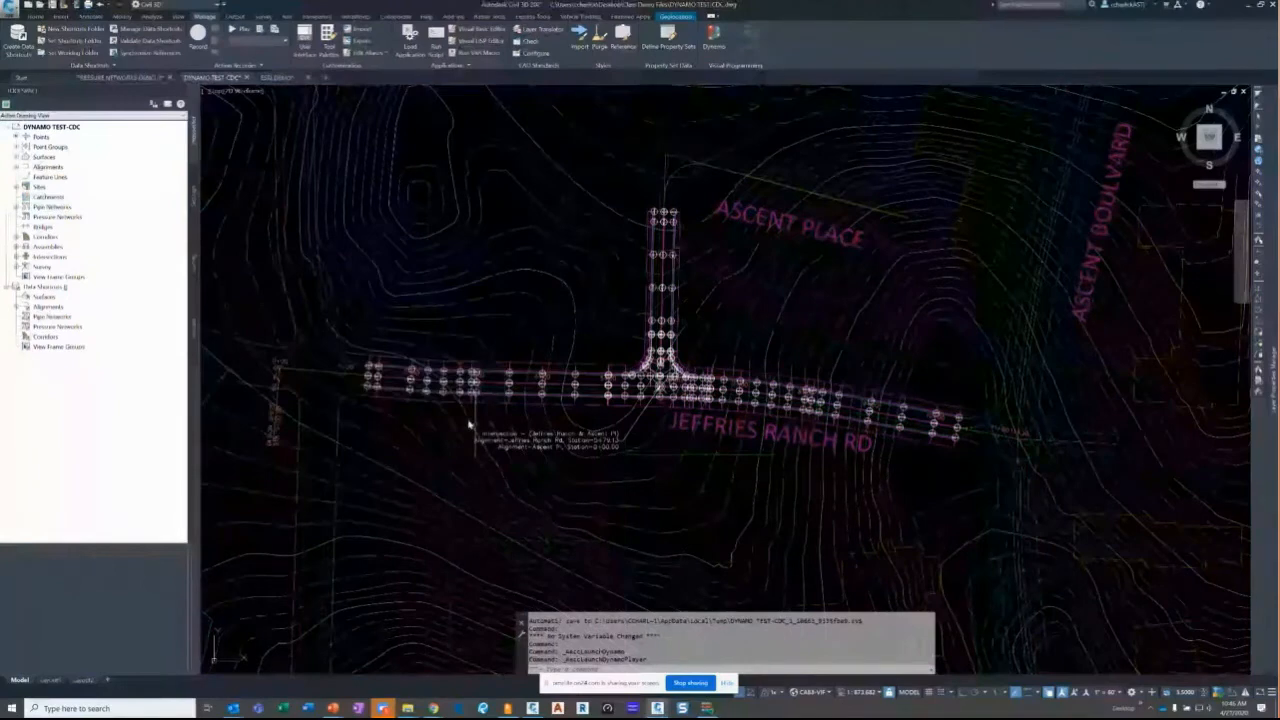
{"action": "scroll", "coordinate": [460, 422], "scroll_direction": "up", "scroll_amount": 2}
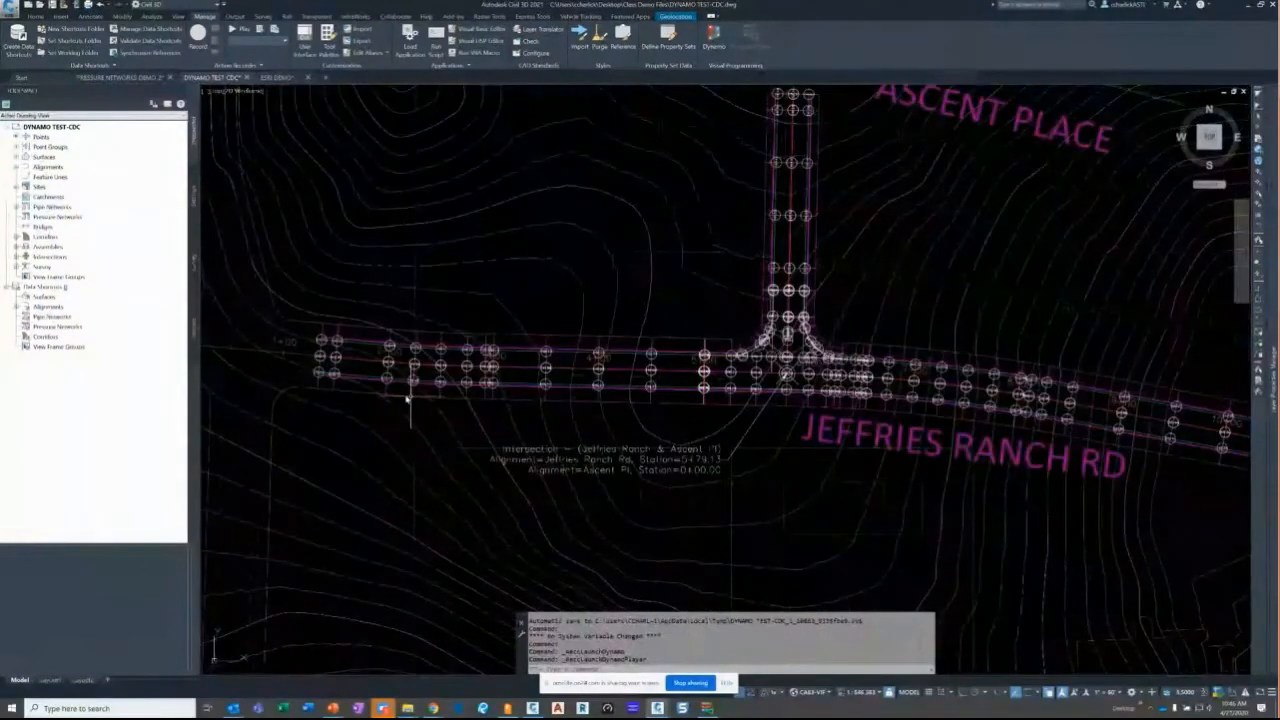
{"action": "scroll", "coordinate": [407, 398], "scroll_direction": "up", "scroll_amount": 6}
{"action": "scroll", "coordinate": [369, 291], "scroll_direction": "up", "scroll_amount": 2}
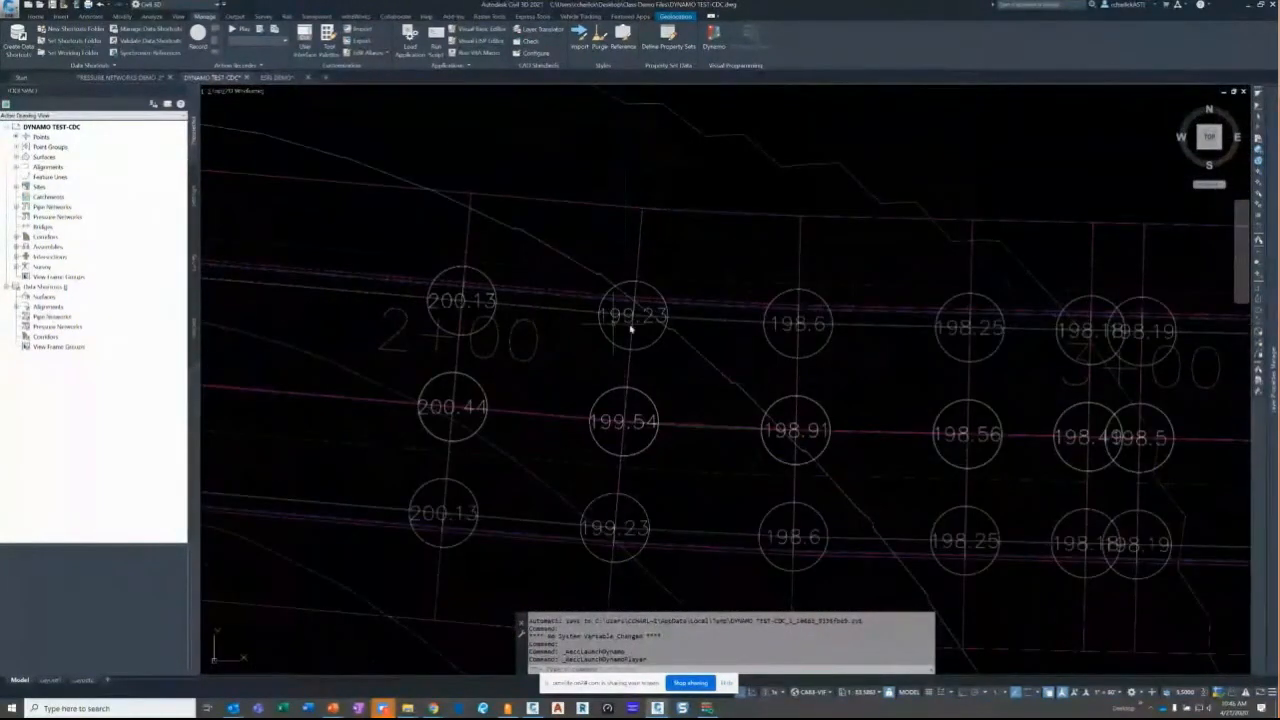
{"action": "middle_click_drag", "start_coordinate": [809, 334], "coordinate": [591, 323]}
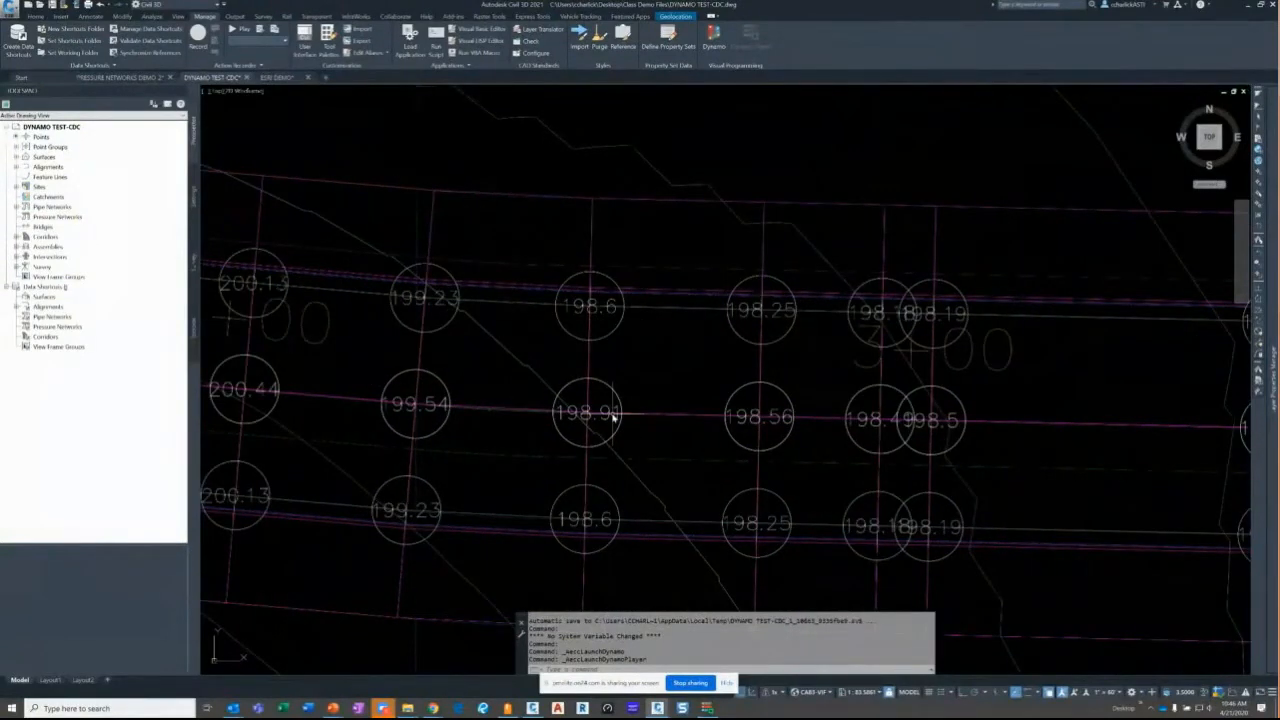
- Zoom out to the whole intersection and select the road corridor
{"action": "scroll", "coordinate": [762, 415], "scroll_direction": "down", "scroll_amount": 2}
{"action": "scroll", "coordinate": [762, 415], "scroll_direction": "down", "scroll_amount": 2}
{"action": "middle_click_drag", "start_coordinate": [974, 403], "coordinate": [603, 388]}
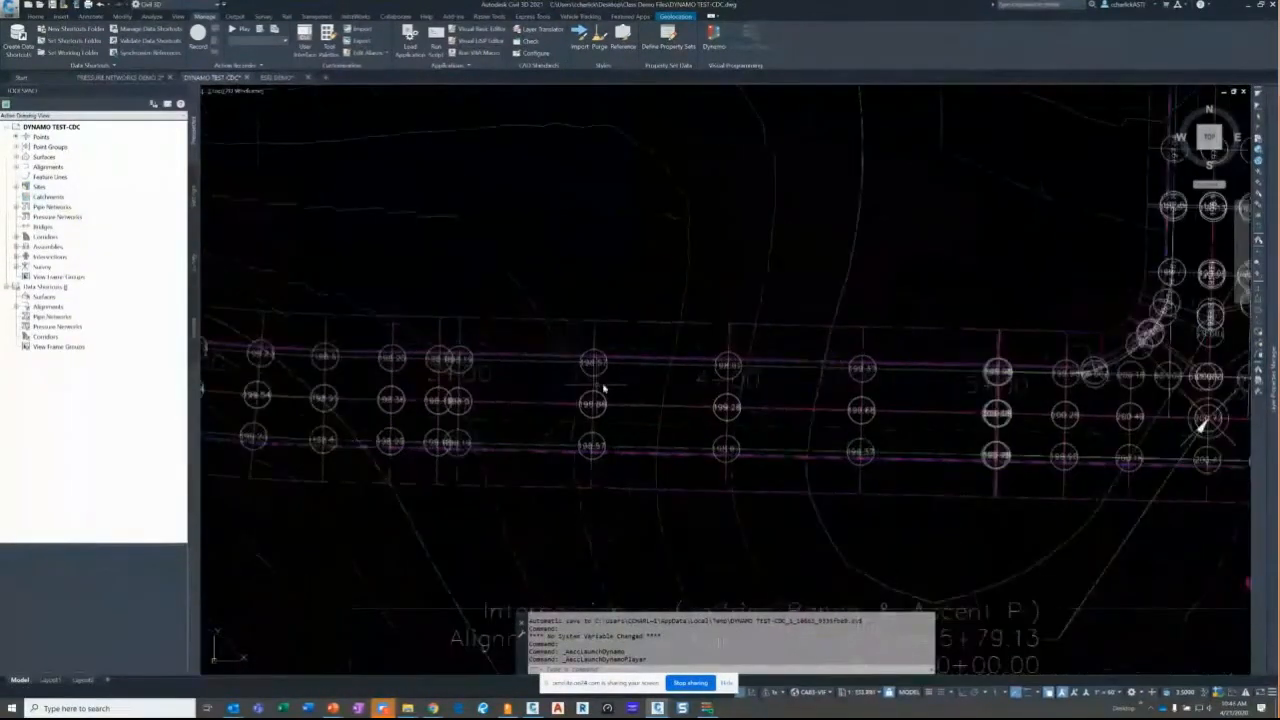
{"action": "scroll", "coordinate": [603, 388], "scroll_direction": "down", "scroll_amount": 5}
{"action": "middle_click_drag", "start_coordinate": [700, 343], "coordinate": [560, 340]}
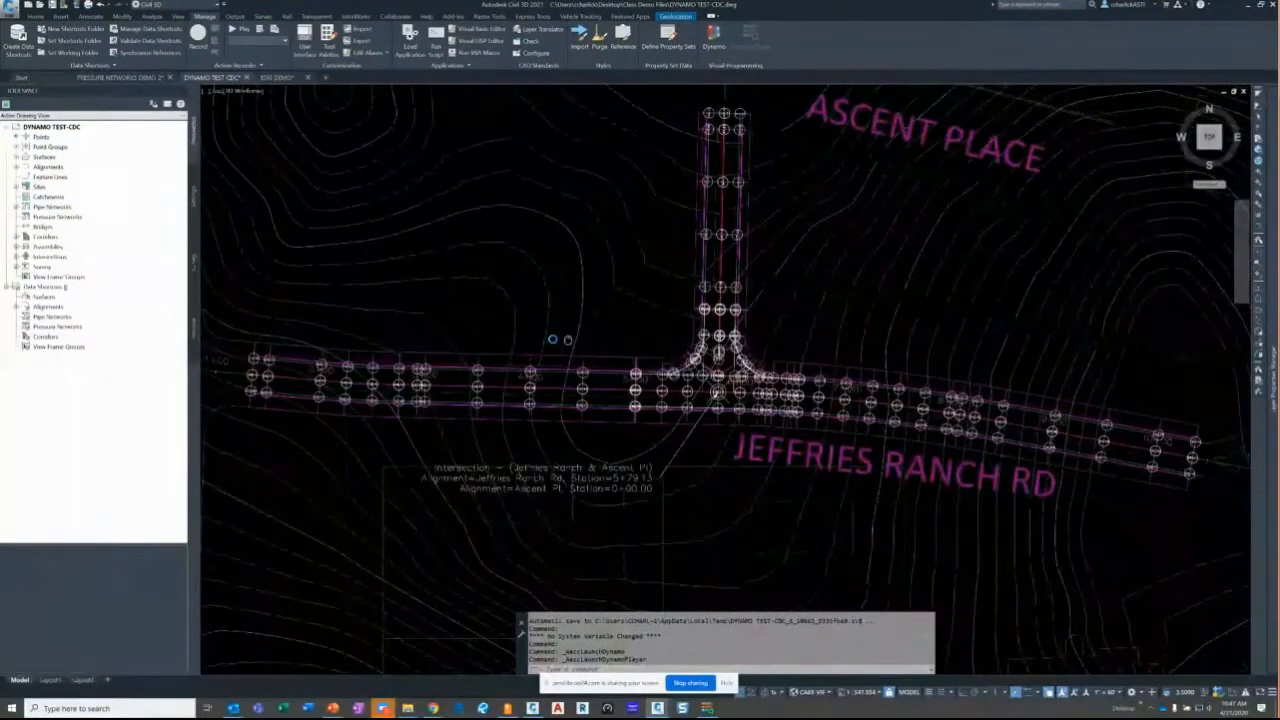
{"action": "middle_click_drag", "start_coordinate": [567, 340], "coordinate": [507, 337]}
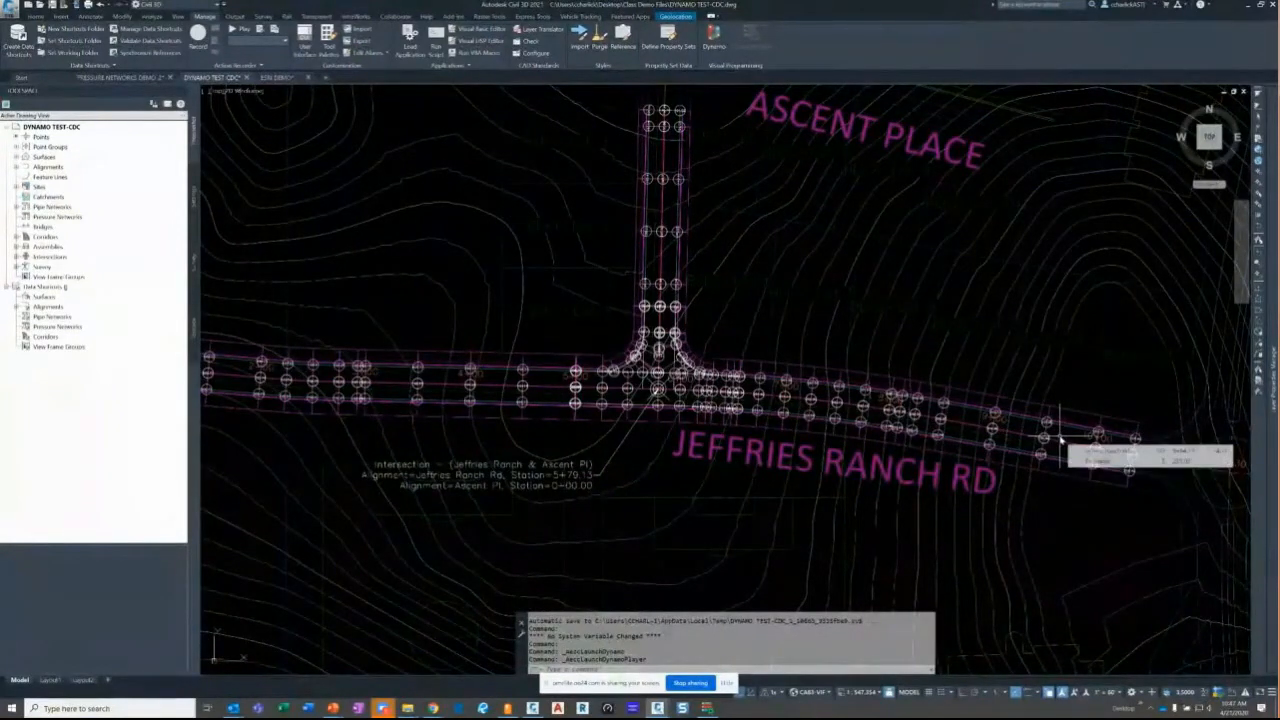
{"action": "left_click", "coordinate": [1065, 440]}
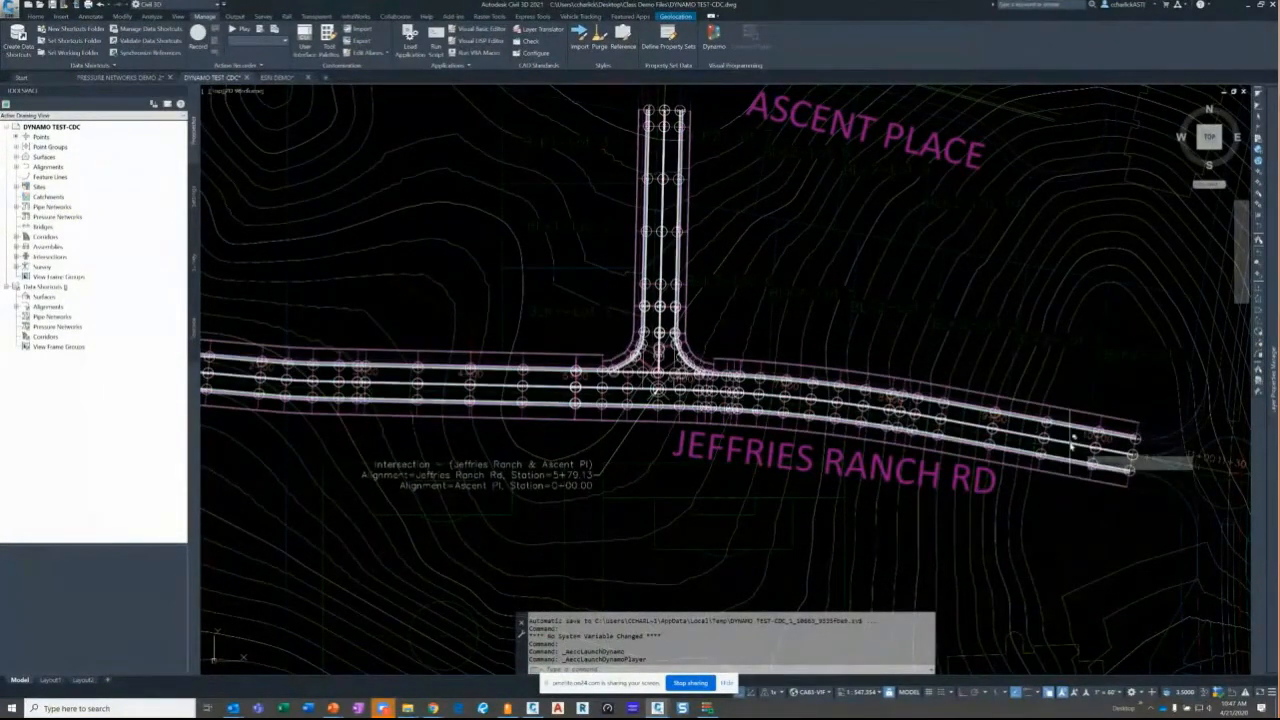
{"action": "left_click", "coordinate": [1130, 455]}
{"action": "scroll", "coordinate": [1133, 458], "scroll_direction": "up", "scroll_amount": 3}
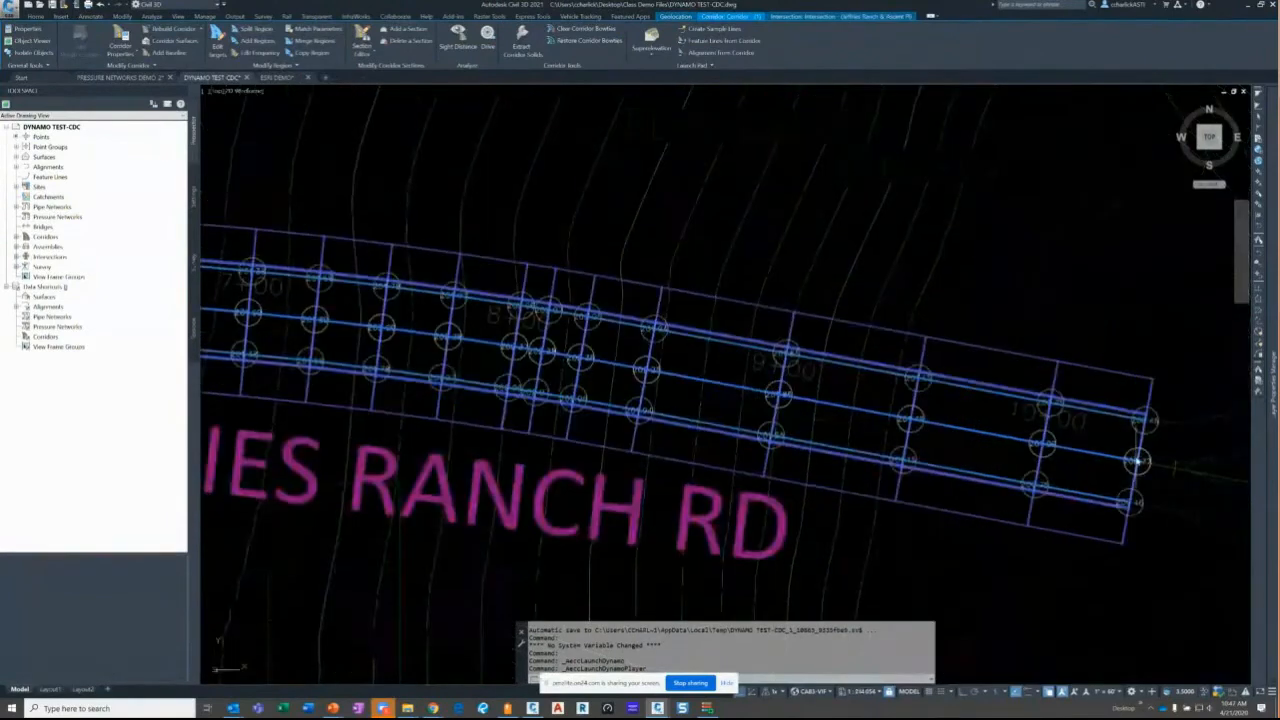
- Pick the Jeffries Ranch Rd alignment at the road's east end, then cancel the grip edit
{"action": "key", "text": "Escape"}
{"action": "scroll", "coordinate": [1034, 449], "scroll_direction": "down", "scroll_amount": 3}
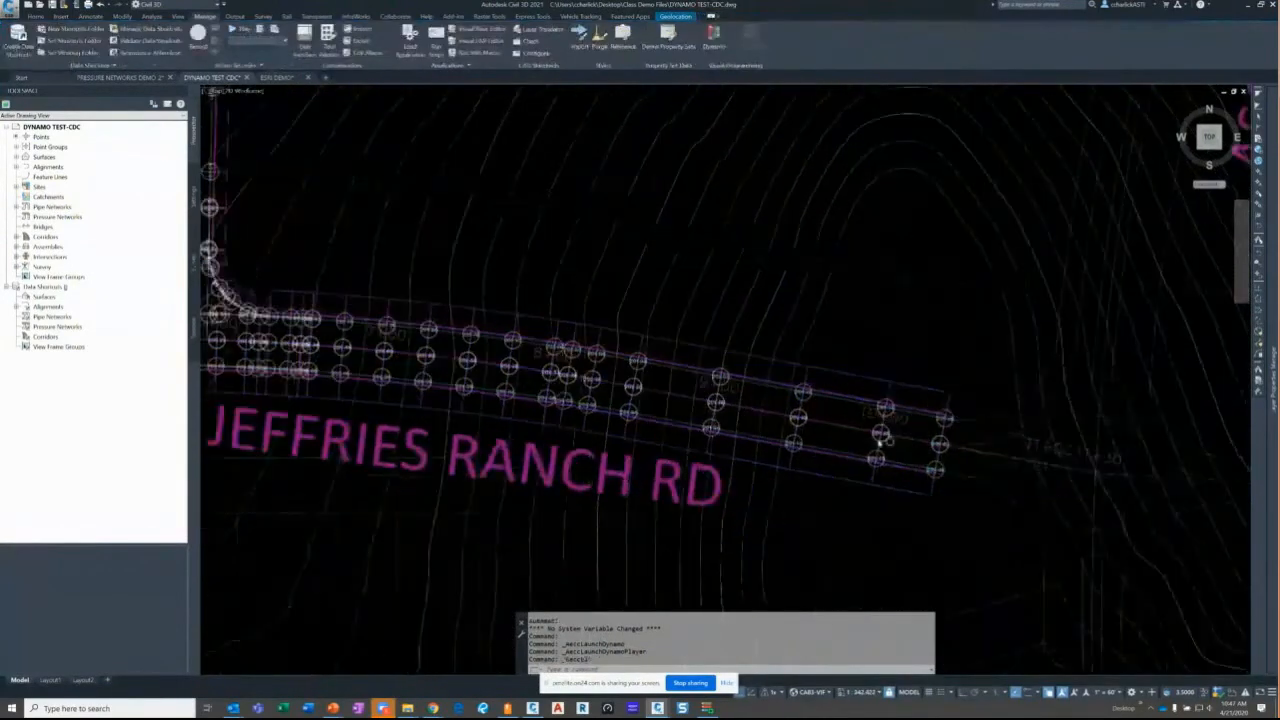
{"action": "middle_click_drag", "start_coordinate": [1030, 452], "coordinate": [934, 446]}
{"action": "left_click", "coordinate": [934, 446]}
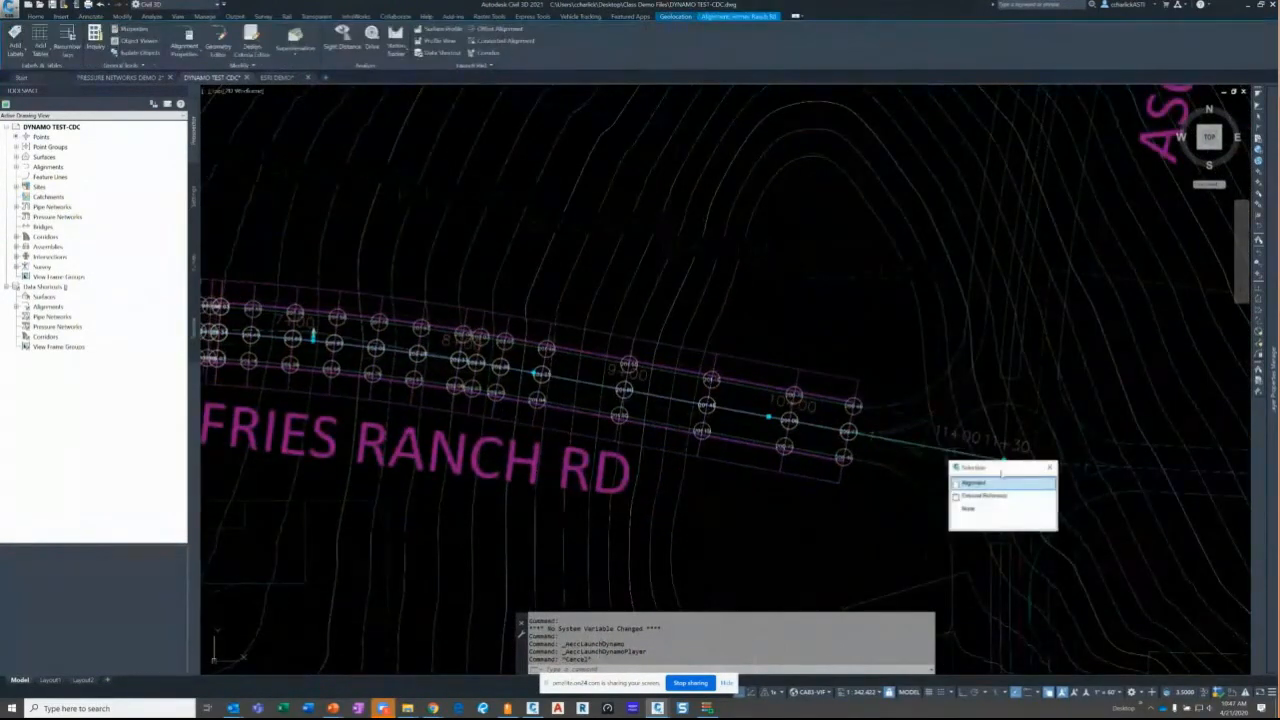
{"action": "left_click", "coordinate": [1001, 484]}
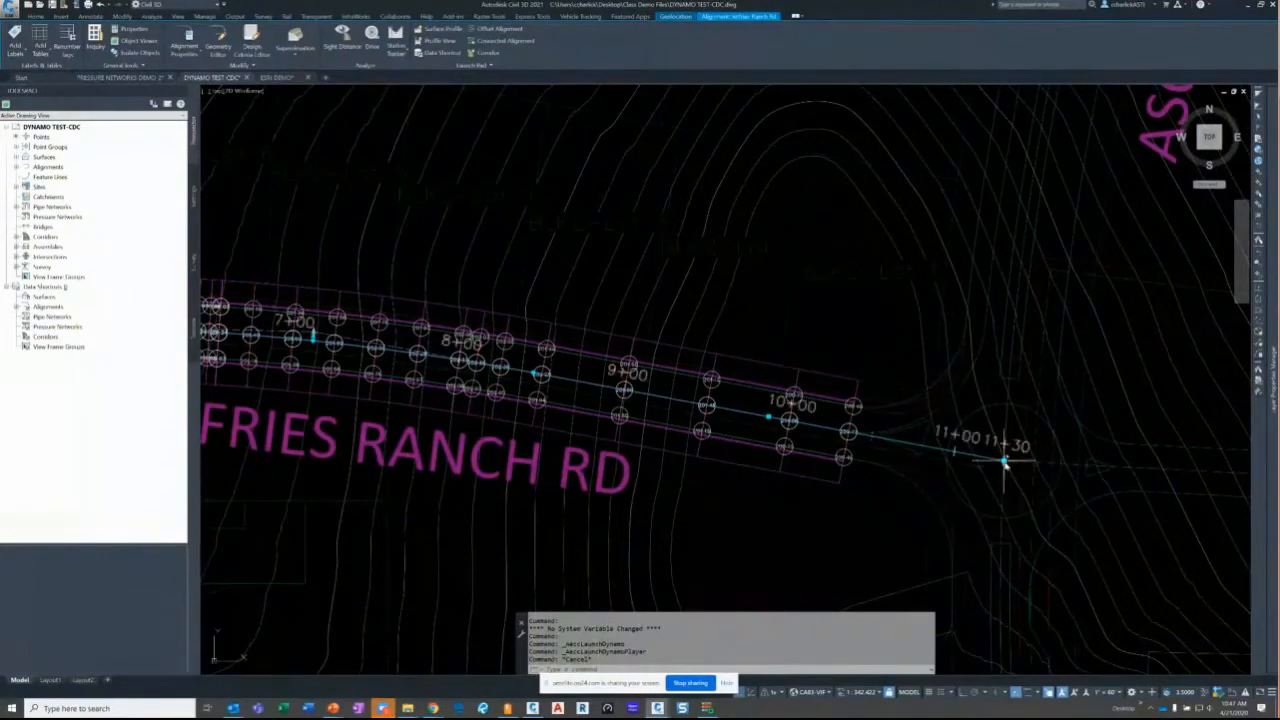
{"action": "left_click", "coordinate": [1003, 466]}
{"action": "key", "text": "Escape"}
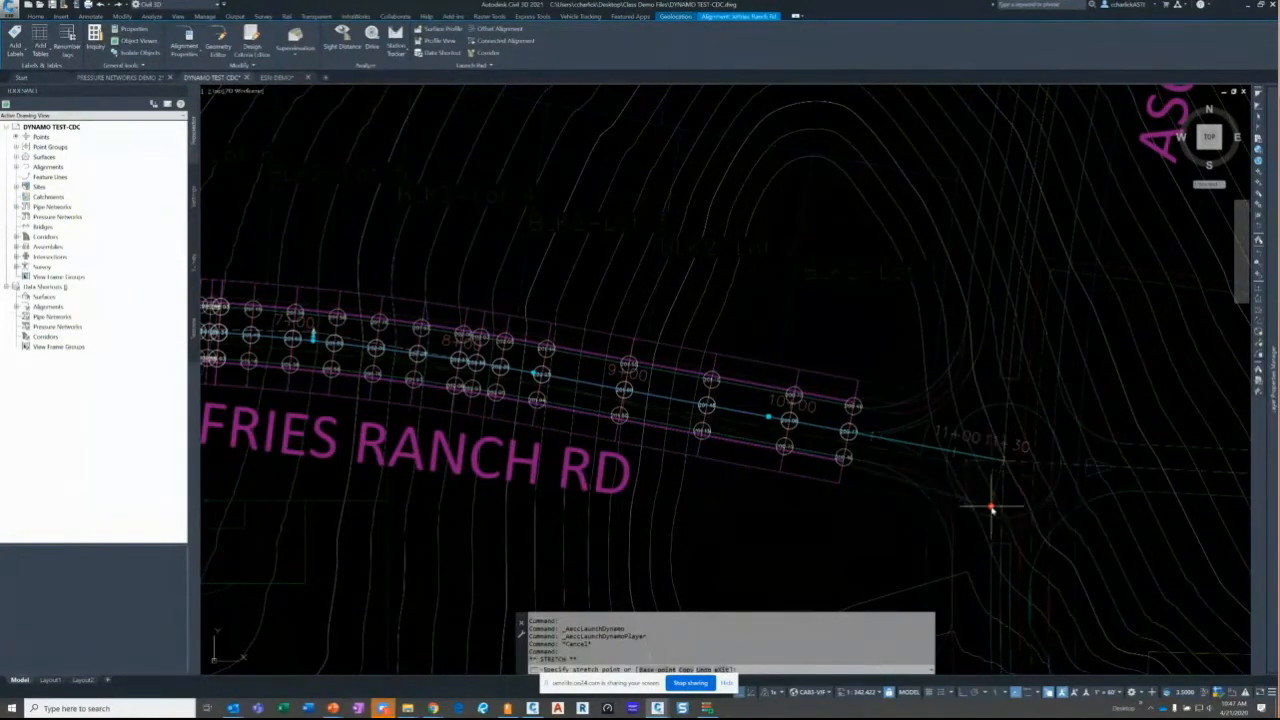
{"action": "key", "text": "Escape"}
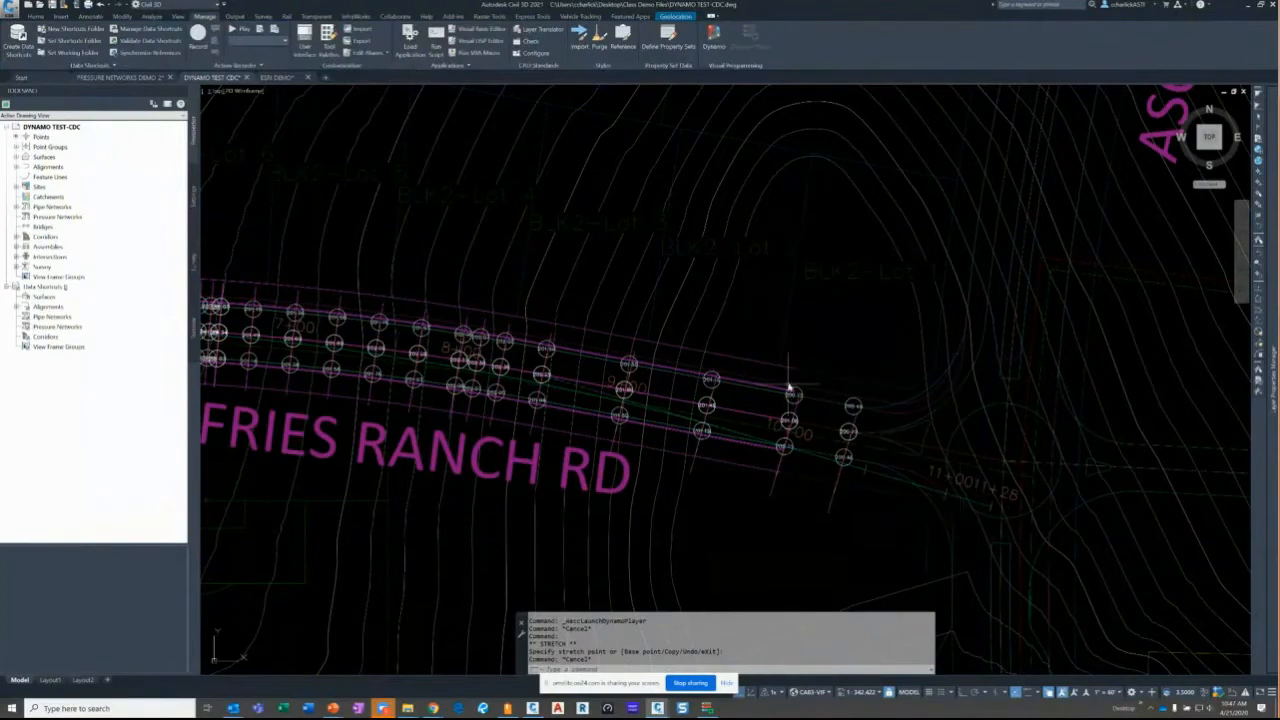
- Rebuild the corridor from the Corridors list in Prospector
{"action": "left_click", "coordinate": [15, 237]}
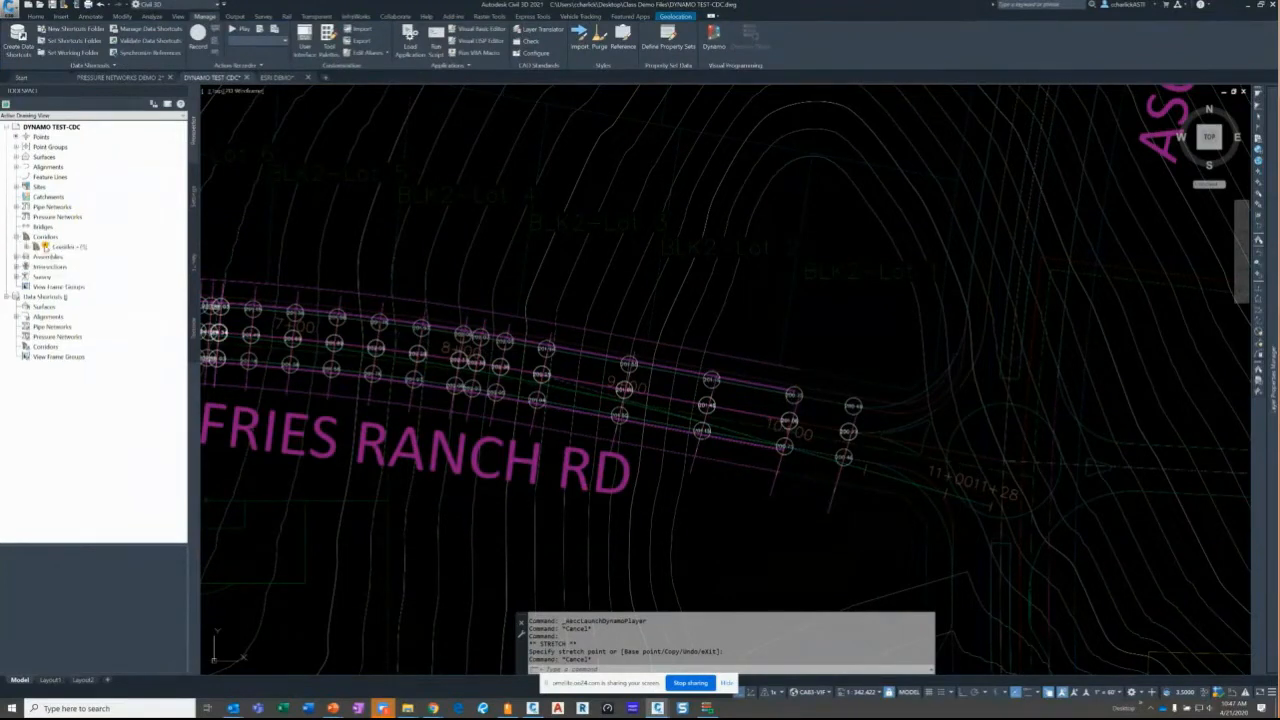
{"action": "right_click", "coordinate": [44, 246]}
{"action": "left_click", "coordinate": [80, 275]}
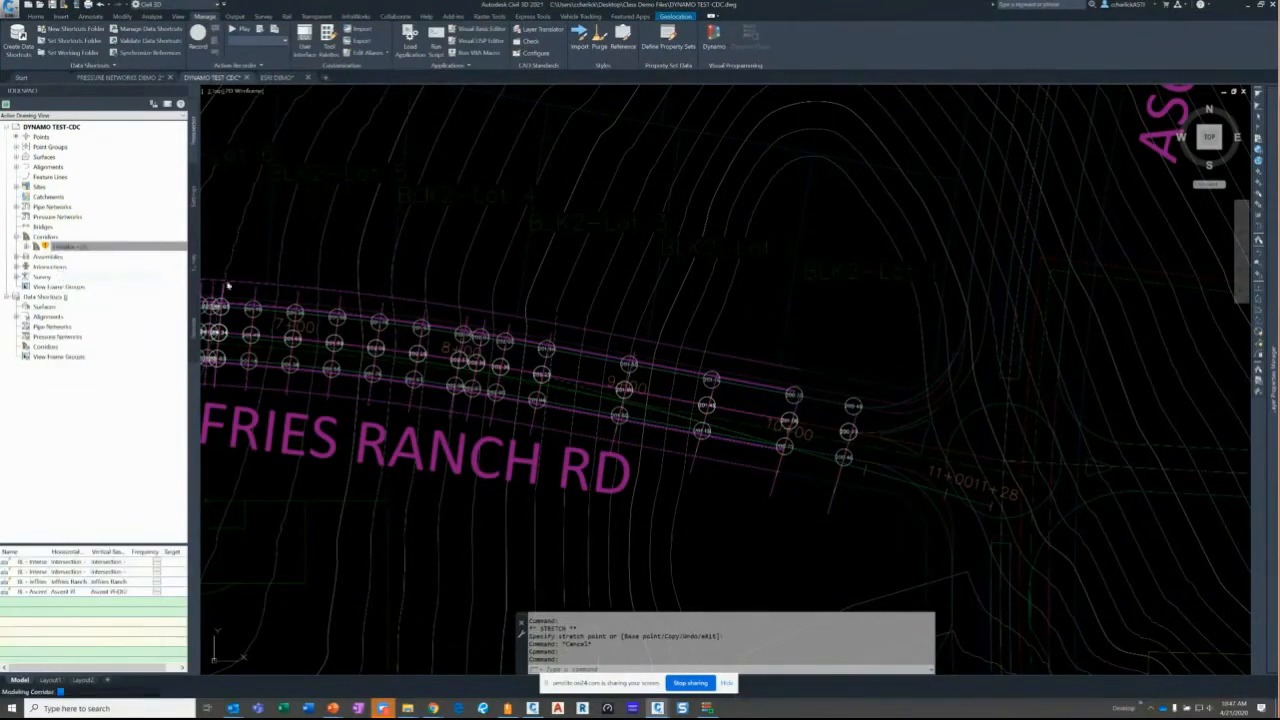
{"action": "left_click", "coordinate": [892, 332]}
{"action": "key", "text": "Escape"}
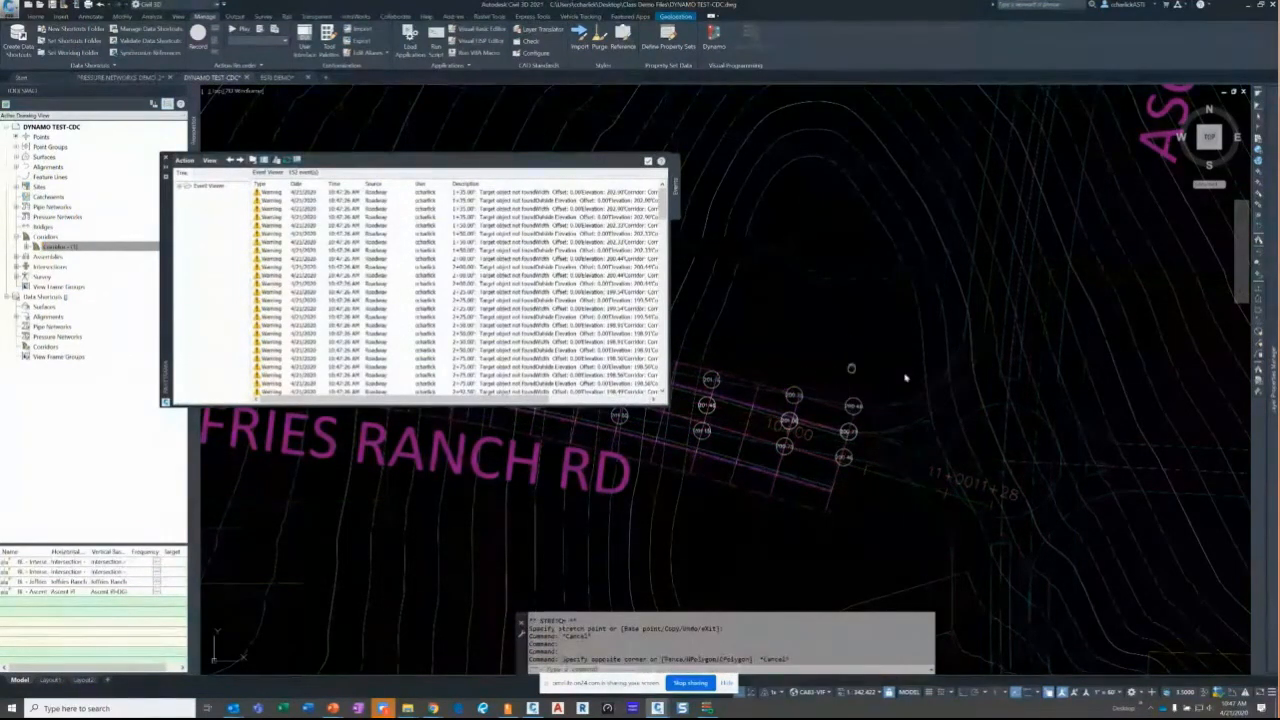
- Erase all 444 elevation circles and labels via Select Similar, and close the Event Viewer
{"action": "middle_click_drag", "start_coordinate": [903, 374], "coordinate": [1068, 392]}
{"action": "scroll", "coordinate": [1068, 392], "scroll_direction": "down", "scroll_amount": 3}
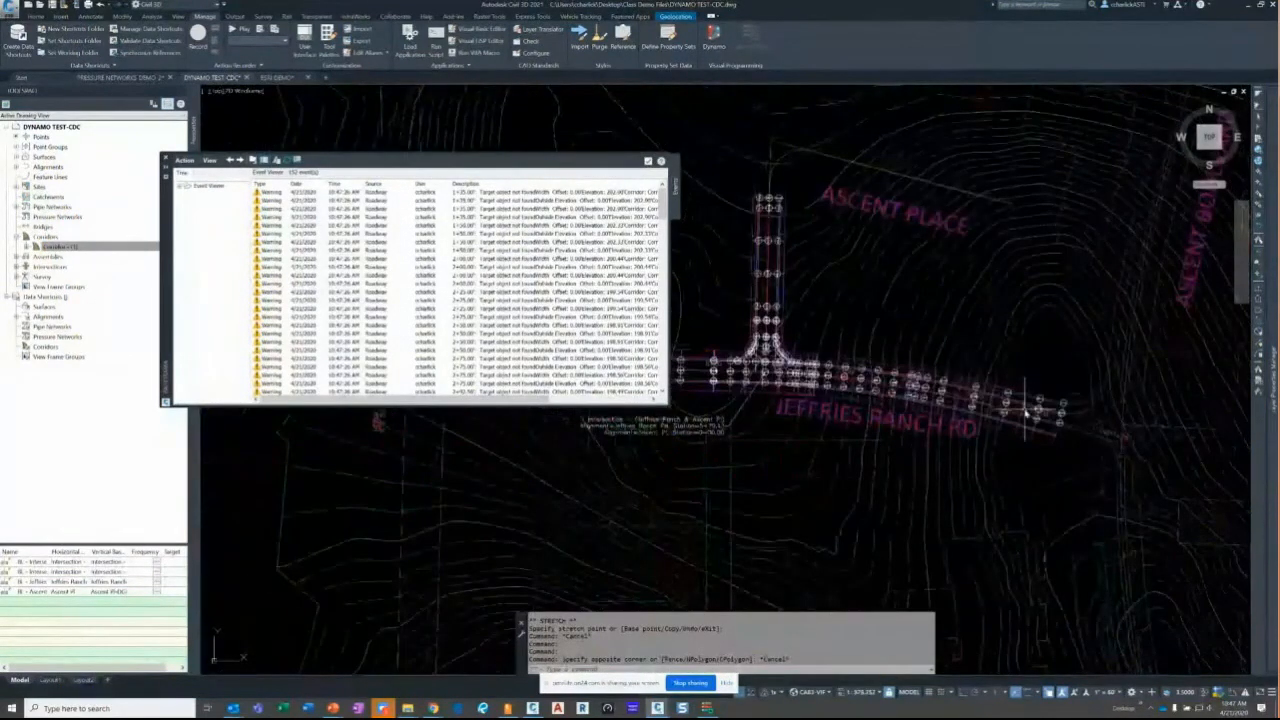
{"action": "scroll", "coordinate": [1026, 412], "scroll_direction": "up", "scroll_amount": 5}
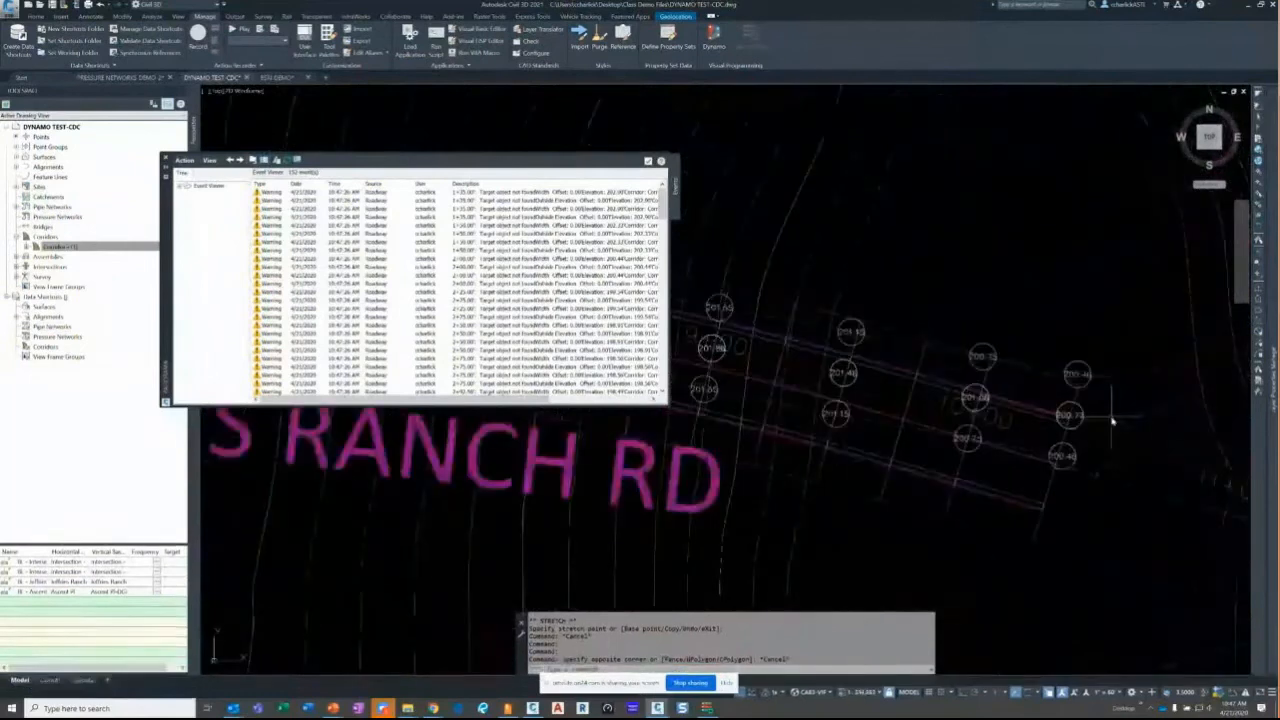
{"action": "left_click", "coordinate": [1090, 372]}
{"action": "right_click", "coordinate": [1090, 372]}
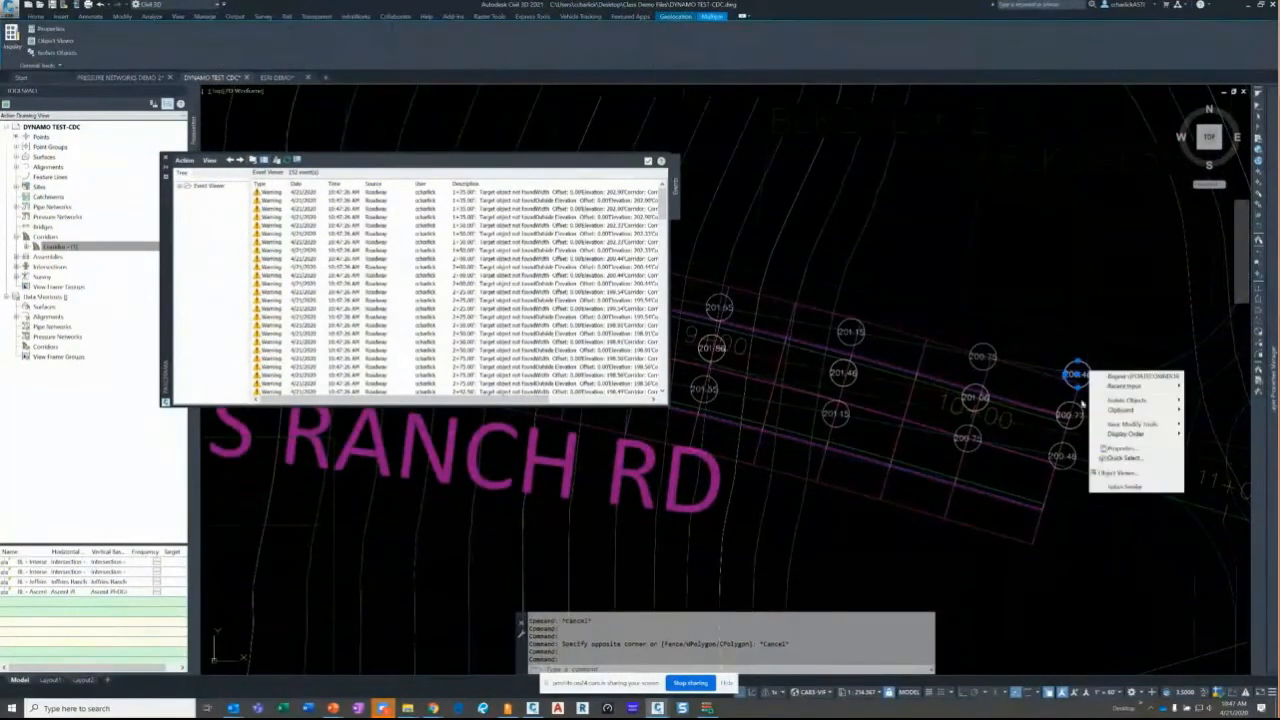
{"action": "left_click", "coordinate": [1110, 488]}
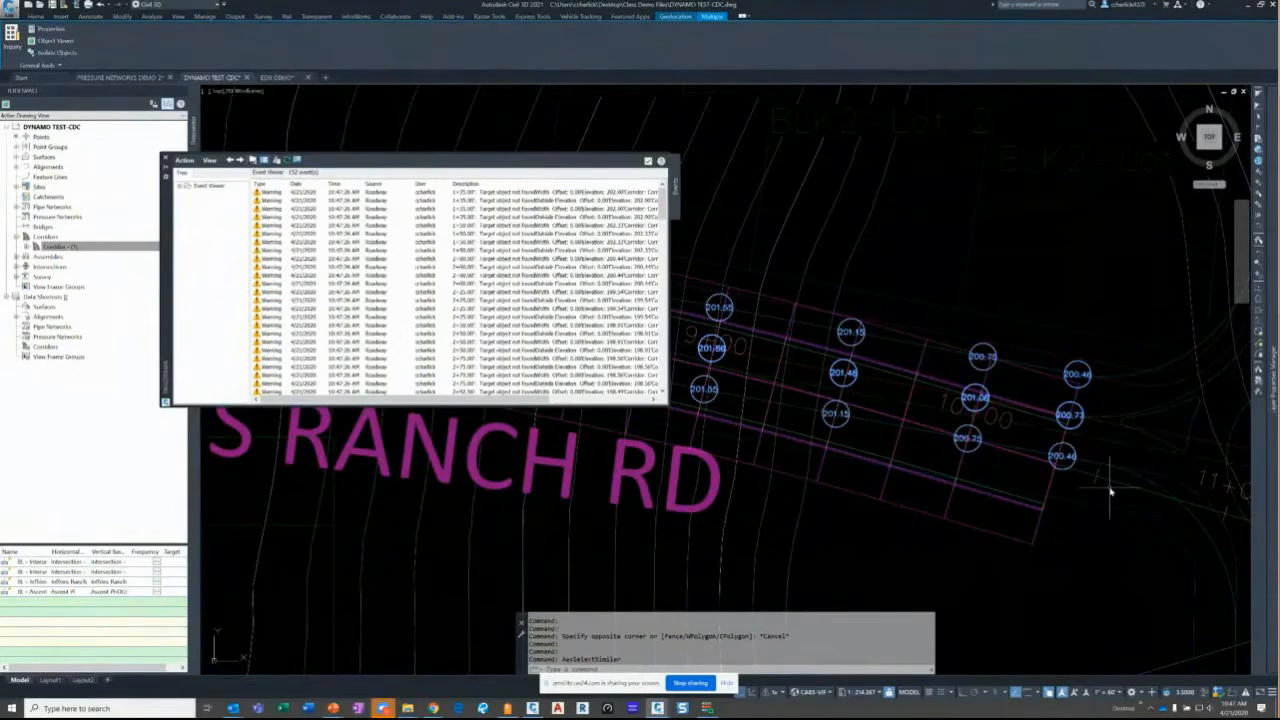
{"action": "key", "text": "Delete"}
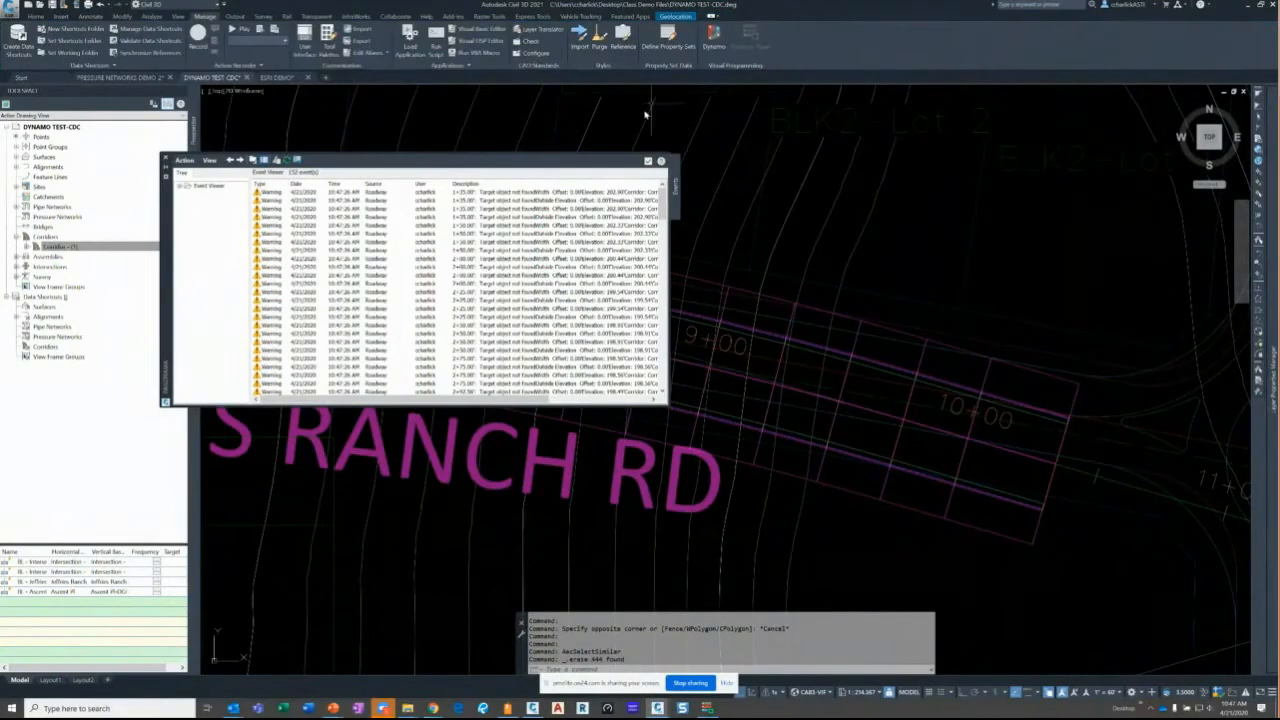
{"action": "left_click", "coordinate": [648, 160]}
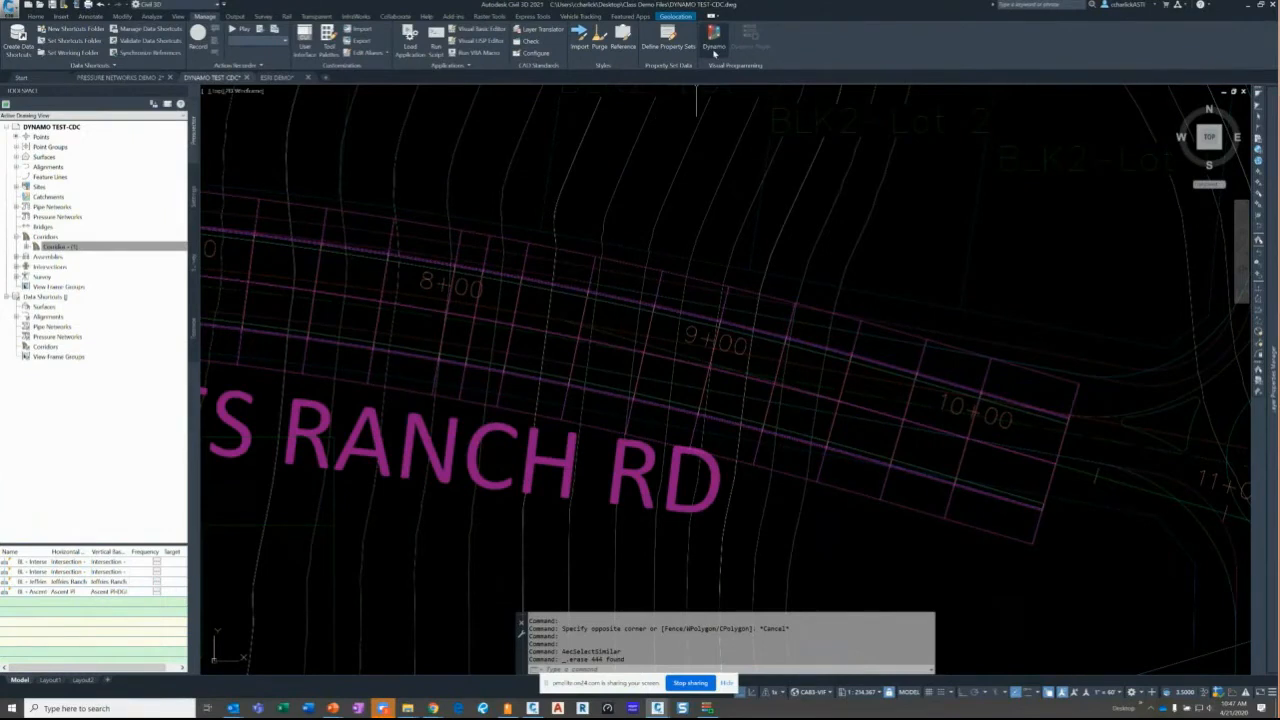
{"action": "left_click", "coordinate": [713, 48]}
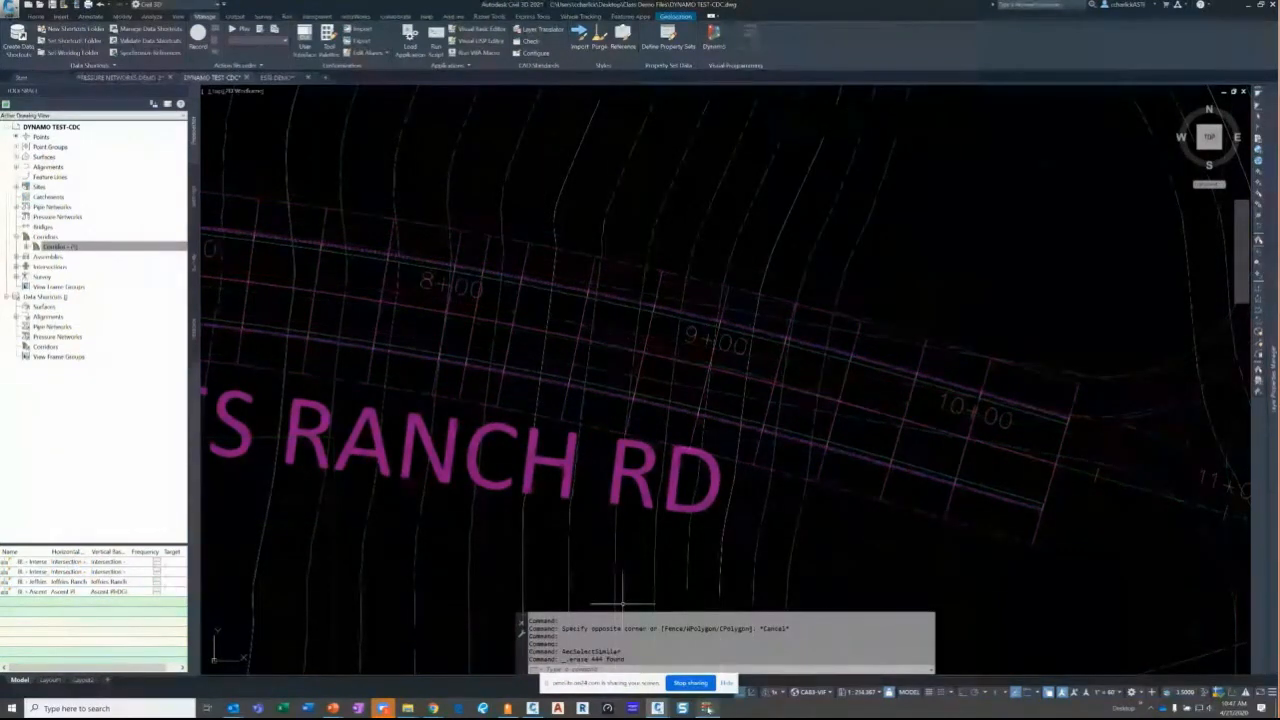
- Rerun the CDC circle script, then return to the PowerPoint Publishing to ArcGIS slide
{"action": "left_click", "coordinate": [185, 337]}
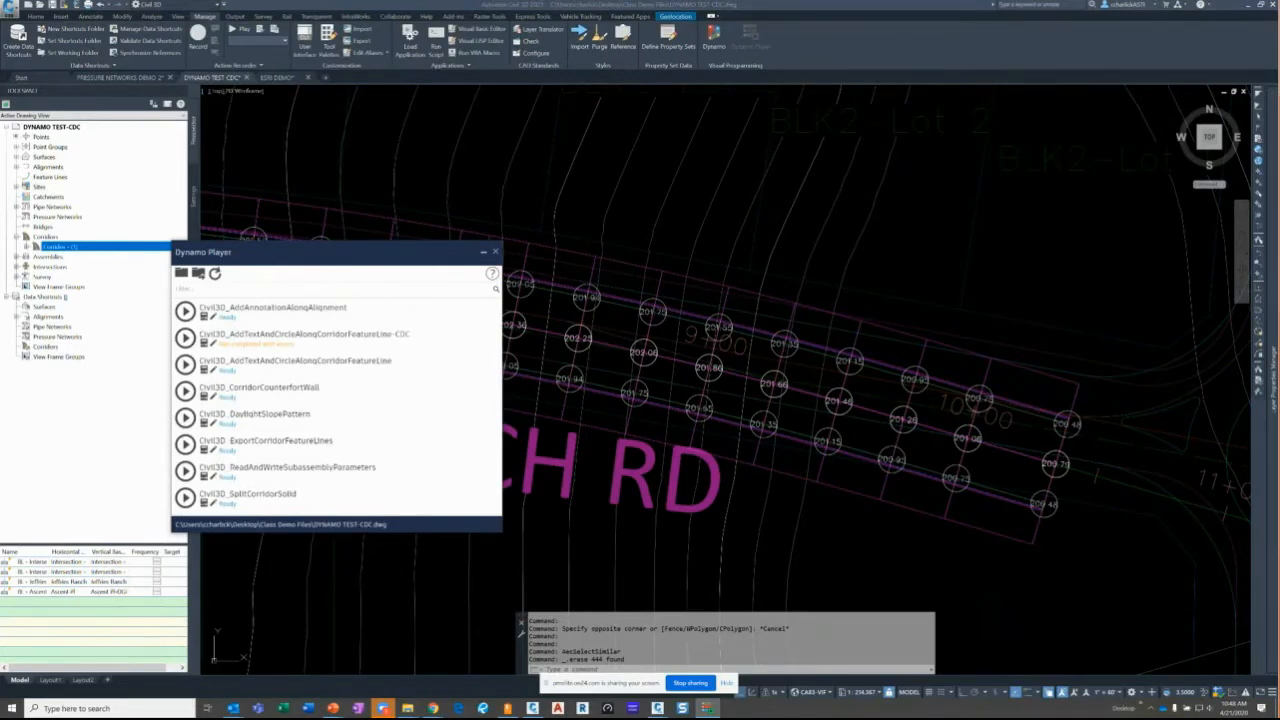
{"action": "key", "text": "alt+Tab"}
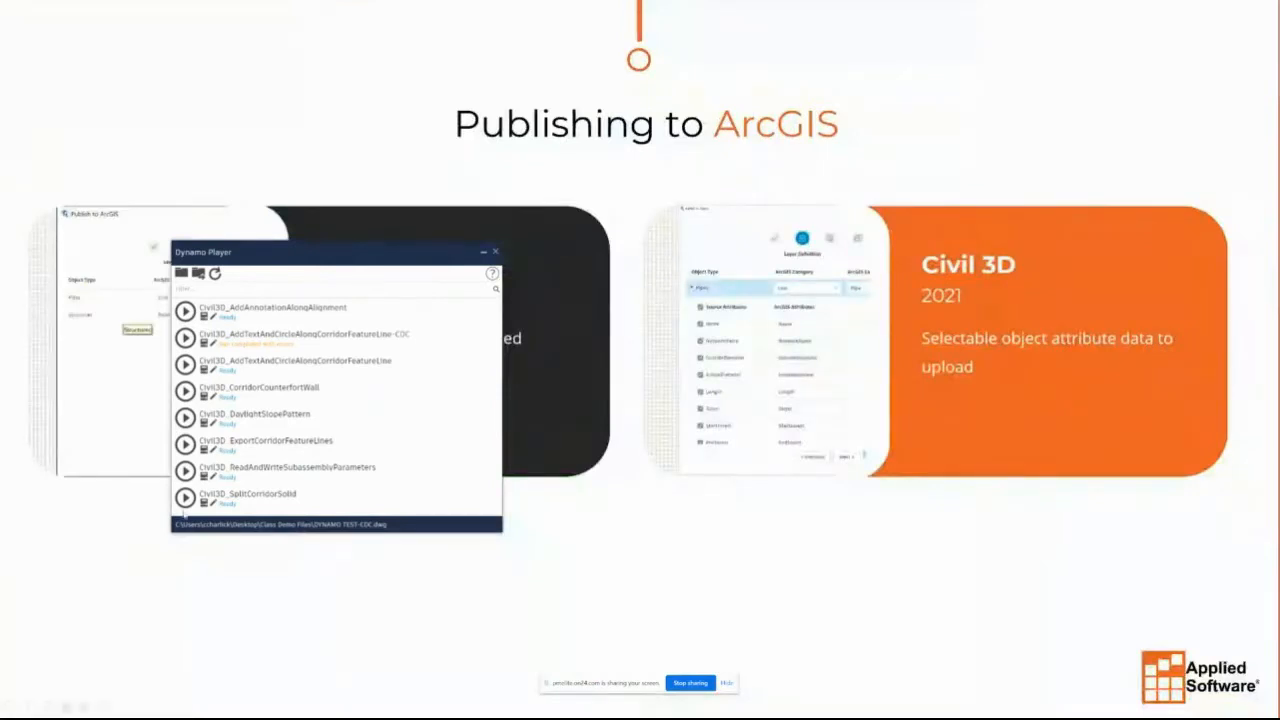
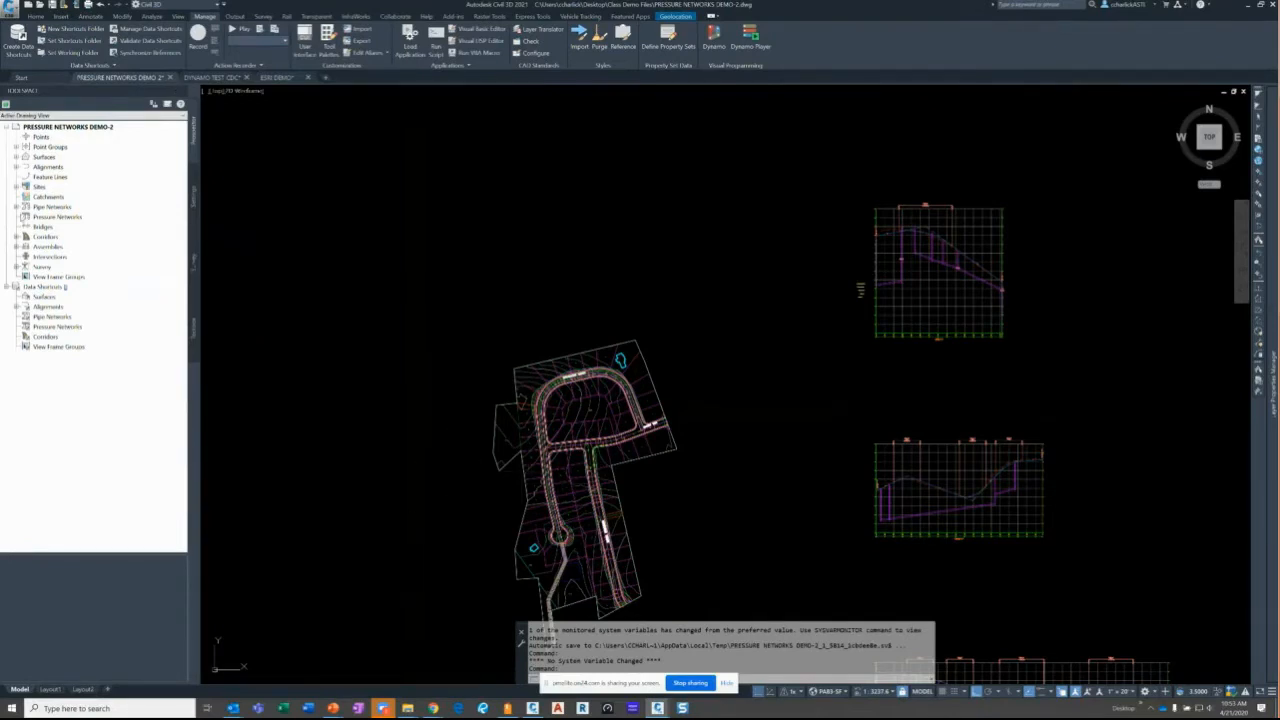
- Check the existing pipe and pressure networks in Prospector
{"action": "left_click", "coordinate": [16, 207]}
{"action": "left_click", "coordinate": [27, 217]}
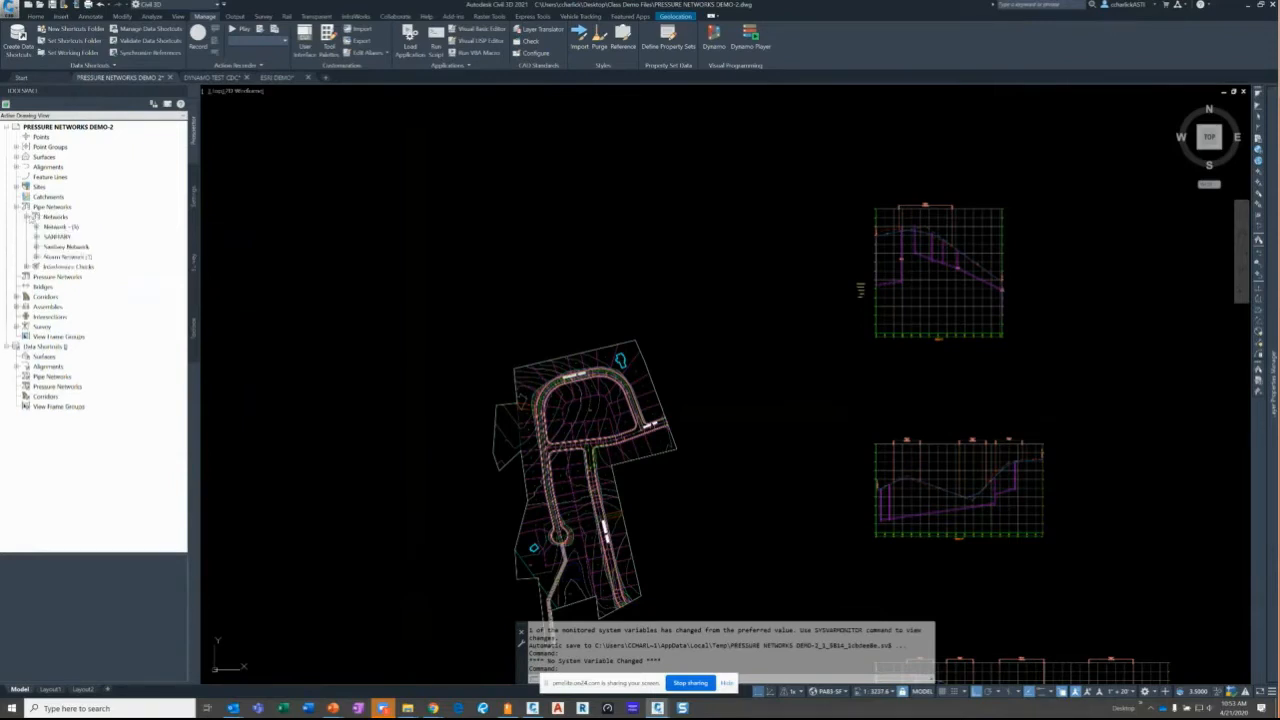
{"action": "left_click", "coordinate": [46, 217]}
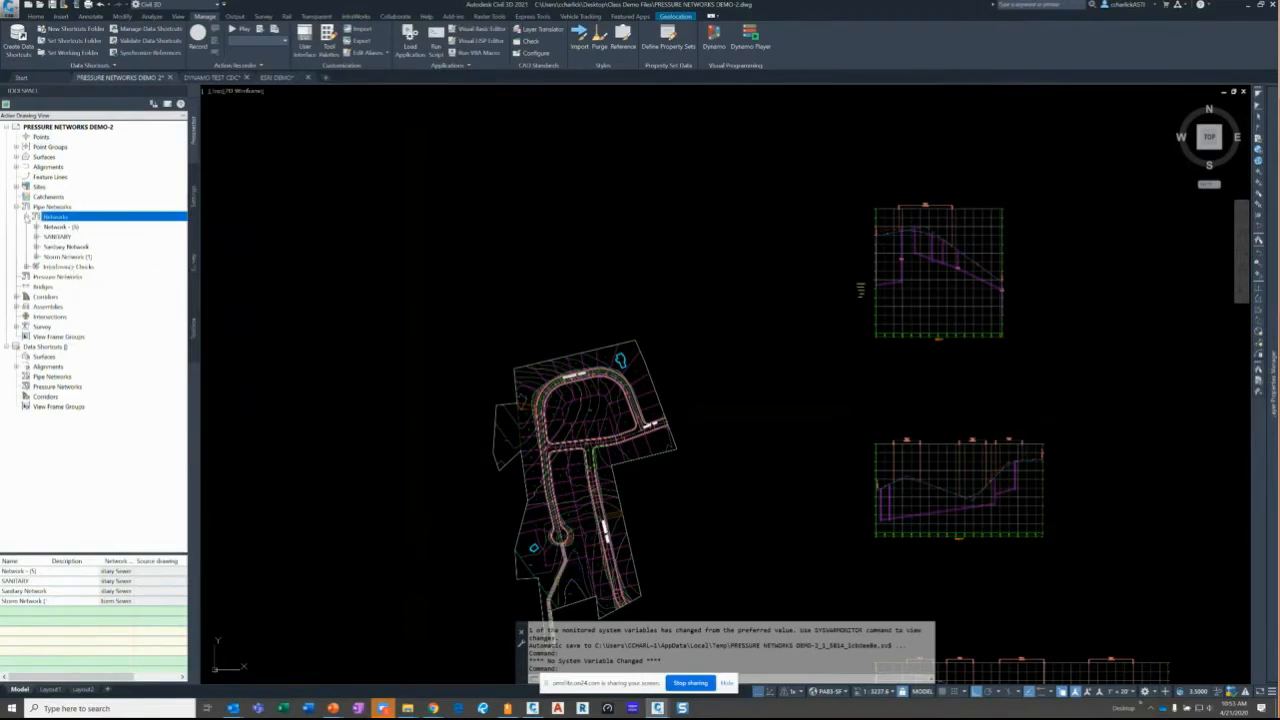
{"action": "left_click", "coordinate": [16, 207]}
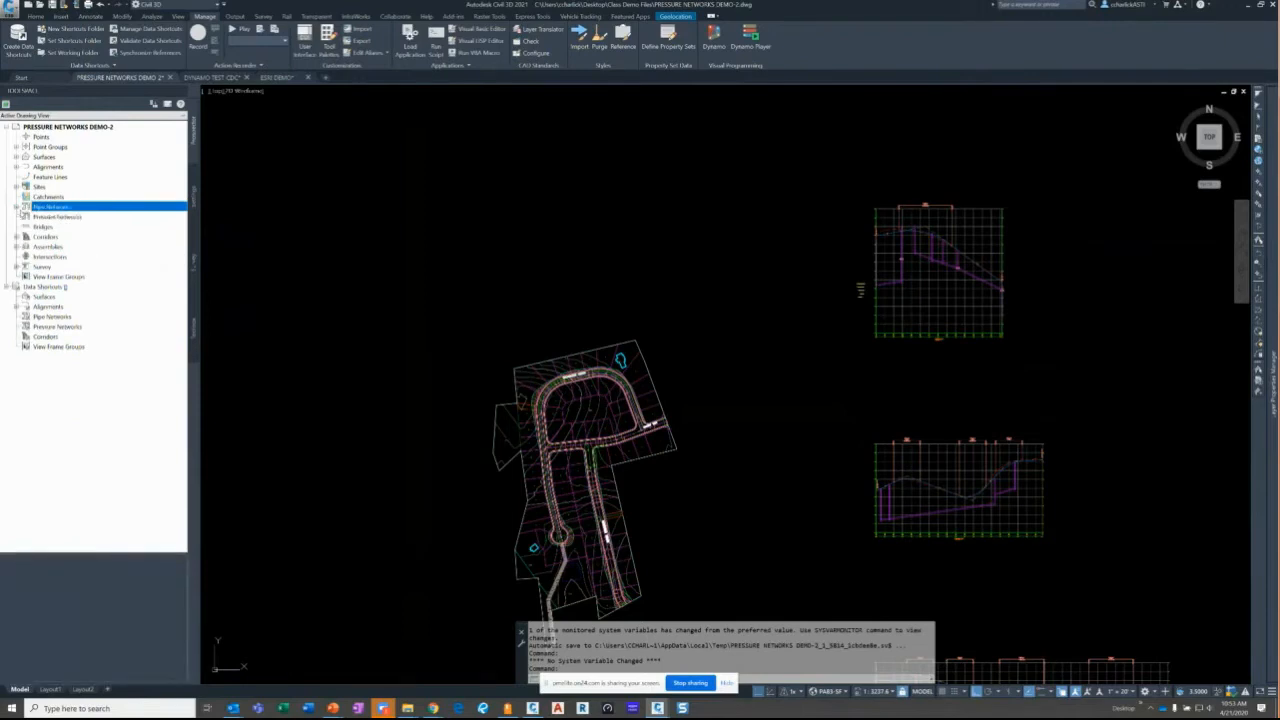
{"action": "left_click", "coordinate": [58, 217]}
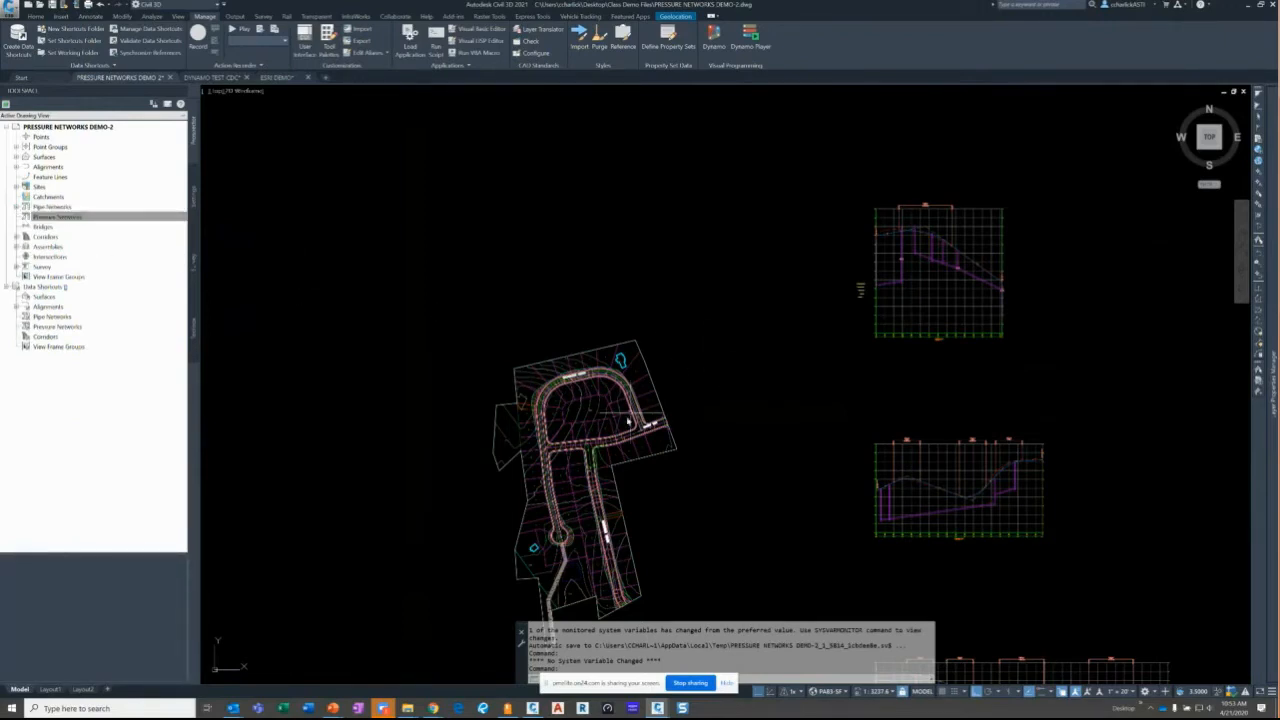
{"action": "scroll", "coordinate": [628, 422], "scroll_direction": "up", "scroll_amount": 6}
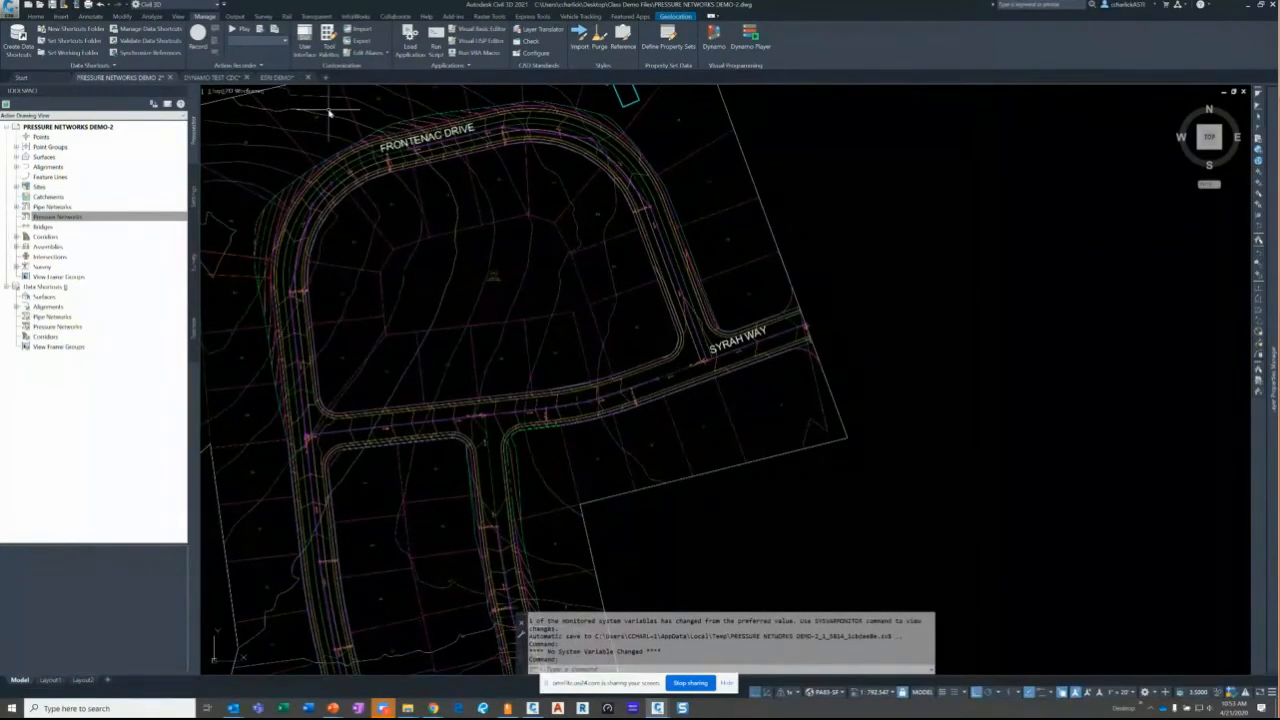
- Start Pressure Network Creation from Object/Layout on the Home tab
{"action": "left_click", "coordinate": [36, 16]}
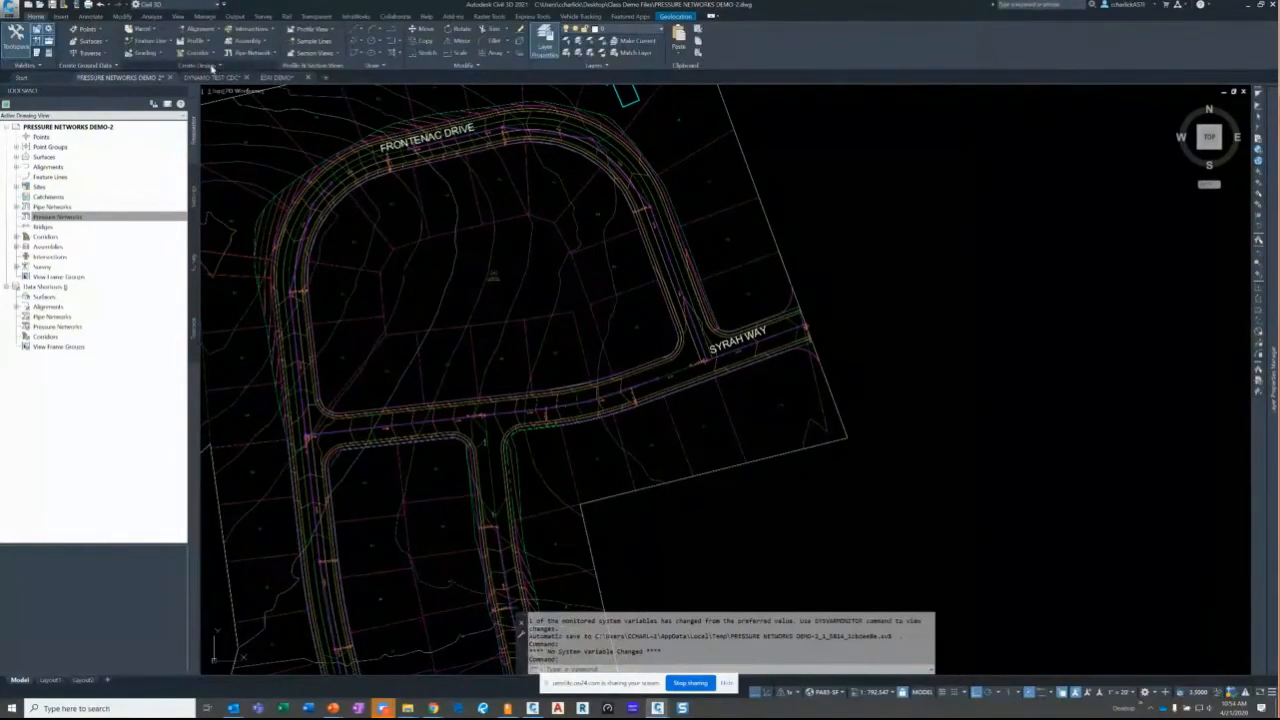
{"action": "left_click", "coordinate": [268, 53]}
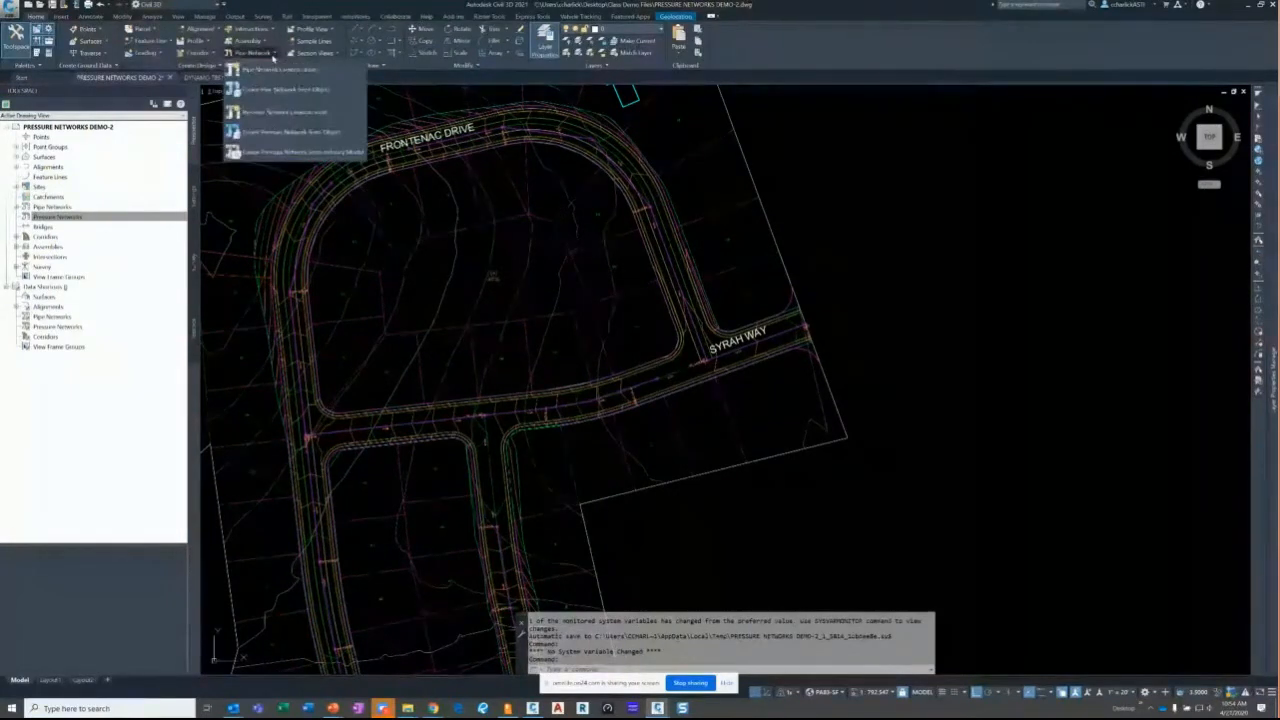
{"action": "left_click", "coordinate": [250, 114]}
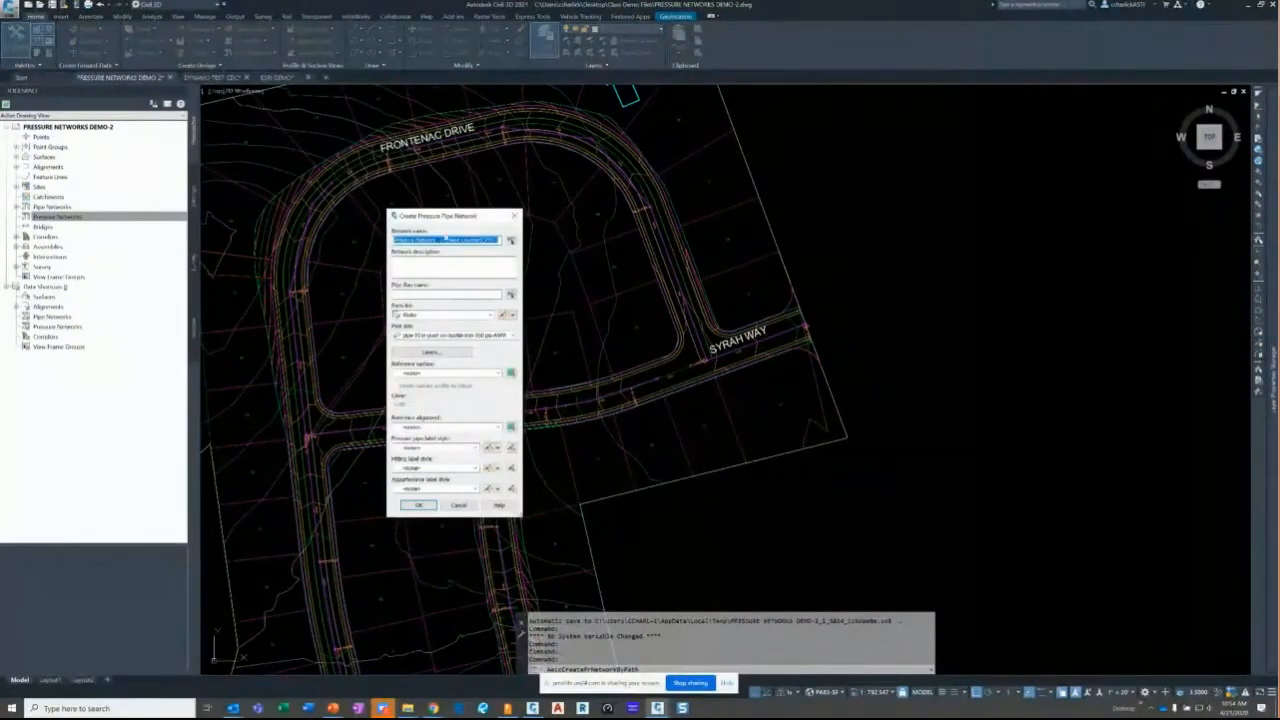
- Name the network WATER and choose the 12-inch ductile iron pipe size
{"action": "left_click", "coordinate": [444, 239]}
{"action": "key", "text": "Caps_Lock"}
{"action": "type", "text": "WATER"}
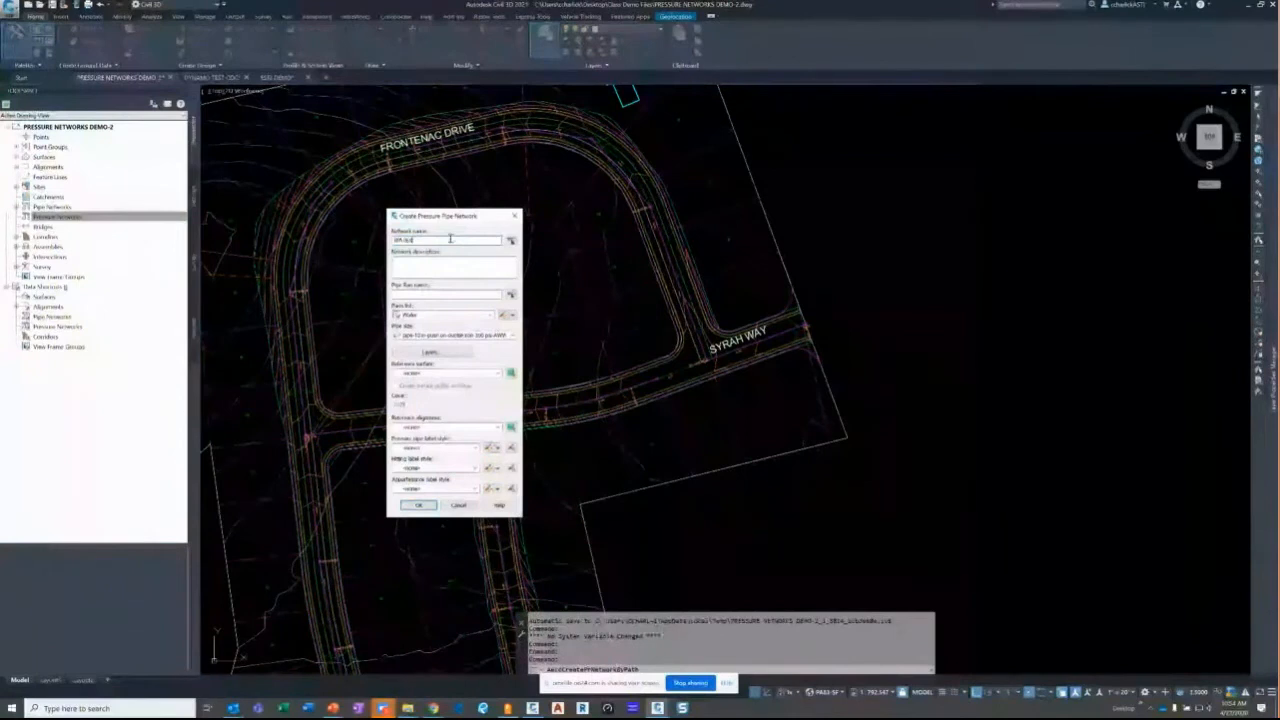
{"action": "left_click", "coordinate": [413, 293]}
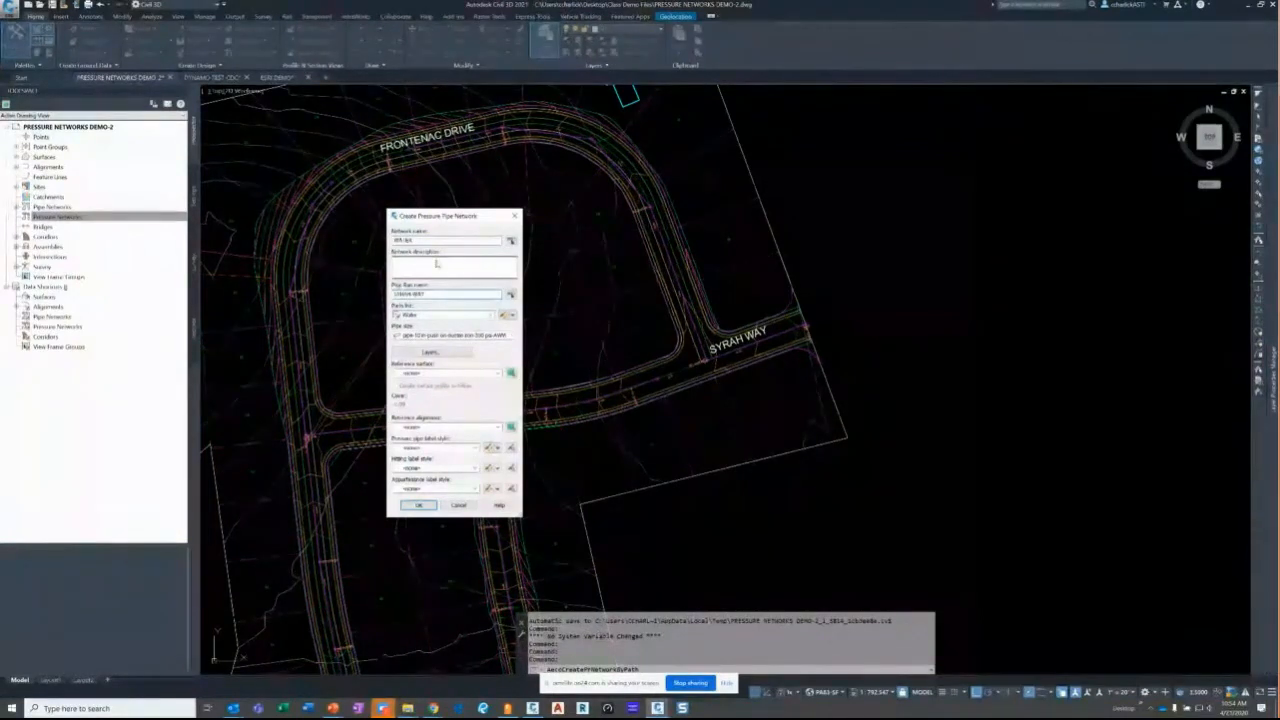
{"action": "left_click", "coordinate": [513, 336]}
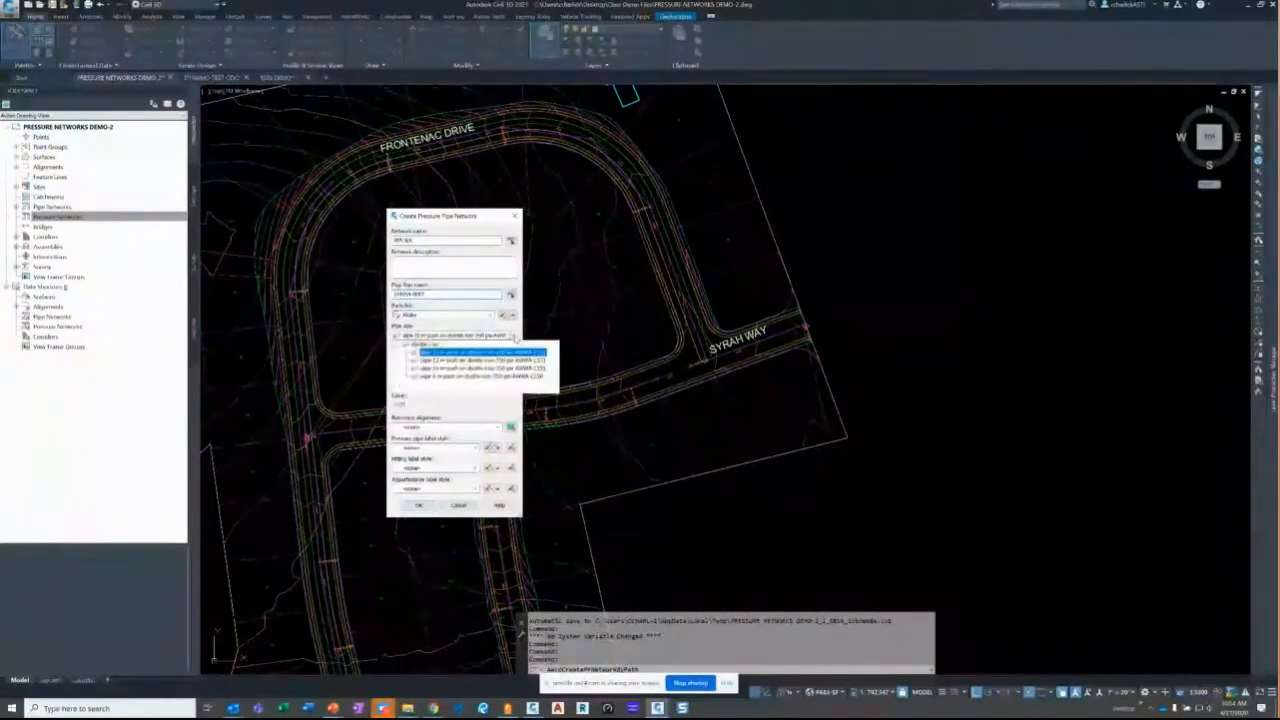
{"action": "left_click", "coordinate": [475, 360]}
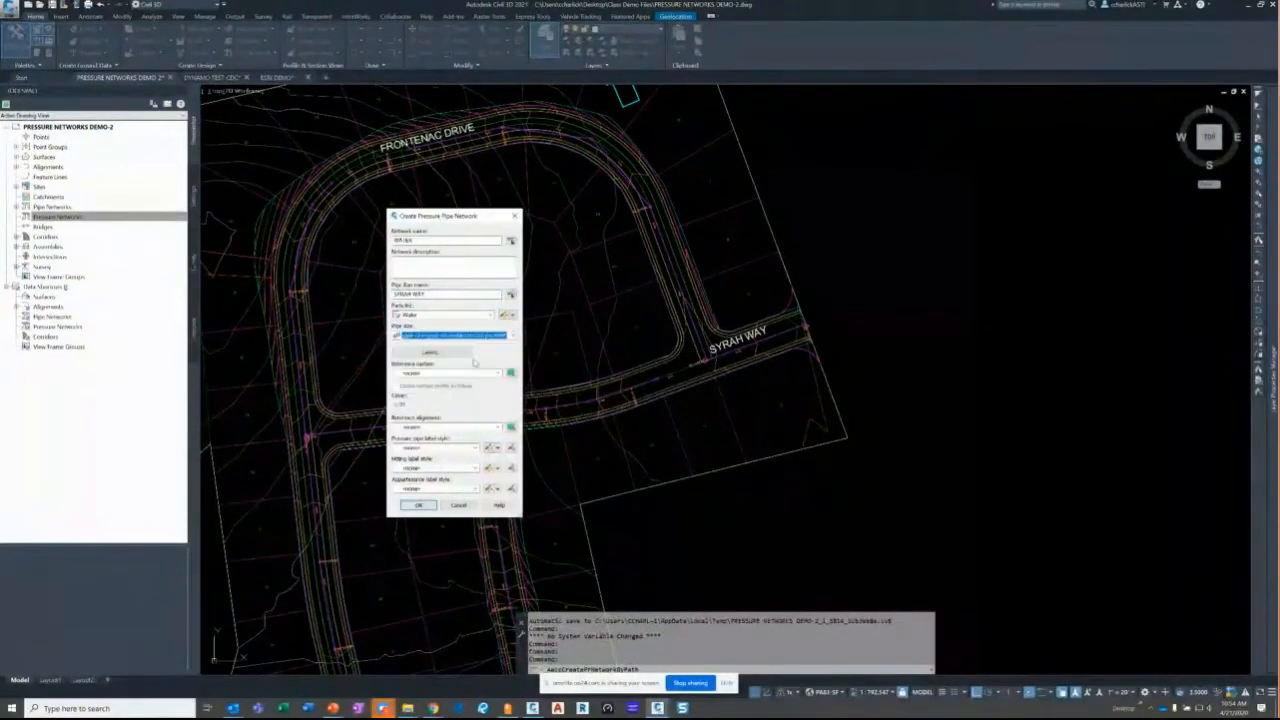
- Set Corridor FG as the reference surface, cover to 4, and Syrah Way as the alignment
{"action": "left_click", "coordinate": [426, 373]}
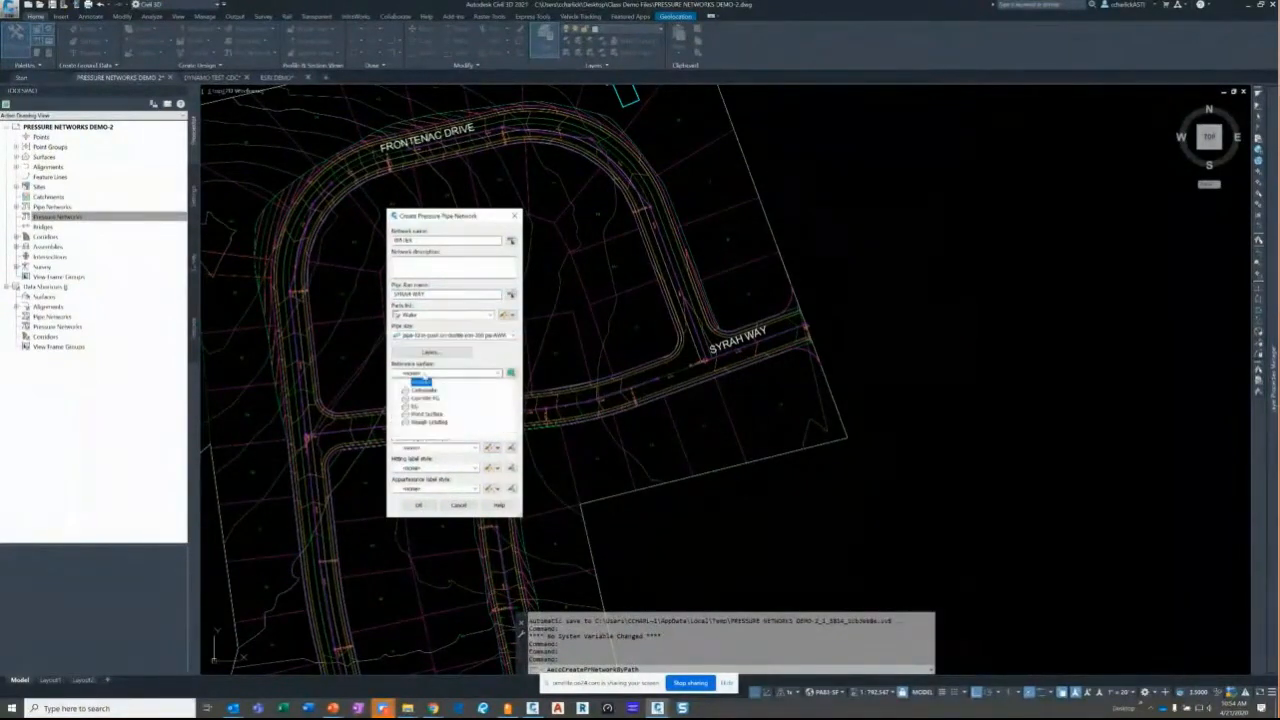
{"action": "left_click", "coordinate": [425, 398]}
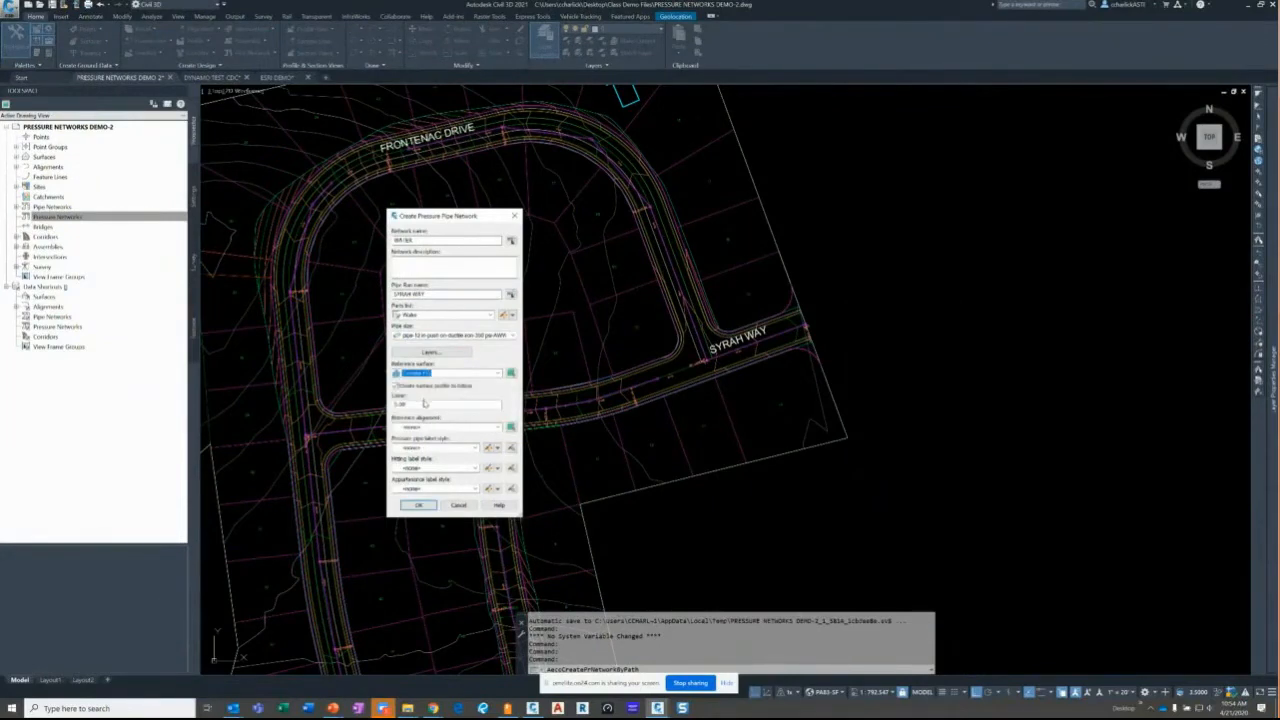
{"action": "left_click_drag", "start_coordinate": [424, 402], "coordinate": [380, 403]}
{"action": "type", "text": "4"}
{"action": "left_click", "coordinate": [456, 427]}
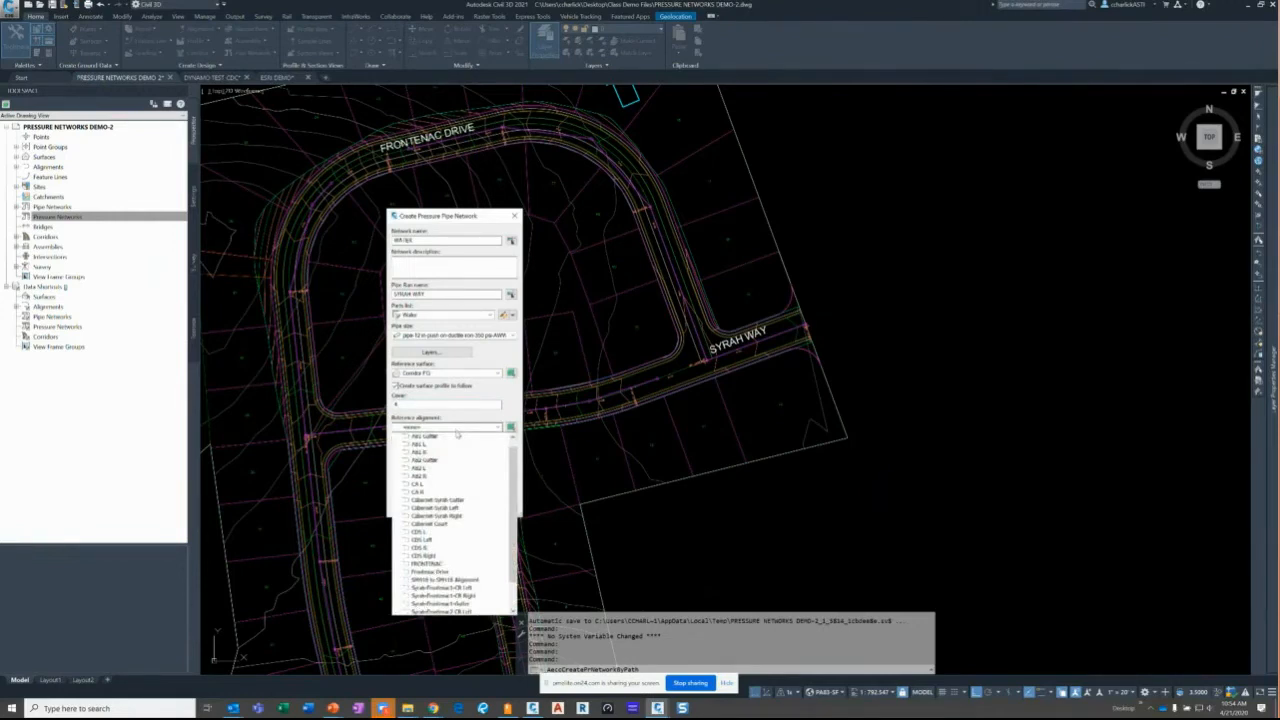
{"action": "scroll", "coordinate": [450, 450], "scroll_direction": "down", "scroll_amount": 2}
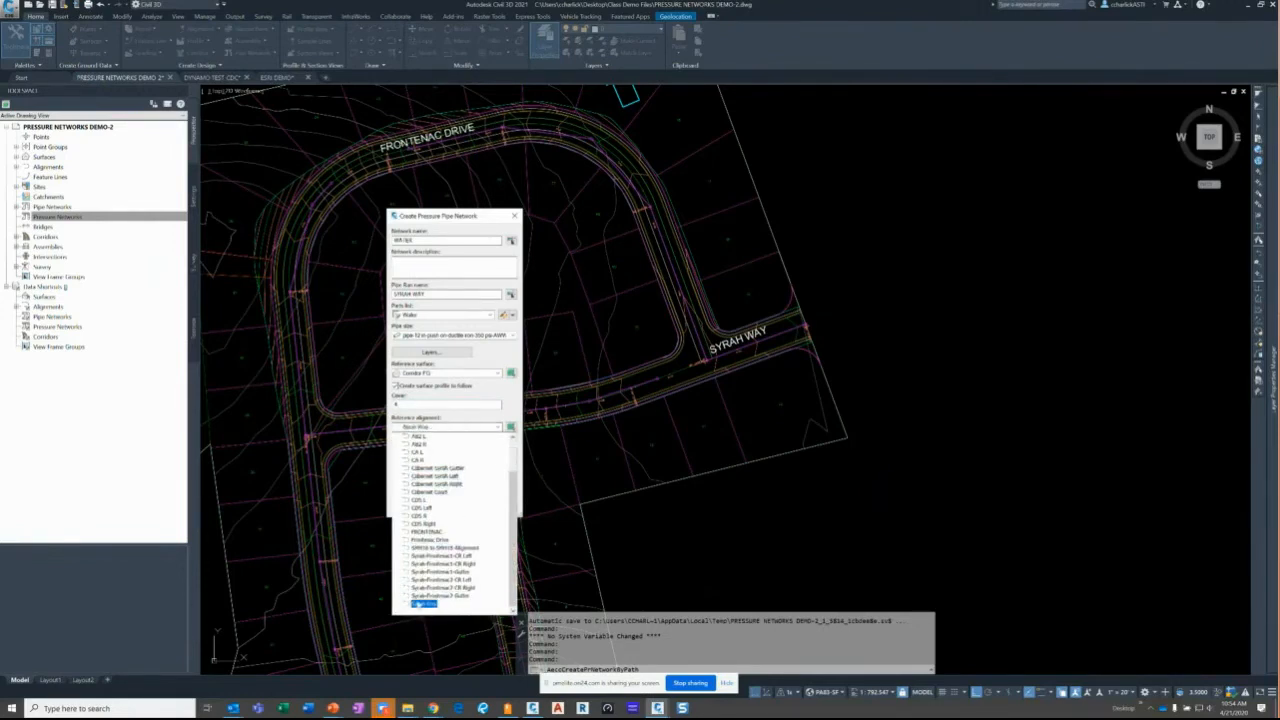
{"action": "left_click", "coordinate": [420, 605]}
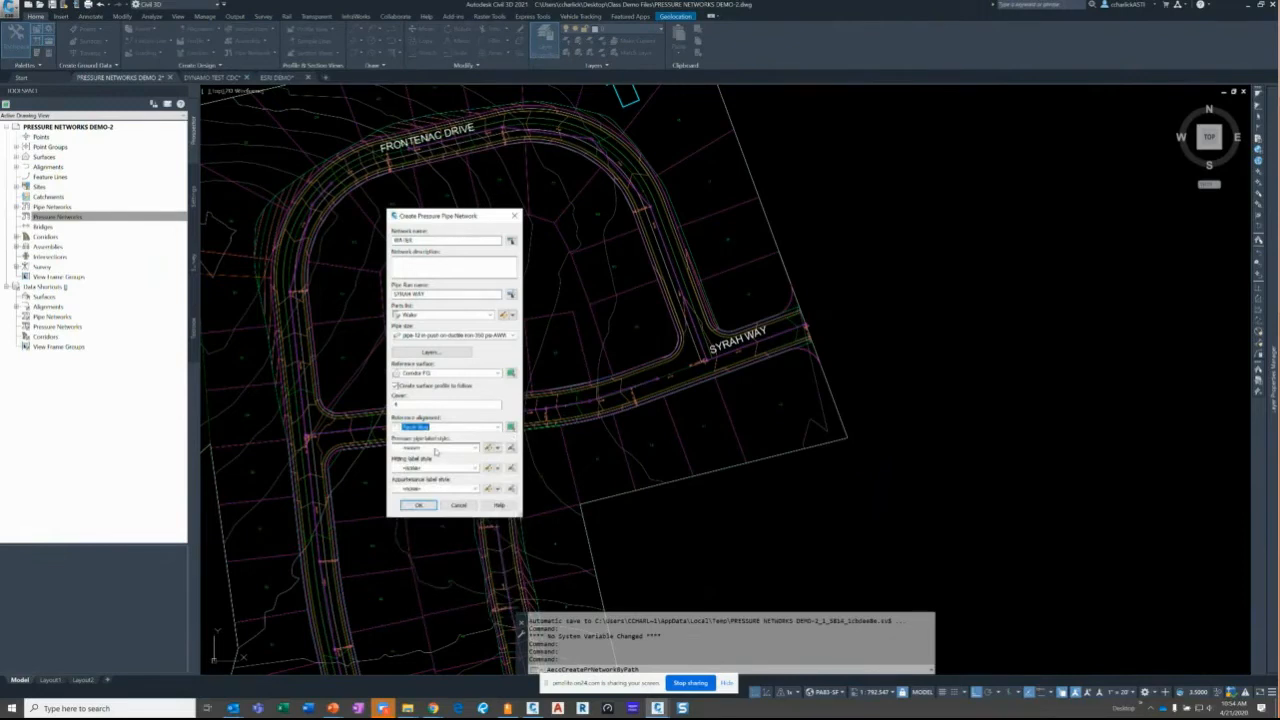
- Choose the Nominal Diameter and Material label styles for pipes, fittings and appurtenances, then confirm
{"action": "left_click", "coordinate": [435, 448]}
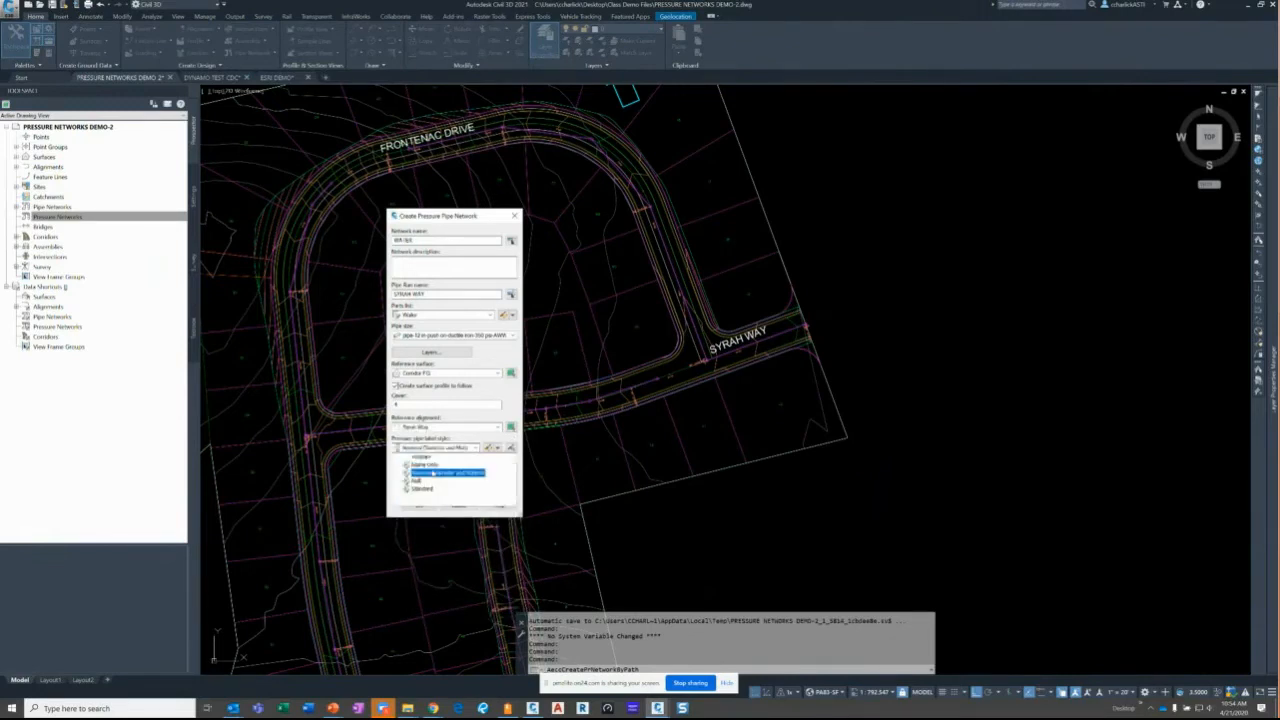
{"action": "left_click", "coordinate": [432, 474]}
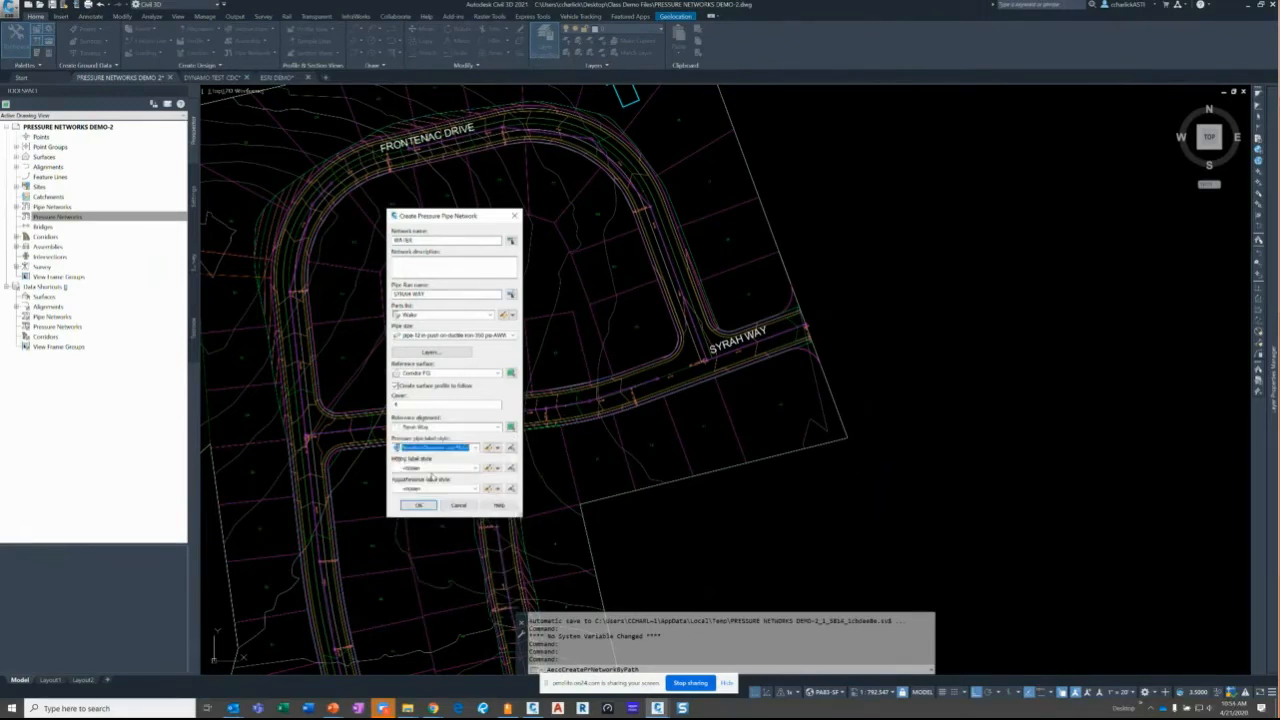
{"action": "left_click", "coordinate": [432, 469]}
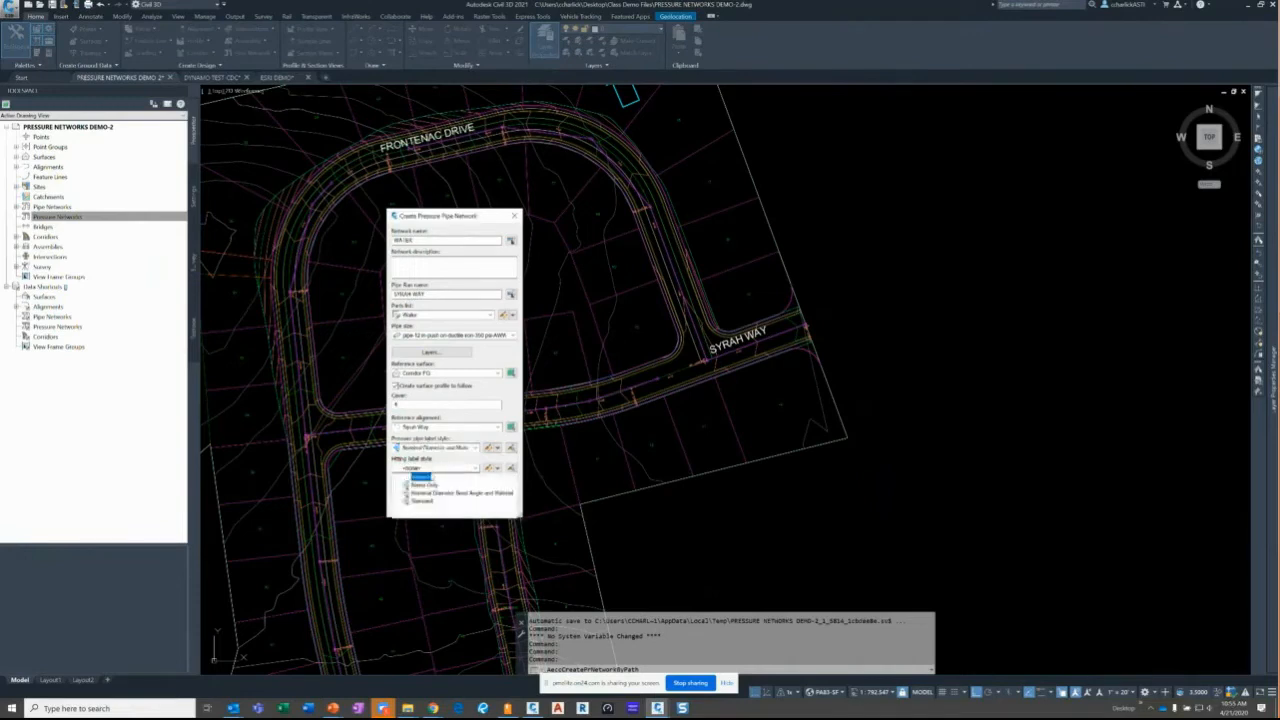
{"action": "left_click", "coordinate": [428, 494]}
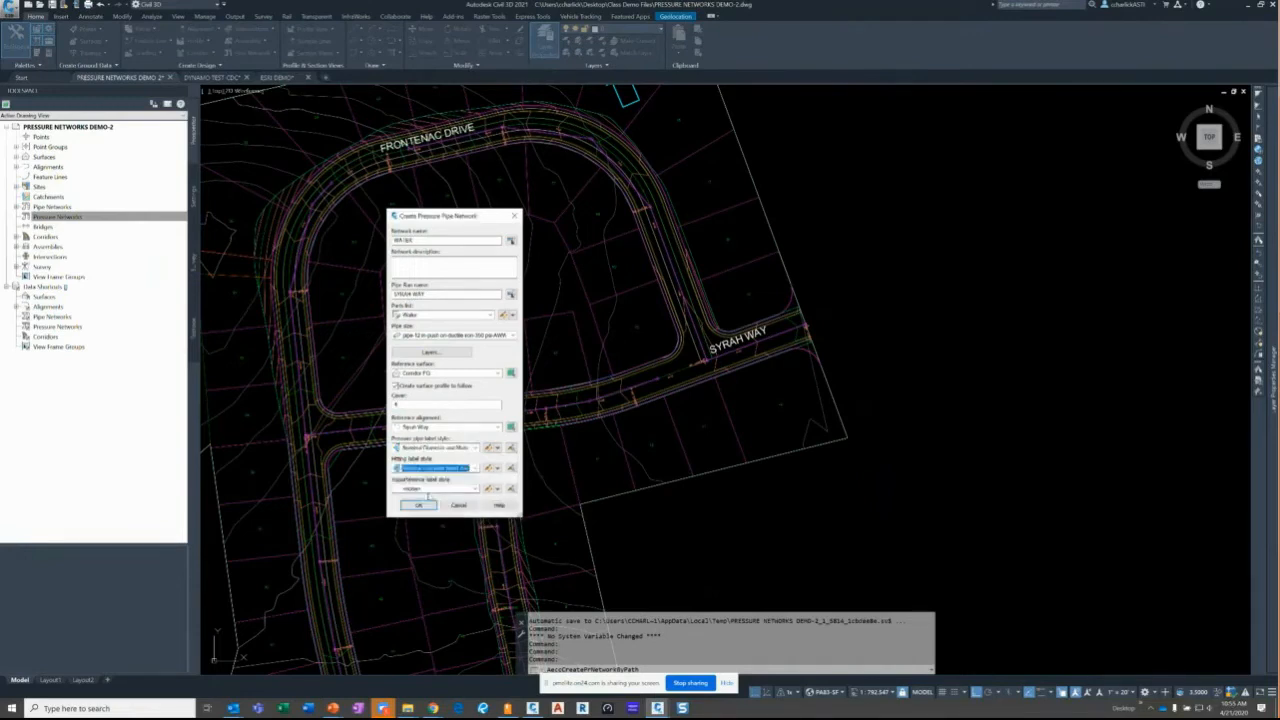
{"action": "left_click", "coordinate": [429, 490]}
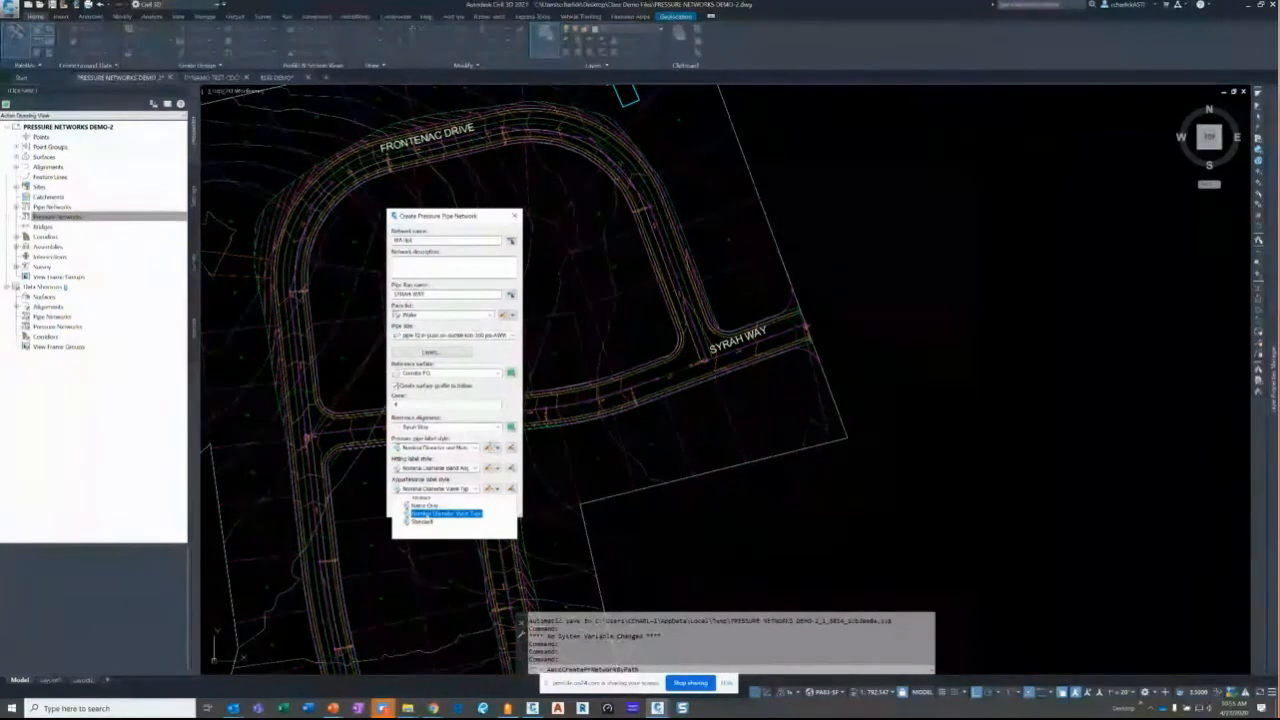
{"action": "left_click", "coordinate": [428, 515]}
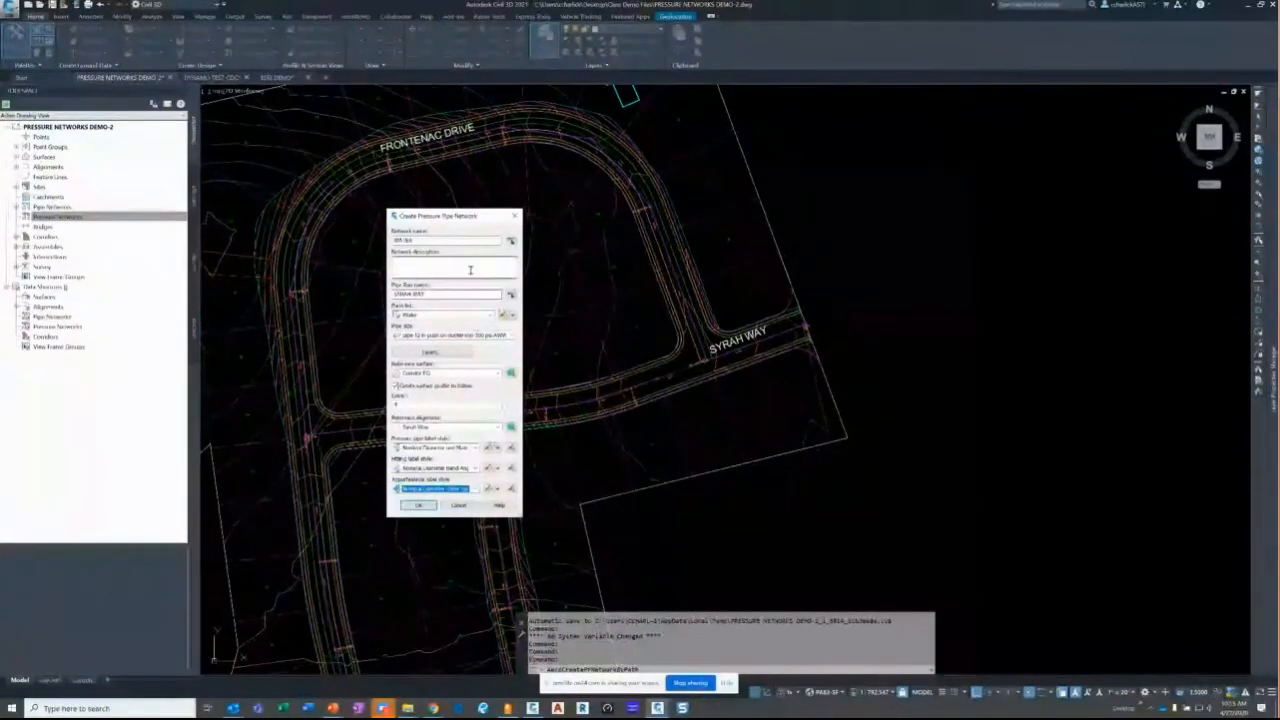
{"action": "left_click", "coordinate": [422, 505]}
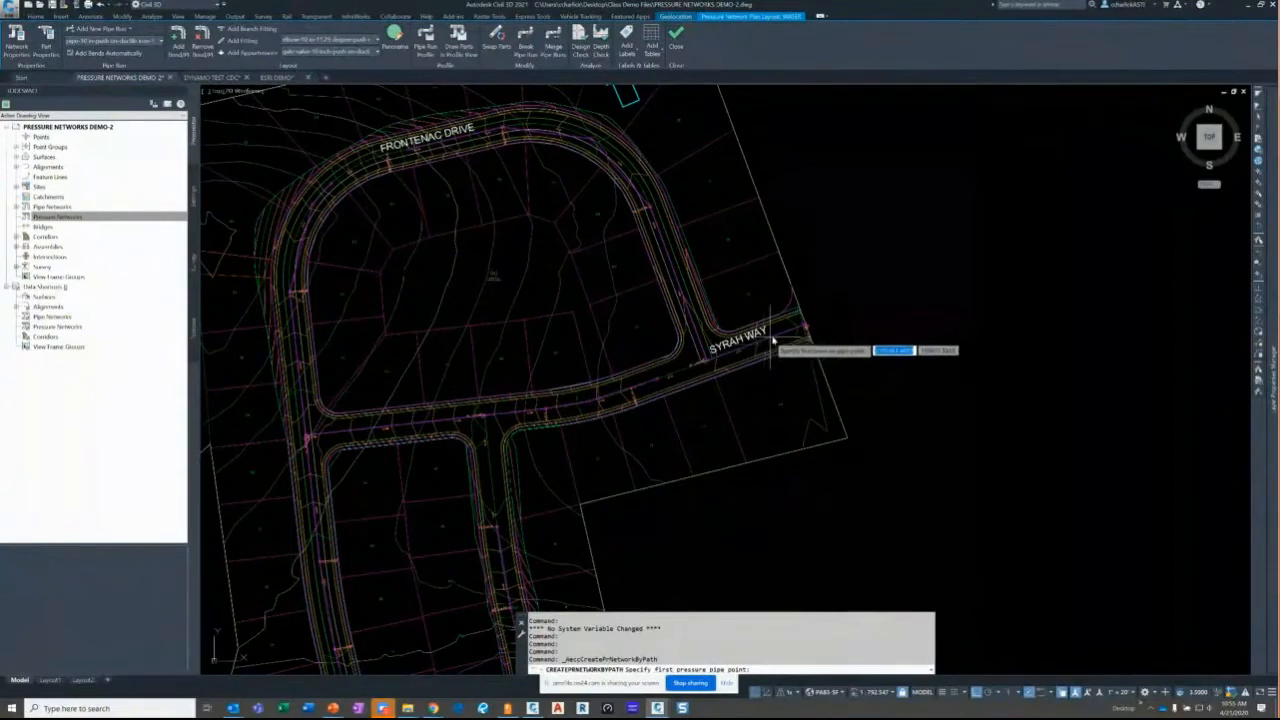
- Place the first point by station and offset on Syrah Way at station 0, locking the offset
{"action": "scroll", "coordinate": [772, 342], "scroll_direction": "up", "scroll_amount": 4}
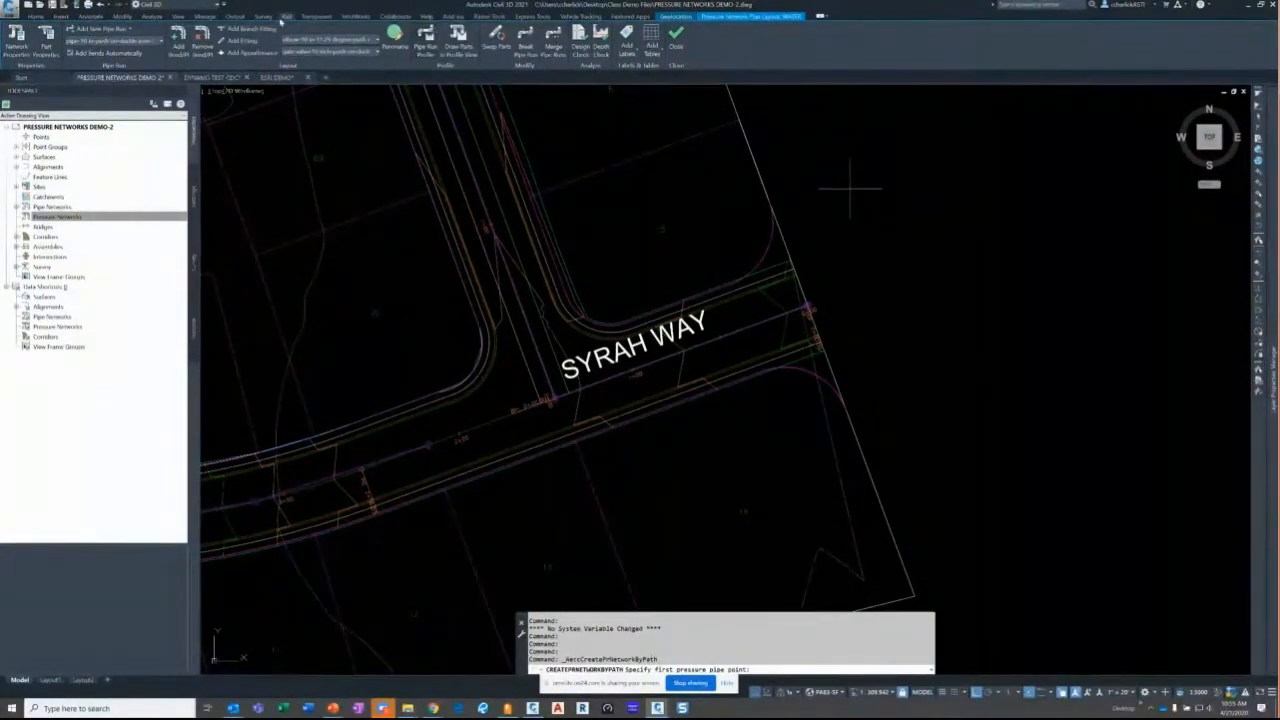
{"action": "left_click", "coordinate": [316, 16]}
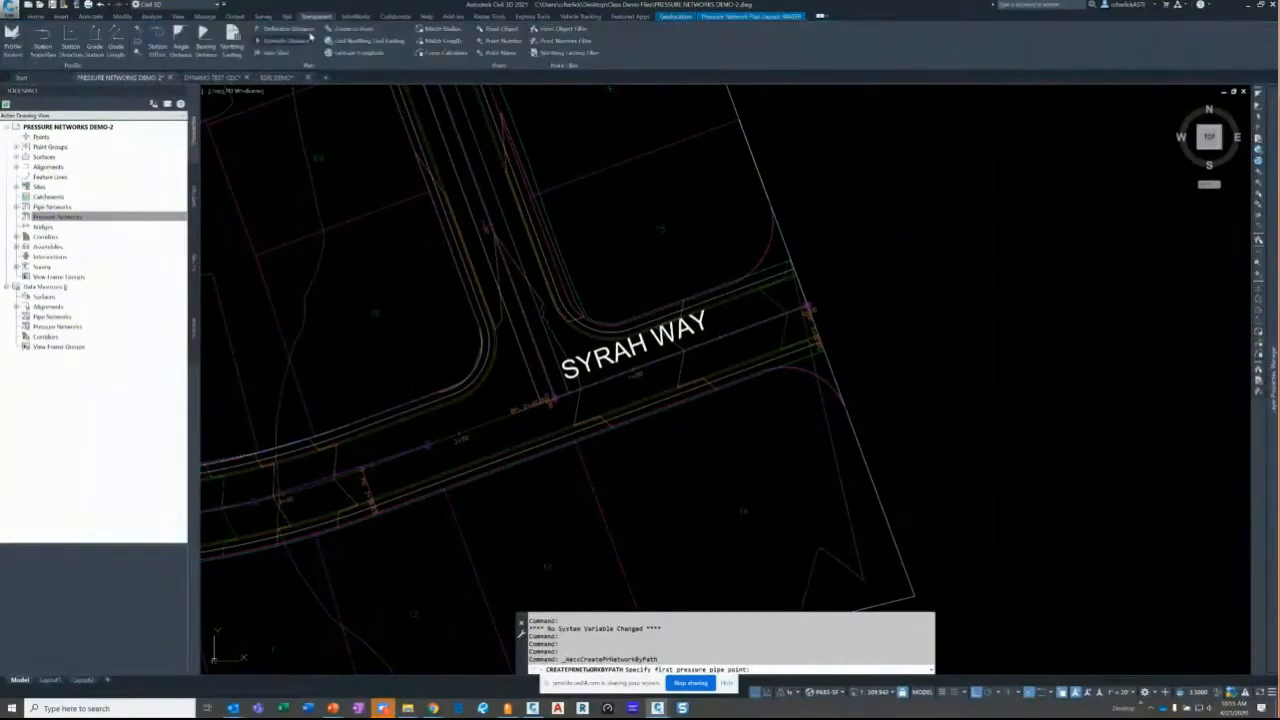
{"action": "left_click", "coordinate": [160, 48]}
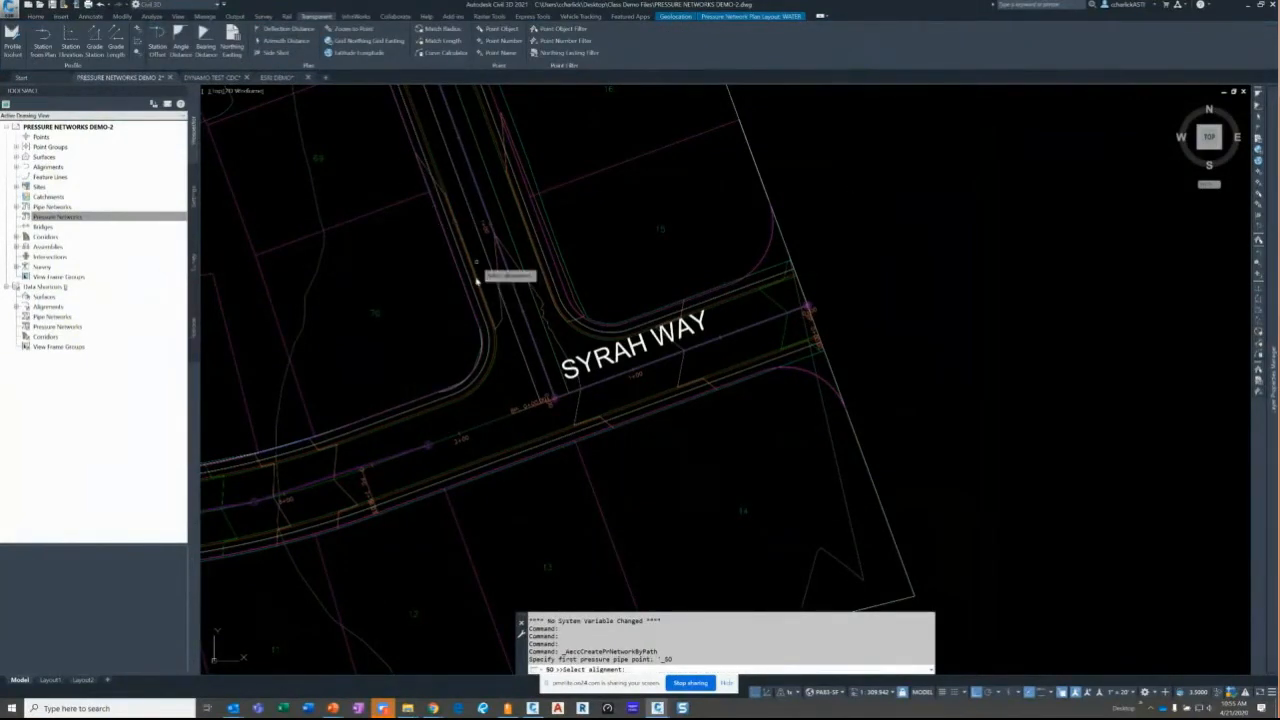
{"action": "left_click", "coordinate": [476, 430]}
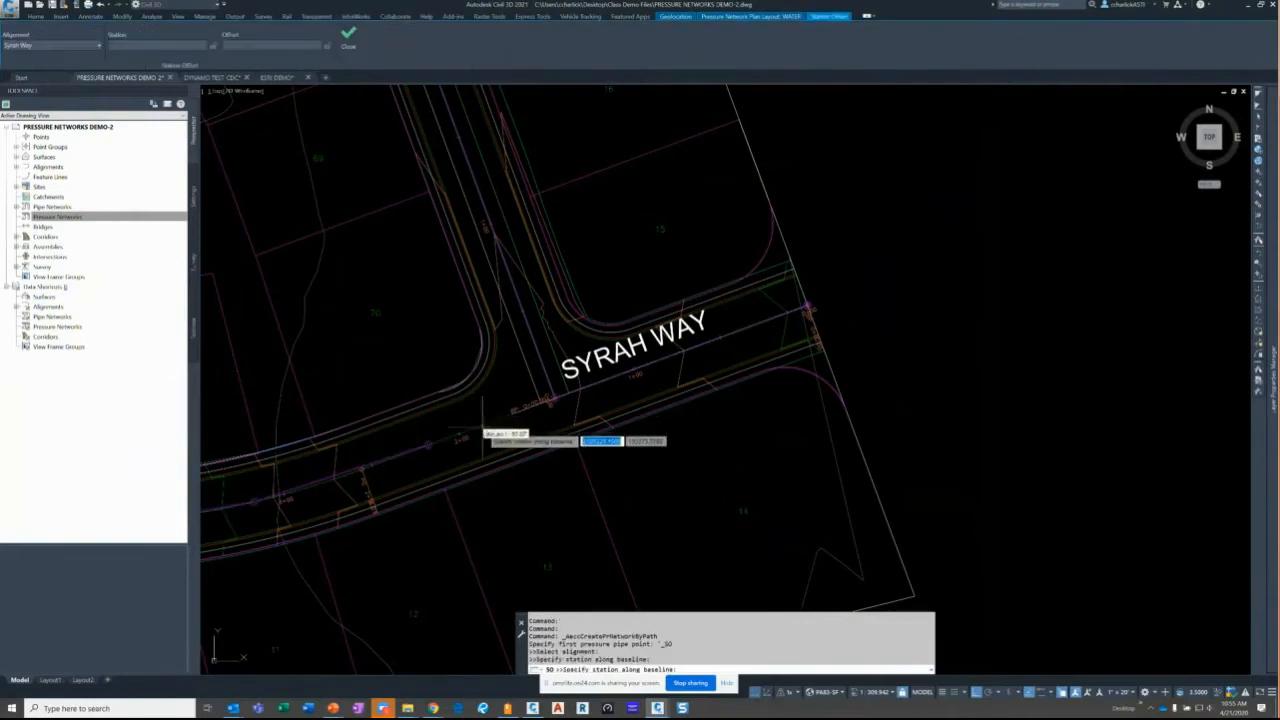
{"action": "left_click", "coordinate": [733, 362]}
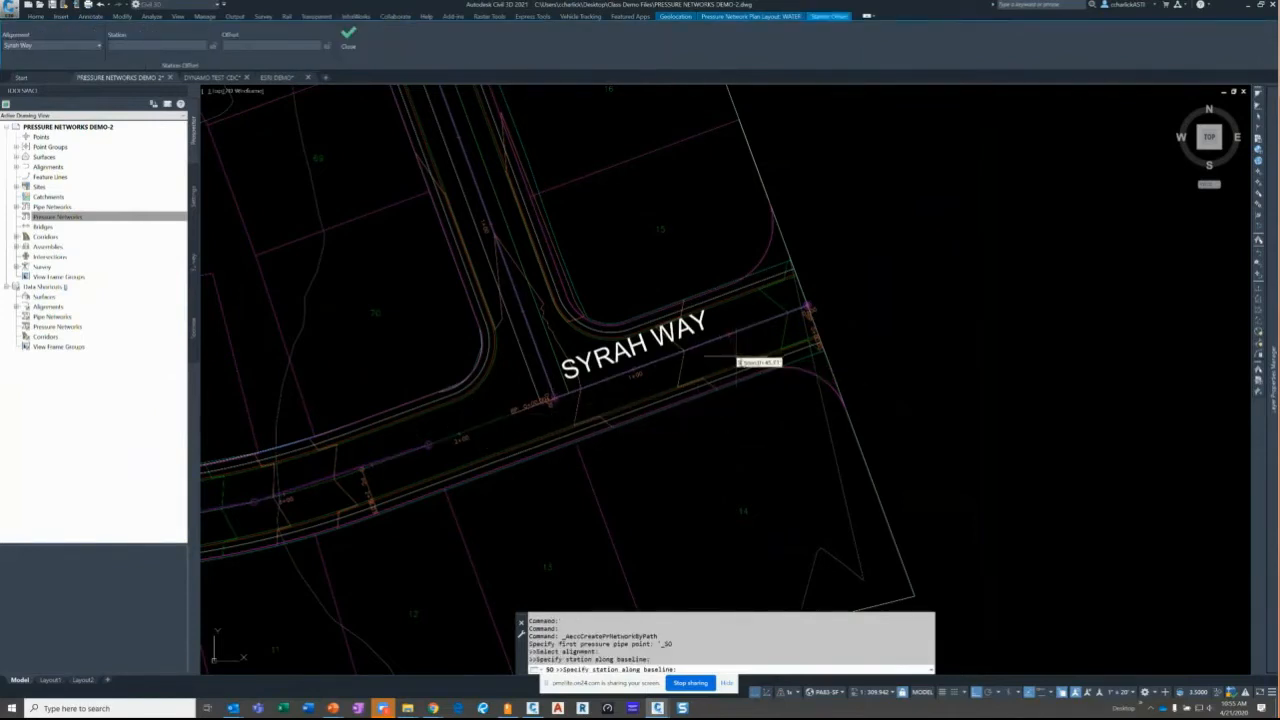
{"action": "left_click", "coordinate": [738, 362]}
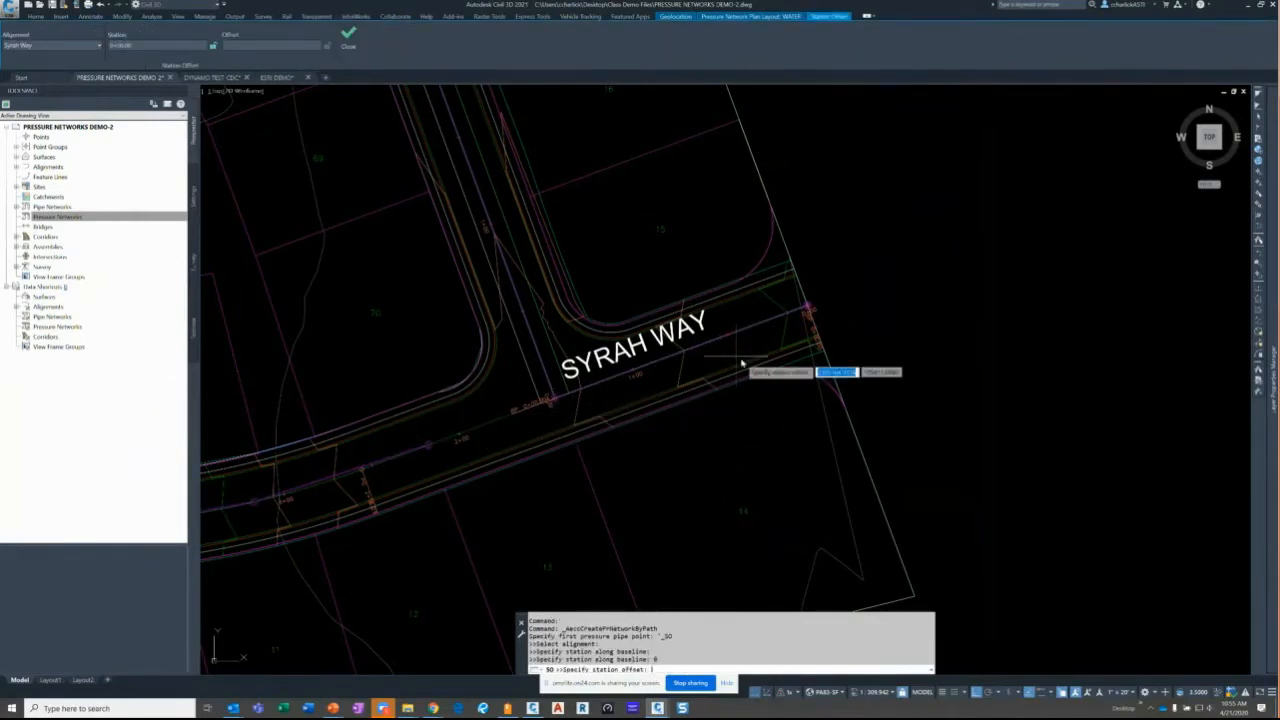
{"action": "left_click", "coordinate": [741, 362]}
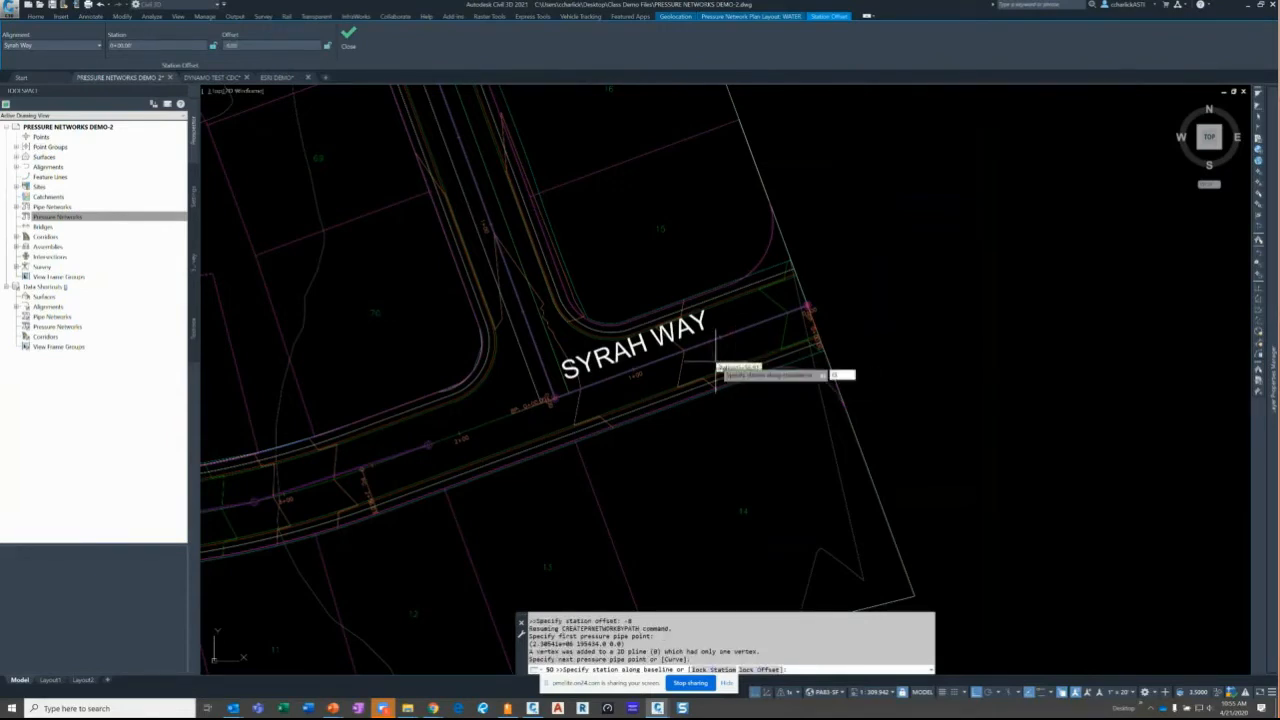
{"action": "type", "text": "o"}
{"action": "key", "text": "Return"}
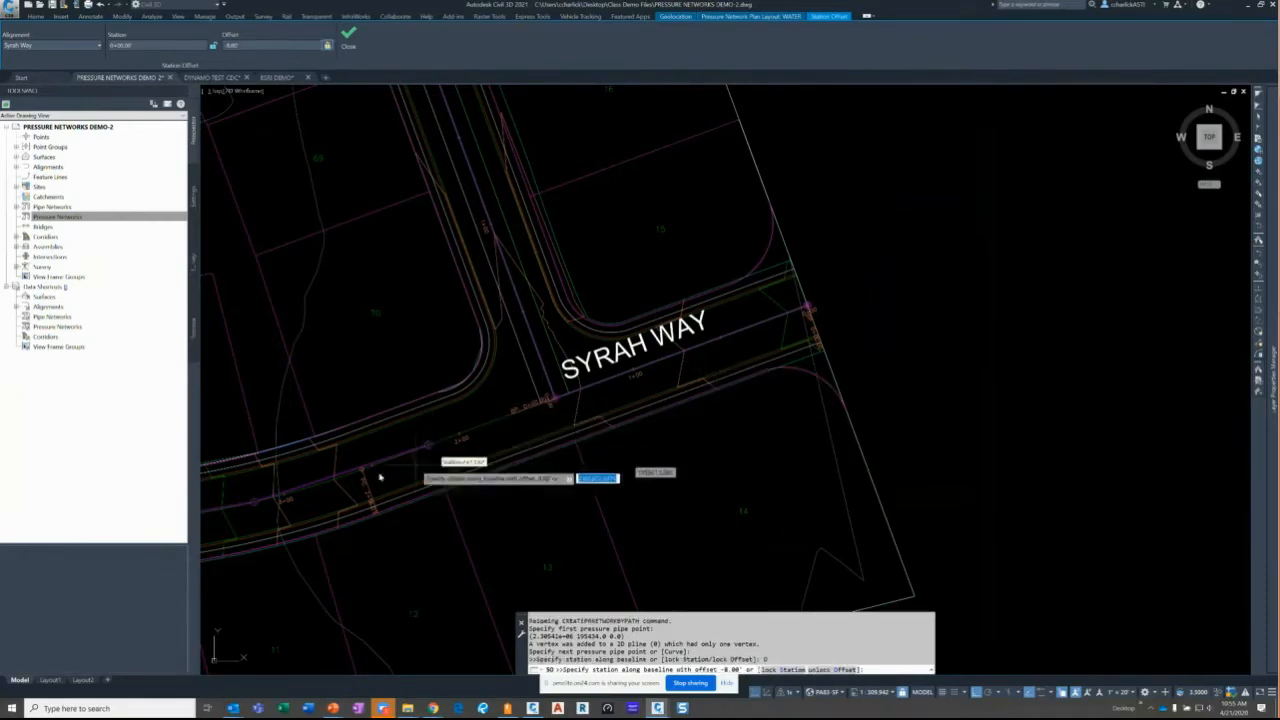
- Add pipe points at station 256 and further along Syrah Way, then stop station-offset entry
{"action": "scroll", "coordinate": [361, 488], "scroll_direction": "up", "scroll_amount": 3}
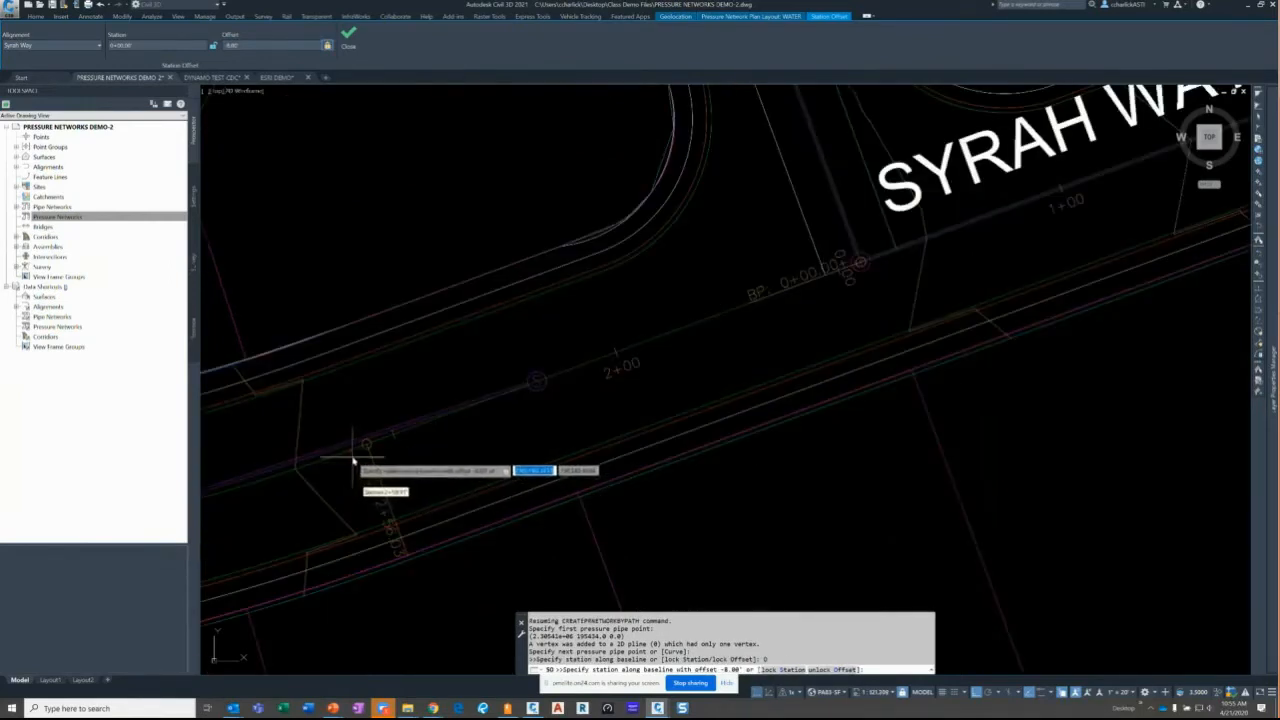
{"action": "type", "text": "256."}
{"action": "key", "text": "Return"}
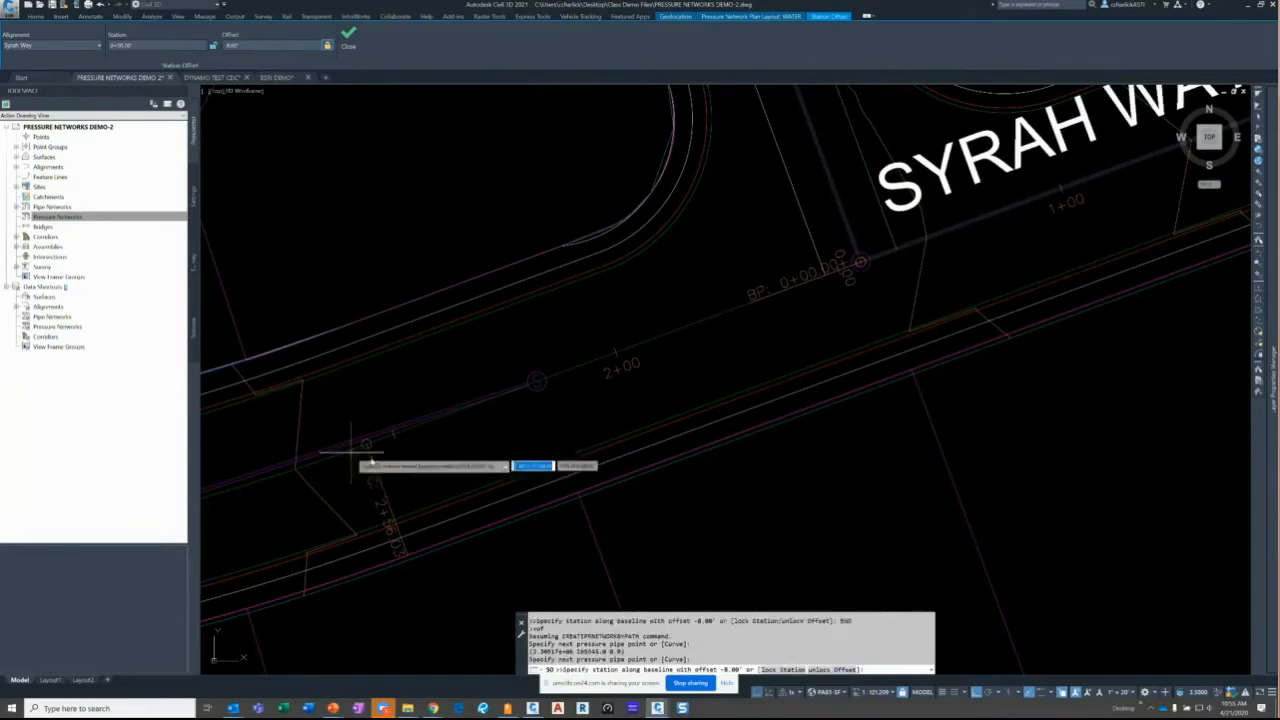
{"action": "scroll", "coordinate": [469, 505], "scroll_direction": "down", "scroll_amount": 5}
{"action": "scroll", "coordinate": [380, 512], "scroll_direction": "up", "scroll_amount": 4}
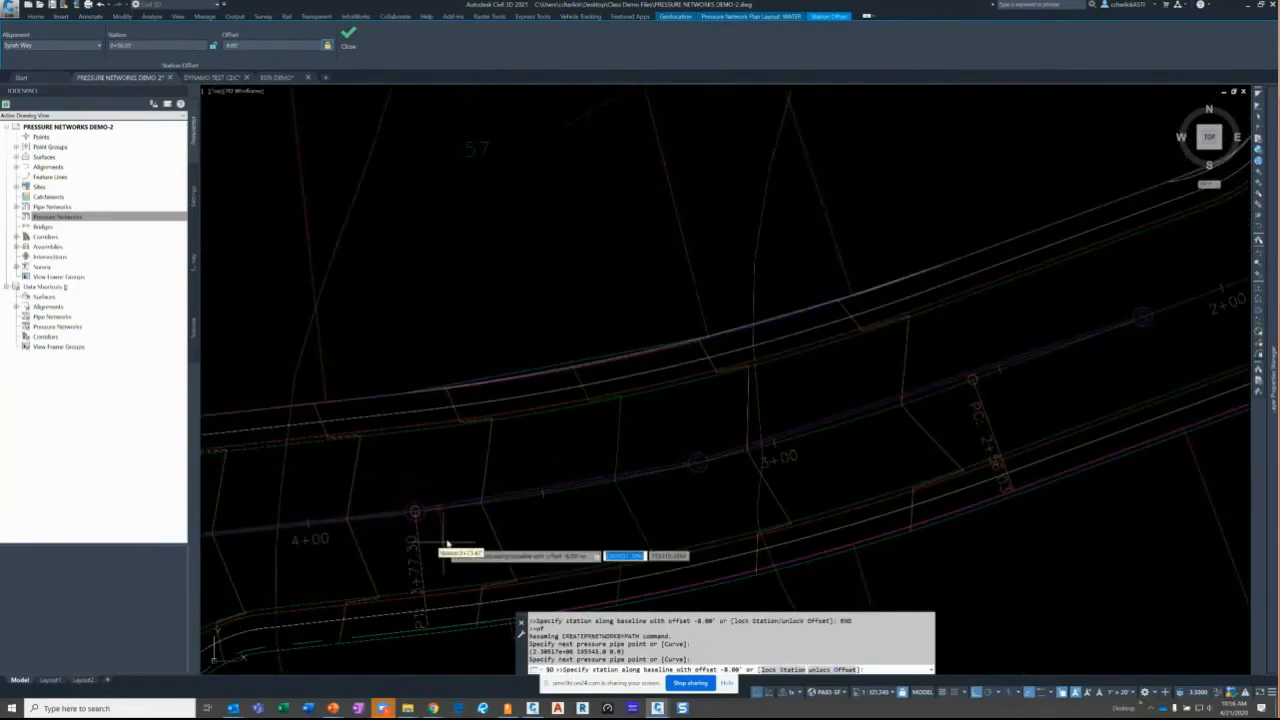
{"action": "scroll", "coordinate": [447, 543], "scroll_direction": "up", "scroll_amount": 5}
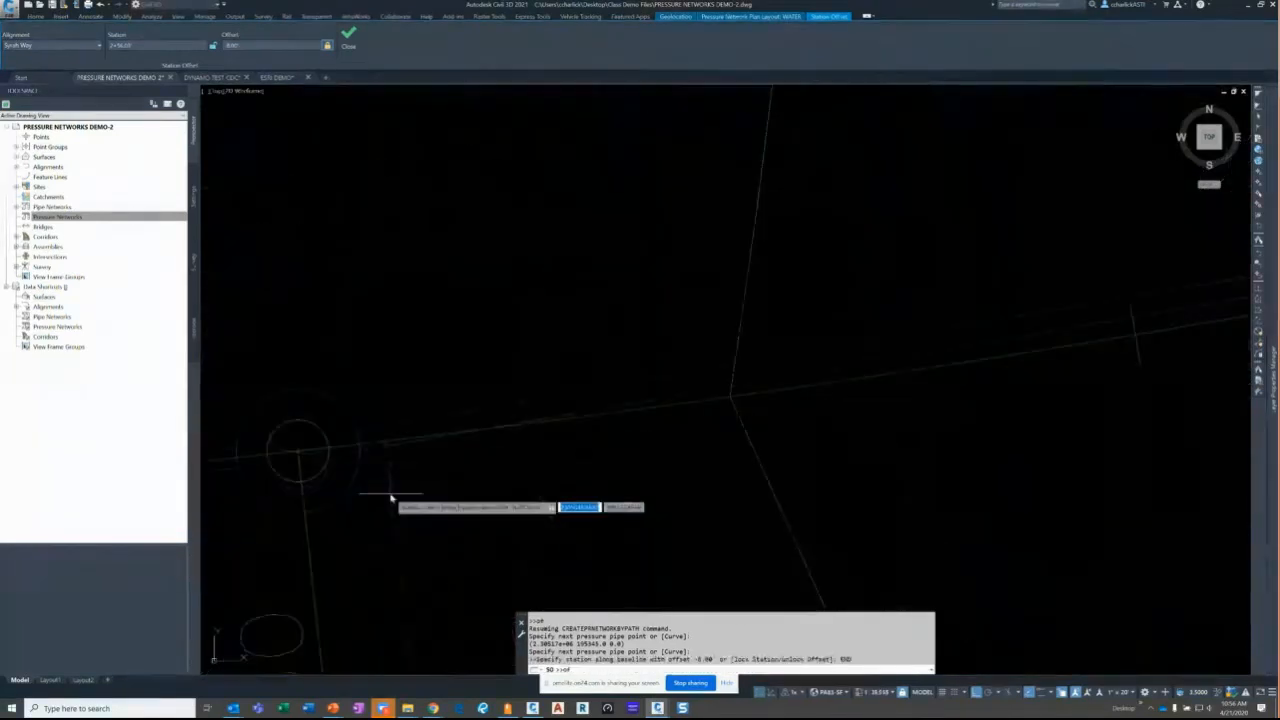
{"action": "left_click", "coordinate": [360, 447]}
{"action": "scroll", "coordinate": [625, 505], "scroll_direction": "down", "scroll_amount": 6}
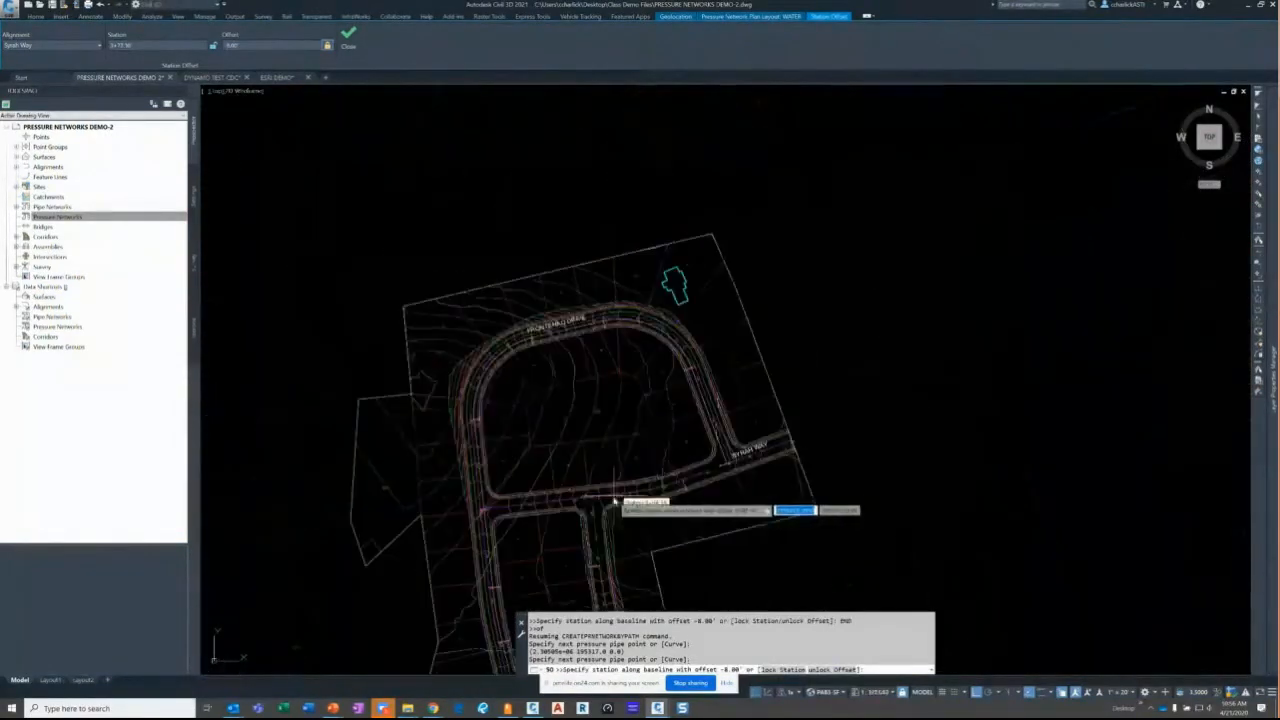
{"action": "scroll", "coordinate": [477, 520], "scroll_direction": "up", "scroll_amount": 6}
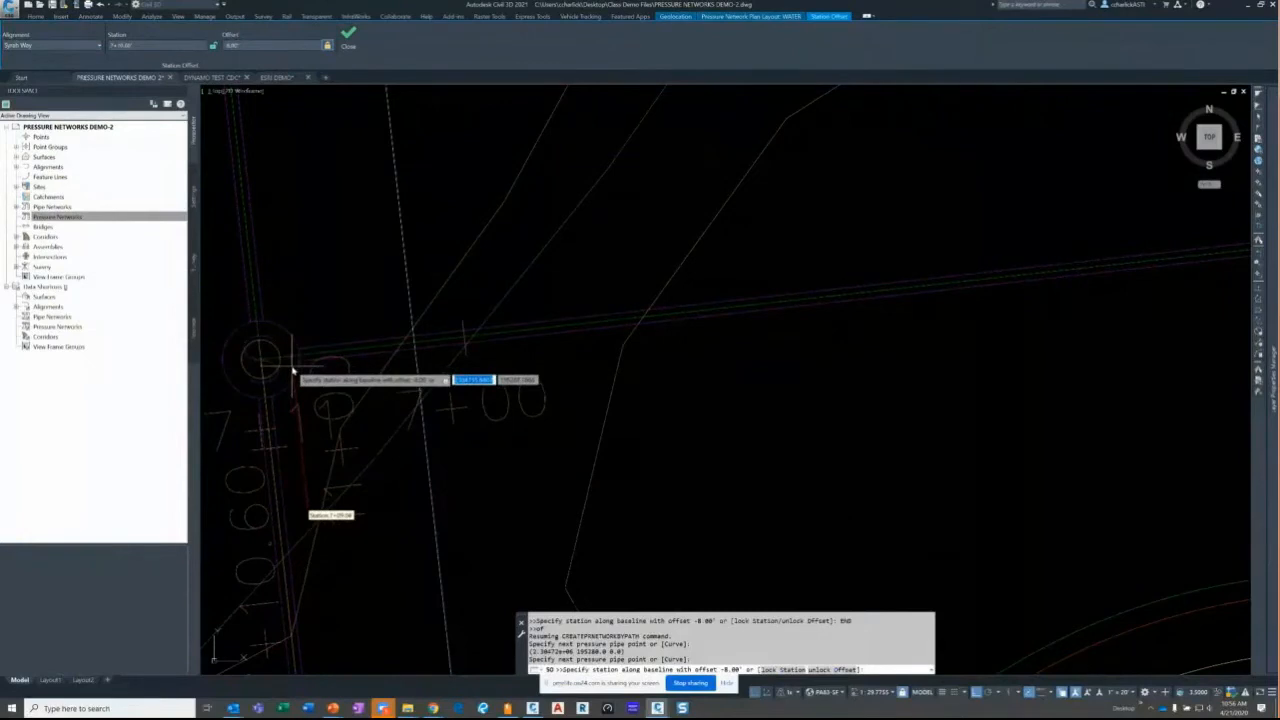
{"action": "key", "text": "Escape"}
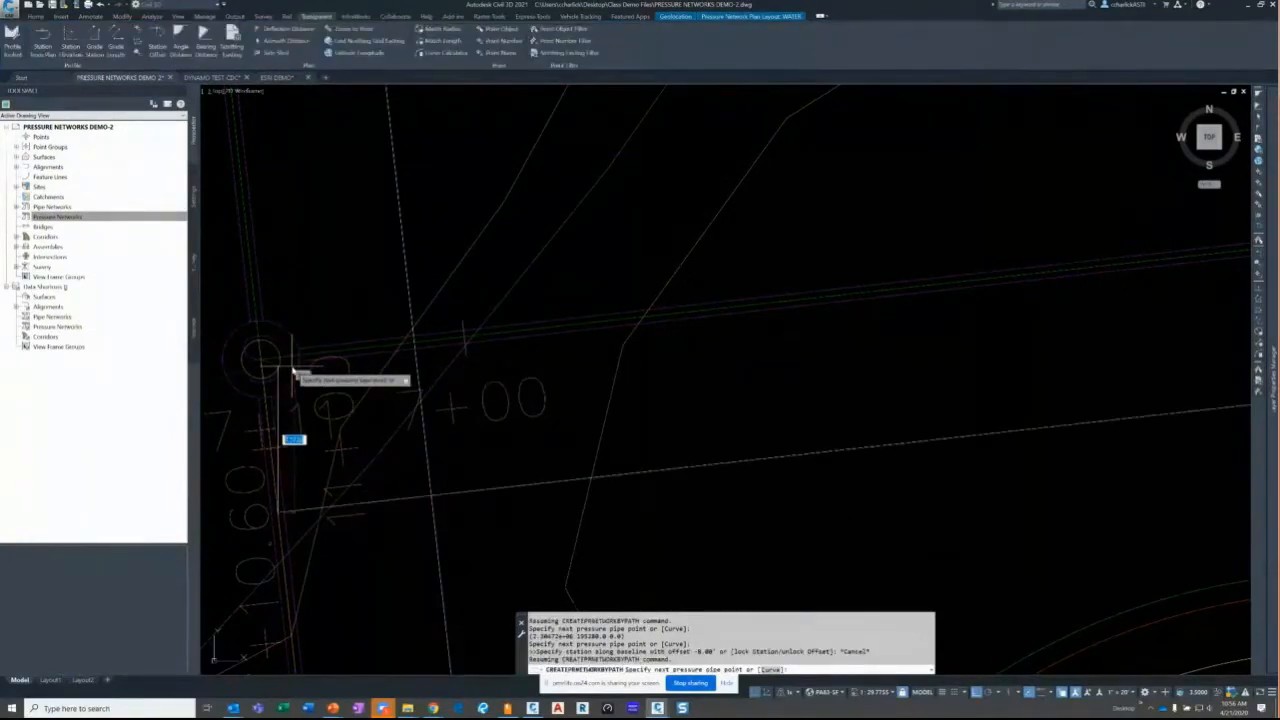
- Finish the Syrah Way pipe run and inspect its size and elbow labels
{"action": "key", "text": "Return"}
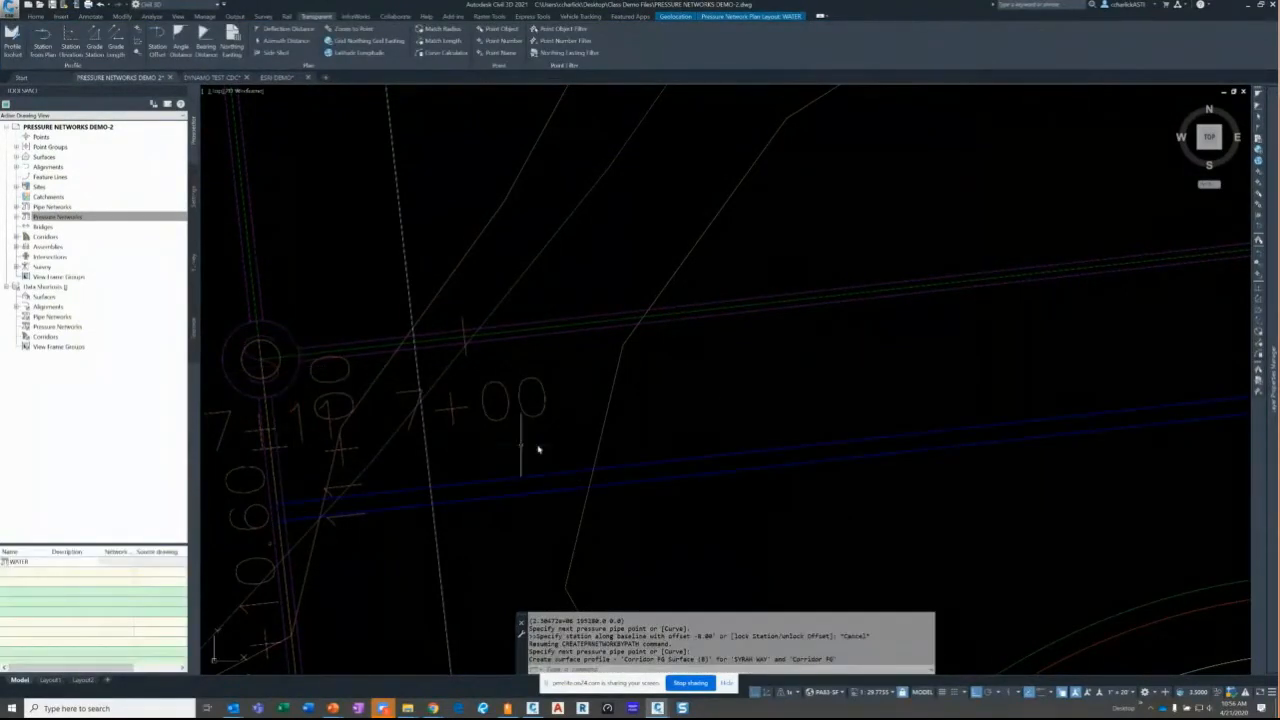
{"action": "scroll", "coordinate": [686, 400], "scroll_direction": "down", "scroll_amount": 2}
{"action": "scroll", "coordinate": [686, 400], "scroll_direction": "down", "scroll_amount": 5}
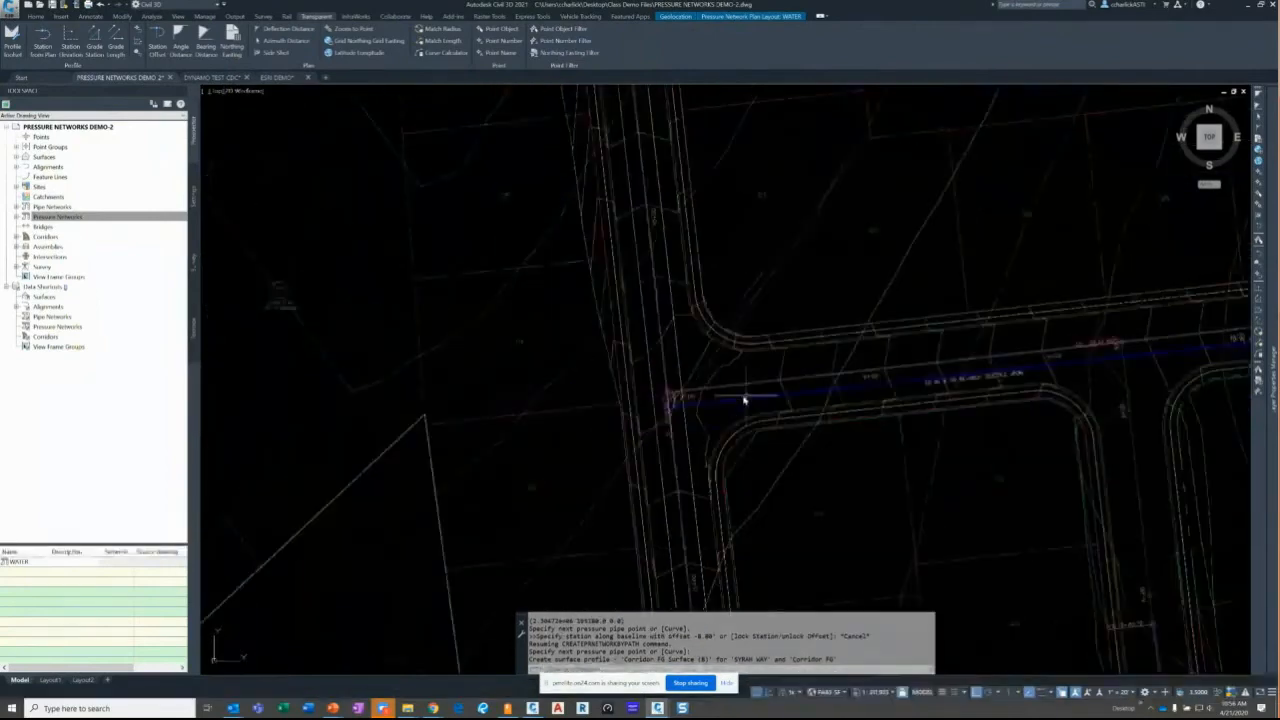
{"action": "scroll", "coordinate": [663, 428], "scroll_direction": "up", "scroll_amount": 6}
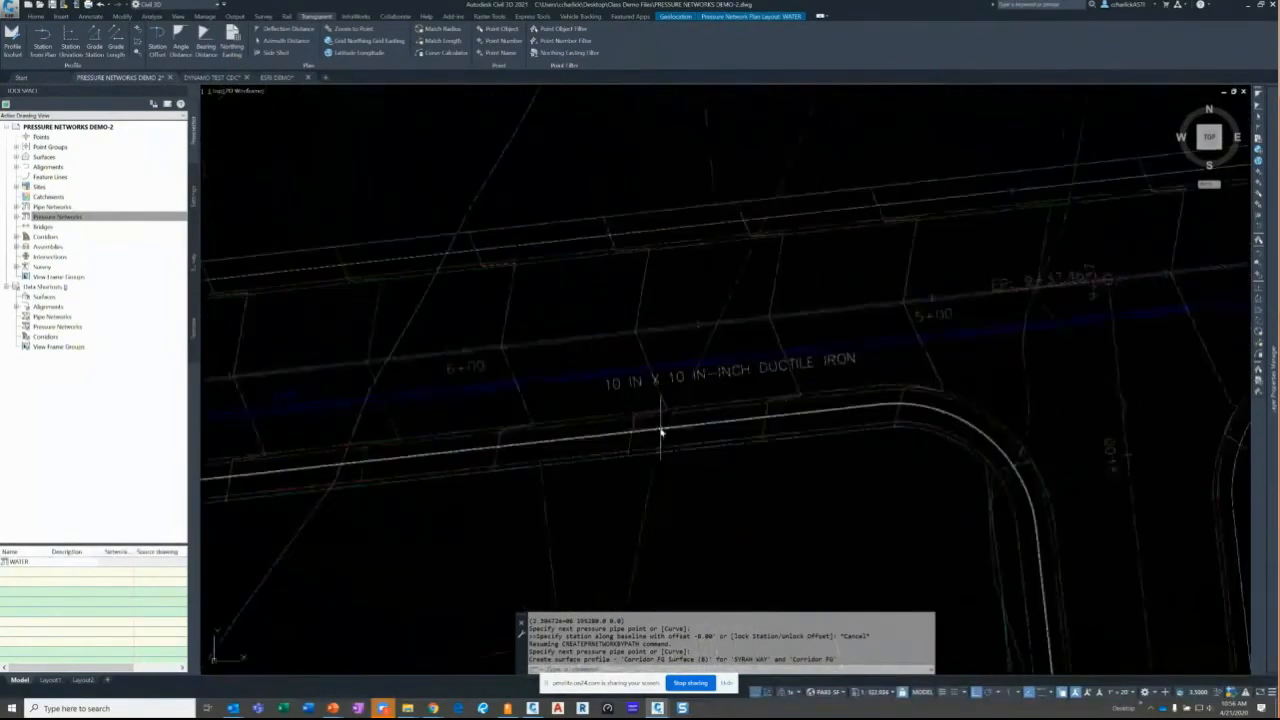
{"action": "scroll", "coordinate": [760, 400], "scroll_direction": "down", "scroll_amount": 2}
{"action": "scroll", "coordinate": [971, 343], "scroll_direction": "up", "scroll_amount": 3}
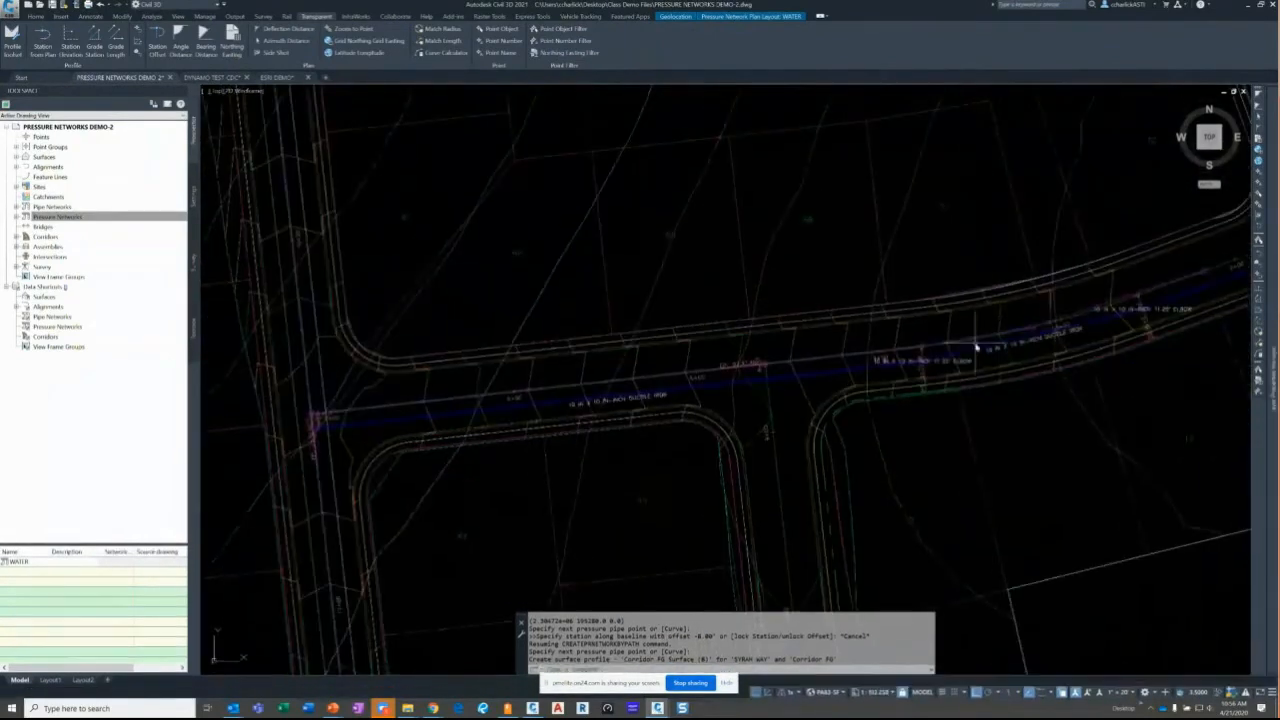
{"action": "scroll", "coordinate": [948, 363], "scroll_direction": "up", "scroll_amount": 4}
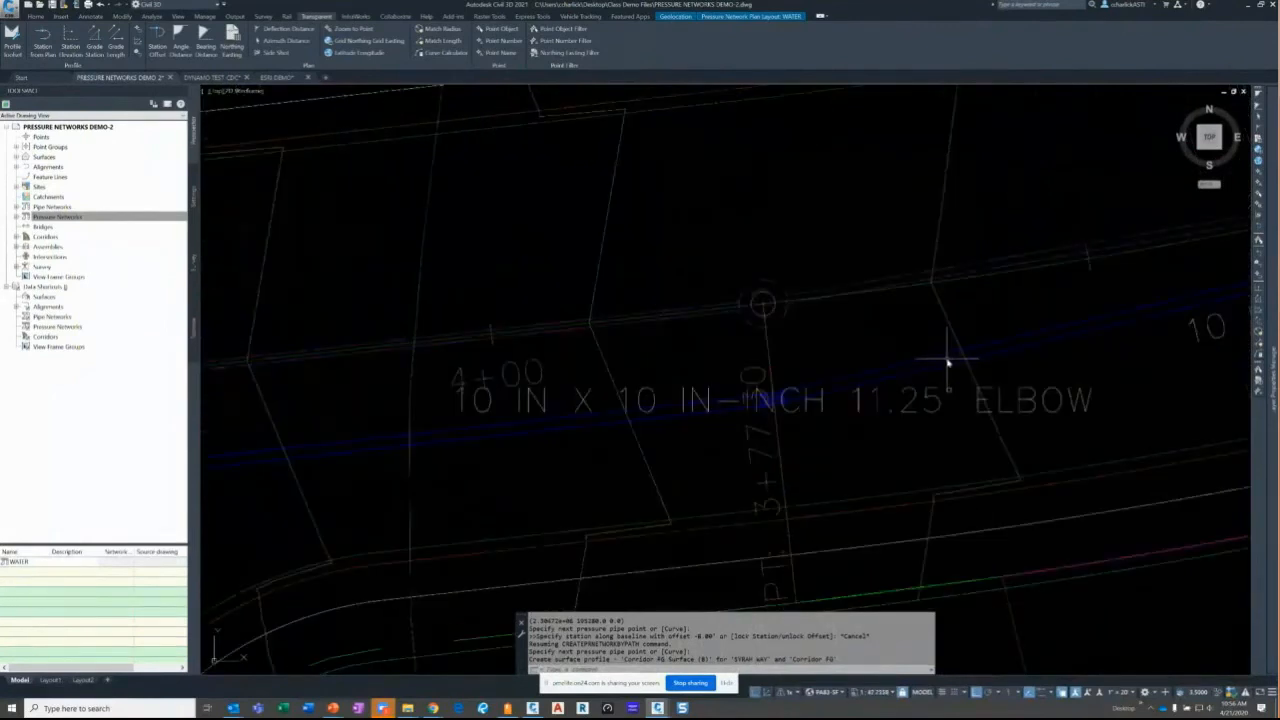
{"action": "middle_click_drag", "start_coordinate": [948, 362], "coordinate": [839, 402]}
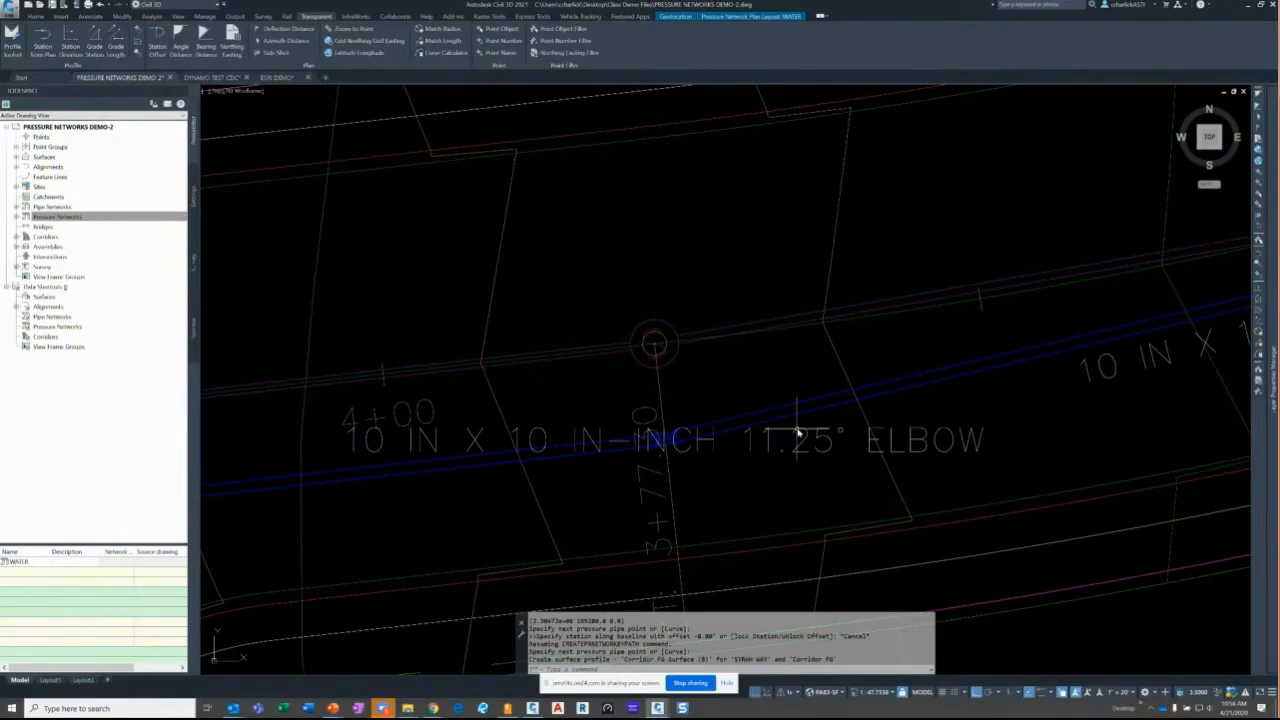
{"action": "key", "text": "Escape"}
{"action": "scroll", "coordinate": [797, 432], "scroll_direction": "down", "scroll_amount": 6}
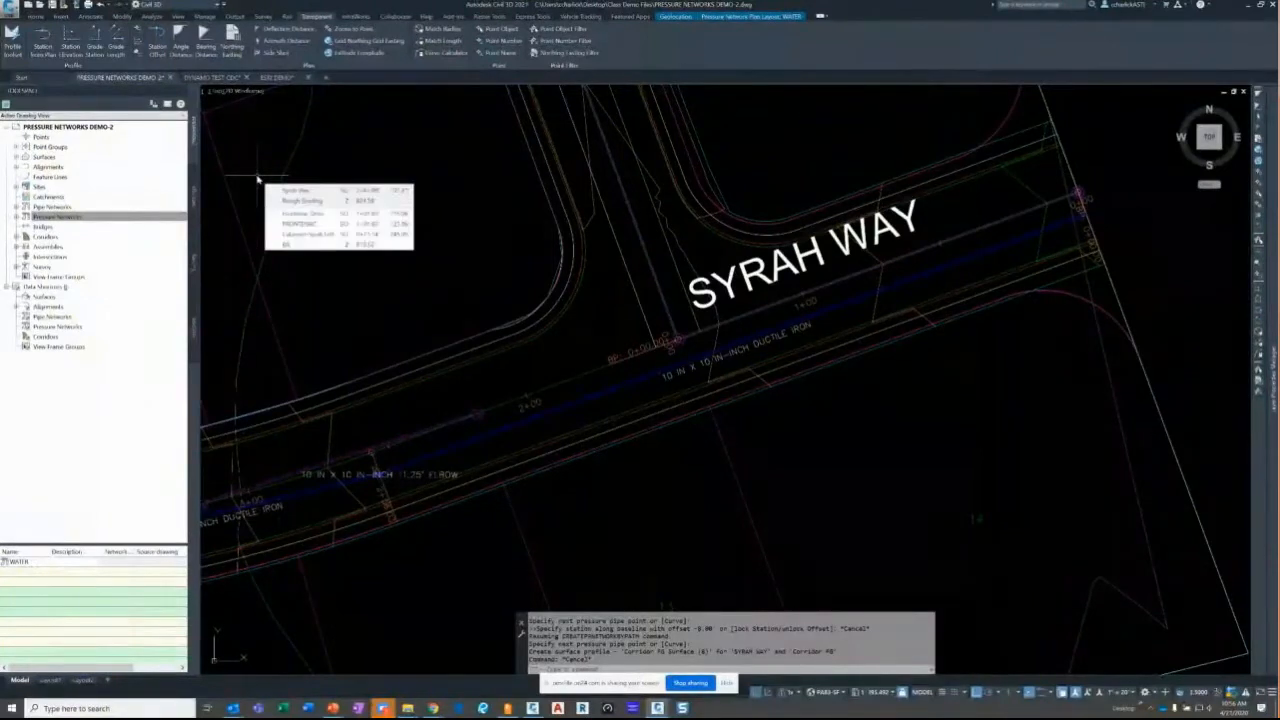
- Select the Syrah Way pressure pipe and bring up the Add New Pipe Run options
{"action": "left_click", "coordinate": [576, 428]}
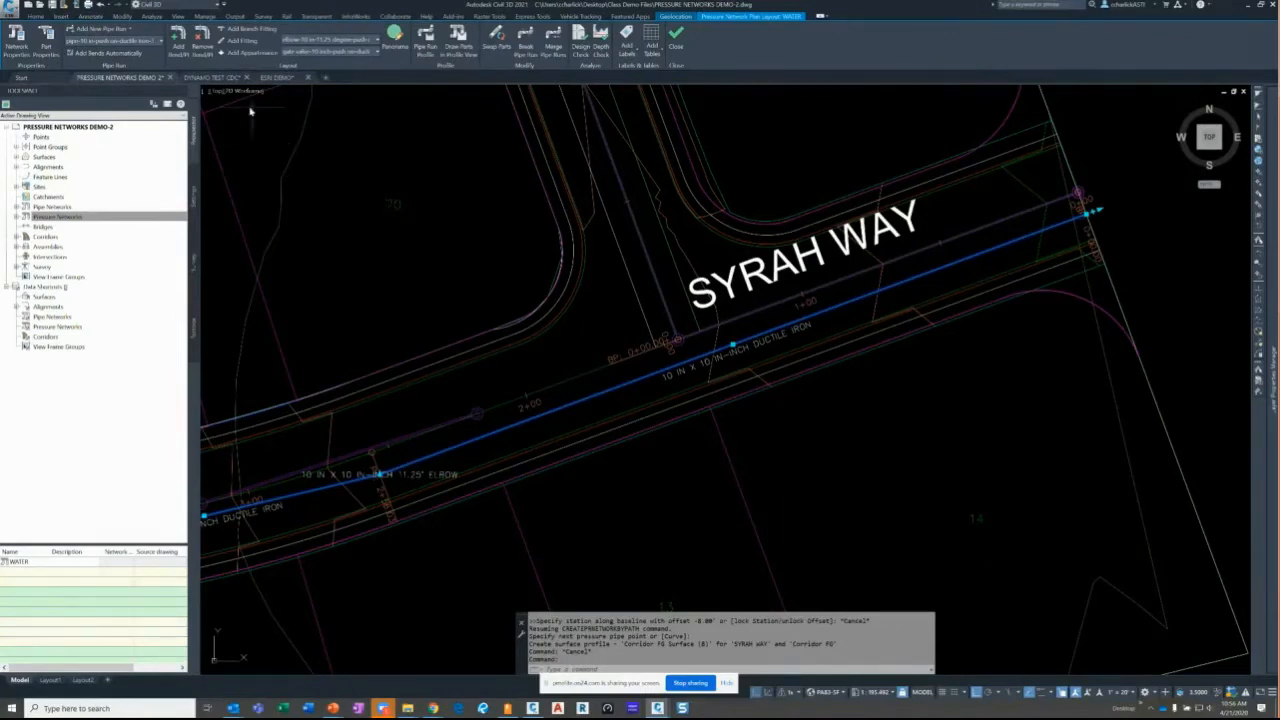
{"action": "left_click", "coordinate": [132, 31]}
{"action": "left_click", "coordinate": [143, 41]}
{"action": "left_click", "coordinate": [129, 32]}
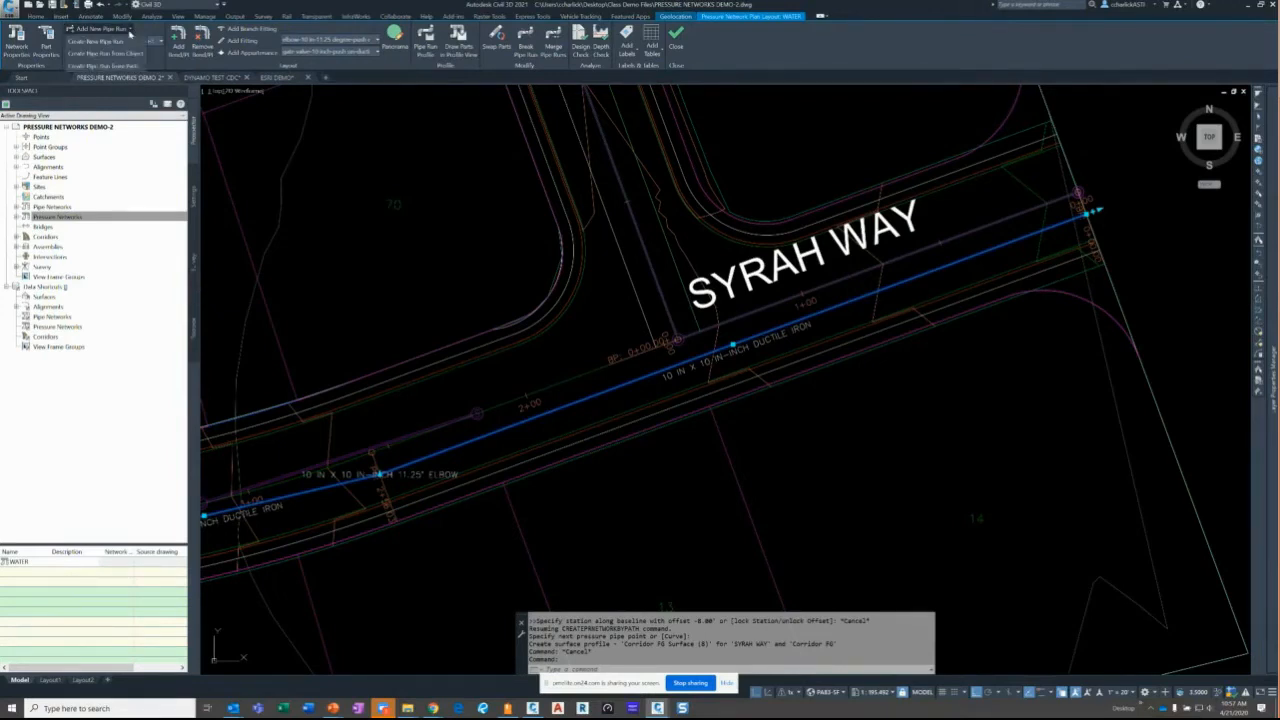
- Create a pipe run from the picked line, accept its direction, and reference Frontenac Drive
{"action": "left_click", "coordinate": [121, 53]}
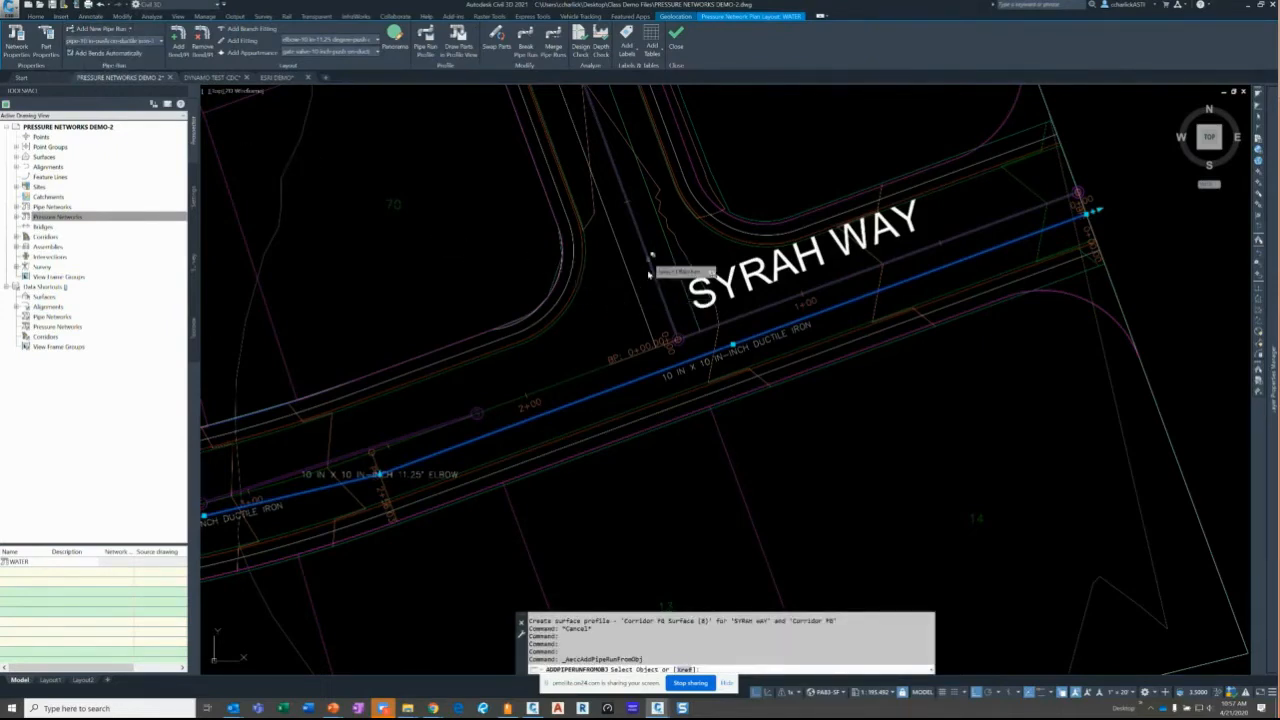
{"action": "scroll", "coordinate": [643, 370], "scroll_direction": "down", "scroll_amount": 3}
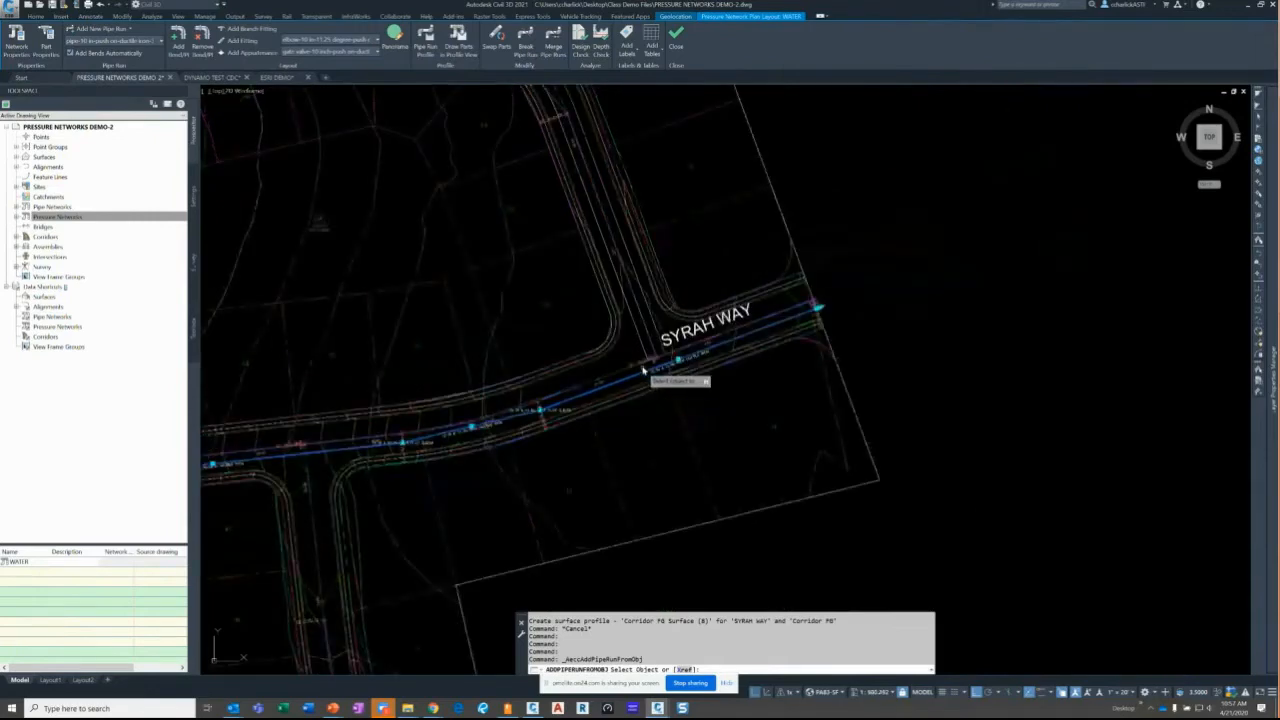
{"action": "scroll", "coordinate": [643, 370], "scroll_direction": "up", "scroll_amount": 6}
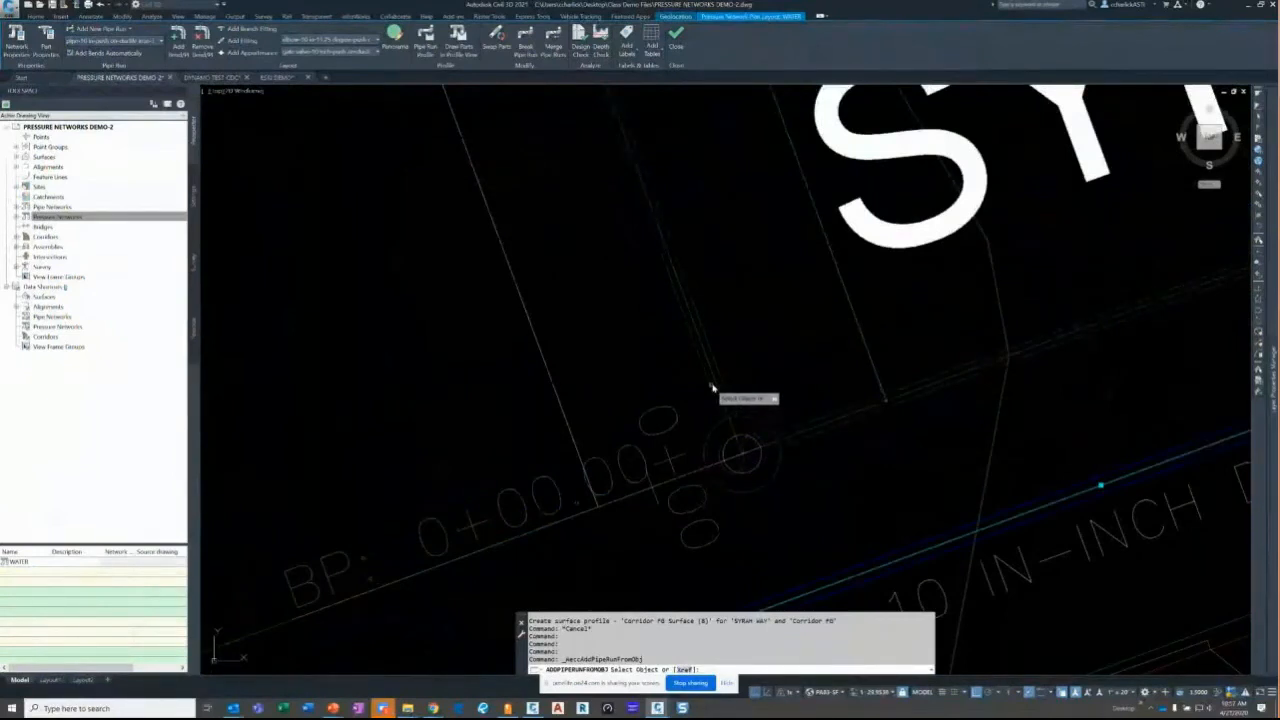
{"action": "left_click", "coordinate": [712, 388]}
{"action": "left_click", "coordinate": [737, 411]}
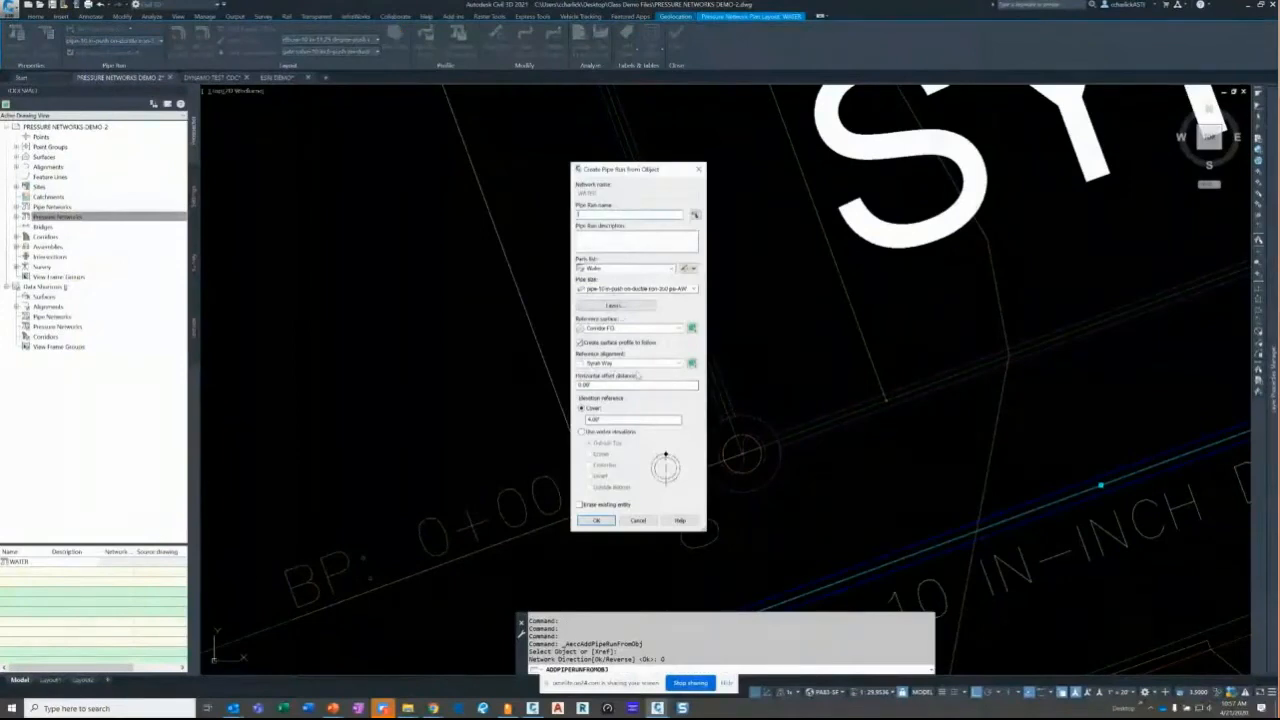
{"action": "left_click", "coordinate": [691, 363]}
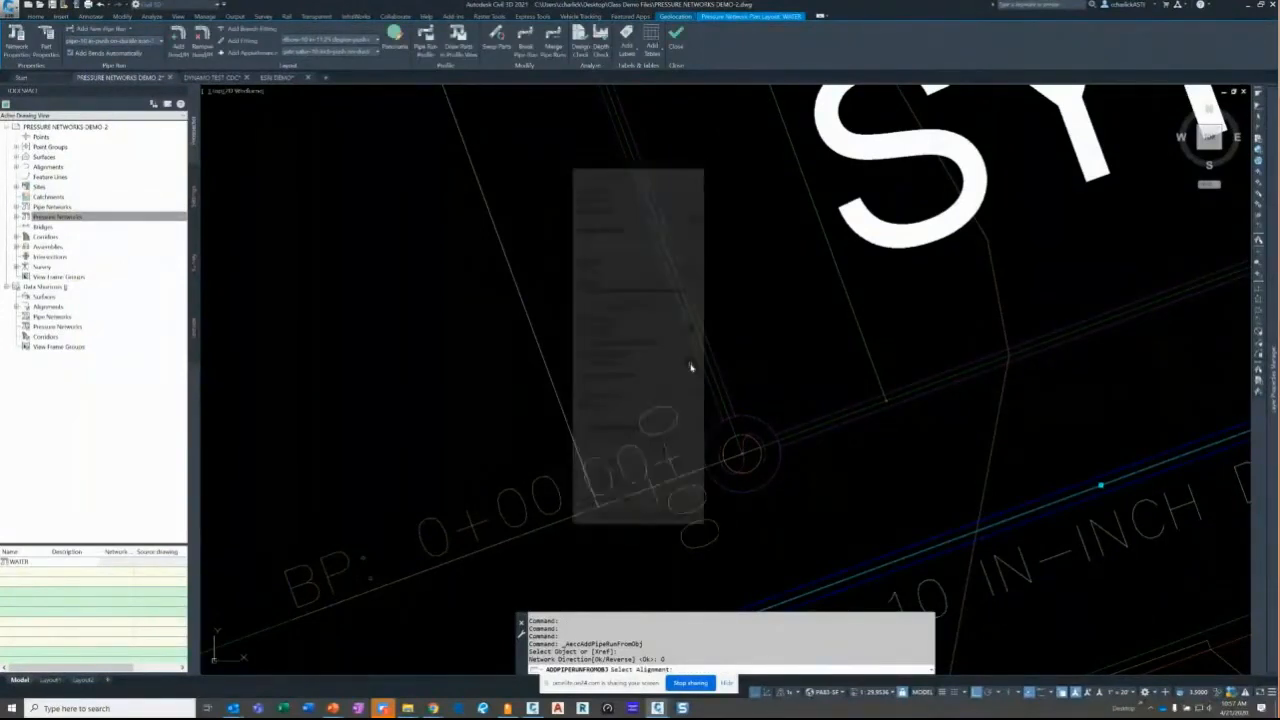
{"action": "scroll", "coordinate": [700, 455], "scroll_direction": "down", "scroll_amount": 5}
{"action": "scroll", "coordinate": [705, 468], "scroll_direction": "down", "scroll_amount": 6}
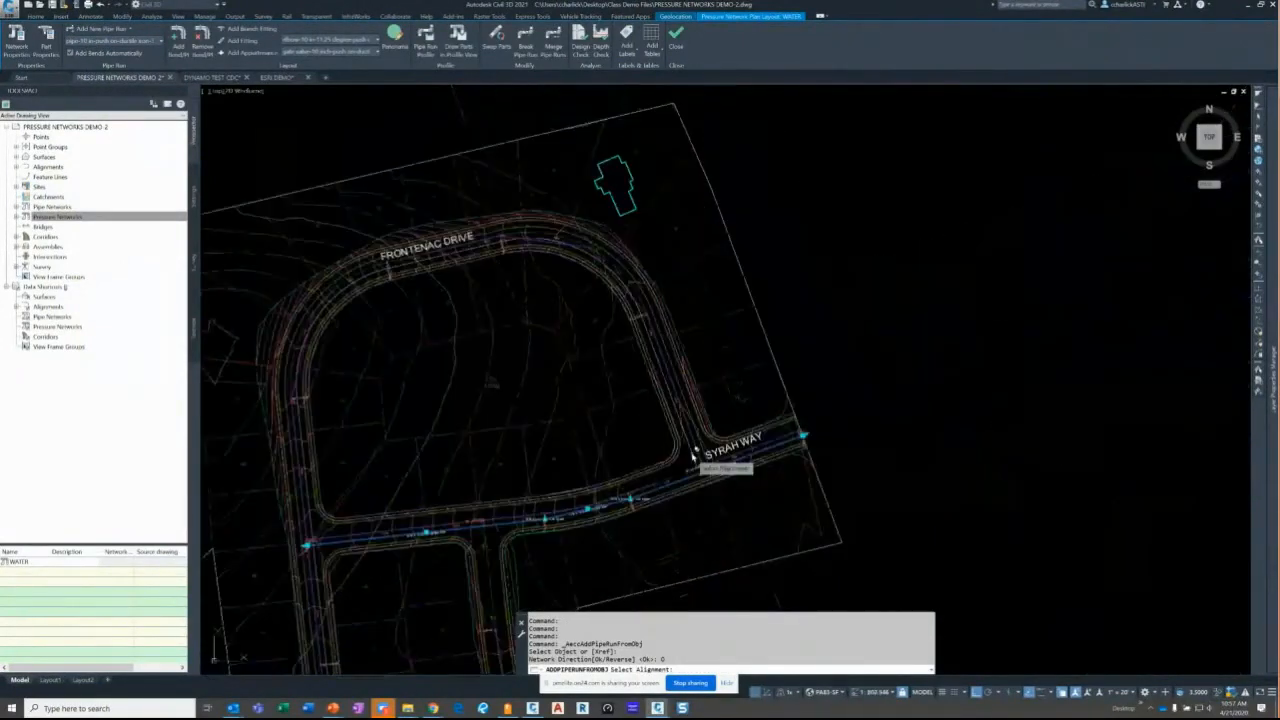
{"action": "scroll", "coordinate": [486, 264], "scroll_direction": "up", "scroll_amount": 6}
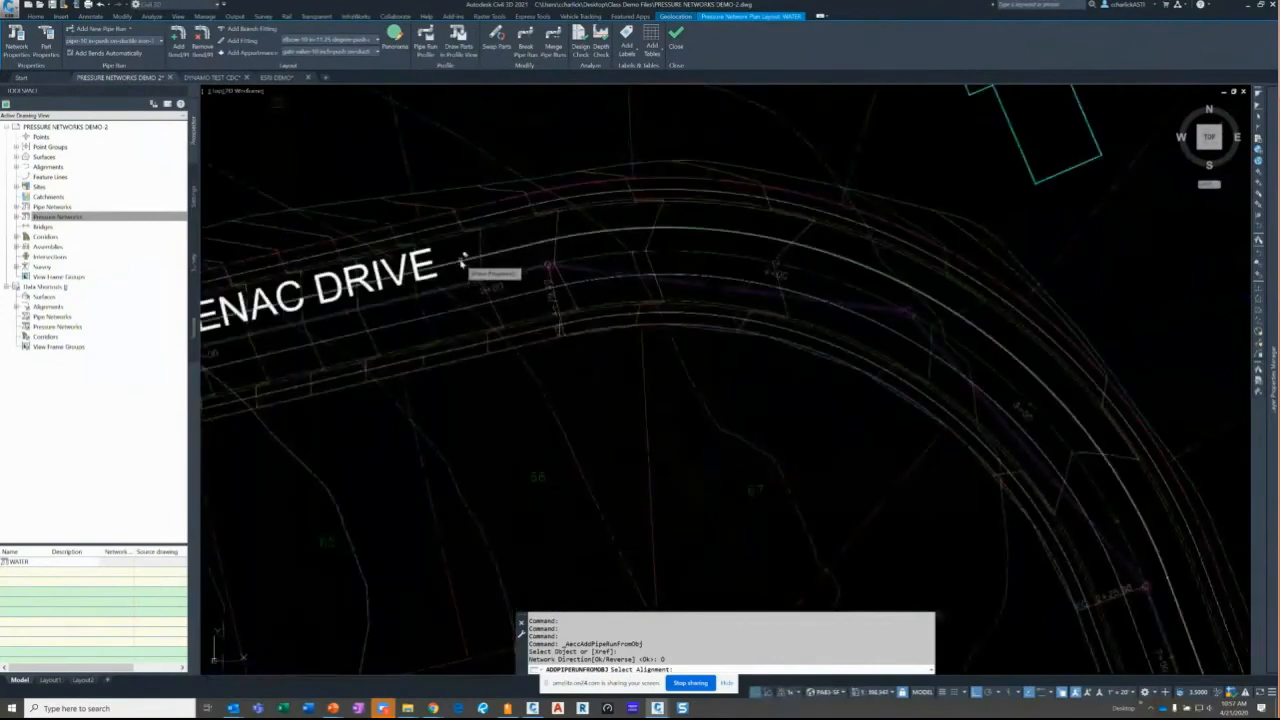
{"action": "scroll", "coordinate": [557, 276], "scroll_direction": "down", "scroll_amount": 2}
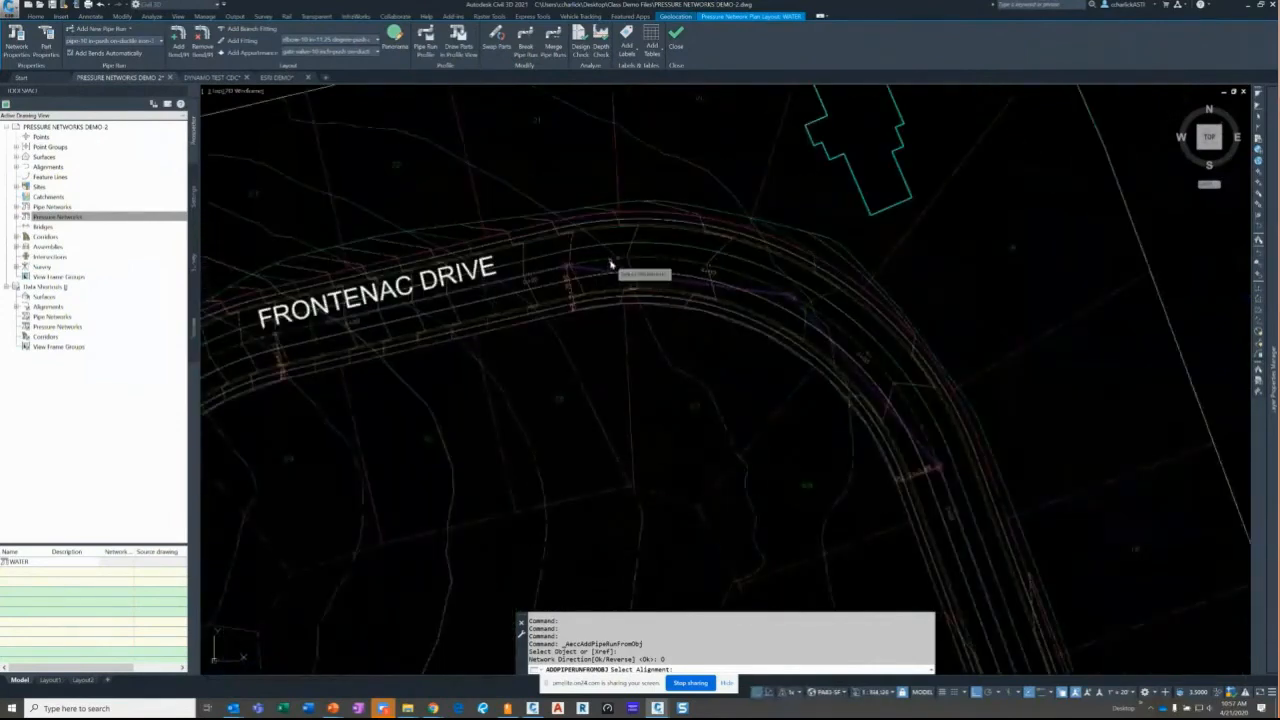
{"action": "left_click", "coordinate": [614, 266]}
- Name the run FRONTENAC DRIVE with horizontal offset 5 and 4.00' cover, then confirm
{"action": "left_click", "coordinate": [625, 216]}
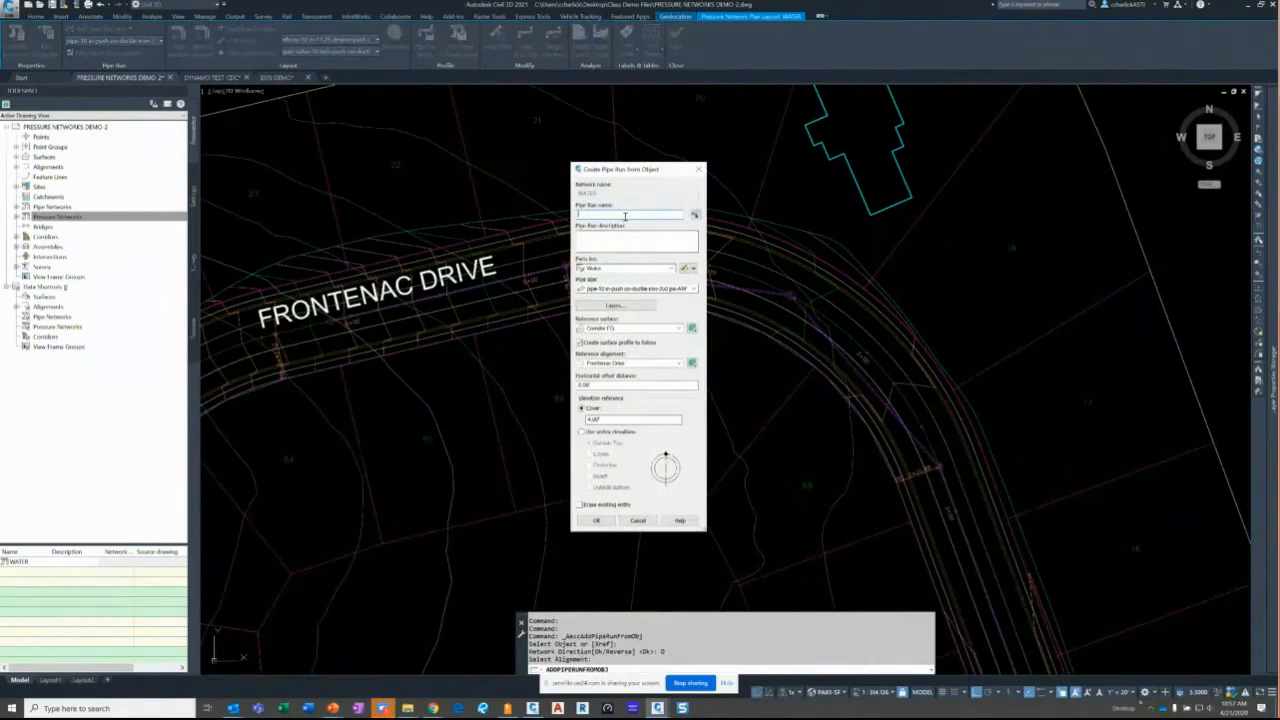
{"action": "type", "text": "FRONTENAC DRIVE"}
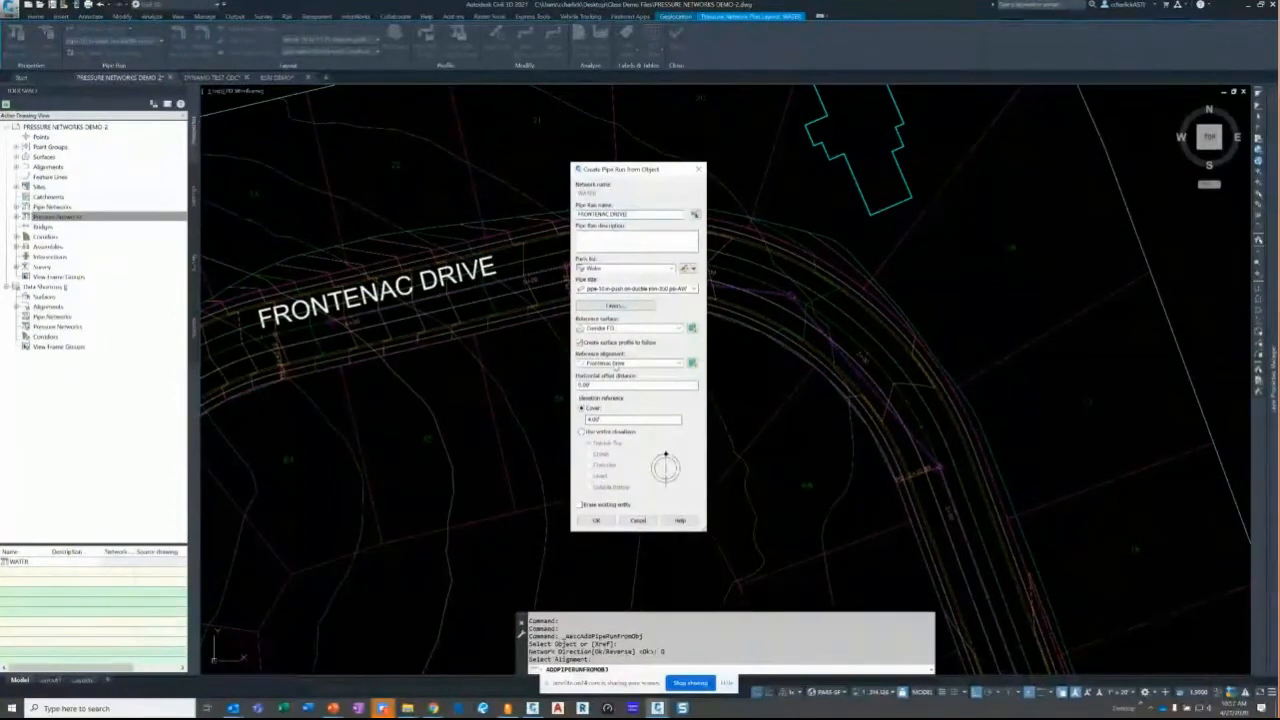
{"action": "left_click_drag", "start_coordinate": [600, 385], "coordinate": [570, 374]}
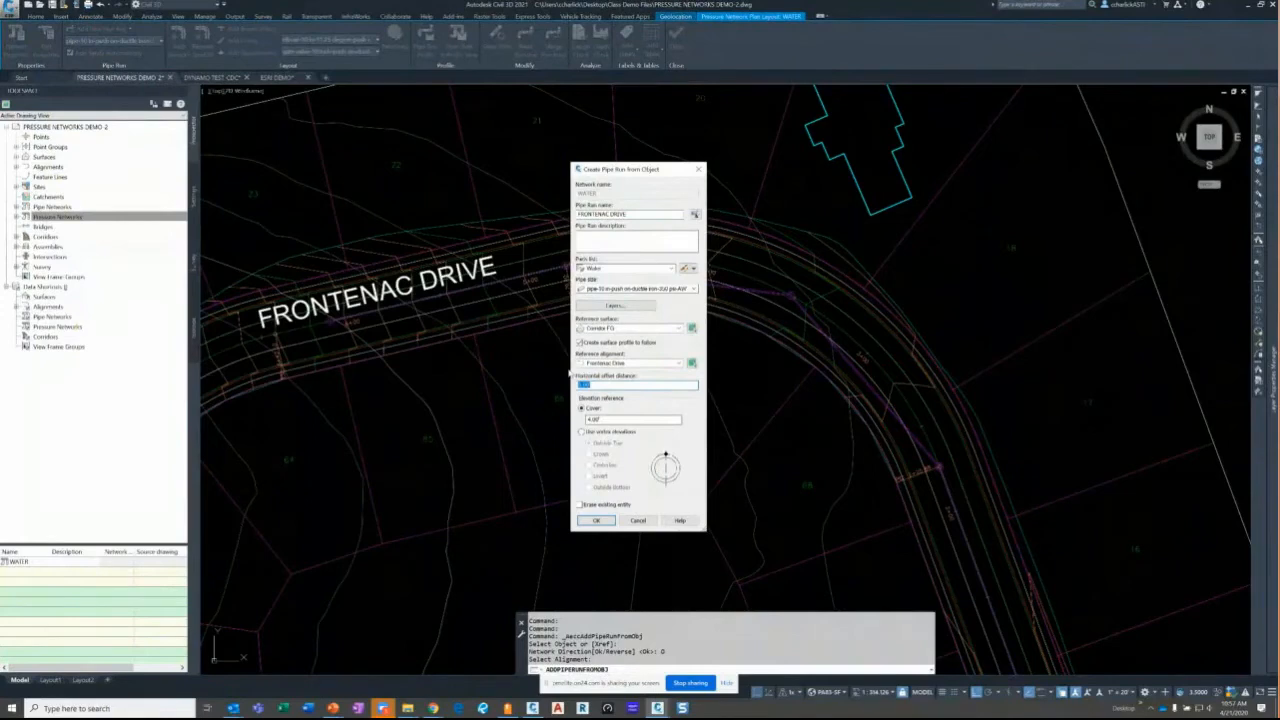
{"action": "type", "text": "5"}
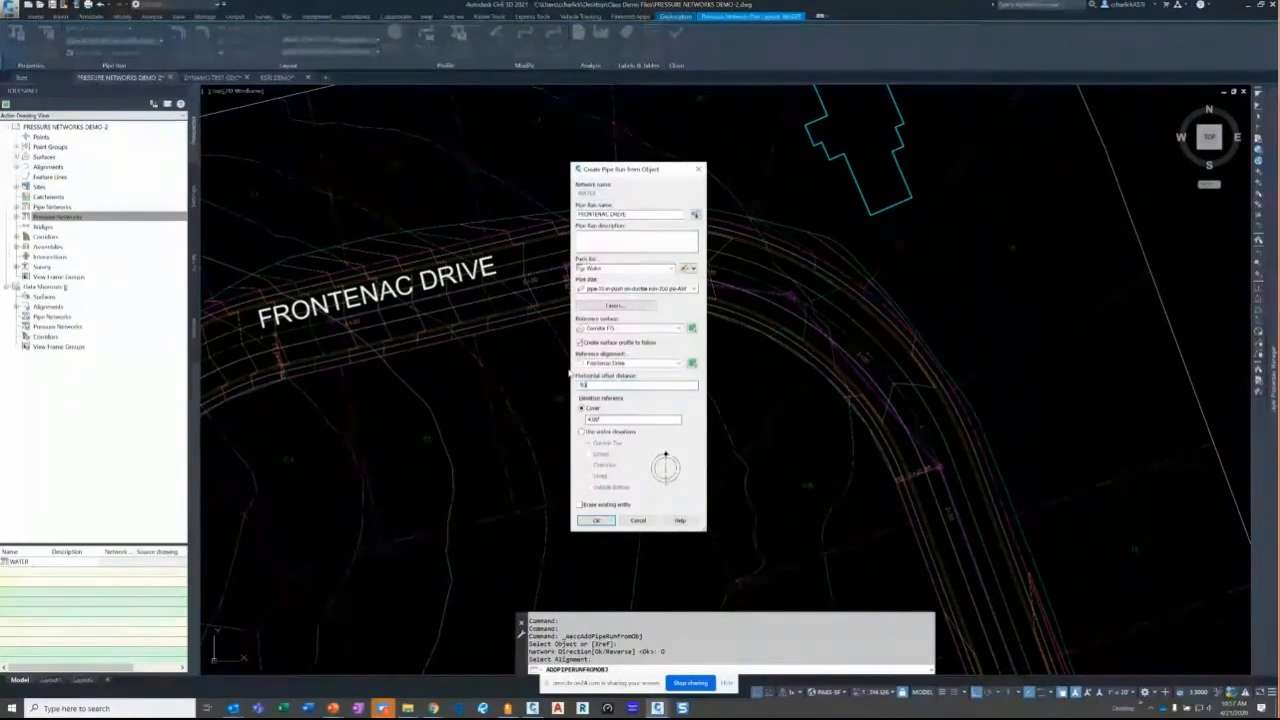
{"action": "left_click", "coordinate": [604, 420]}
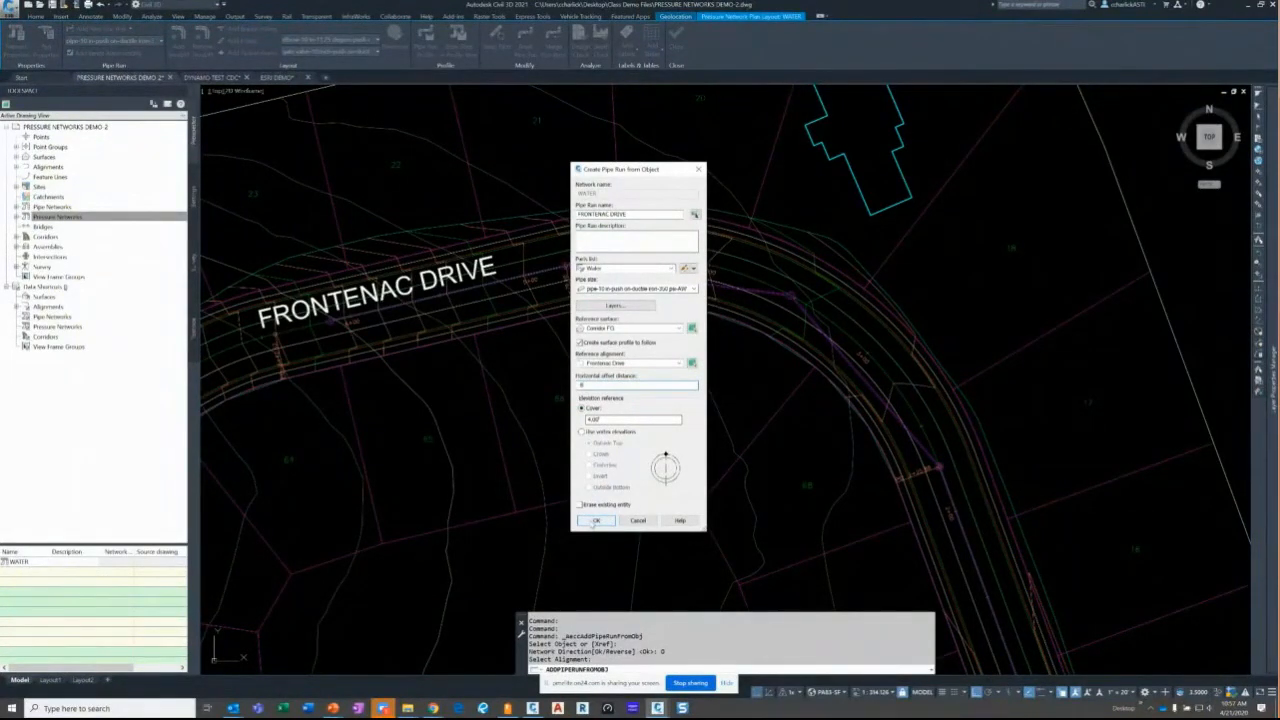
{"action": "left_click", "coordinate": [595, 521]}
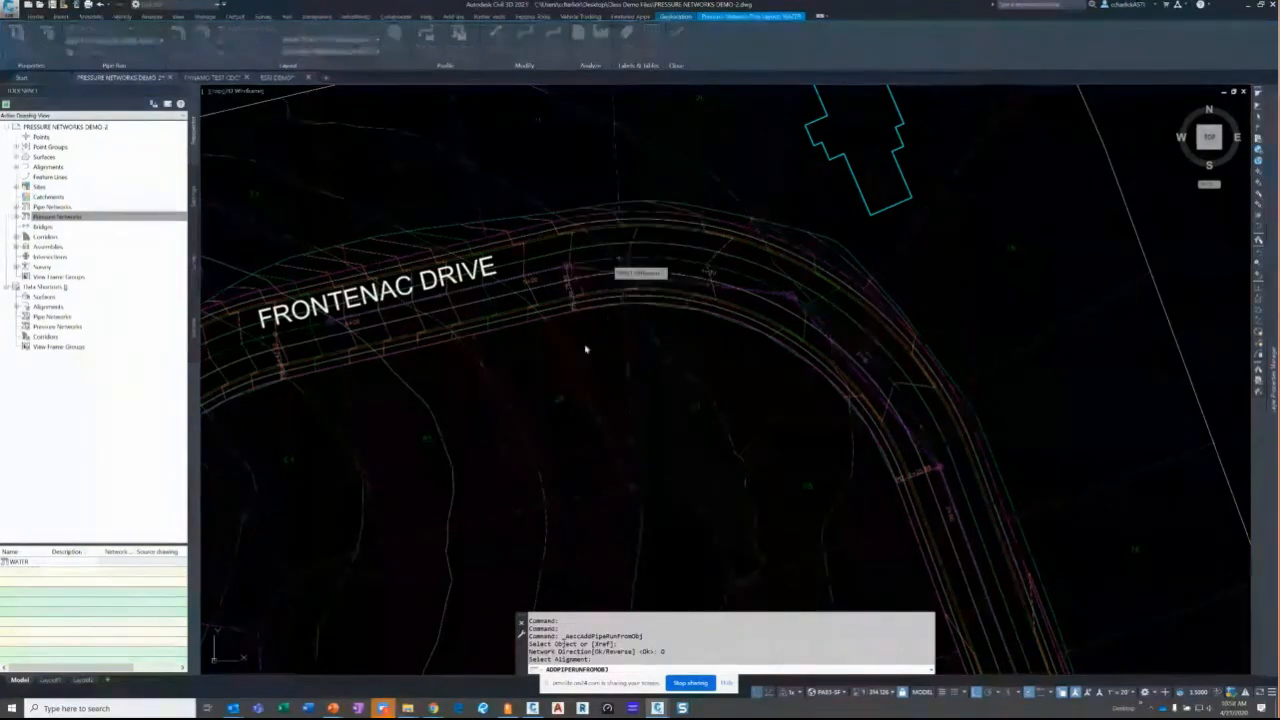
- Inspect the 10-inch Frontenac Drive pipe and zoom to its intersection with Syrah Way
{"action": "scroll", "coordinate": [708, 337], "scroll_direction": "up", "scroll_amount": 5}
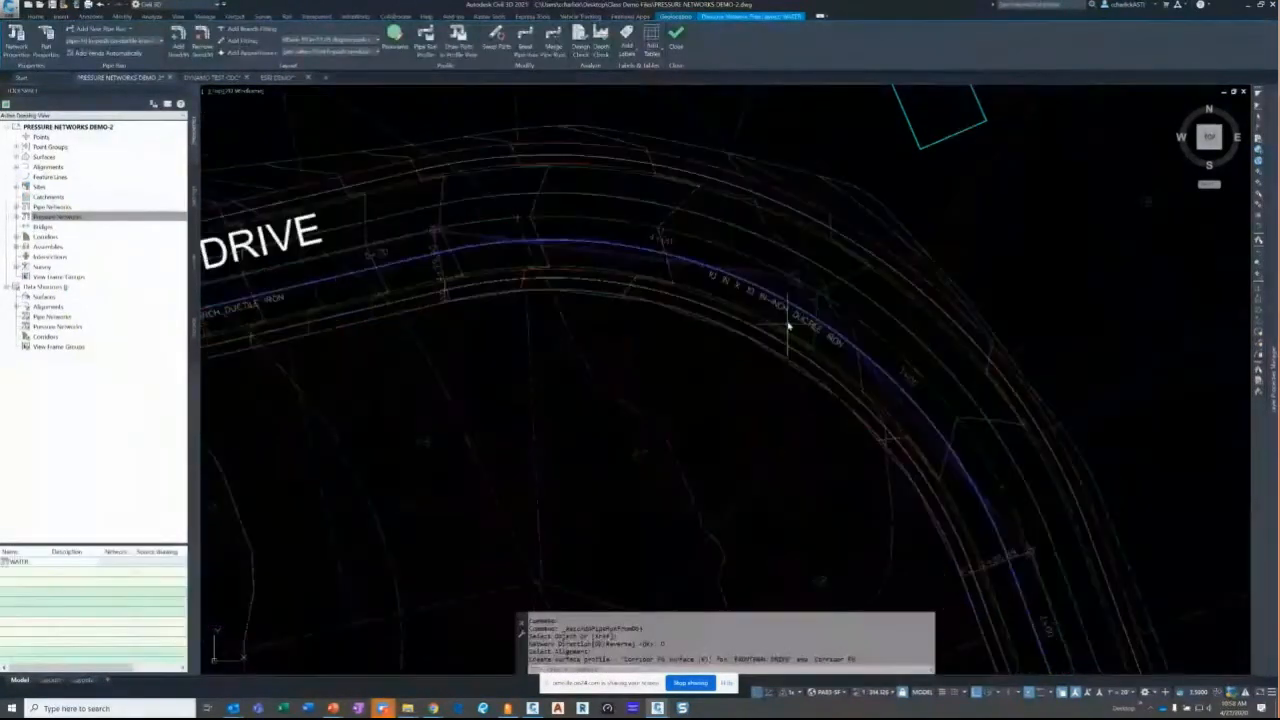
{"action": "scroll", "coordinate": [992, 425], "scroll_direction": "down", "scroll_amount": 5}
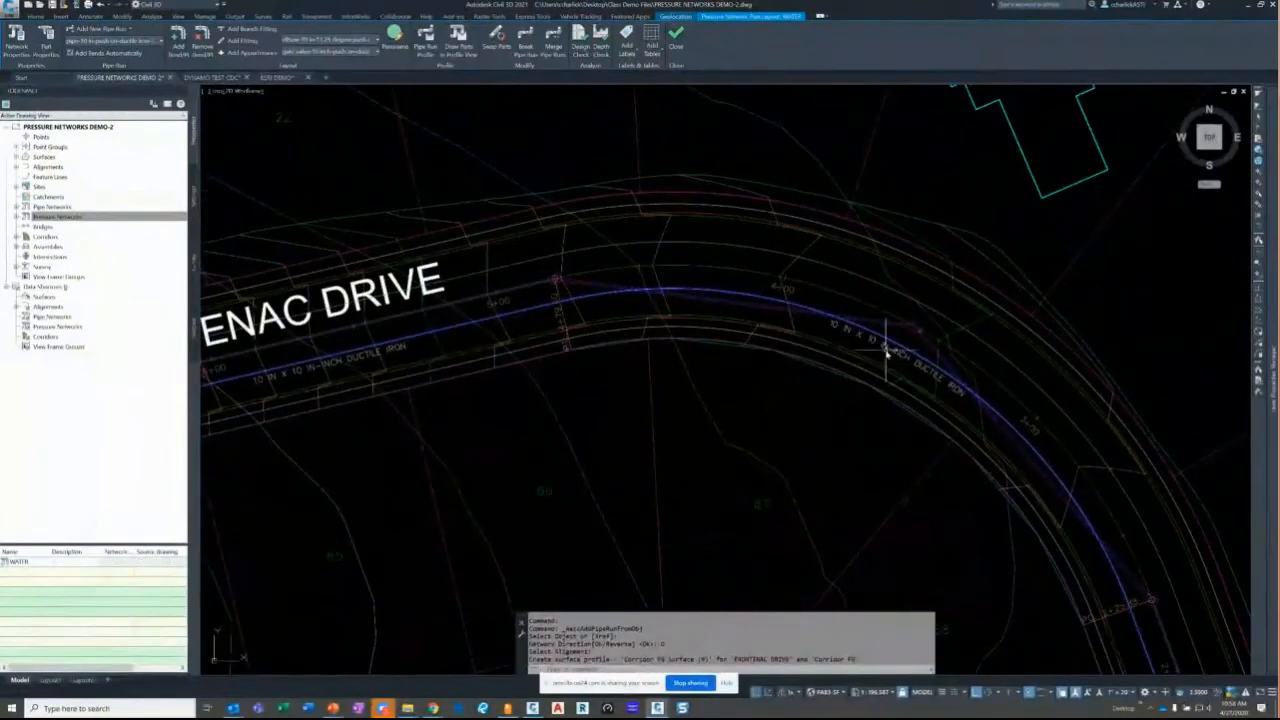
{"action": "scroll", "coordinate": [791, 320], "scroll_direction": "down", "scroll_amount": 2}
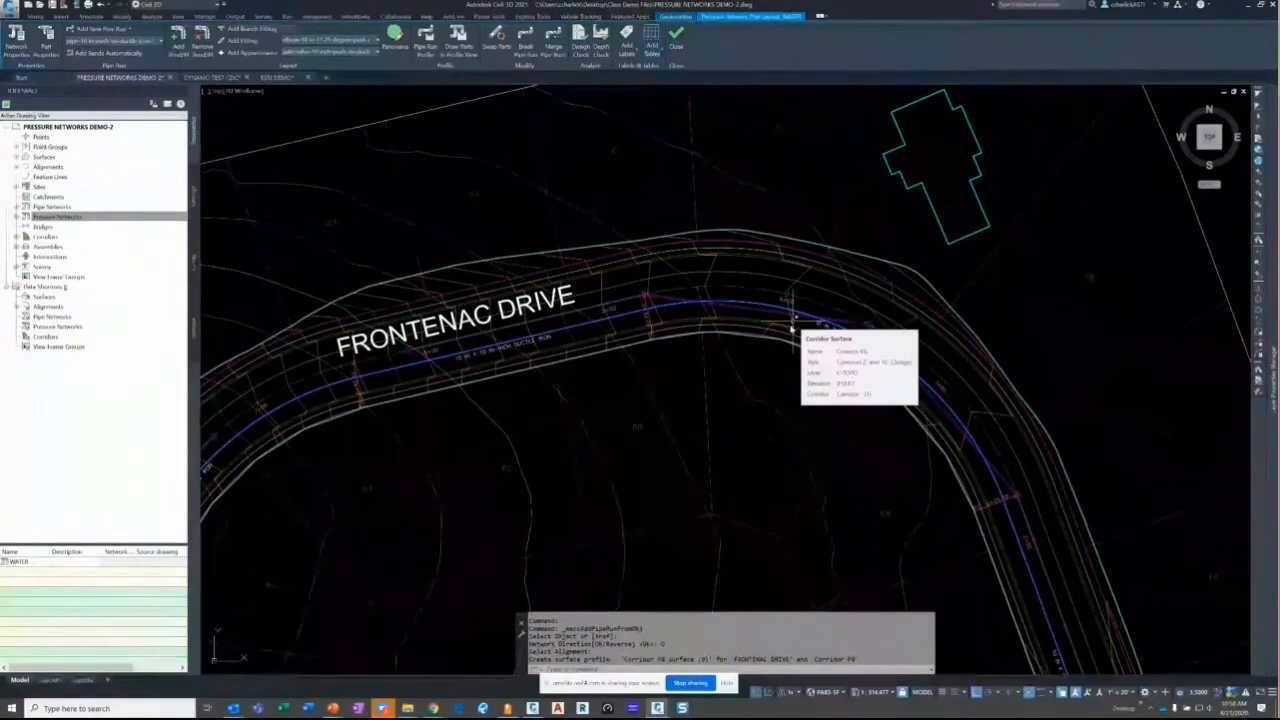
{"action": "middle_click_drag", "start_coordinate": [636, 298], "coordinate": [673, 298]}
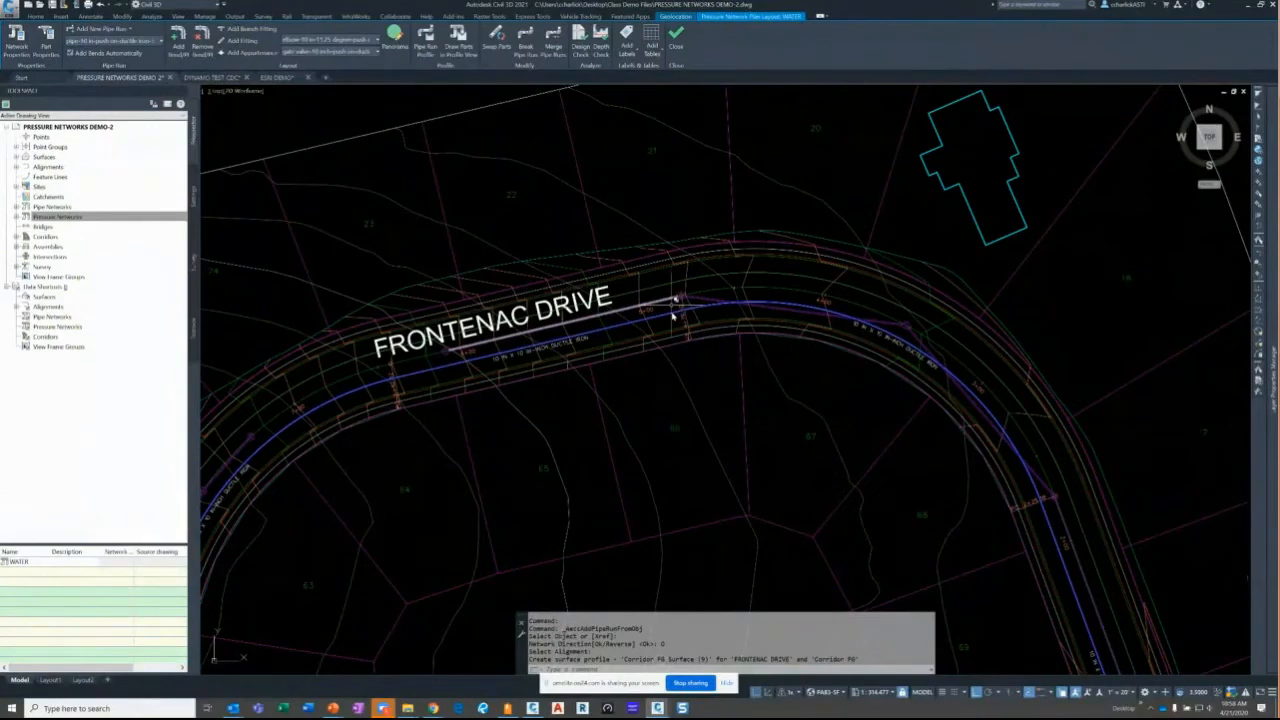
{"action": "key", "text": "Escape"}
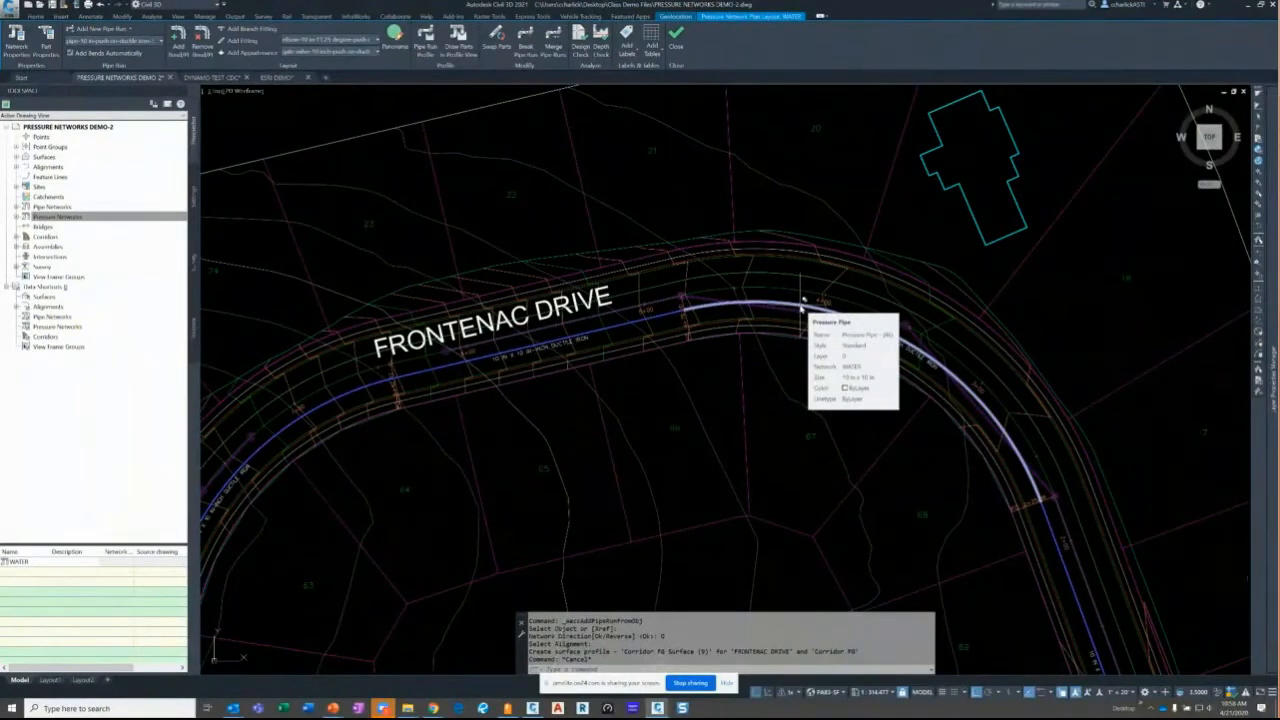
{"action": "key", "text": "Escape"}
{"action": "scroll", "coordinate": [798, 352], "scroll_direction": "down", "scroll_amount": 2}
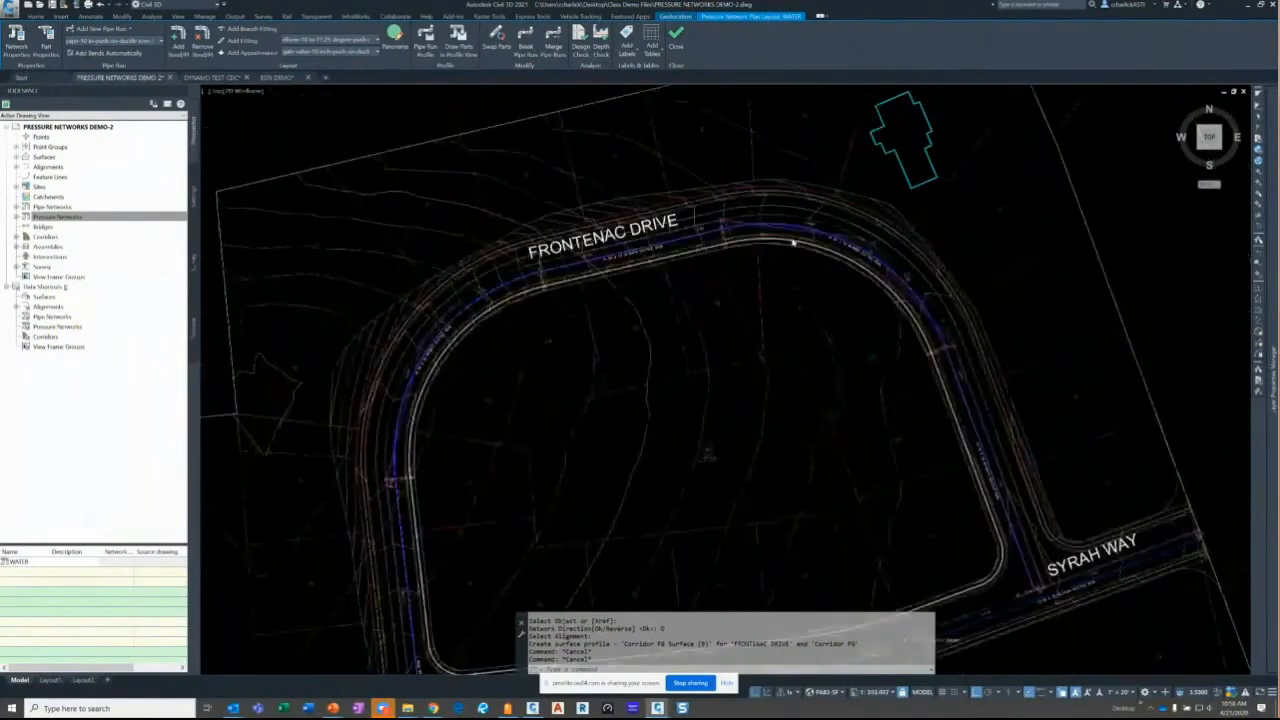
{"action": "scroll", "coordinate": [793, 242], "scroll_direction": "down", "scroll_amount": 2}
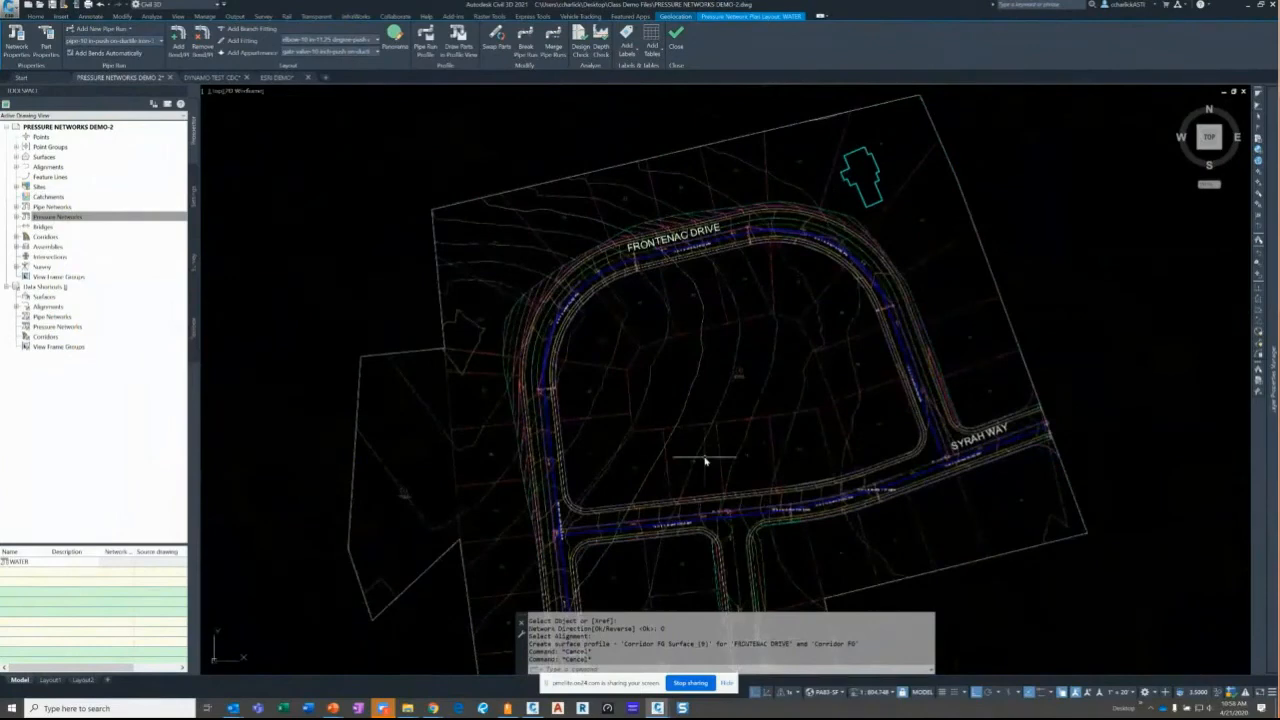
{"action": "scroll", "coordinate": [559, 547], "scroll_direction": "up", "scroll_amount": 5}
{"action": "scroll", "coordinate": [600, 480], "scroll_direction": "up", "scroll_amount": 3}
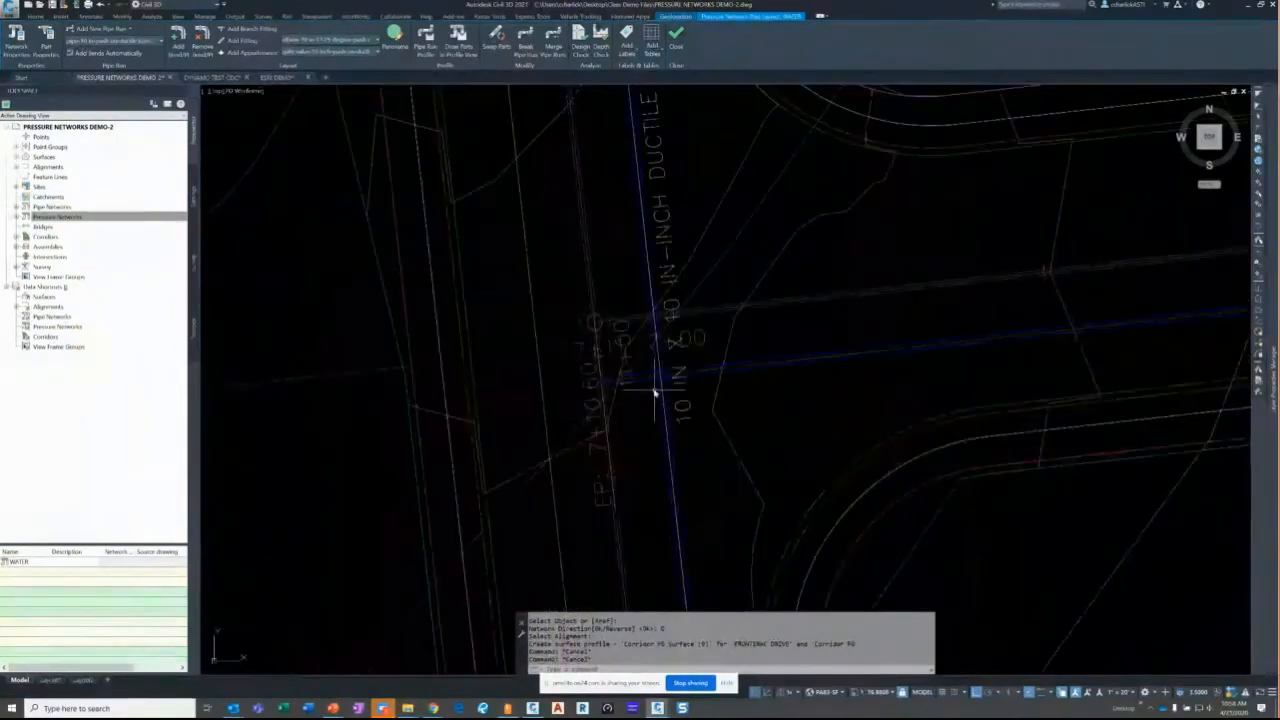
- Stretch the Frontenac pipe's end with the Nearest snap onto the Syrah Way main
{"action": "left_click", "coordinate": [651, 380]}
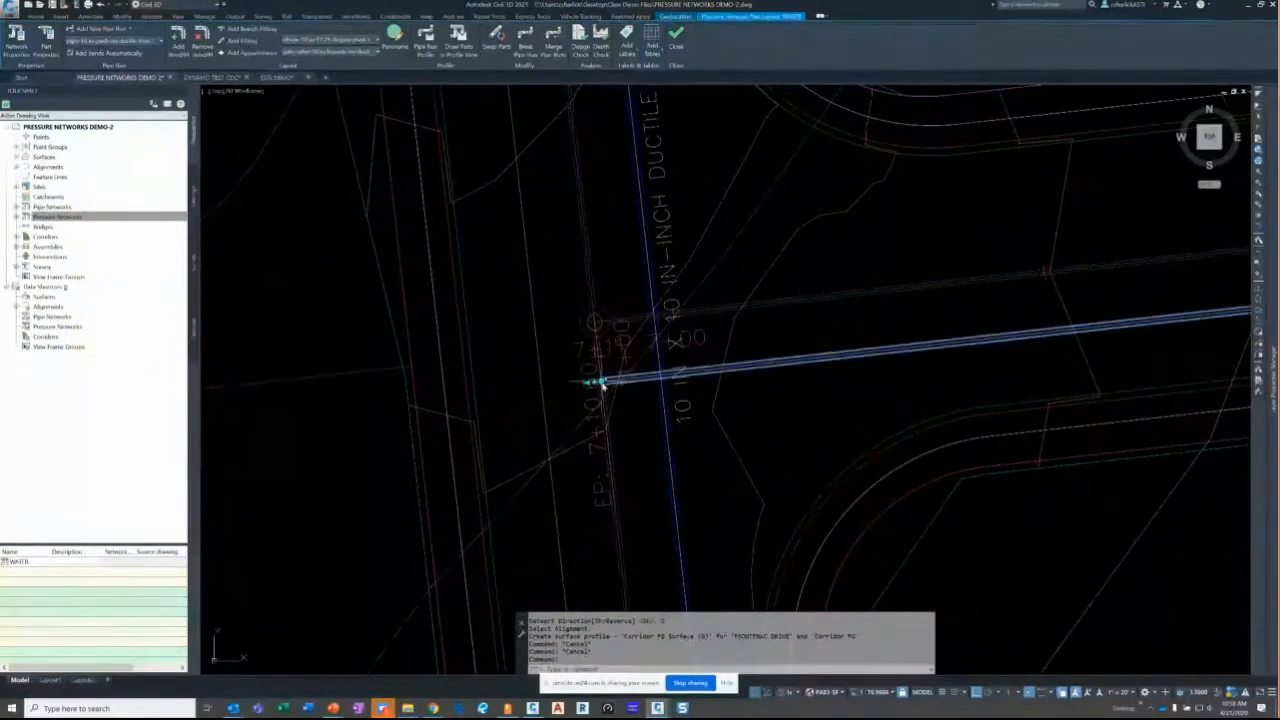
{"action": "left_click", "coordinate": [598, 382]}
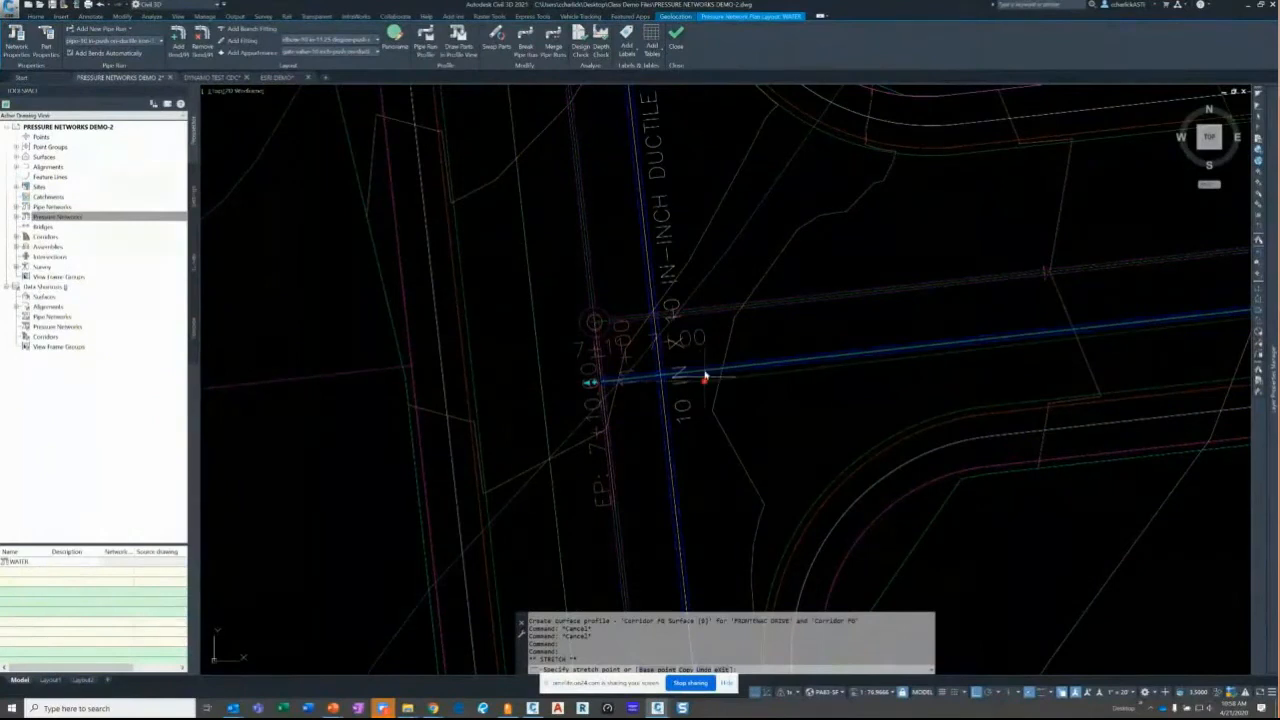
{"action": "type", "text": "nea"}
{"action": "key", "text": "Return"}
{"action": "scroll", "coordinate": [703, 375], "scroll_direction": "up", "scroll_amount": 2}
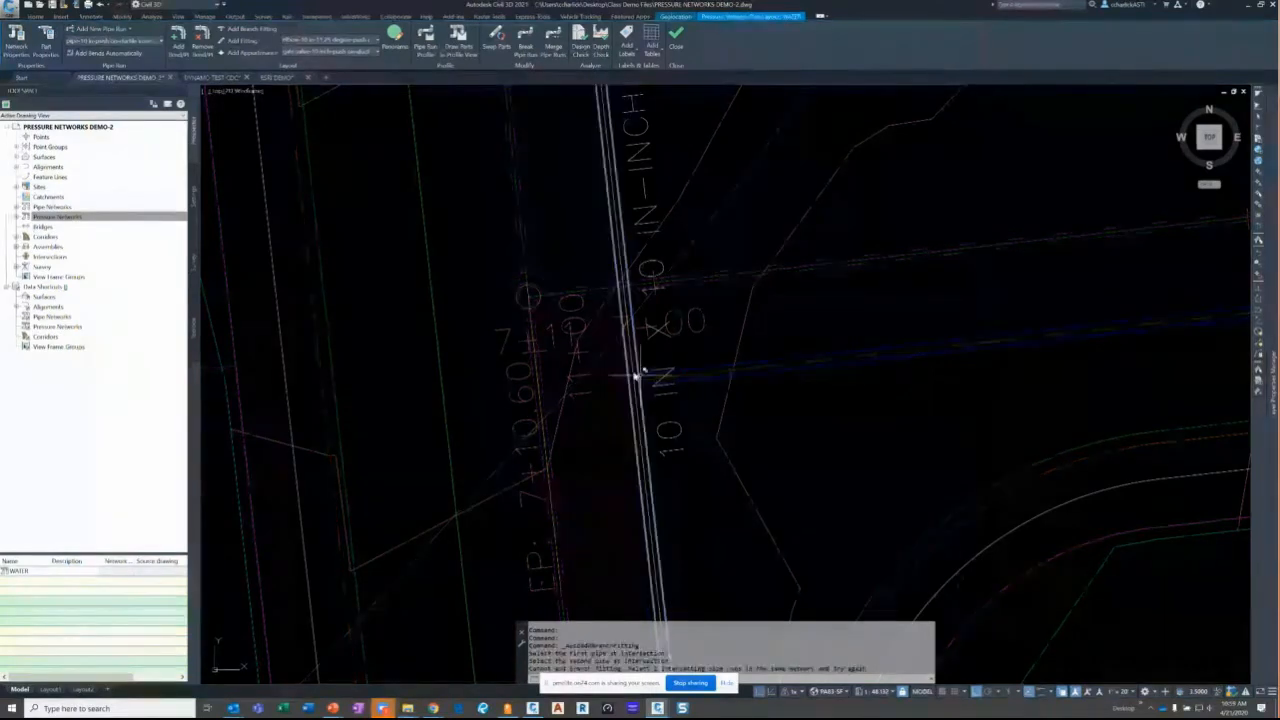
{"action": "scroll", "coordinate": [636, 376], "scroll_direction": "down", "scroll_amount": 3}
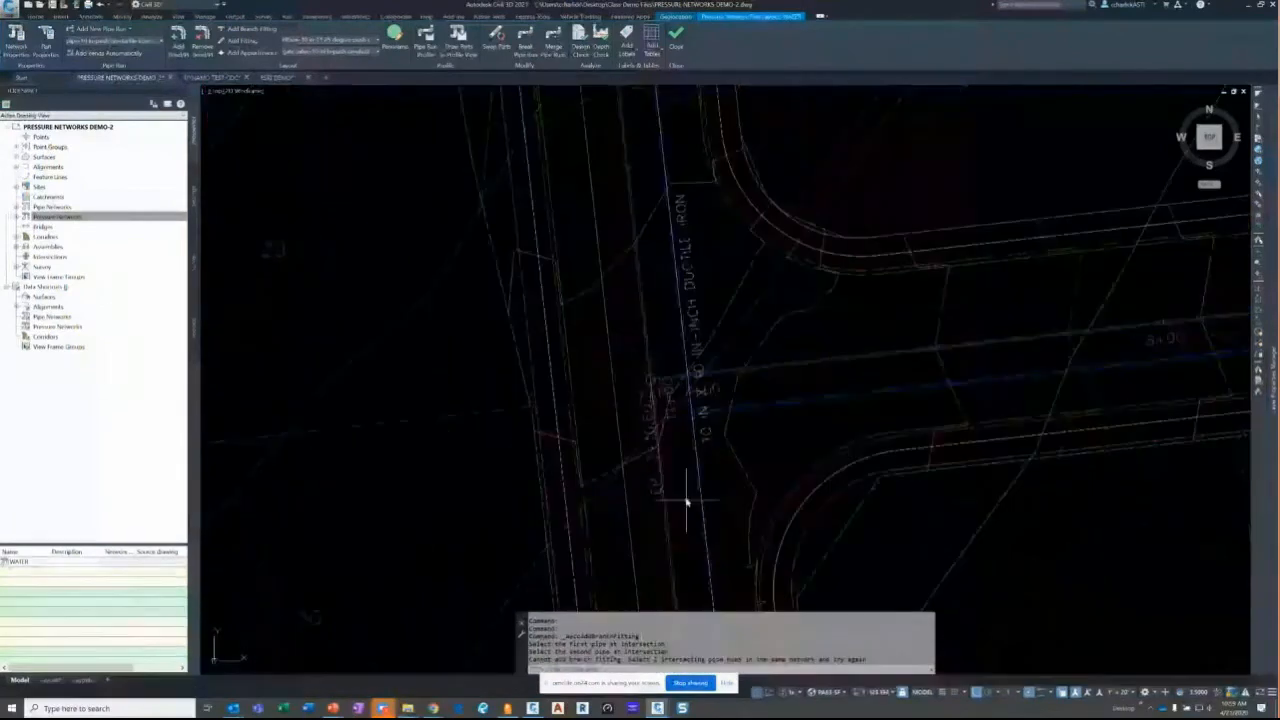
{"action": "scroll", "coordinate": [626, 465], "scroll_direction": "down", "scroll_amount": 3}
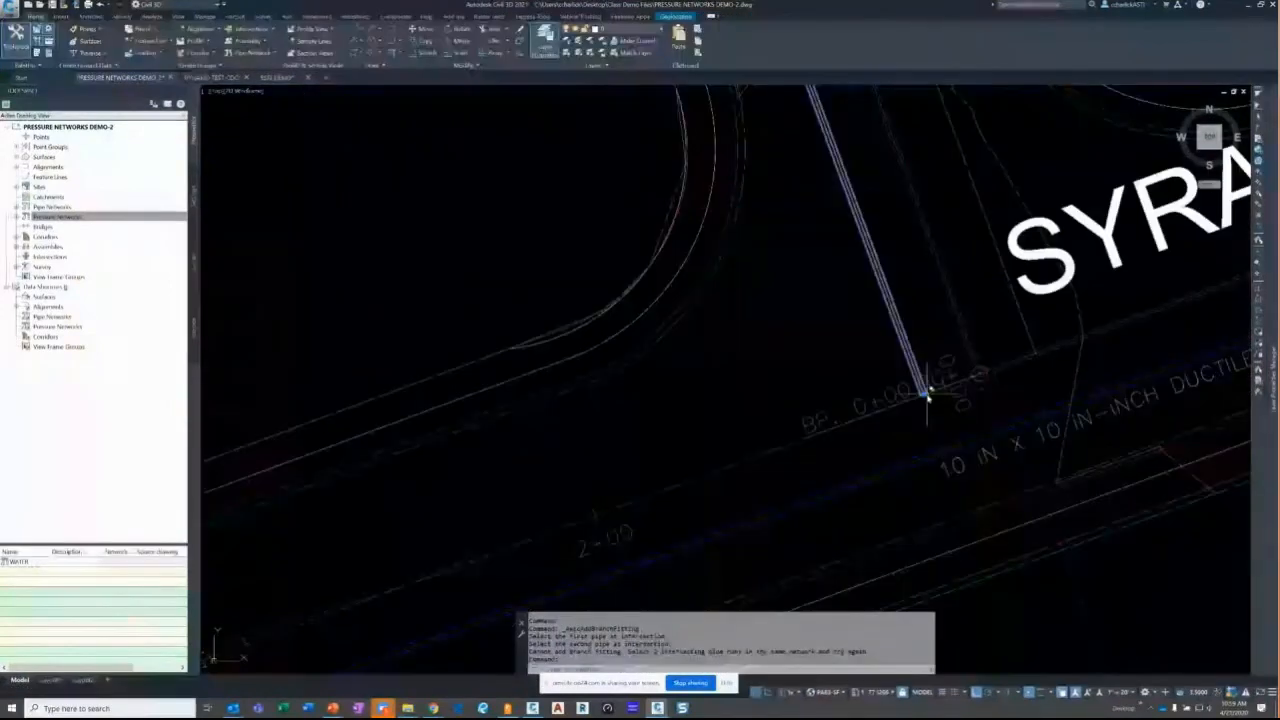
- Drop the pipe end onto the lower main and try a branch fitting, which fails
{"action": "left_click", "coordinate": [926, 393]}
{"action": "scroll", "coordinate": [922, 401], "scroll_direction": "up", "scroll_amount": 3}
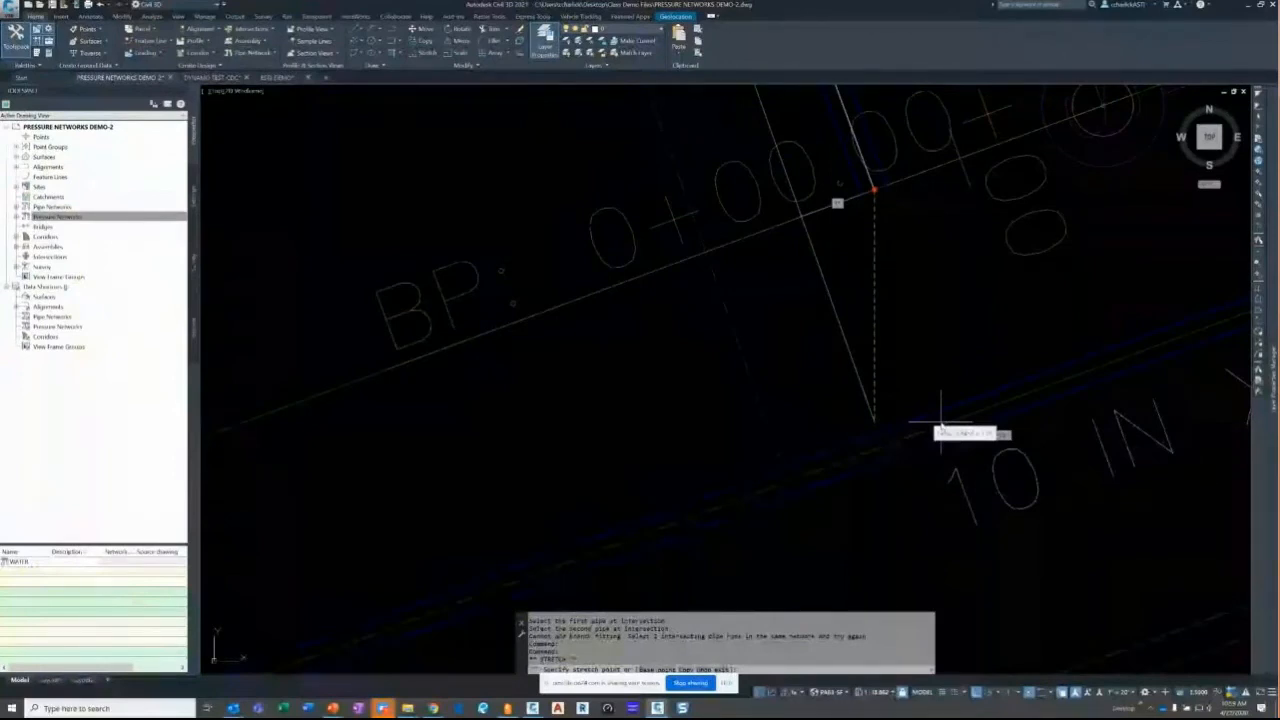
{"action": "left_click", "coordinate": [938, 420]}
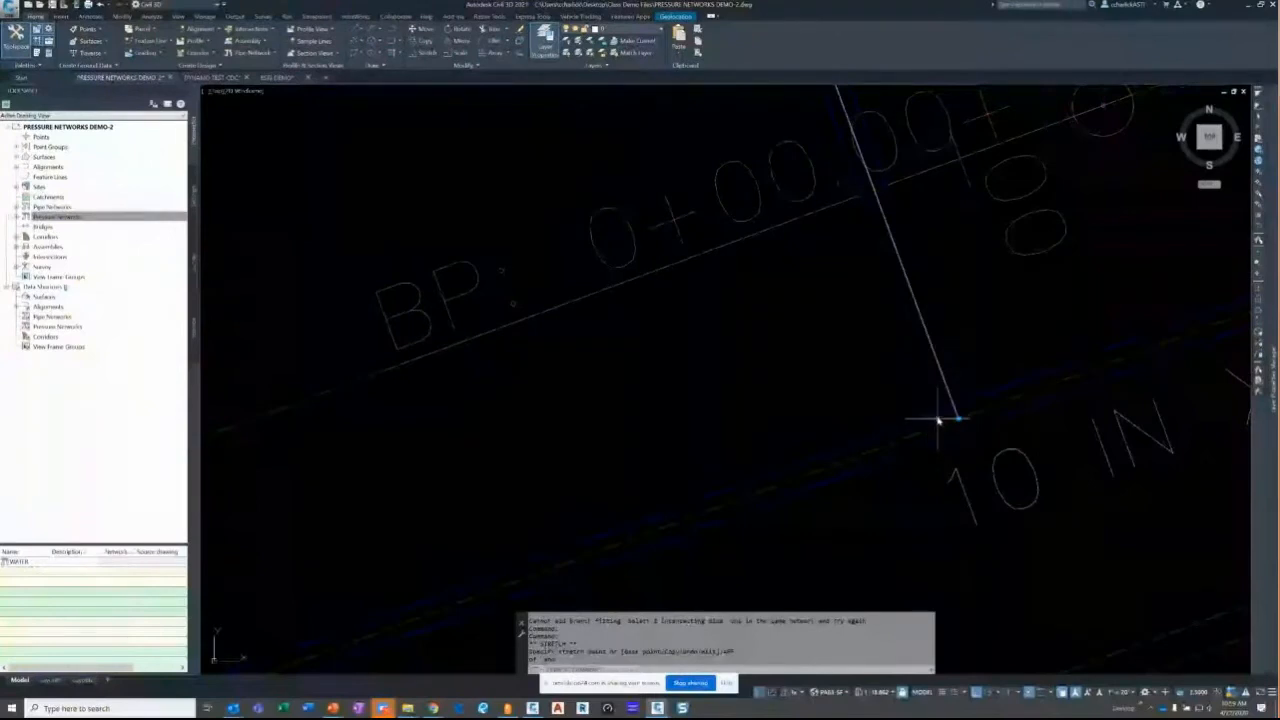
{"action": "left_click", "coordinate": [872, 194]}
{"action": "left_click", "coordinate": [899, 257]}
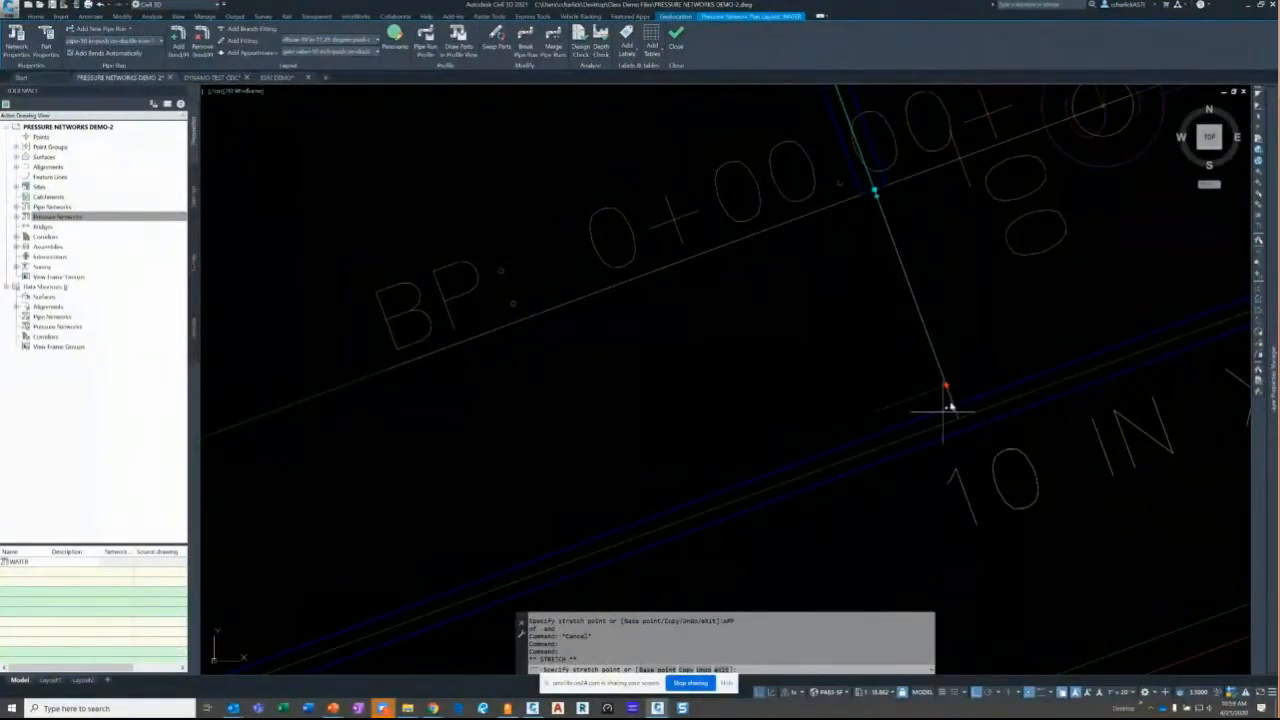
{"action": "key", "text": "Escape"}
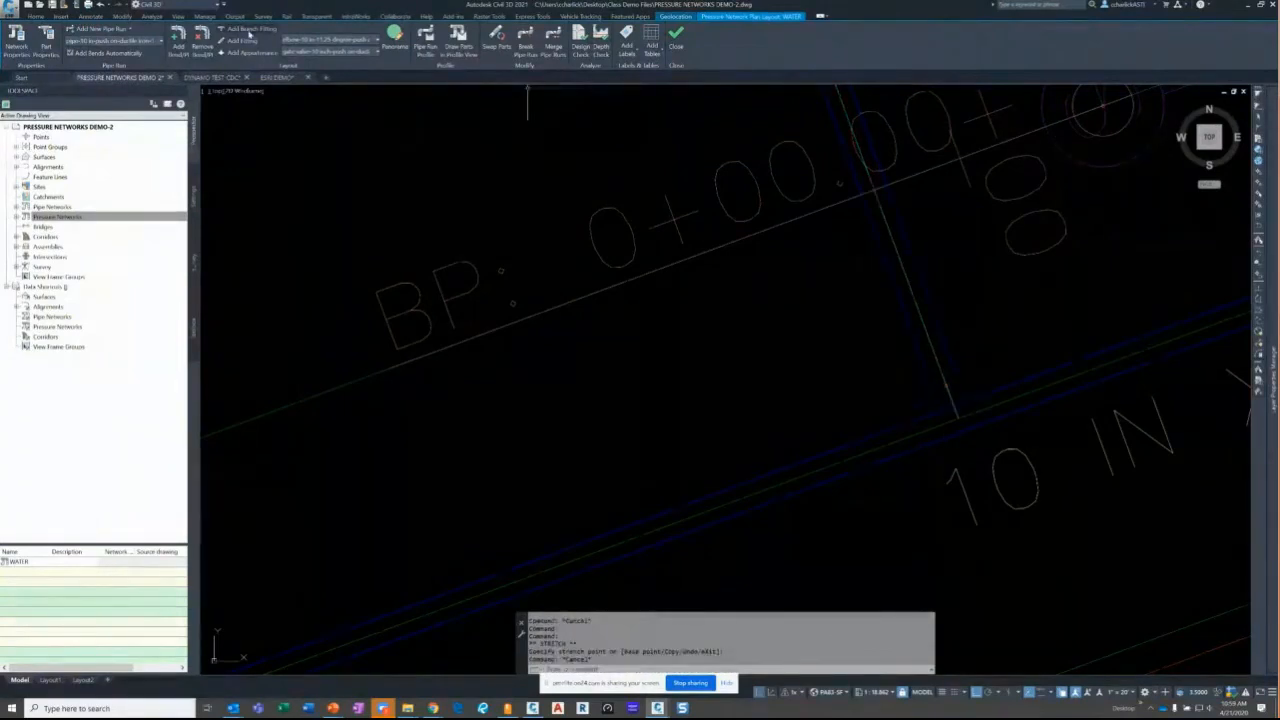
{"action": "left_click", "coordinate": [964, 392]}
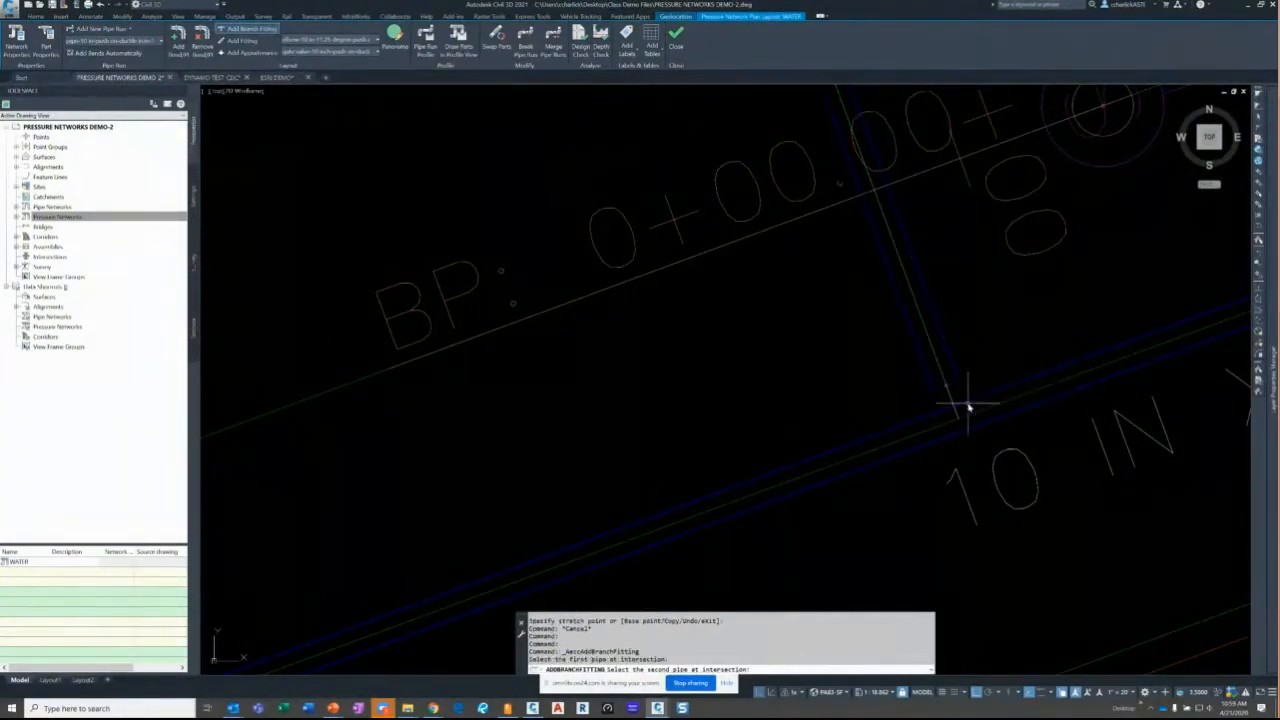
{"action": "left_click", "coordinate": [967, 406]}
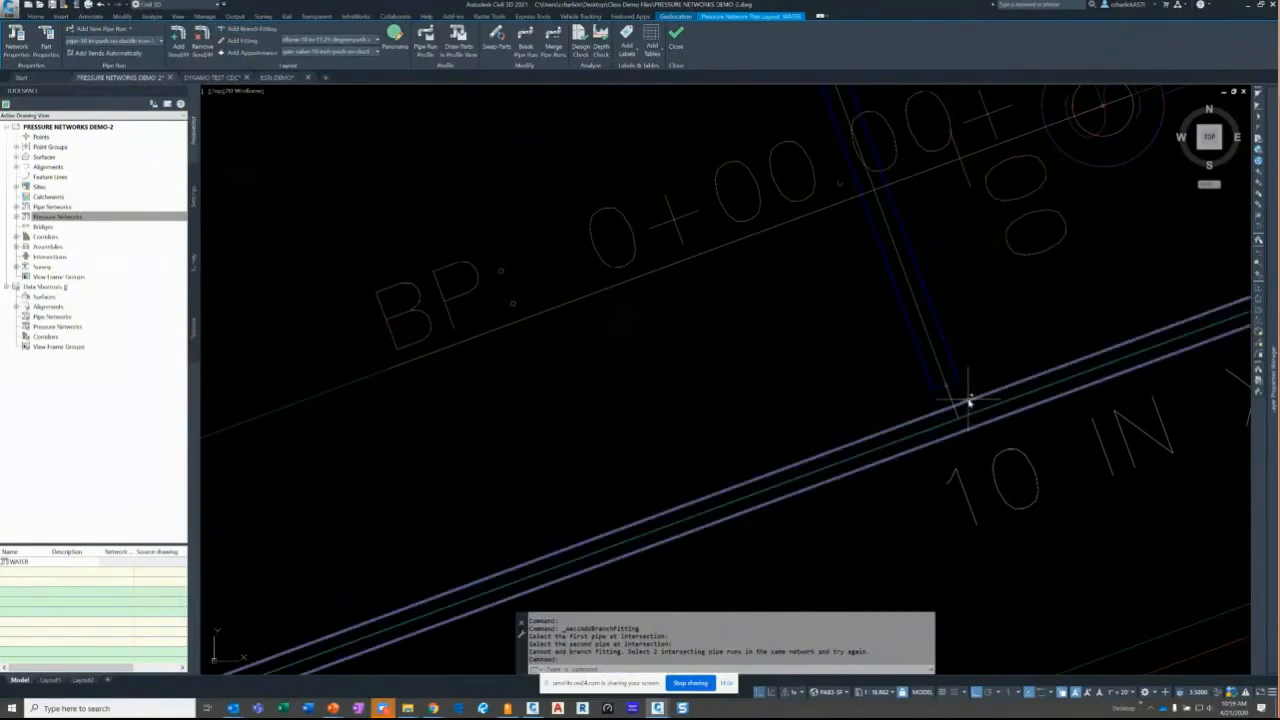
{"action": "key", "text": "Escape"}
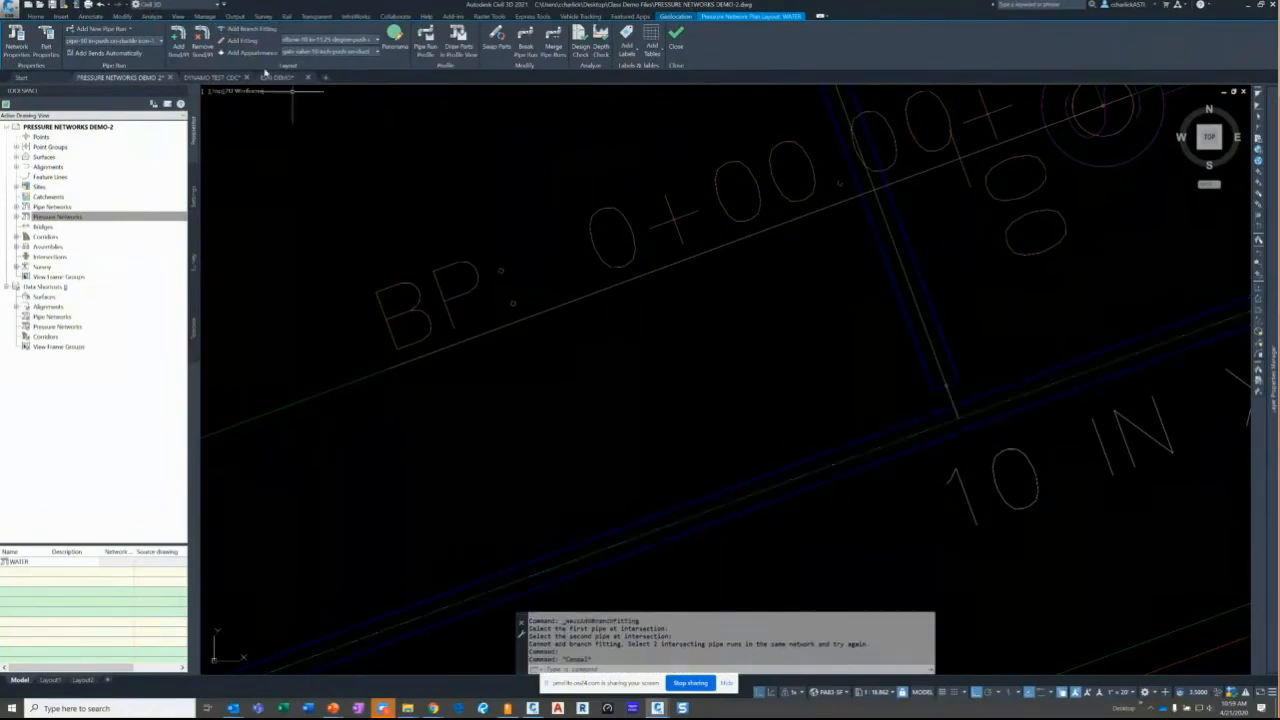
- Re-stretch the diagonal pipe's end onto the Syrah Way main line
{"action": "left_click", "coordinate": [940, 390]}
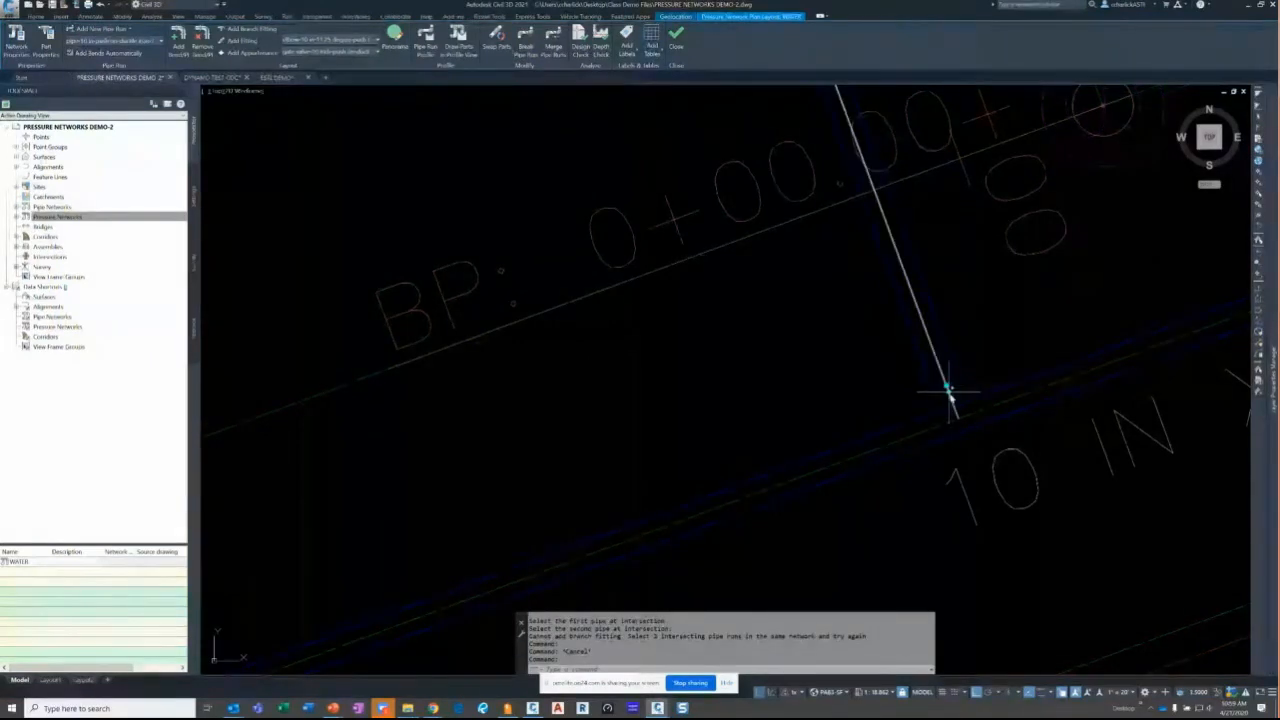
{"action": "left_click", "coordinate": [946, 390]}
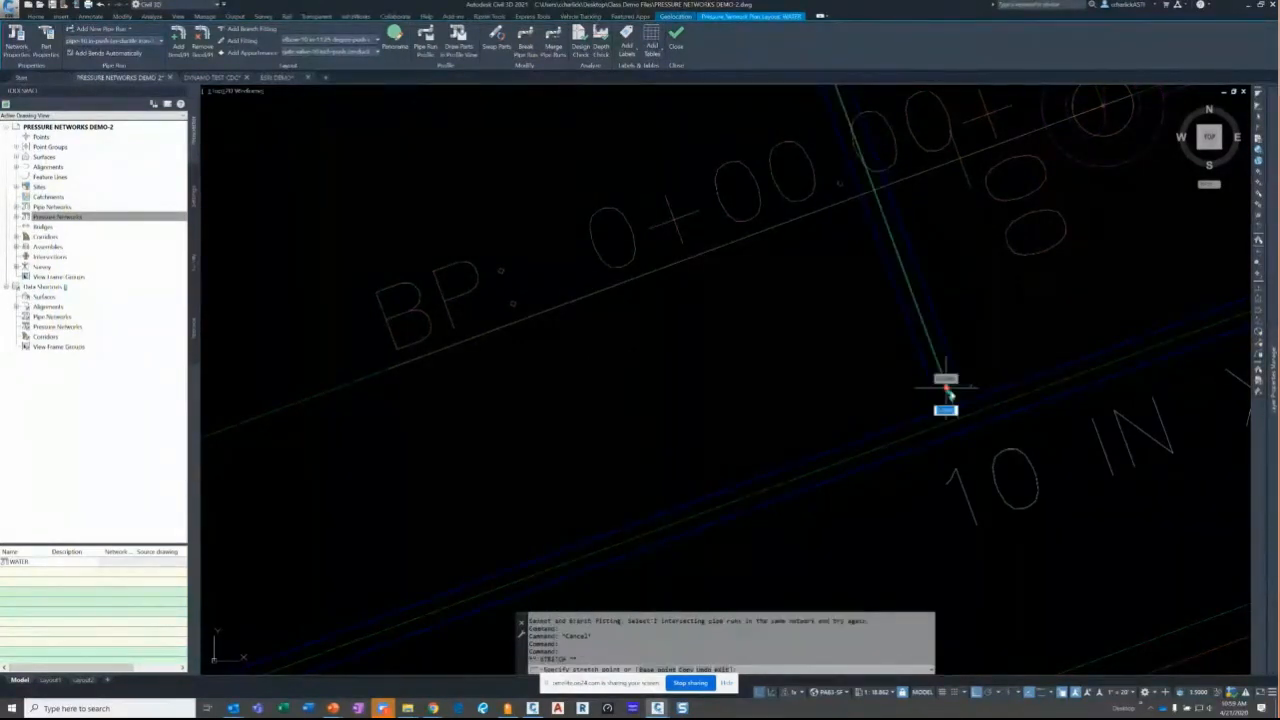
{"action": "scroll", "coordinate": [960, 404], "scroll_direction": "up", "scroll_amount": 1}
{"action": "scroll", "coordinate": [962, 403], "scroll_direction": "up", "scroll_amount": 3}
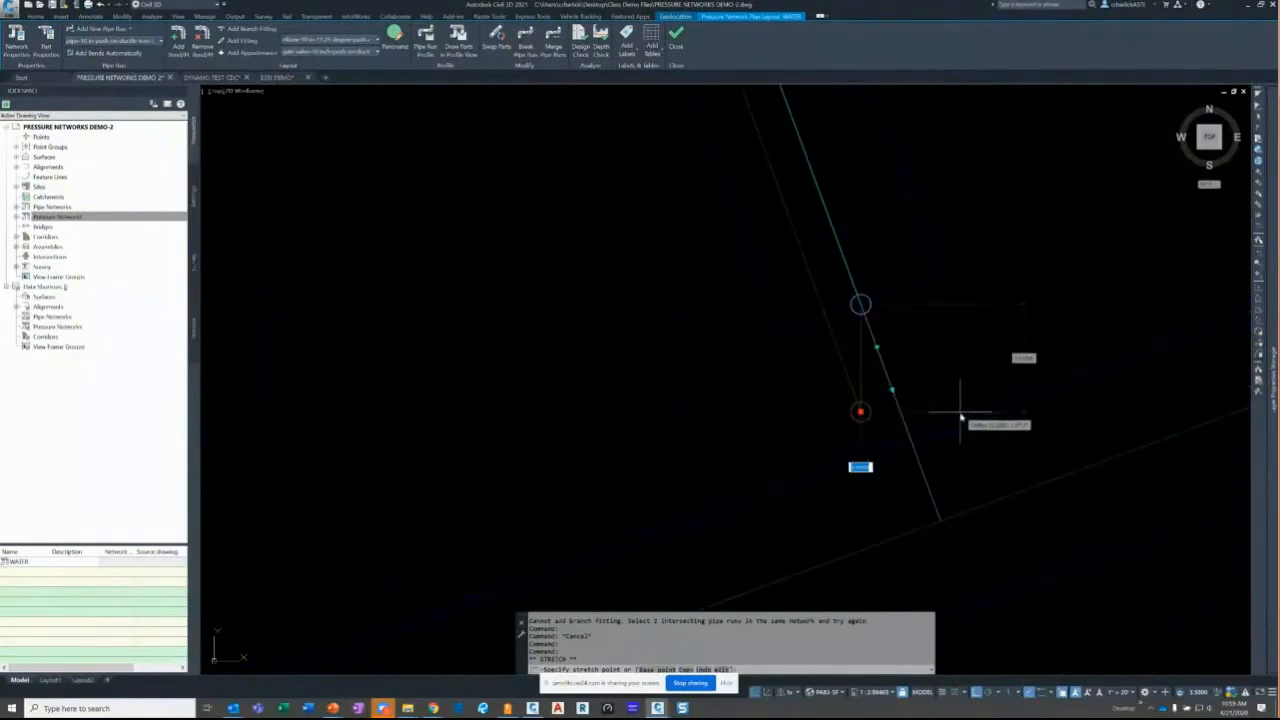
{"action": "scroll", "coordinate": [959, 424], "scroll_direction": "down", "scroll_amount": 2}
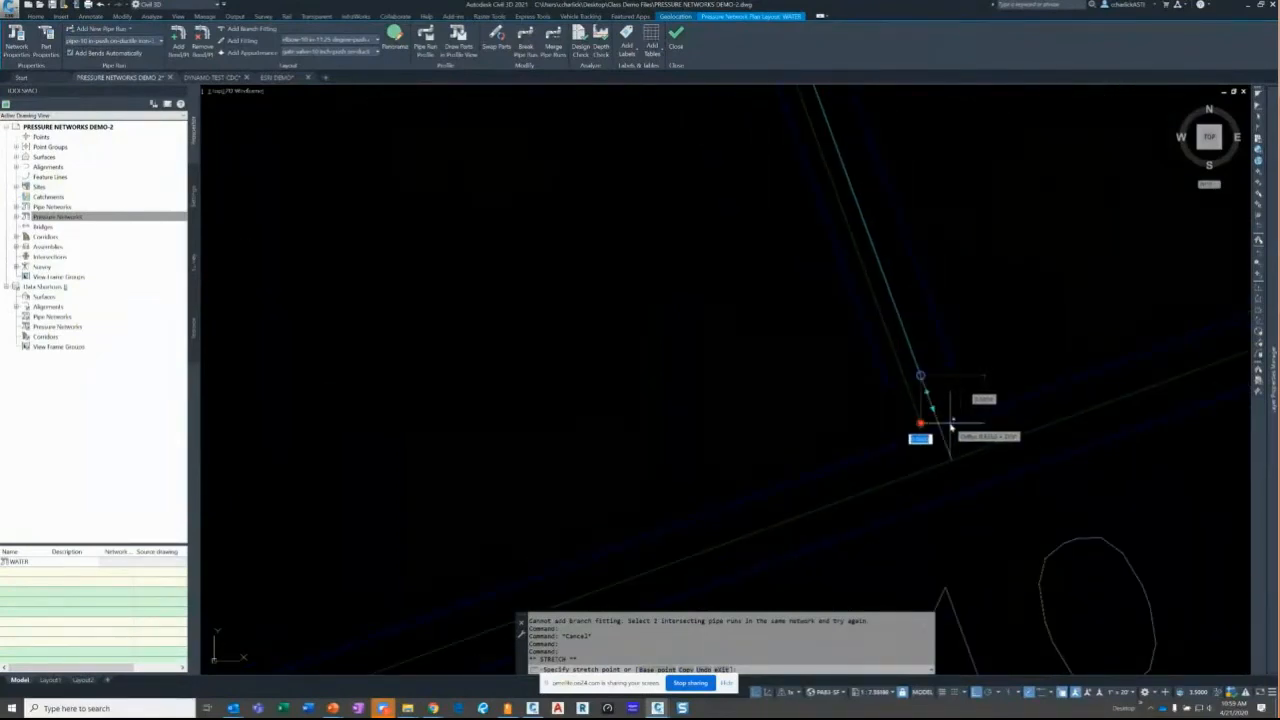
{"action": "scroll", "coordinate": [951, 463], "scroll_direction": "down", "scroll_amount": 1}
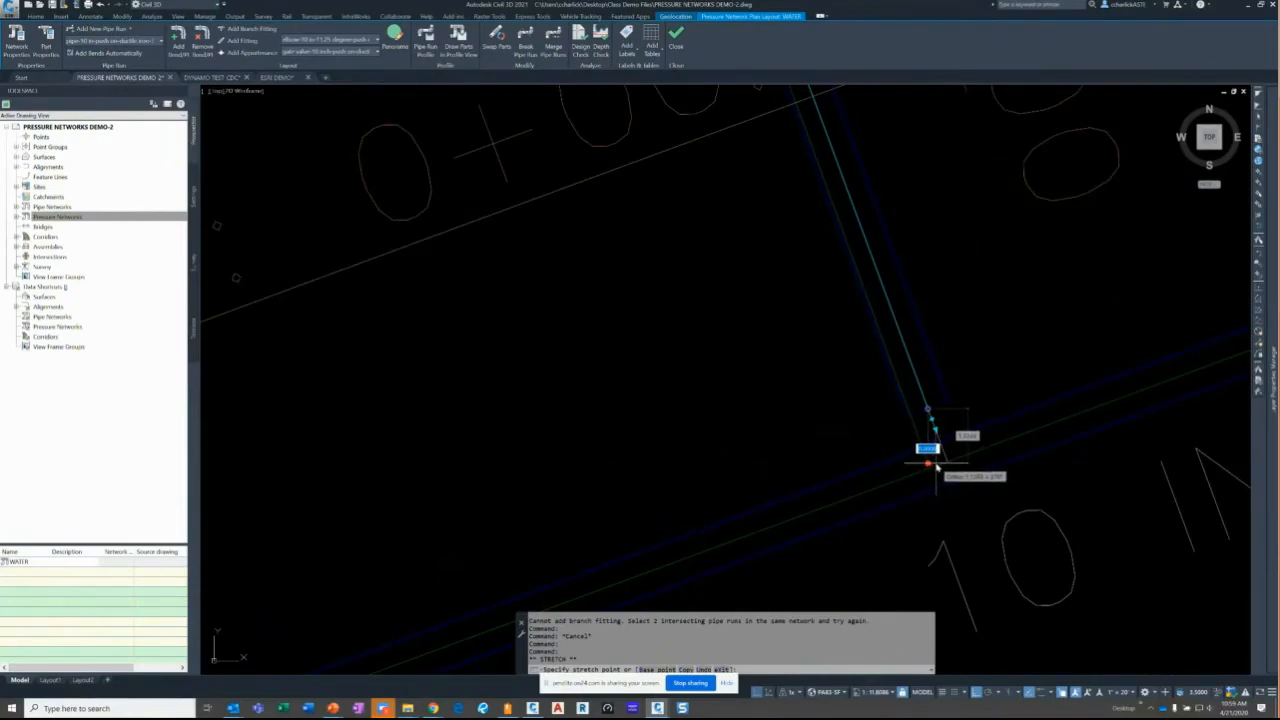
{"action": "key", "text": "Escape"}
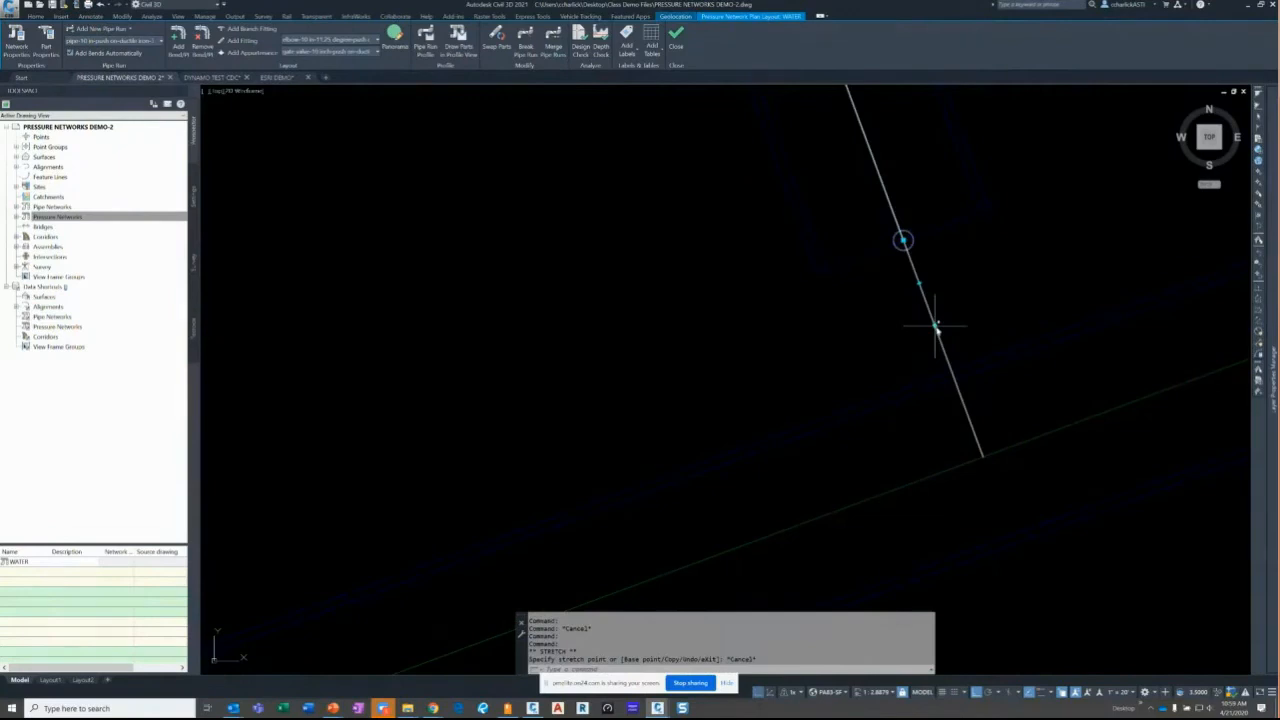
{"action": "left_click", "coordinate": [936, 328]}
{"action": "scroll", "coordinate": [929, 391], "scroll_direction": "down", "scroll_amount": 3}
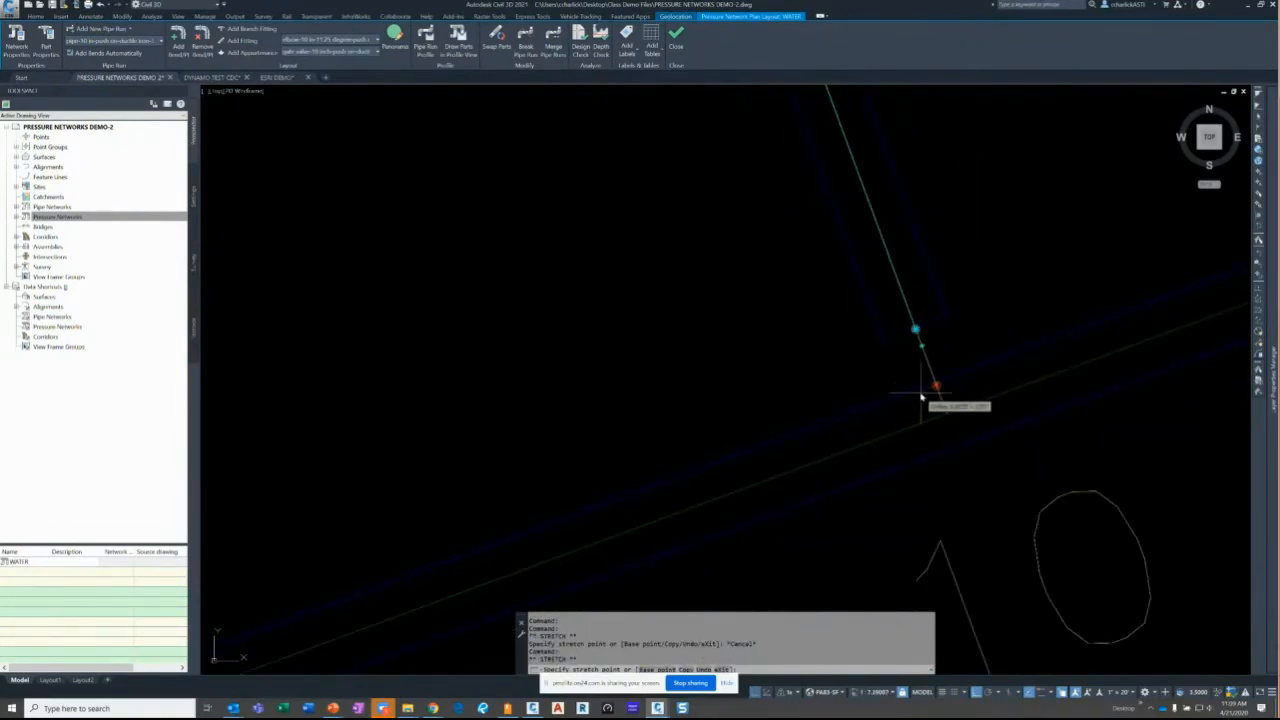
{"action": "left_click", "coordinate": [991, 391]}
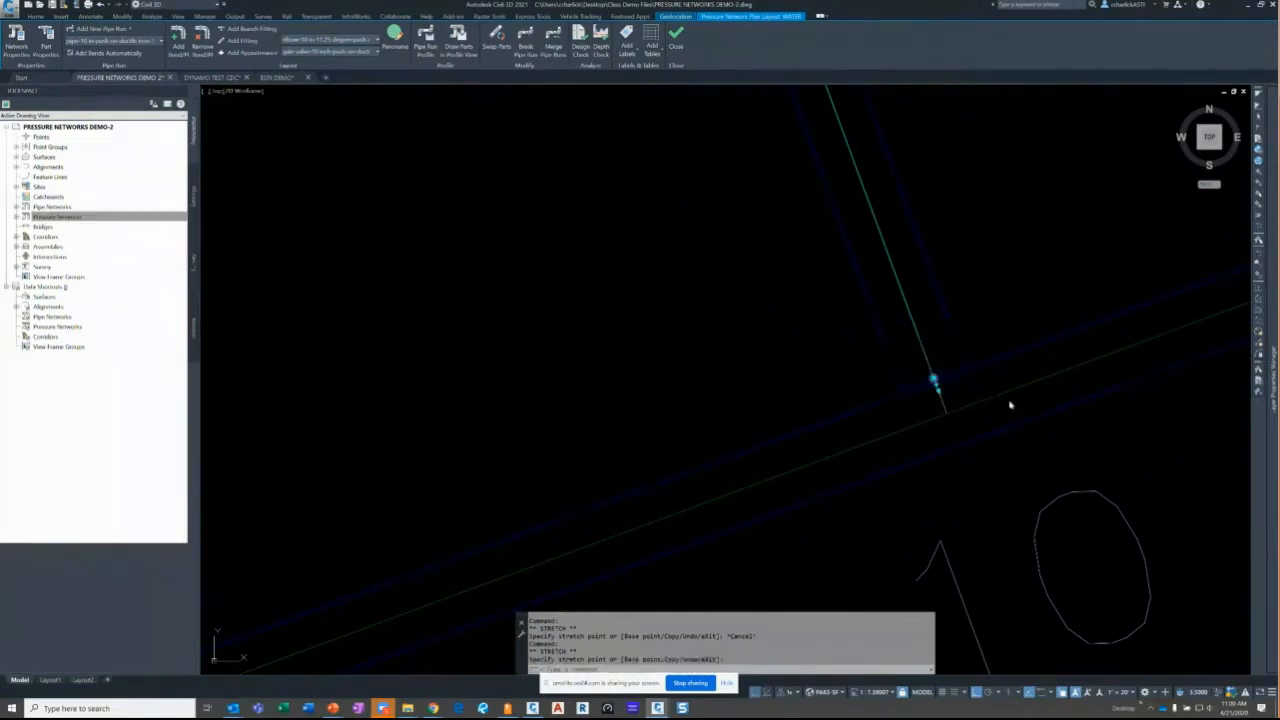
- Retry adding a branch fitting between the two intersecting pipes, then cancel it
{"action": "left_click", "coordinate": [250, 30]}
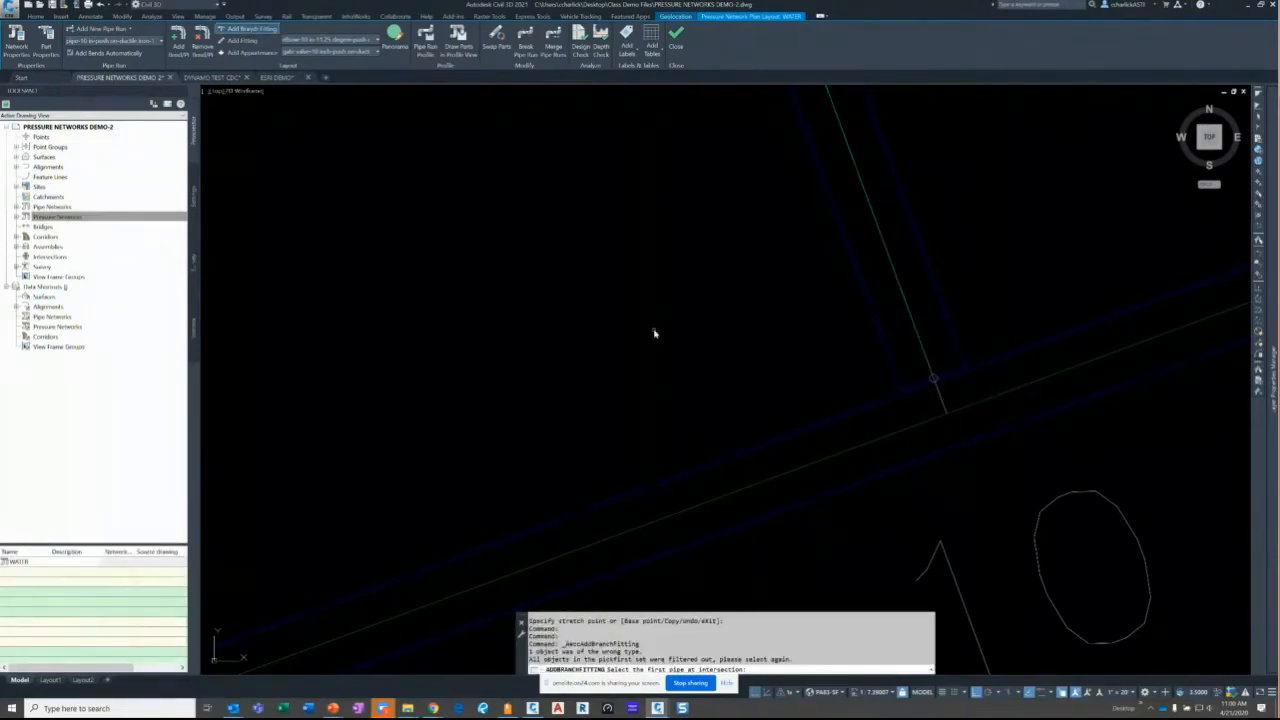
{"action": "left_click", "coordinate": [854, 414]}
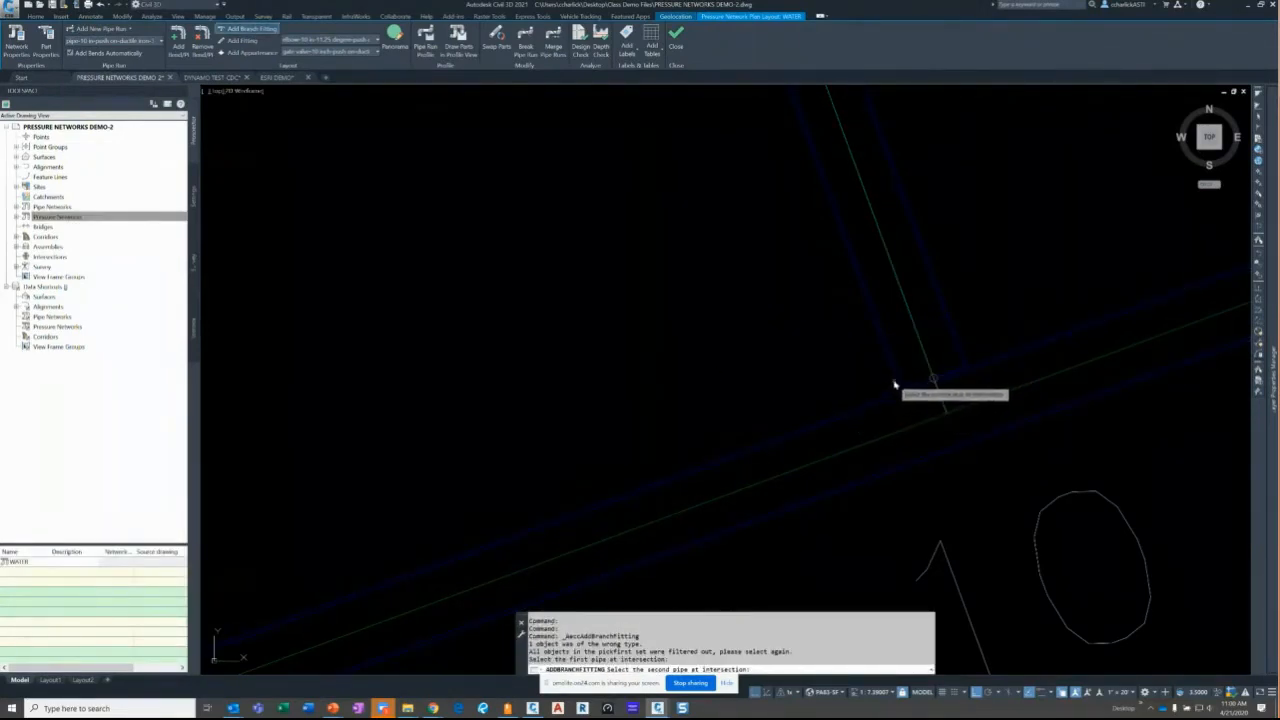
{"action": "left_click", "coordinate": [885, 387]}
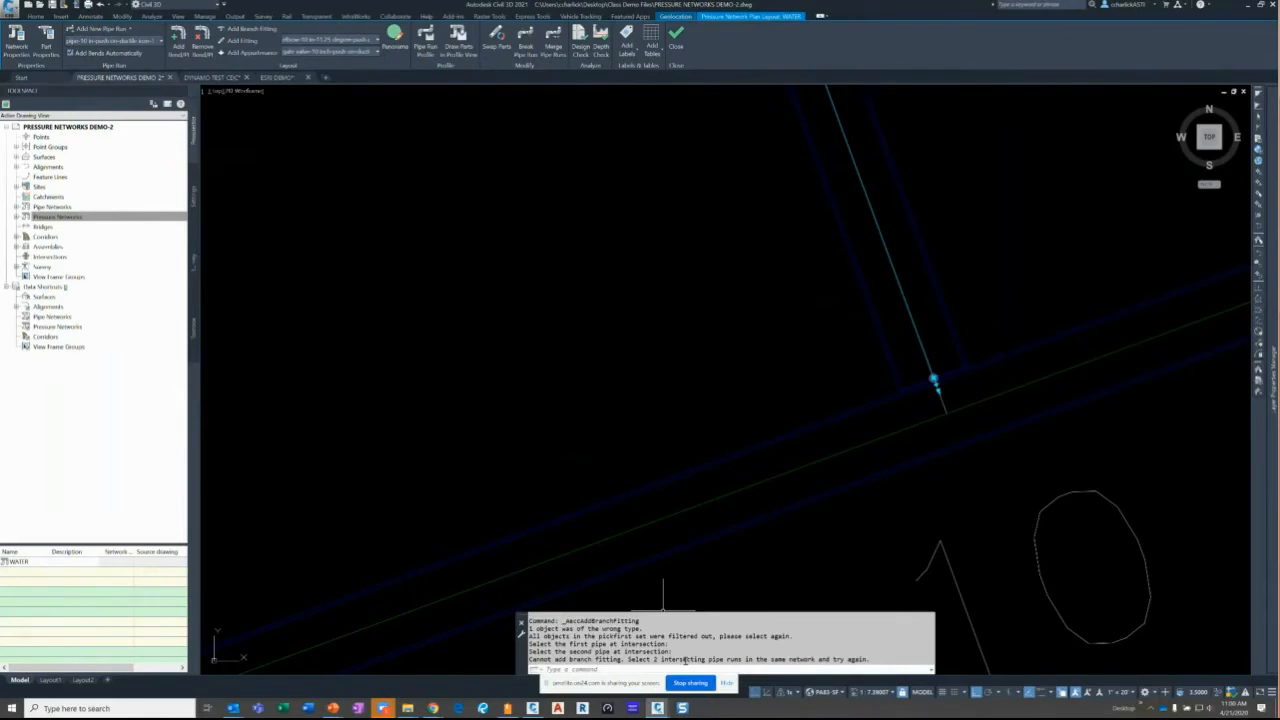
{"action": "key", "text": "Escape"}
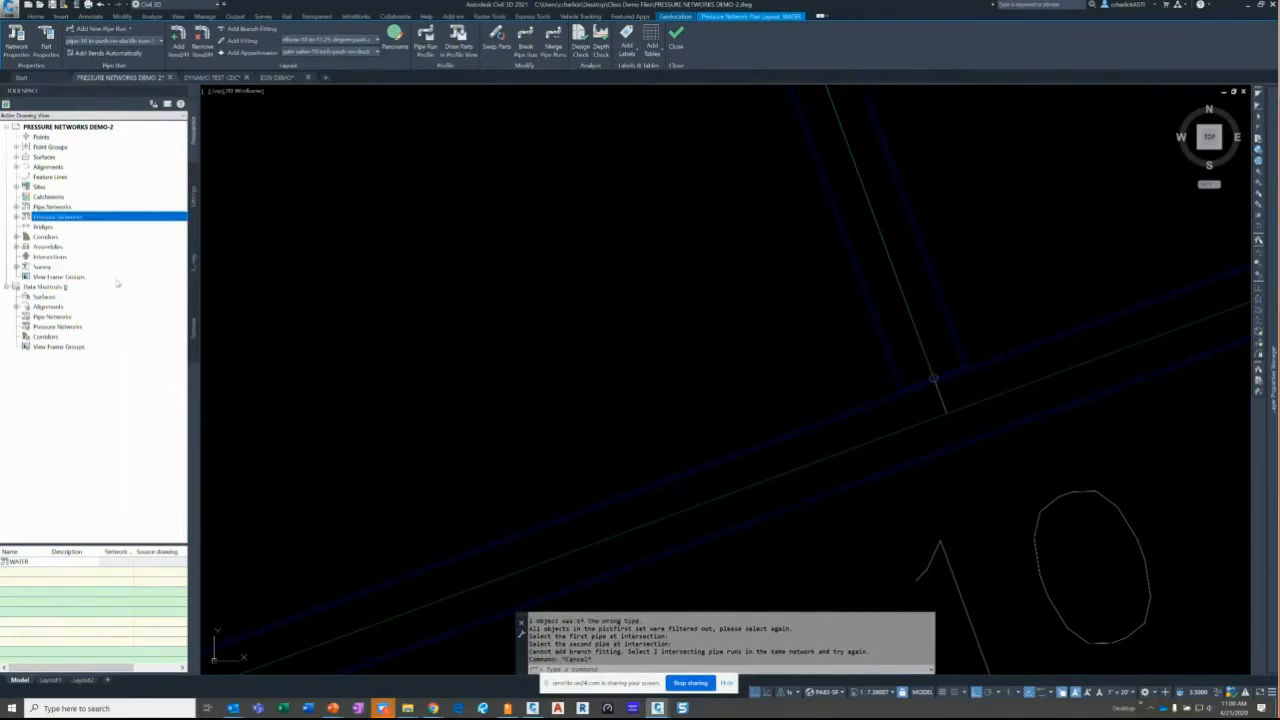
- Clear the stray selection, zoom out, and bring up the Add New Pipe Run options
{"action": "left_click", "coordinate": [768, 370]}
{"action": "key", "text": "Escape"}
{"action": "scroll", "coordinate": [911, 385], "scroll_direction": "down", "scroll_amount": 6}
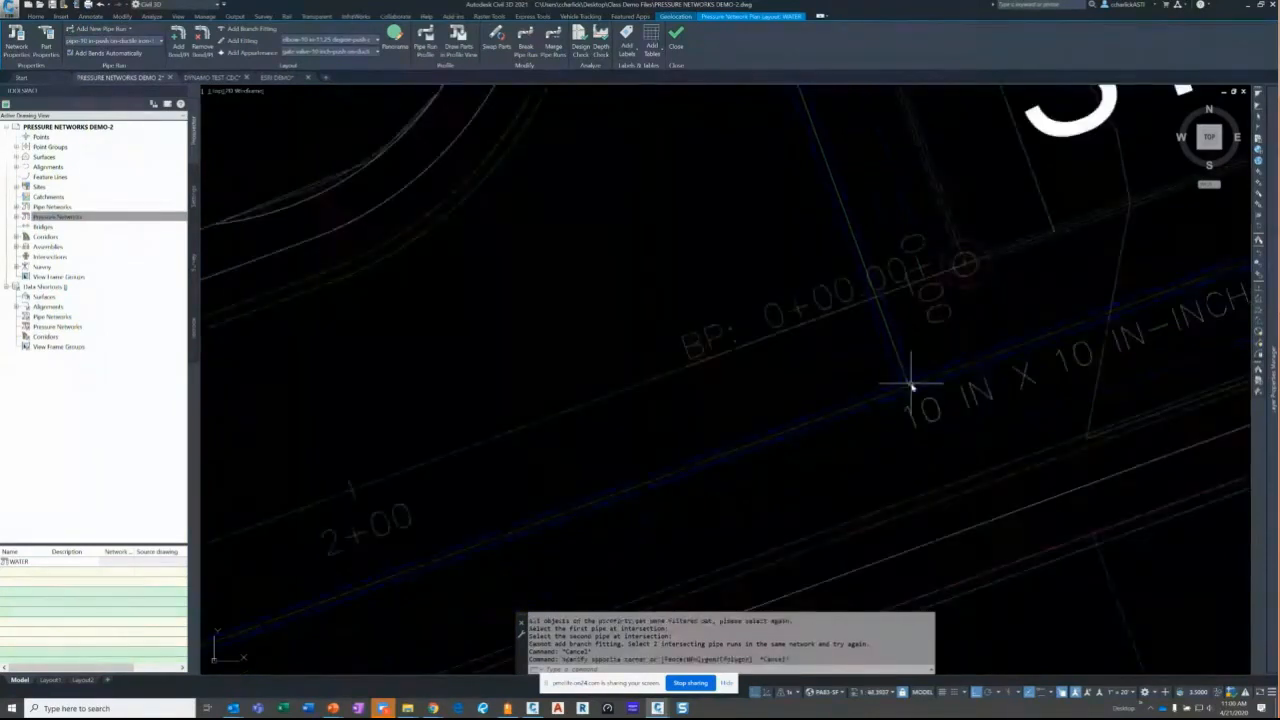
{"action": "scroll", "coordinate": [911, 385], "scroll_direction": "down", "scroll_amount": 2}
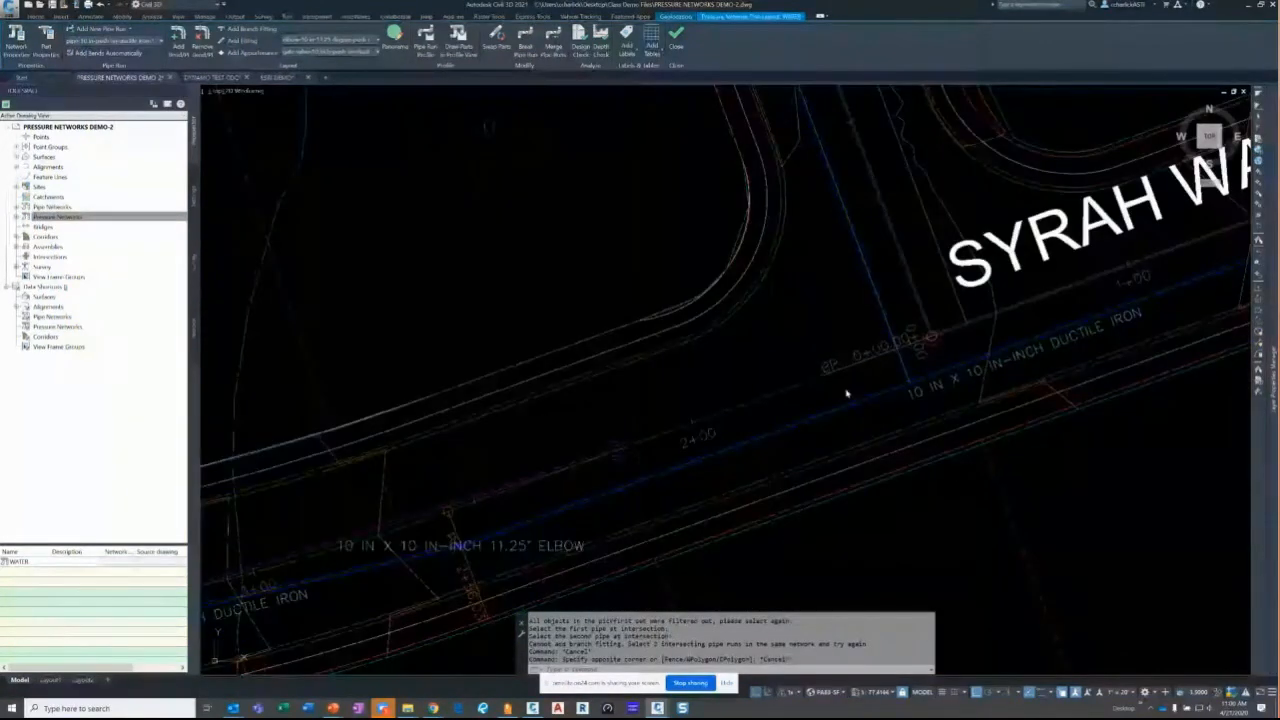
{"action": "scroll", "coordinate": [1009, 262], "scroll_direction": "down", "scroll_amount": 2}
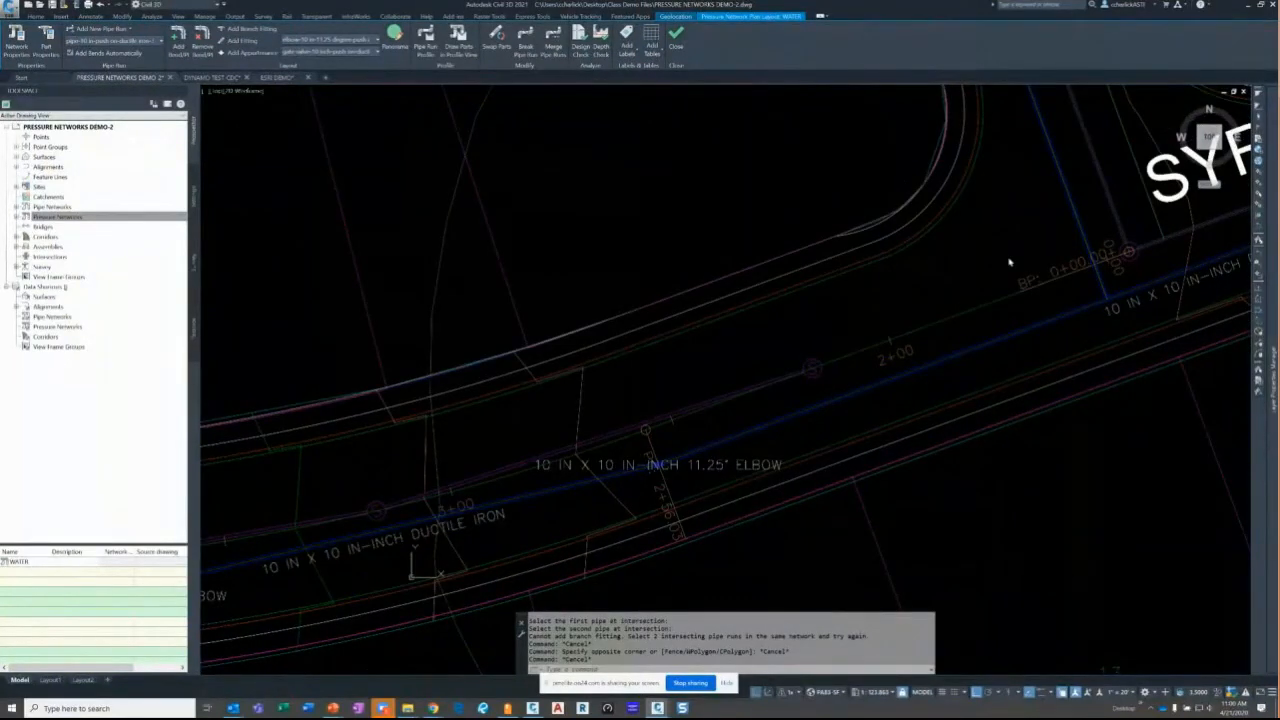
{"action": "scroll", "coordinate": [712, 313], "scroll_direction": "down", "scroll_amount": 3}
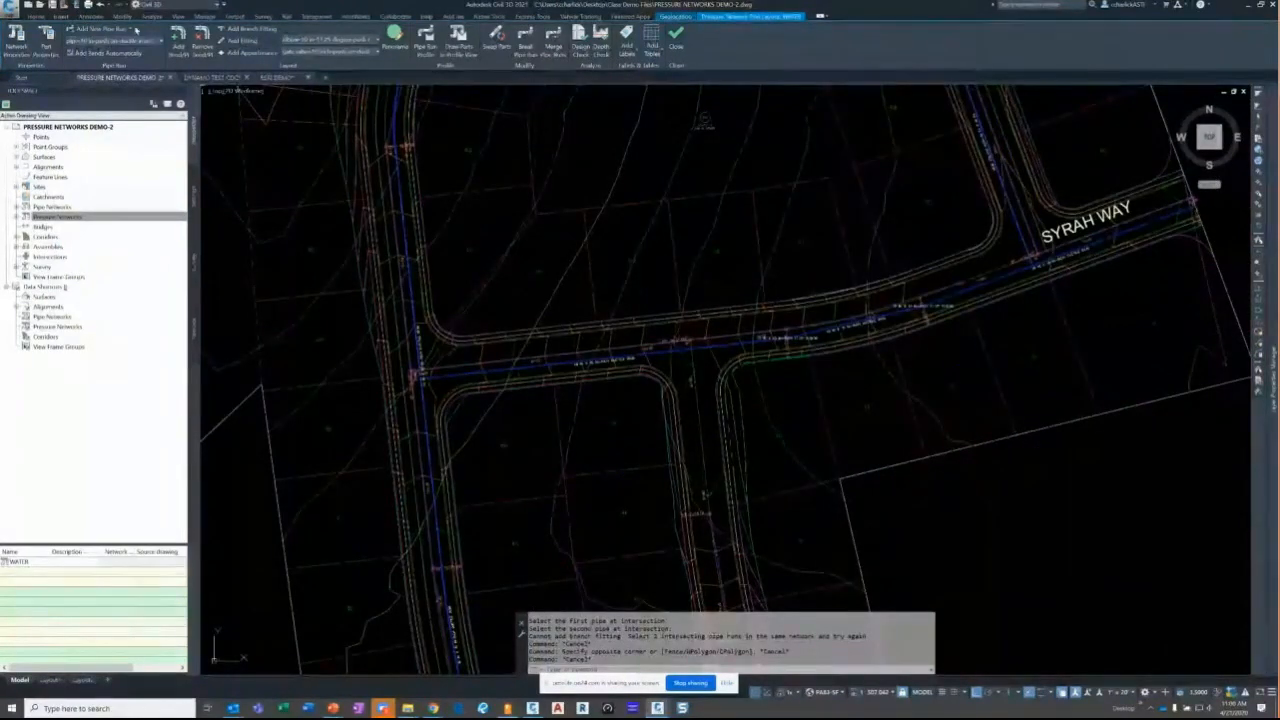
{"action": "left_click", "coordinate": [130, 29]}
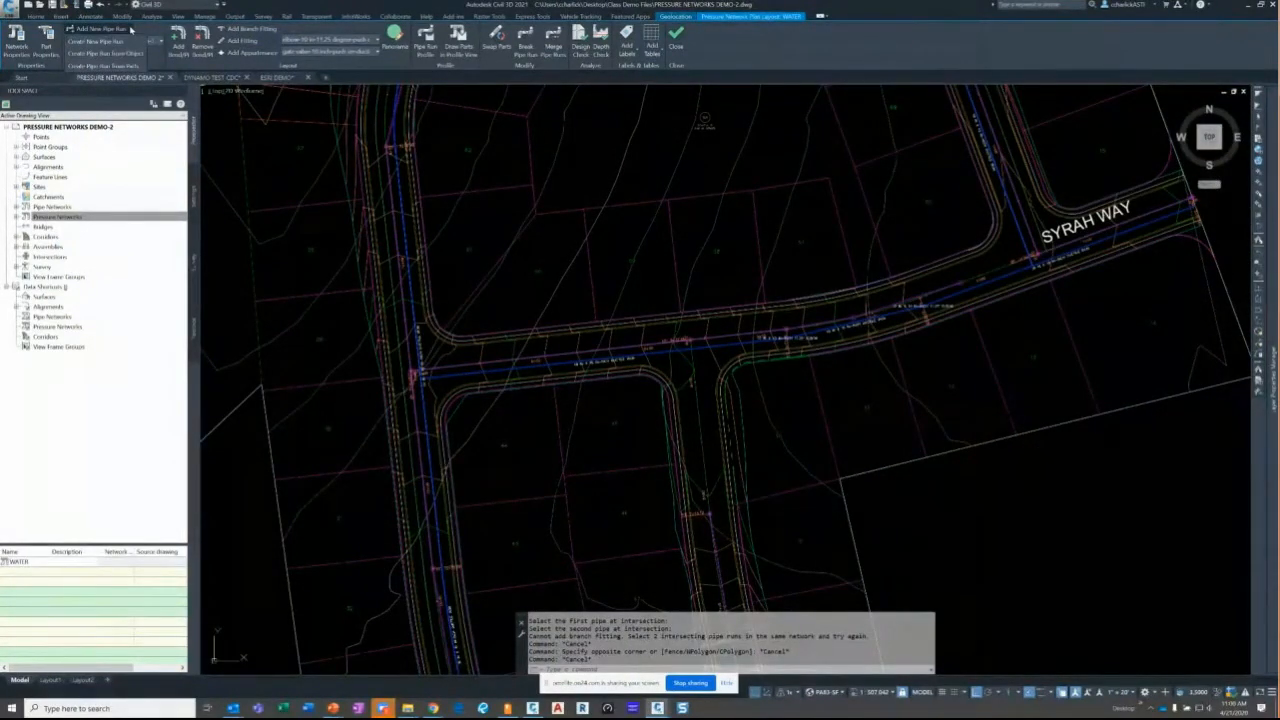
- Create a new WATER pipe run on Corridor FG following the Cabernet Court alignment
{"action": "left_click", "coordinate": [100, 41]}
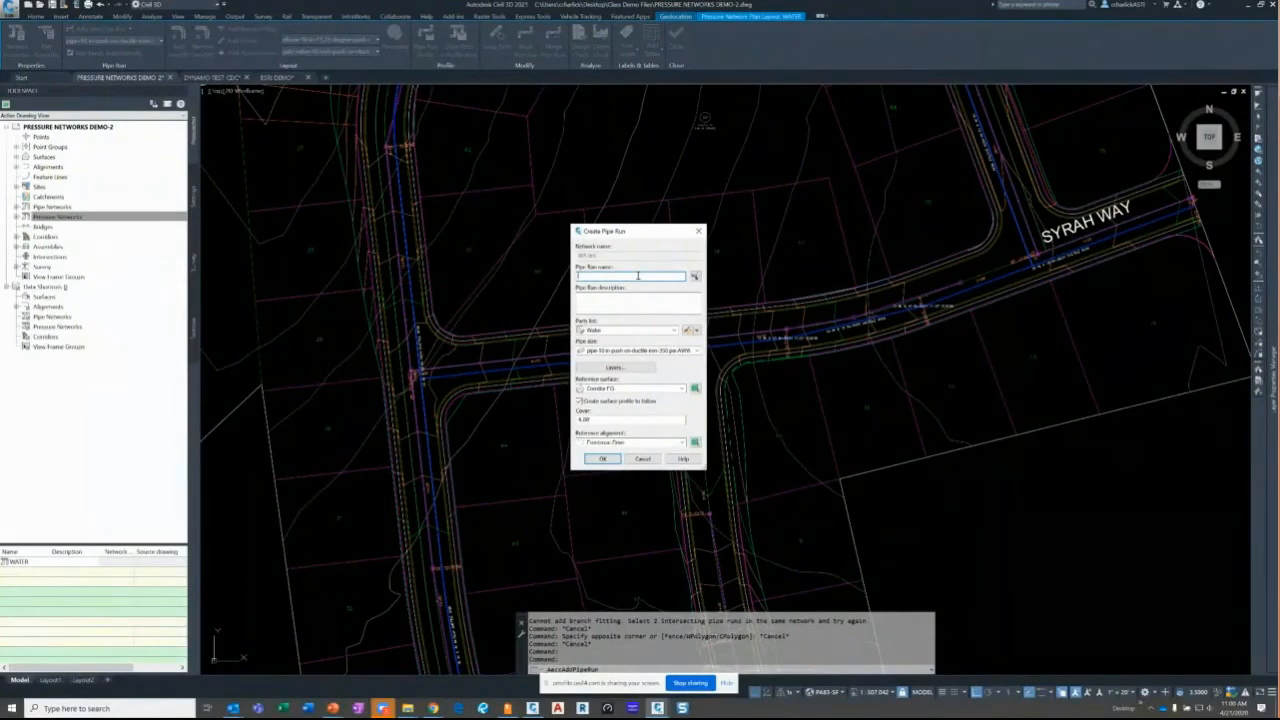
{"action": "type", "text": "WATER"}
{"action": "left_click", "coordinate": [624, 393]}
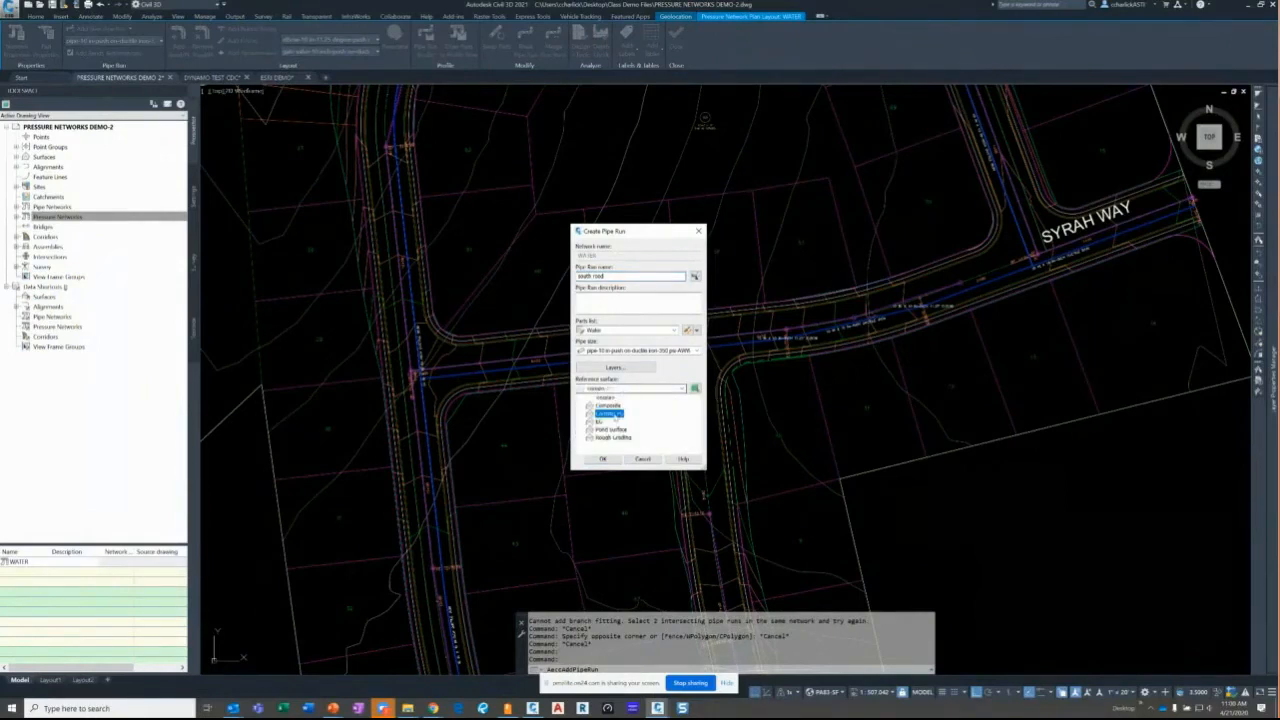
{"action": "left_click", "coordinate": [615, 418]}
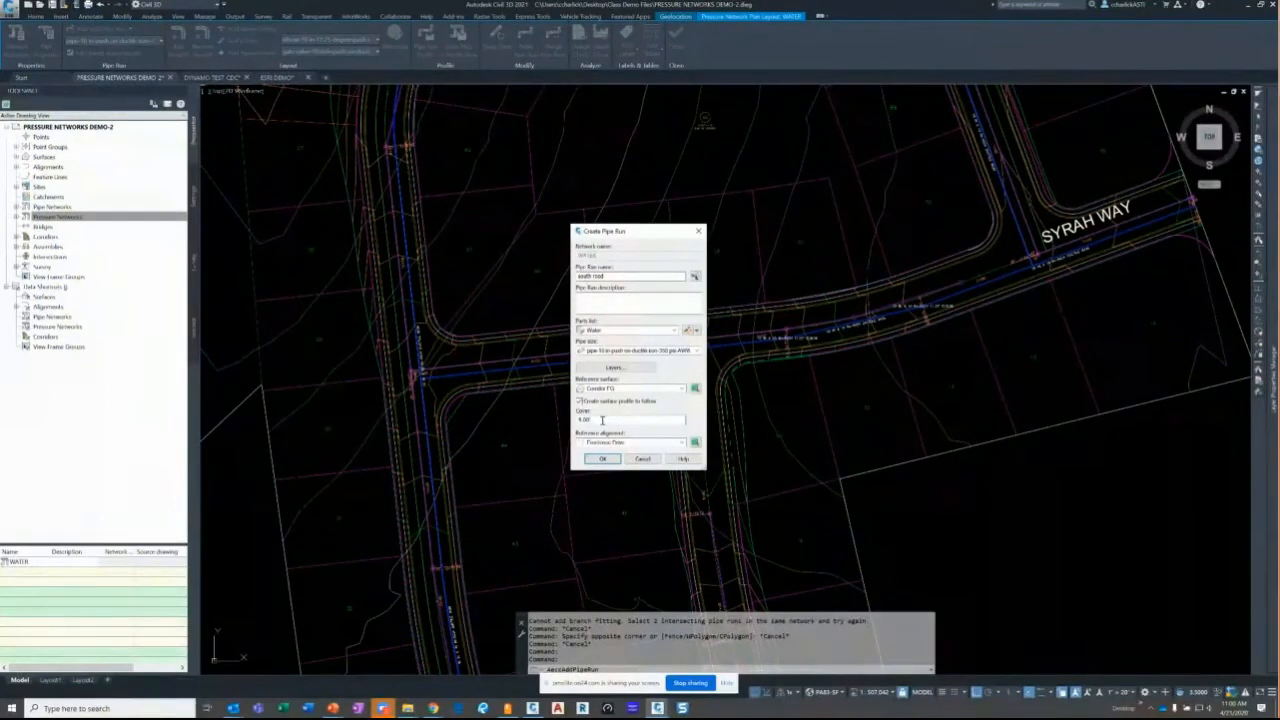
{"action": "left_click", "coordinate": [625, 442]}
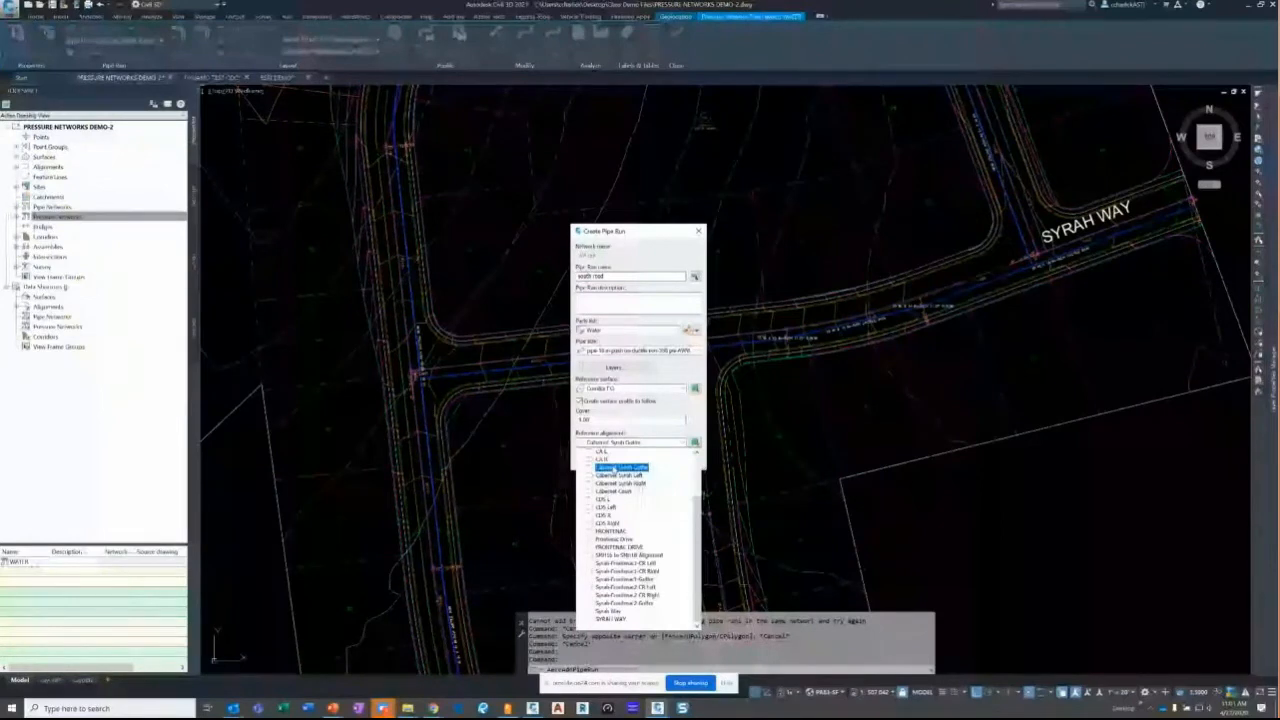
{"action": "left_click", "coordinate": [622, 467]}
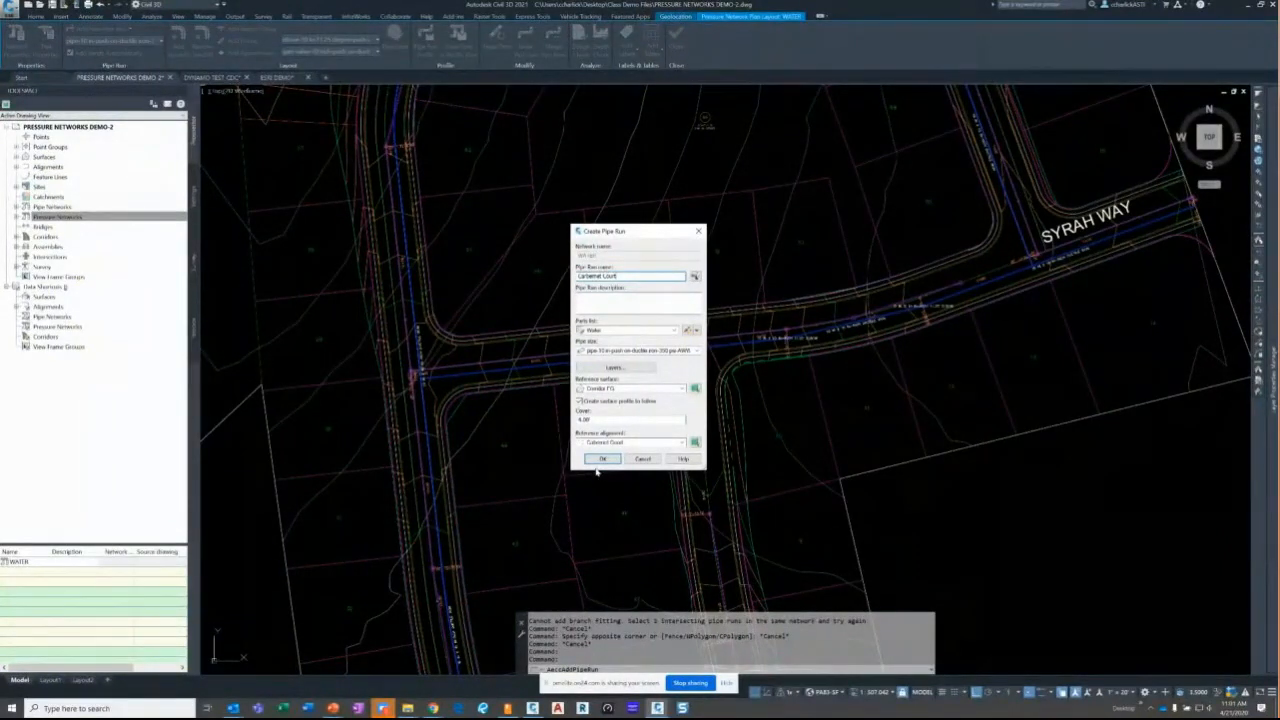
{"action": "left_click", "coordinate": [602, 458]}
{"action": "scroll", "coordinate": [712, 358], "scroll_direction": "up", "scroll_amount": 4}
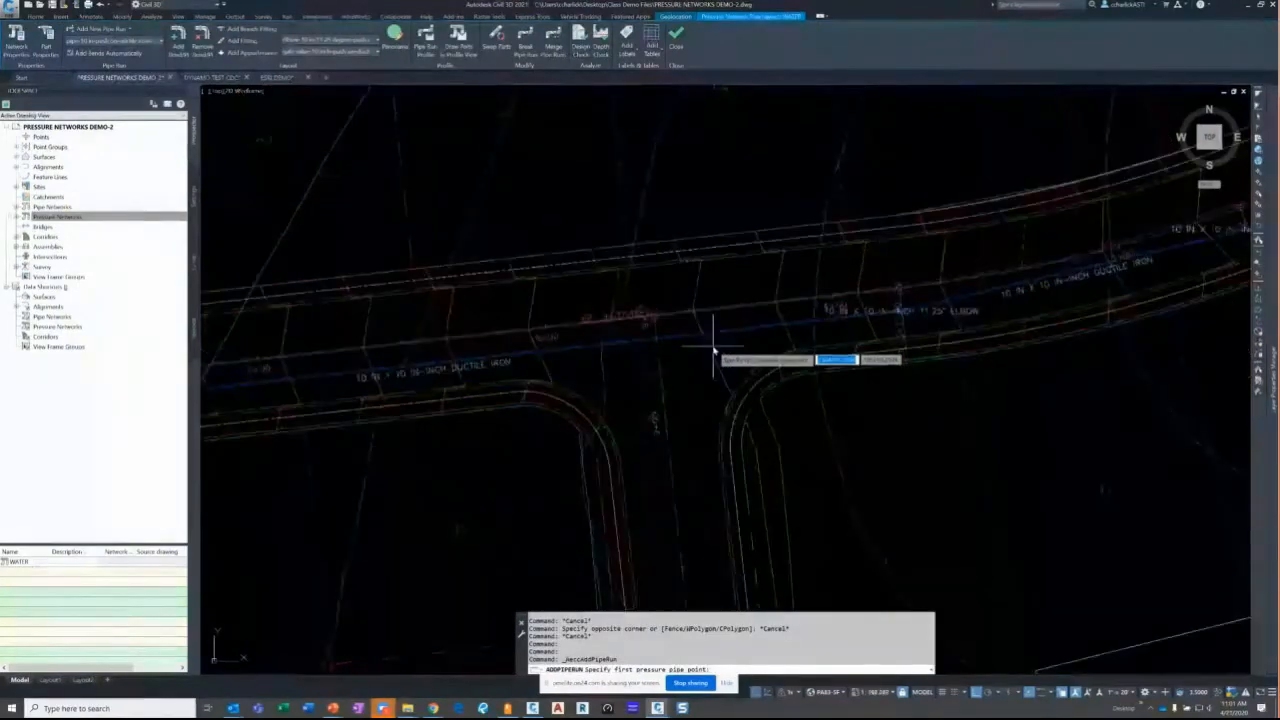
- Lay a 10-inch ductile iron pipe run from the Syrah Way main along Cabernet Court, with Ortho off
{"action": "scroll", "coordinate": [713, 350], "scroll_direction": "up", "scroll_amount": 3}
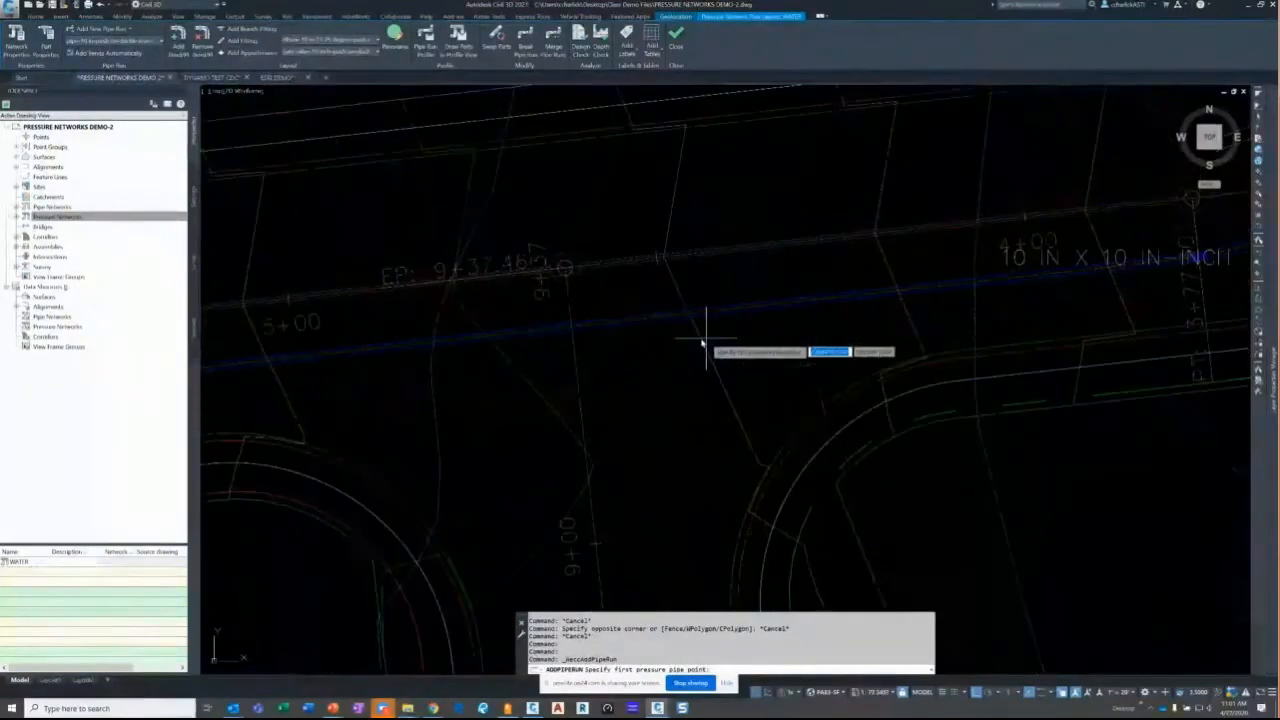
{"action": "left_click", "coordinate": [651, 319]}
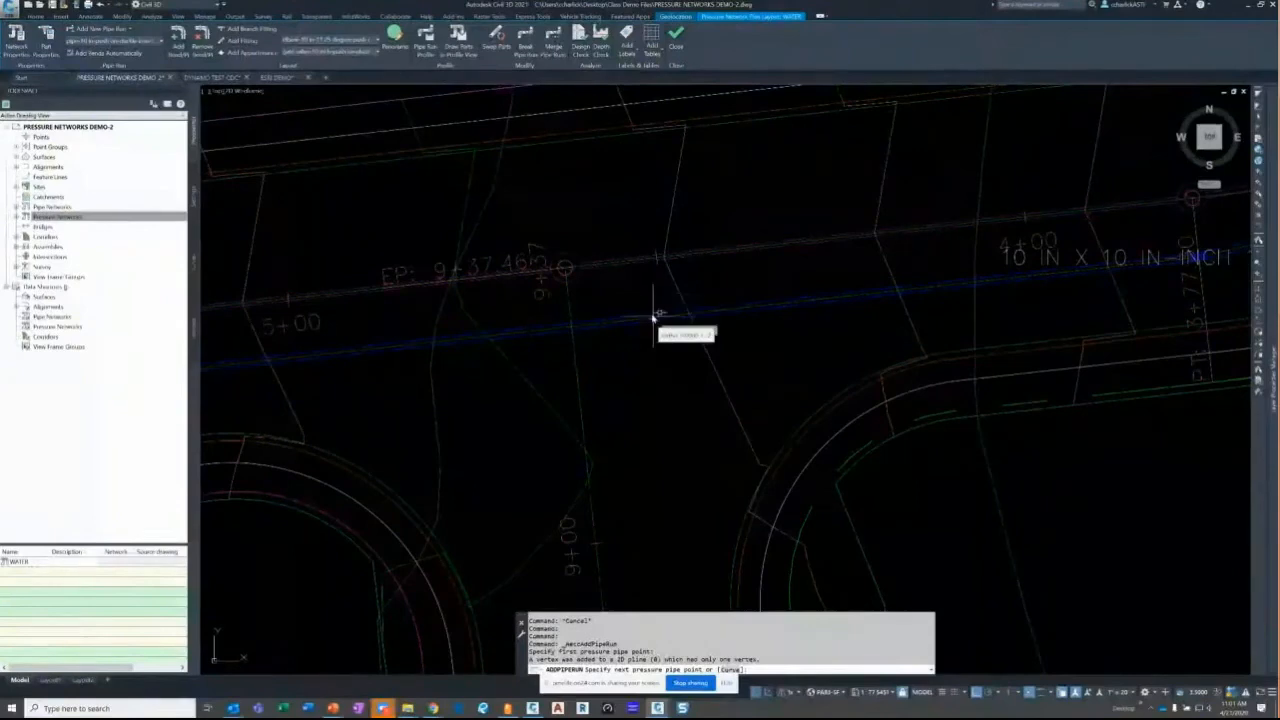
{"action": "scroll", "coordinate": [655, 318], "scroll_direction": "down", "scroll_amount": 3}
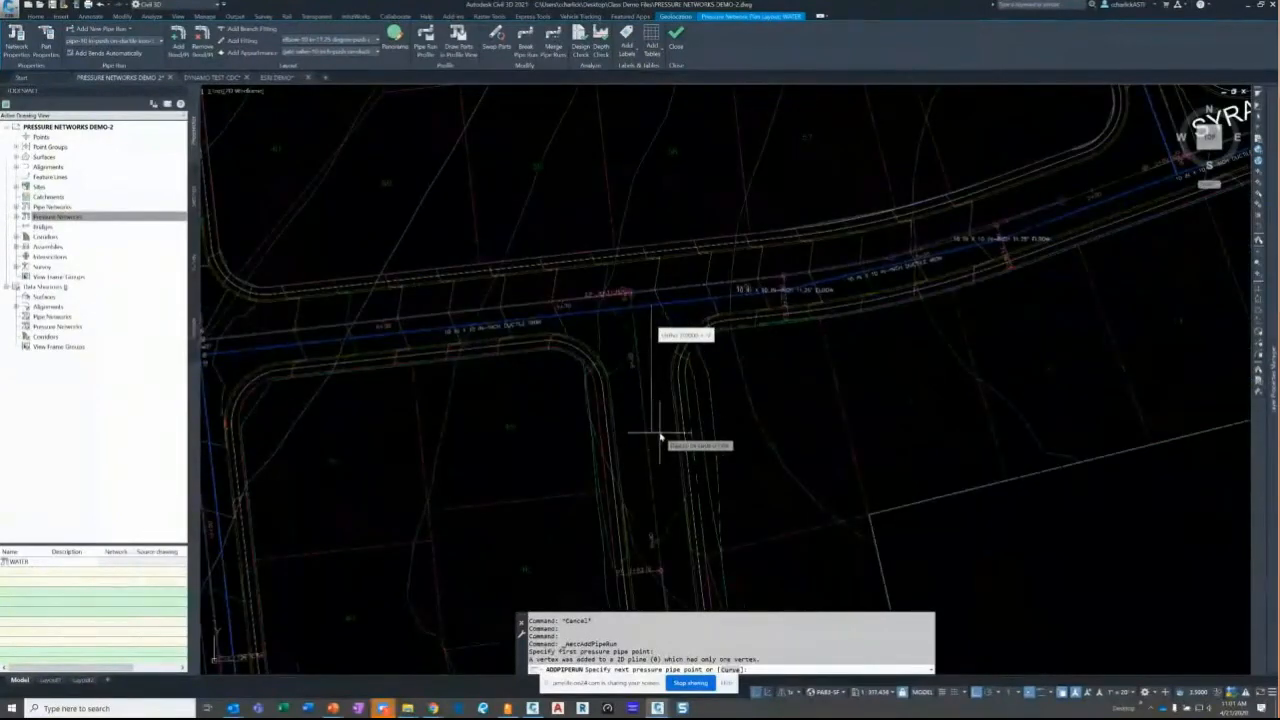
{"action": "key", "text": "F8"}
{"action": "scroll", "coordinate": [655, 390], "scroll_direction": "down", "scroll_amount": 3}
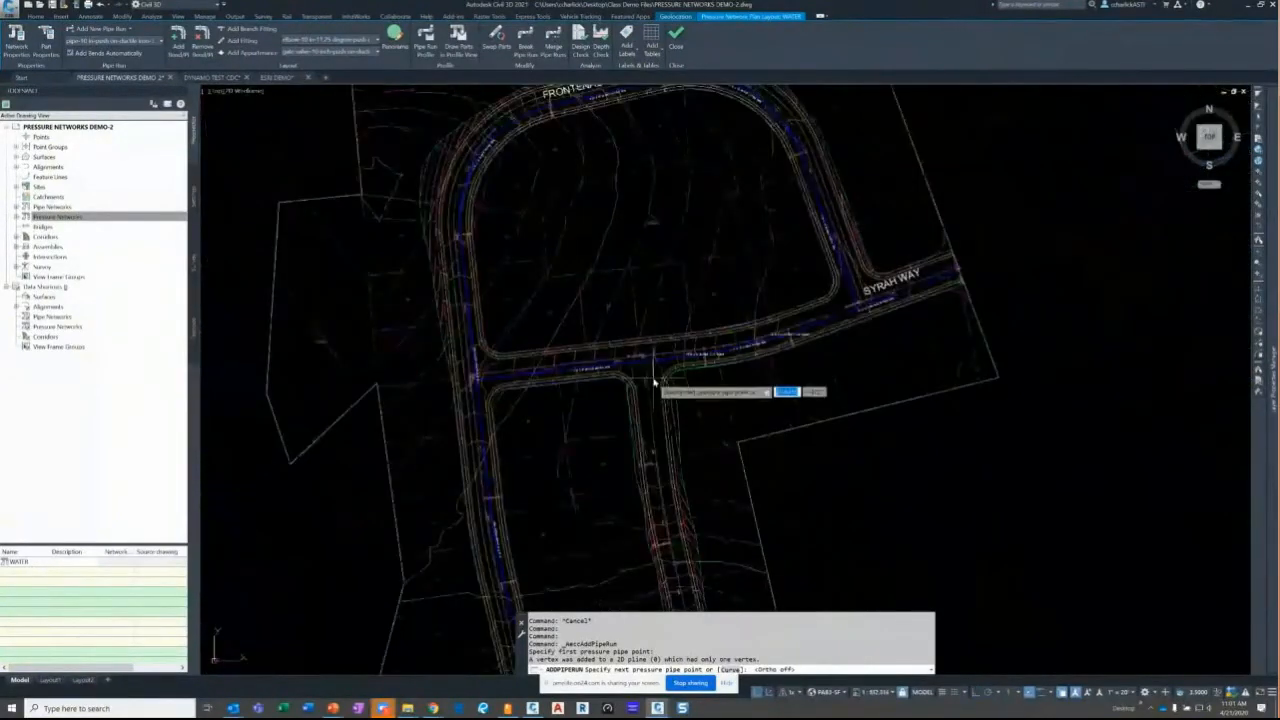
{"action": "scroll", "coordinate": [668, 450], "scroll_direction": "up", "scroll_amount": 2}
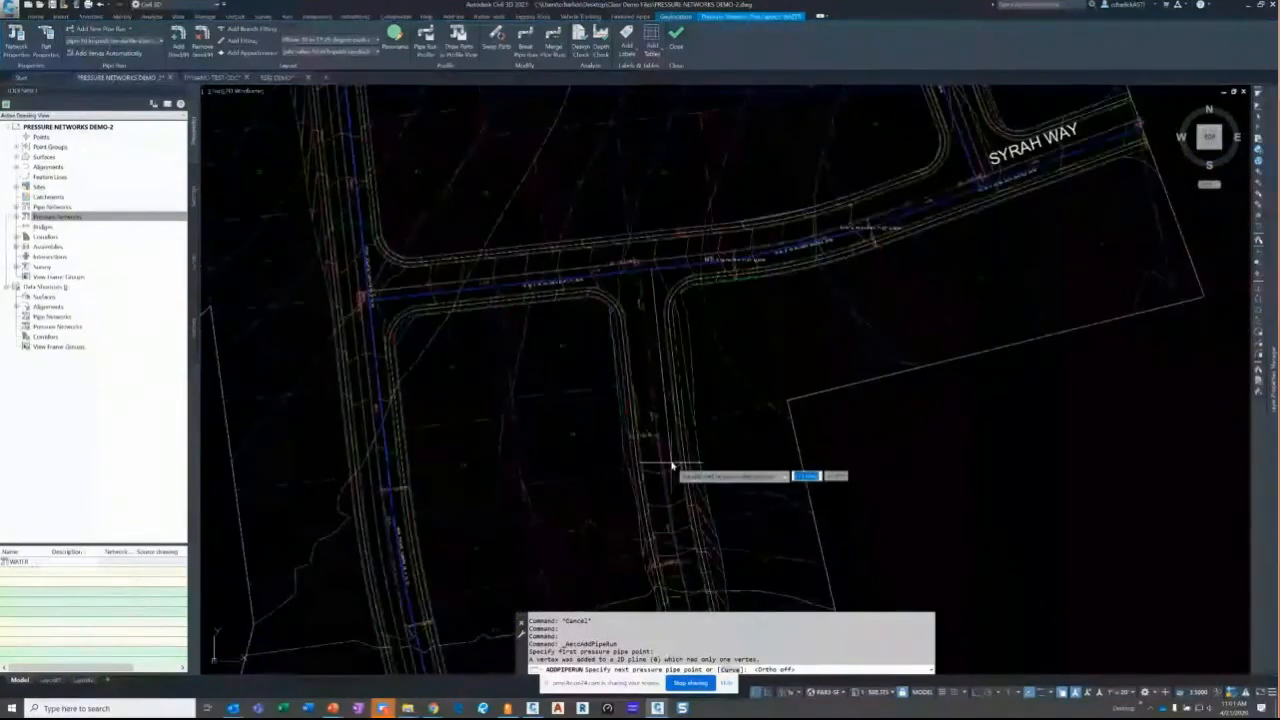
{"action": "mouse_move", "coordinate": [704, 591]}
{"action": "middle_mouse_down"}
{"action": "mouse_move", "coordinate": [680, 374]}
{"action": "mouse_move", "coordinate": [624, 258]}
{"action": "middle_mouse_up"}
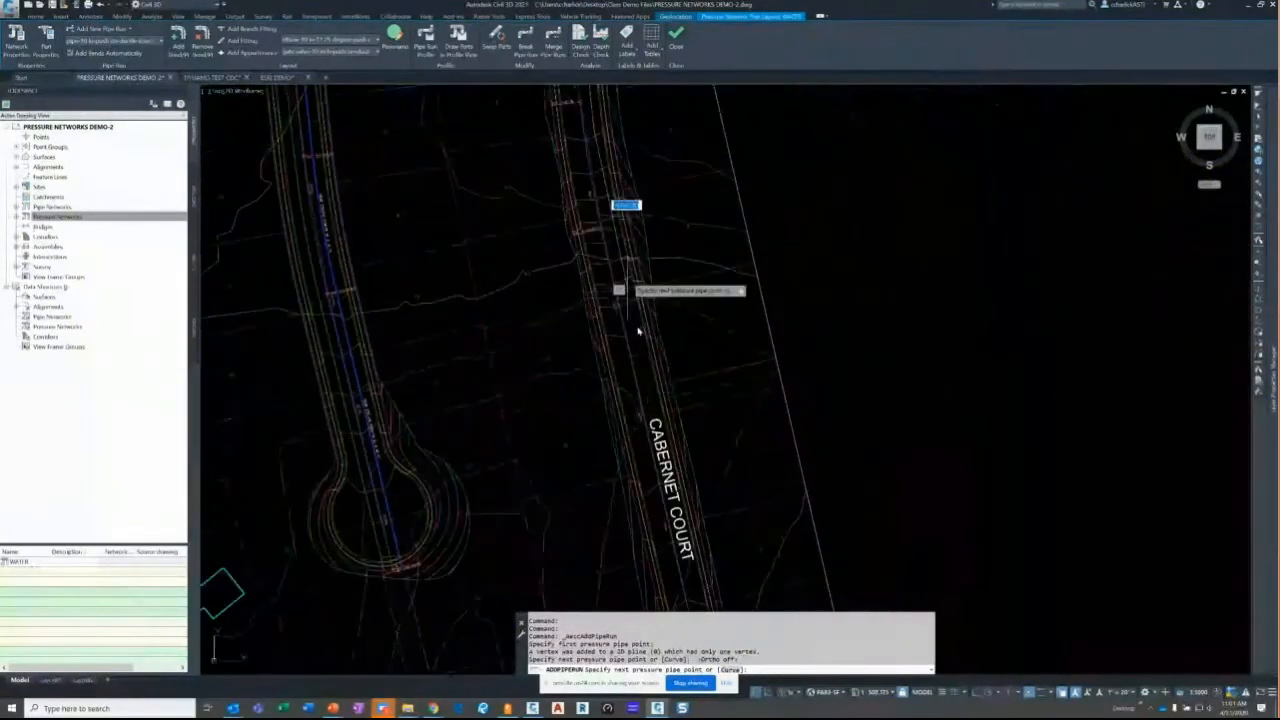
{"action": "left_click", "coordinate": [648, 407]}
{"action": "left_click", "coordinate": [800, 378]}
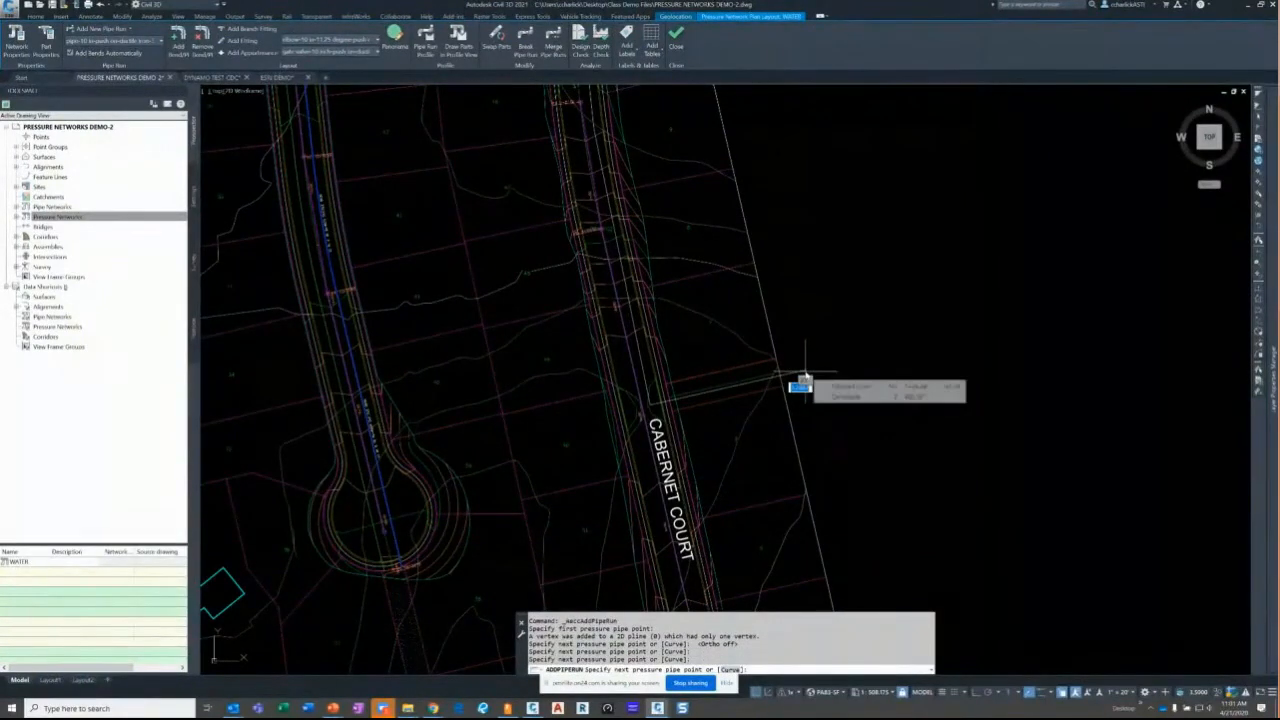
{"action": "key", "text": "Return"}
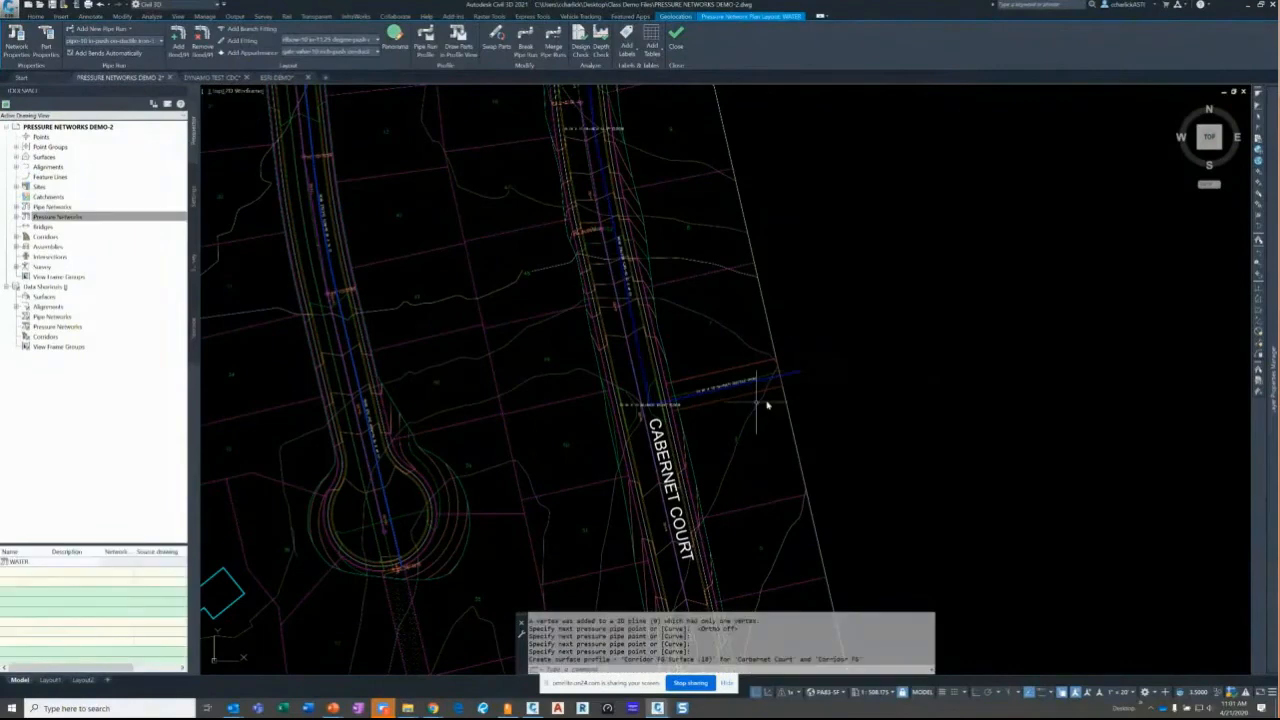
- Zoom and pan to inspect the upper end of the new Cabernet Court pipe
{"action": "scroll", "coordinate": [767, 405], "scroll_direction": "up", "scroll_amount": 5}
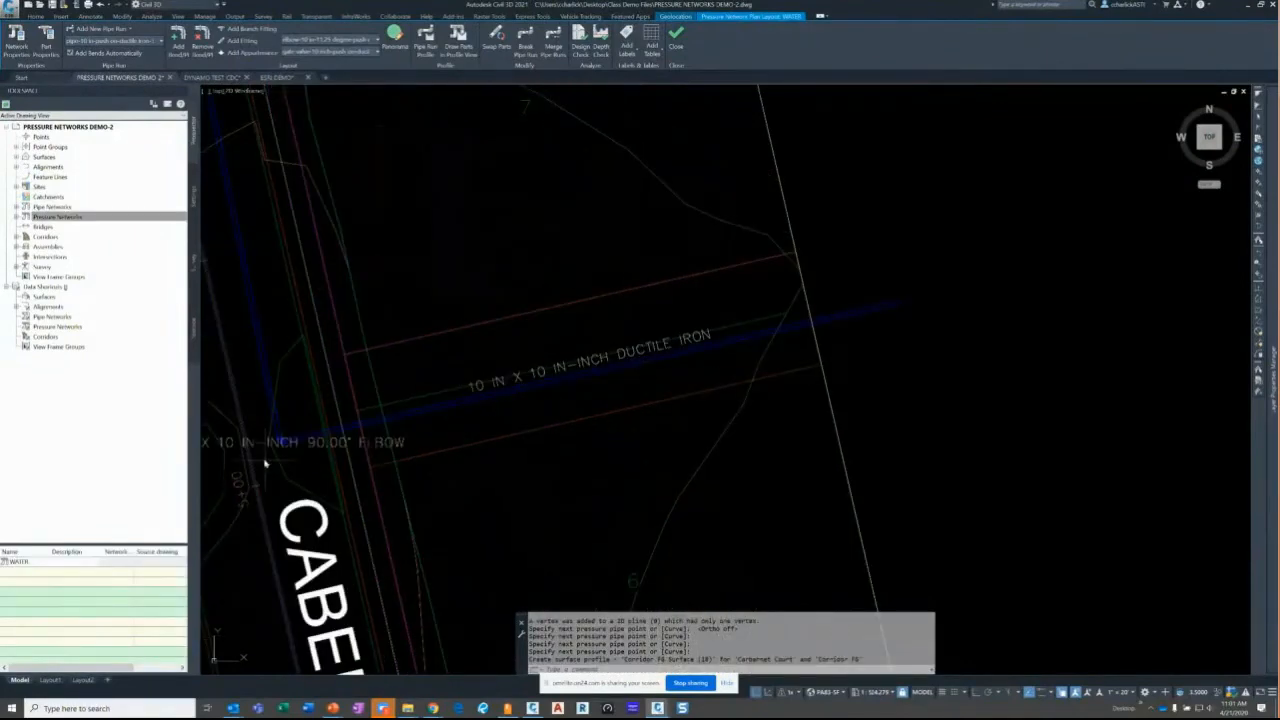
{"action": "scroll", "coordinate": [337, 457], "scroll_direction": "up", "scroll_amount": 3}
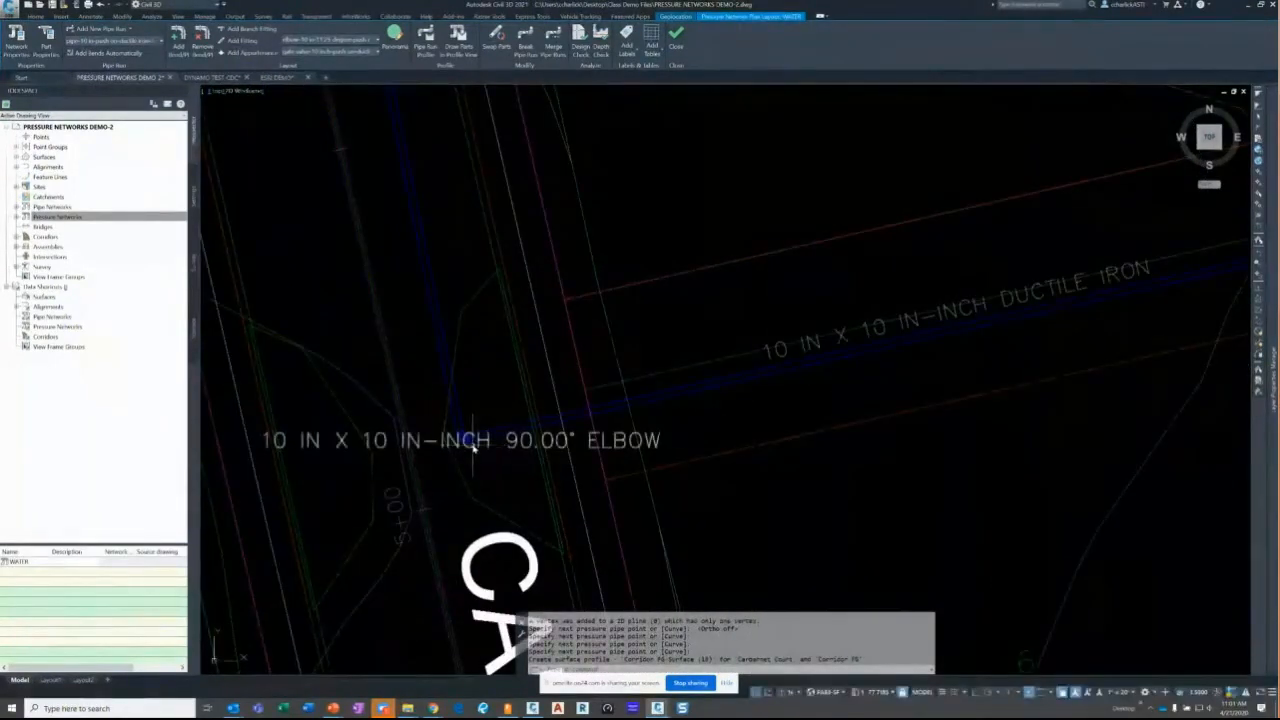
{"action": "scroll", "coordinate": [470, 440], "scroll_direction": "down", "scroll_amount": 8}
{"action": "scroll", "coordinate": [463, 418], "scroll_direction": "up", "scroll_amount": 5}
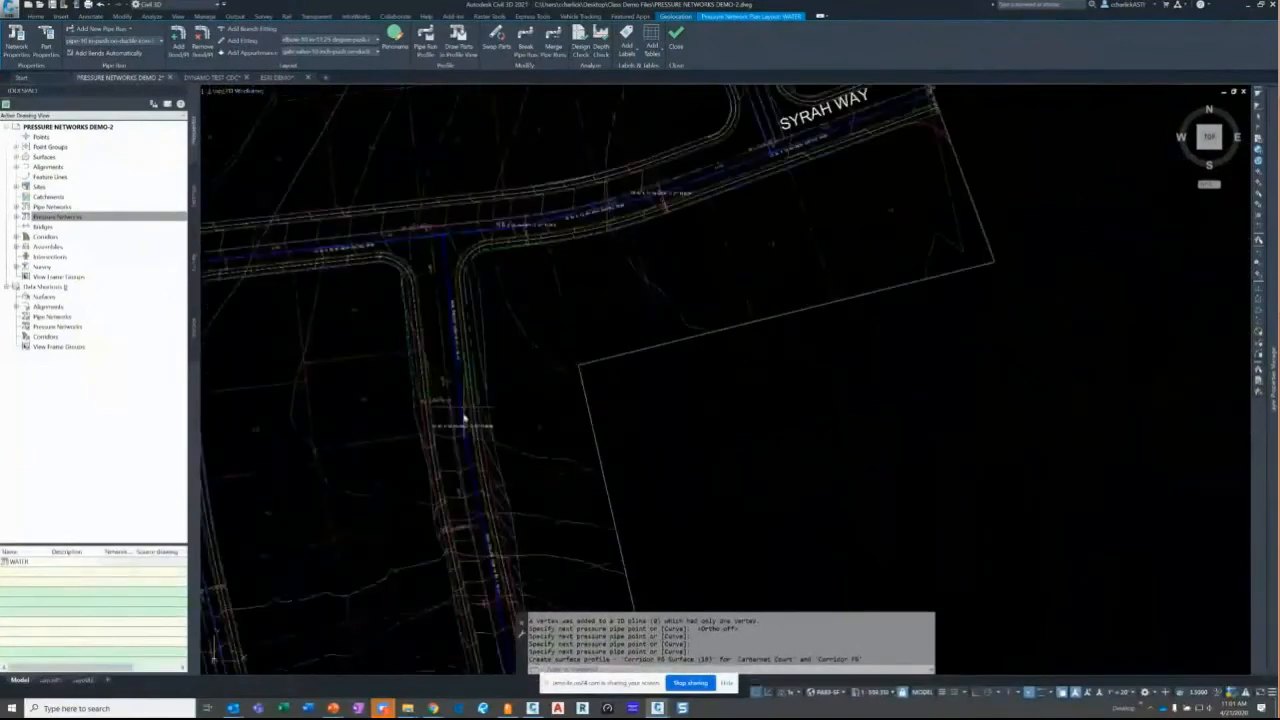
{"action": "scroll", "coordinate": [460, 400], "scroll_direction": "up", "scroll_amount": 4}
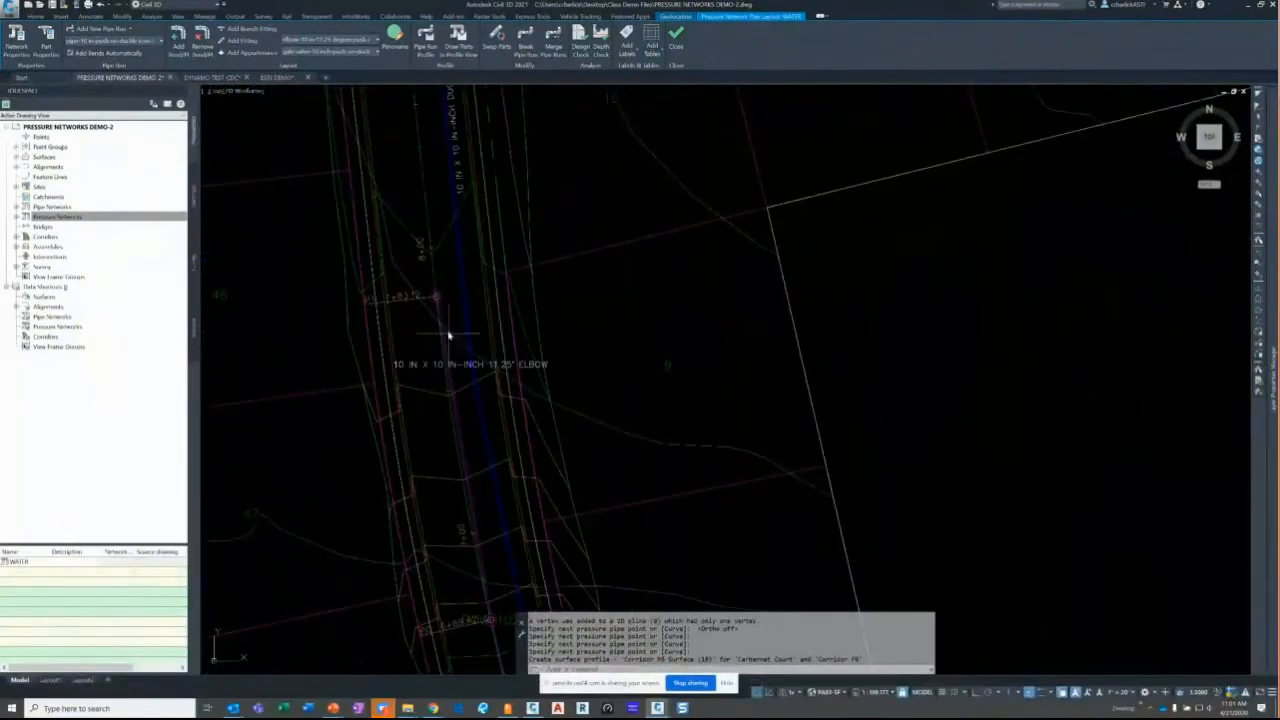
{"action": "middle_click_drag", "start_coordinate": [456, 343], "coordinate": [474, 584]}
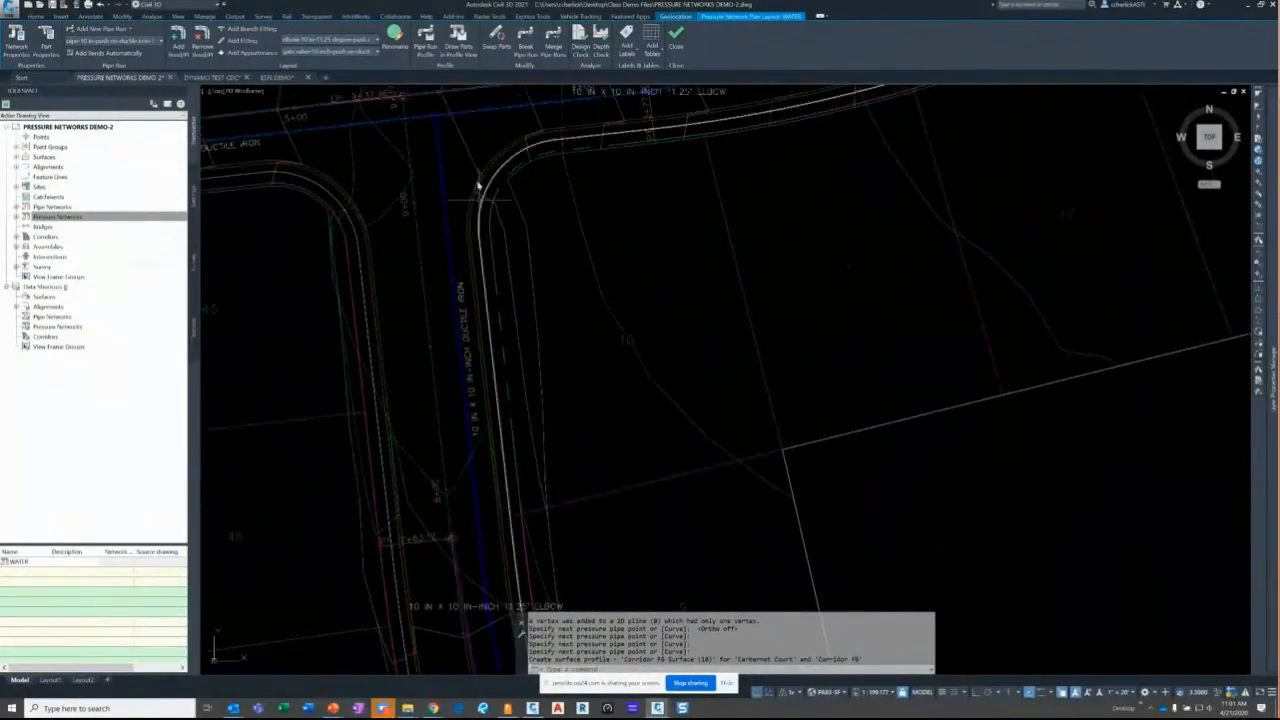
{"action": "scroll", "coordinate": [460, 130], "scroll_direction": "up", "scroll_amount": 5}
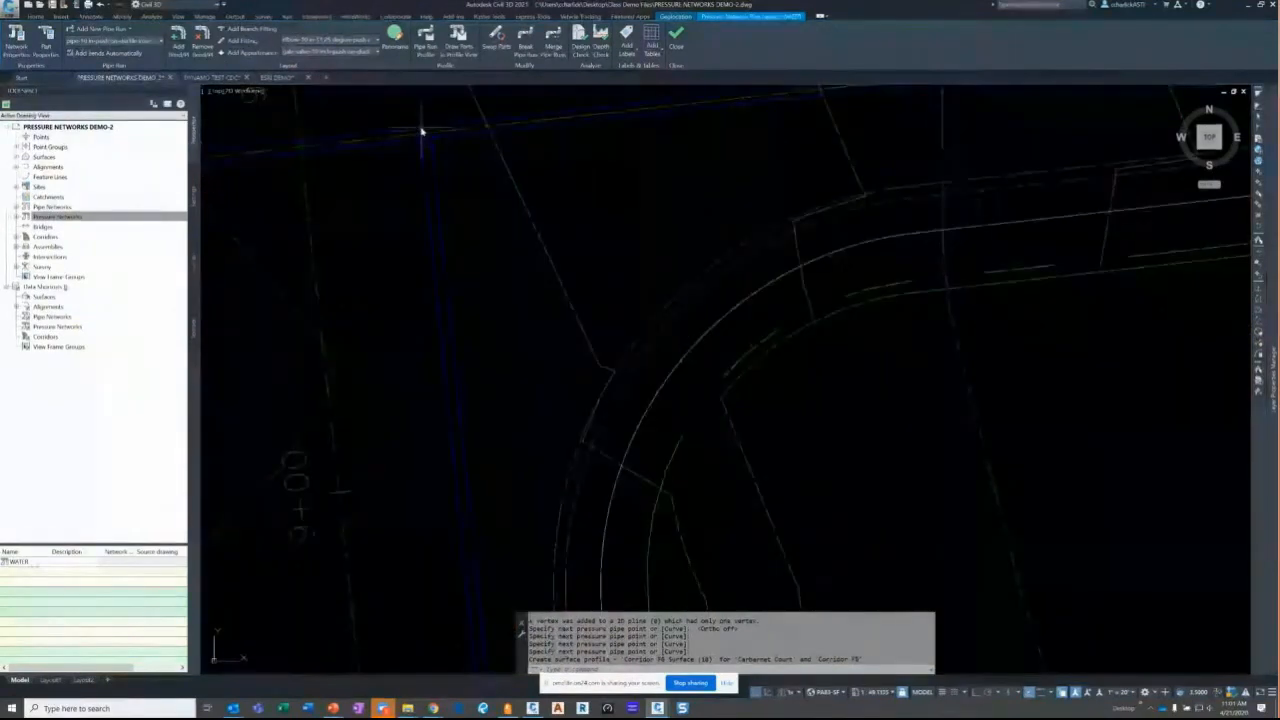
{"action": "left_click", "coordinate": [250, 28]}
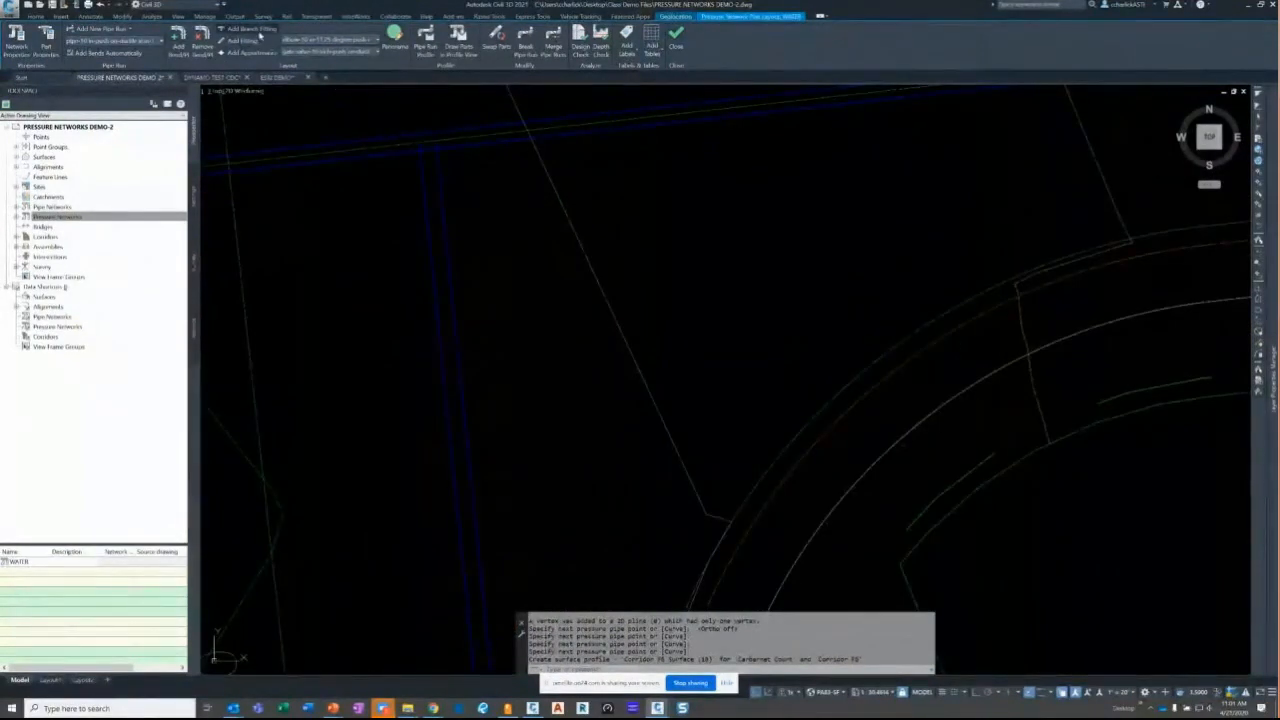
{"action": "left_click", "coordinate": [392, 158]}
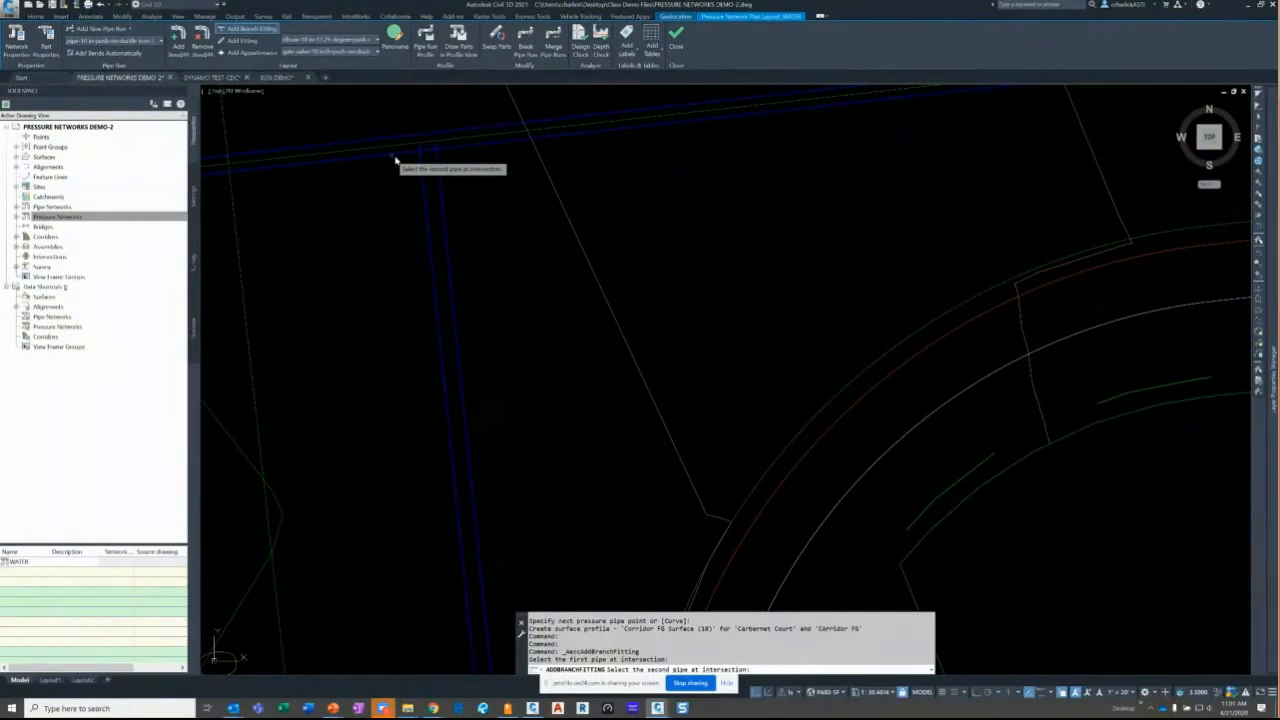
{"action": "left_click", "coordinate": [396, 160]}
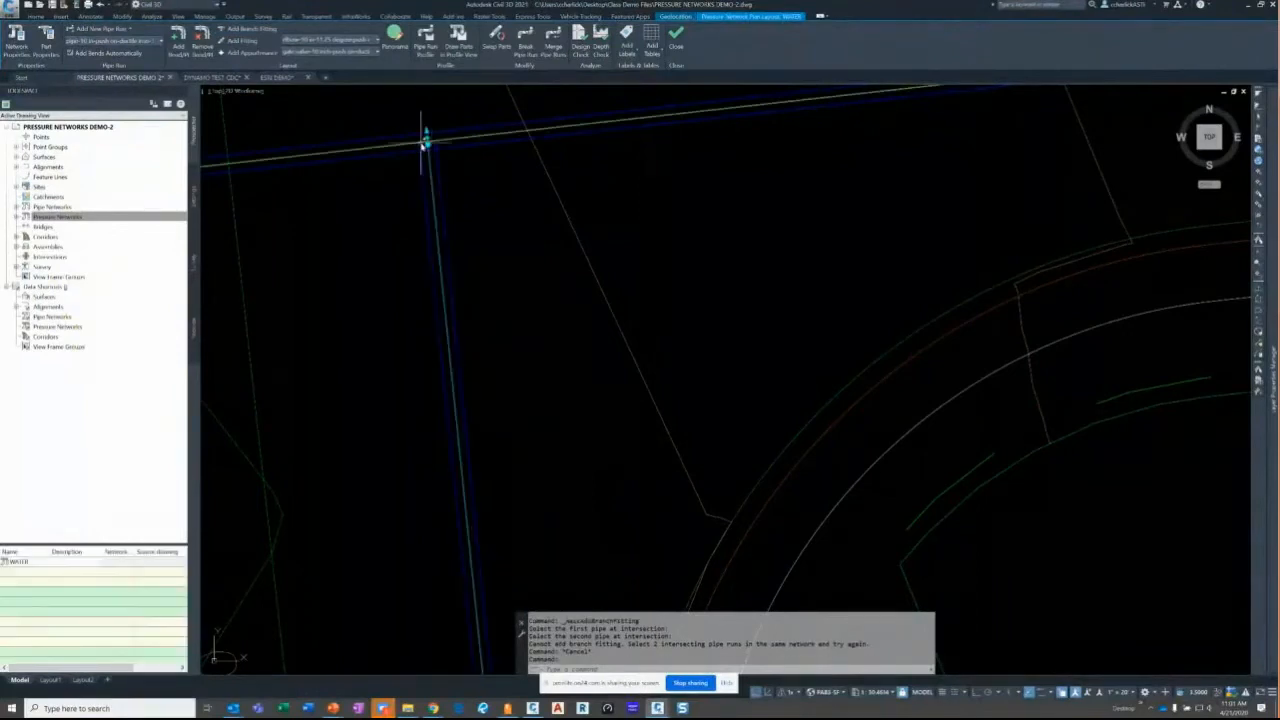
{"action": "left_click", "coordinate": [438, 154]}
{"action": "left_click", "coordinate": [450, 151]}
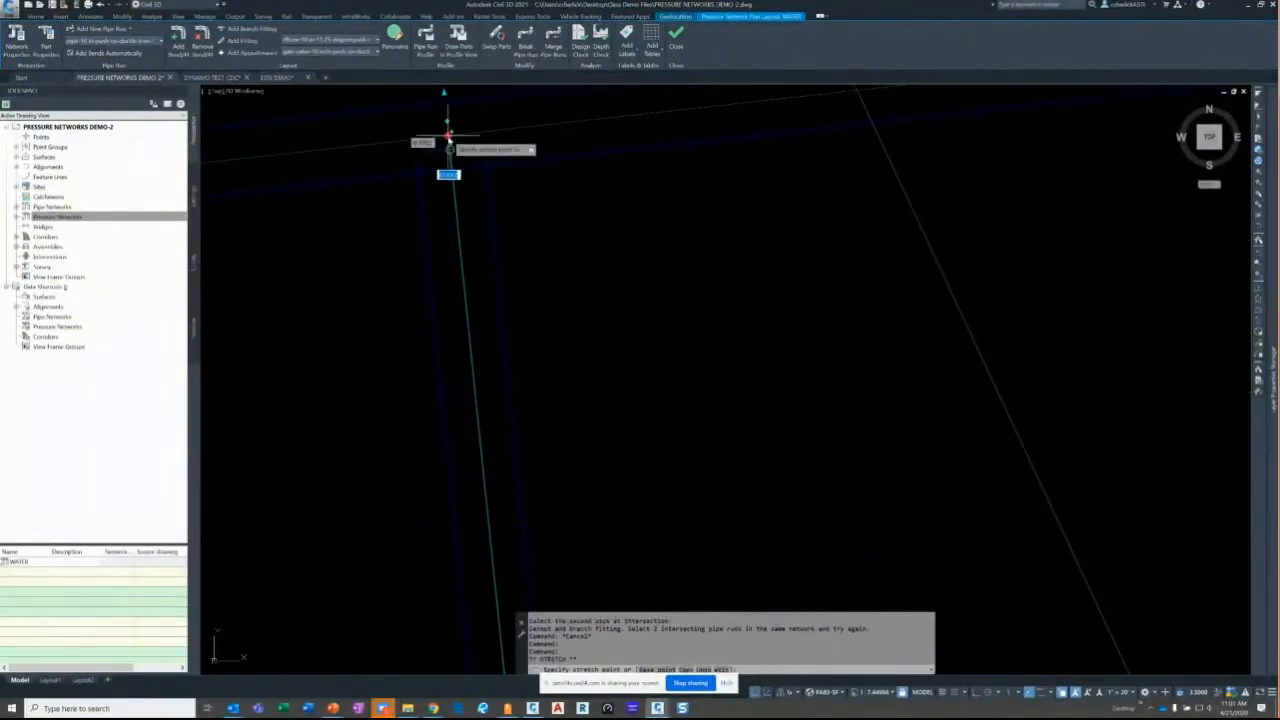
{"action": "type", "text": "a"}
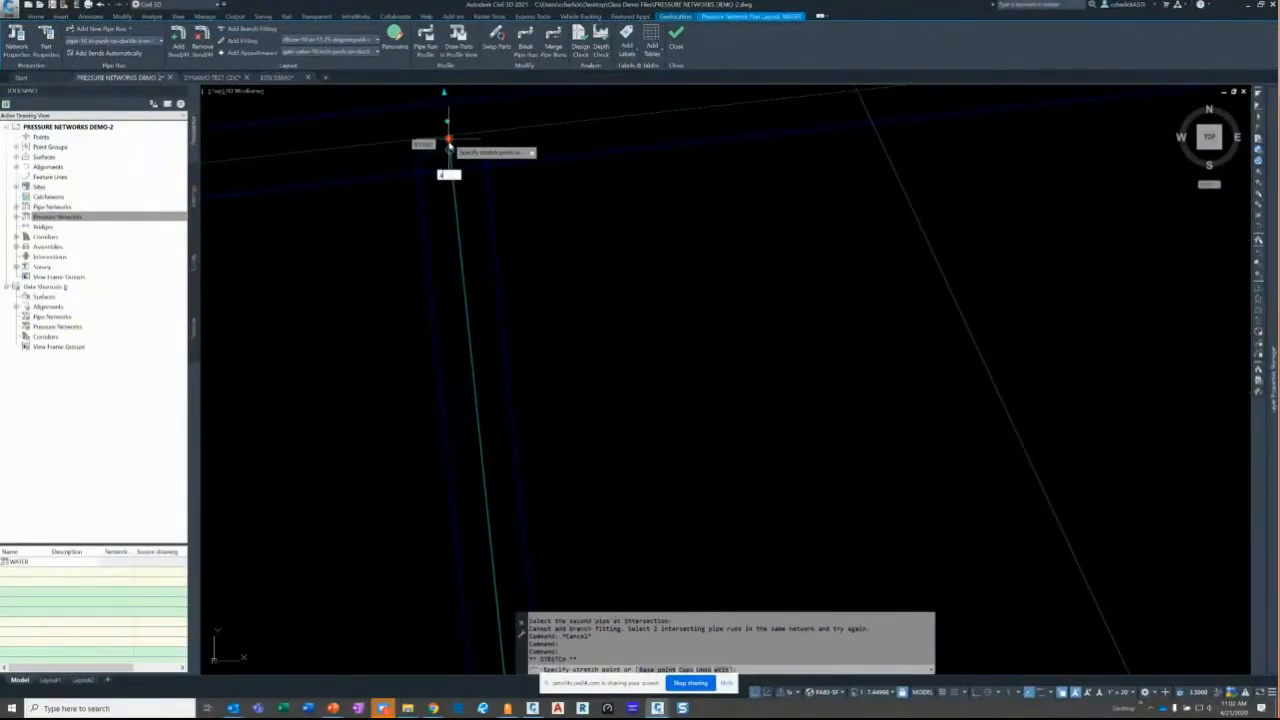
{"action": "type", "text": "pp"}
{"action": "key", "text": "Return"}
{"action": "left_click", "coordinate": [456, 198]}
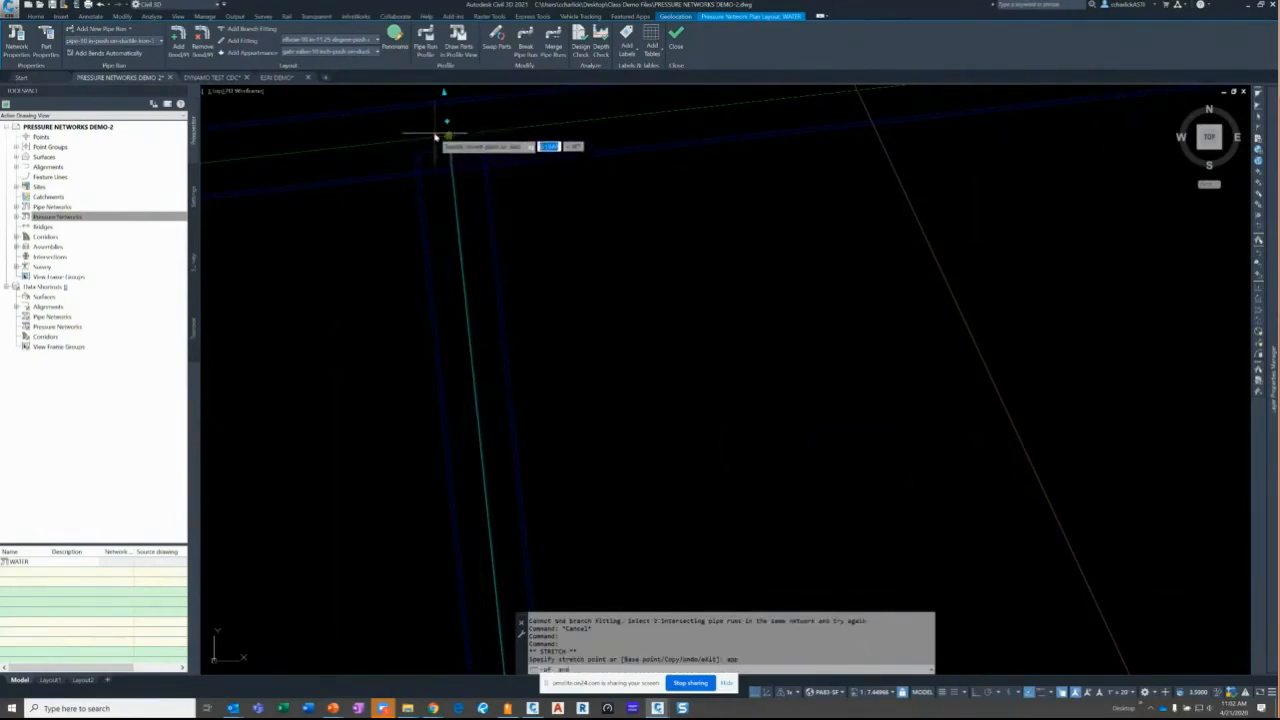
{"action": "key", "text": "Escape"}
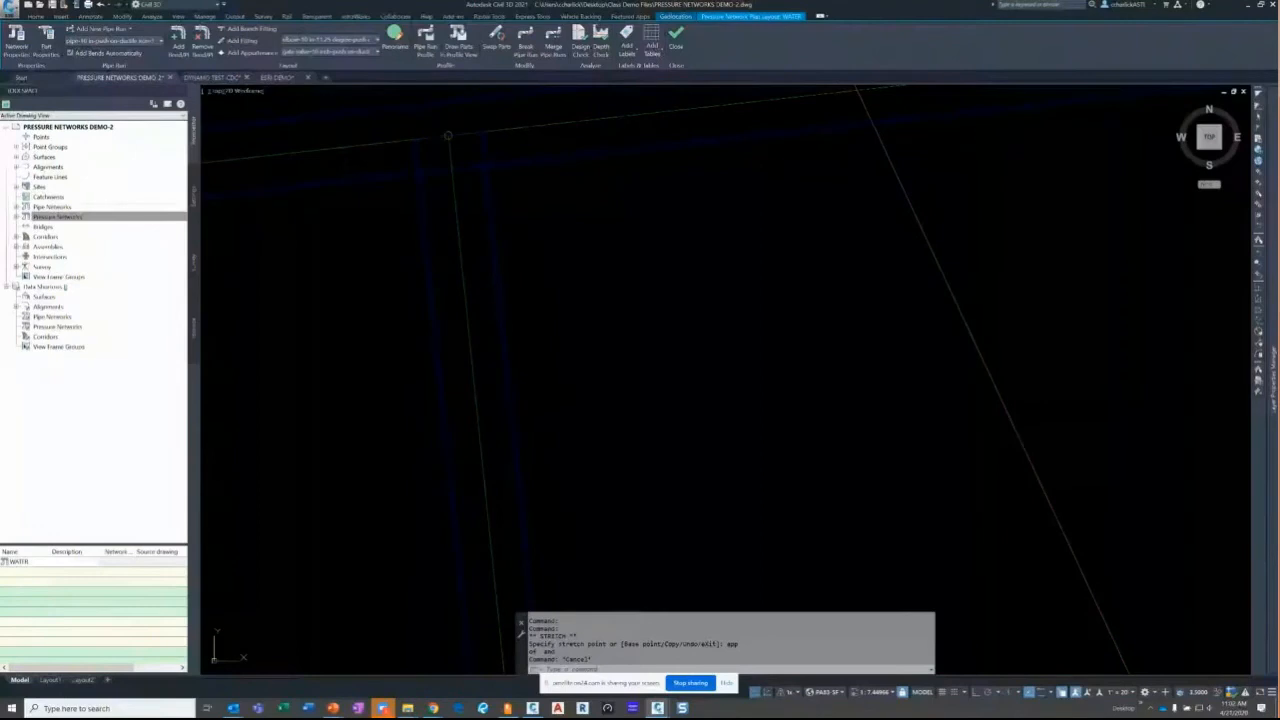
- Expand Pressure Networks > WATER in Prospector and list its Pipe Runs
{"action": "double_click", "coordinate": [57, 217]}
{"action": "double_click", "coordinate": [52, 227]}
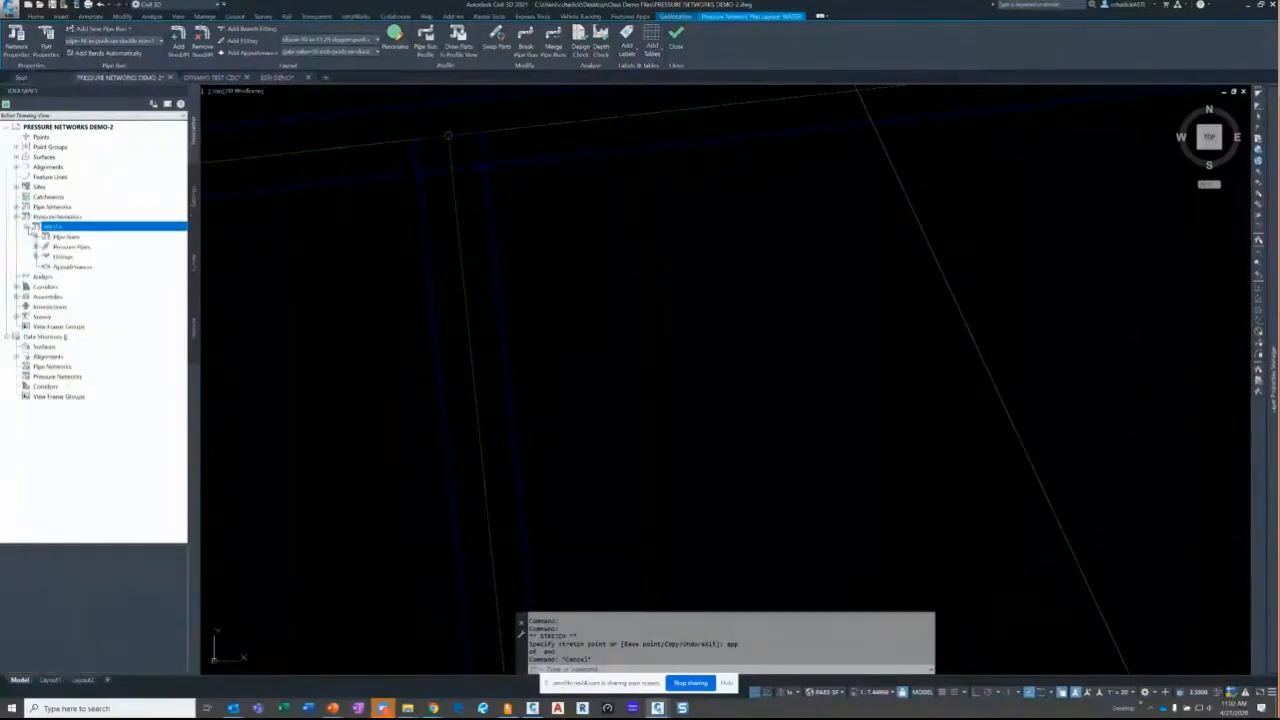
{"action": "left_click", "coordinate": [58, 237]}
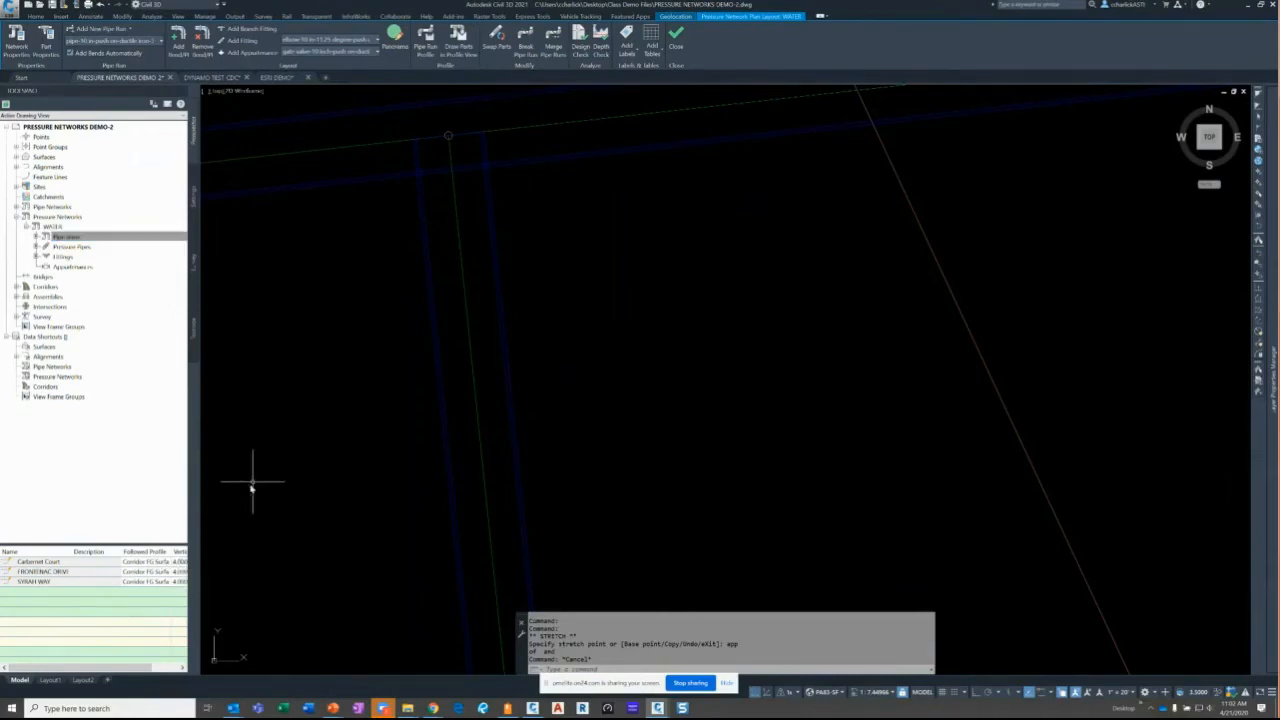
- Zoom and pan across the plan past Frontenac Drive to the Syrah Way main
{"action": "scroll", "coordinate": [330, 441], "scroll_direction": "down", "scroll_amount": 5}
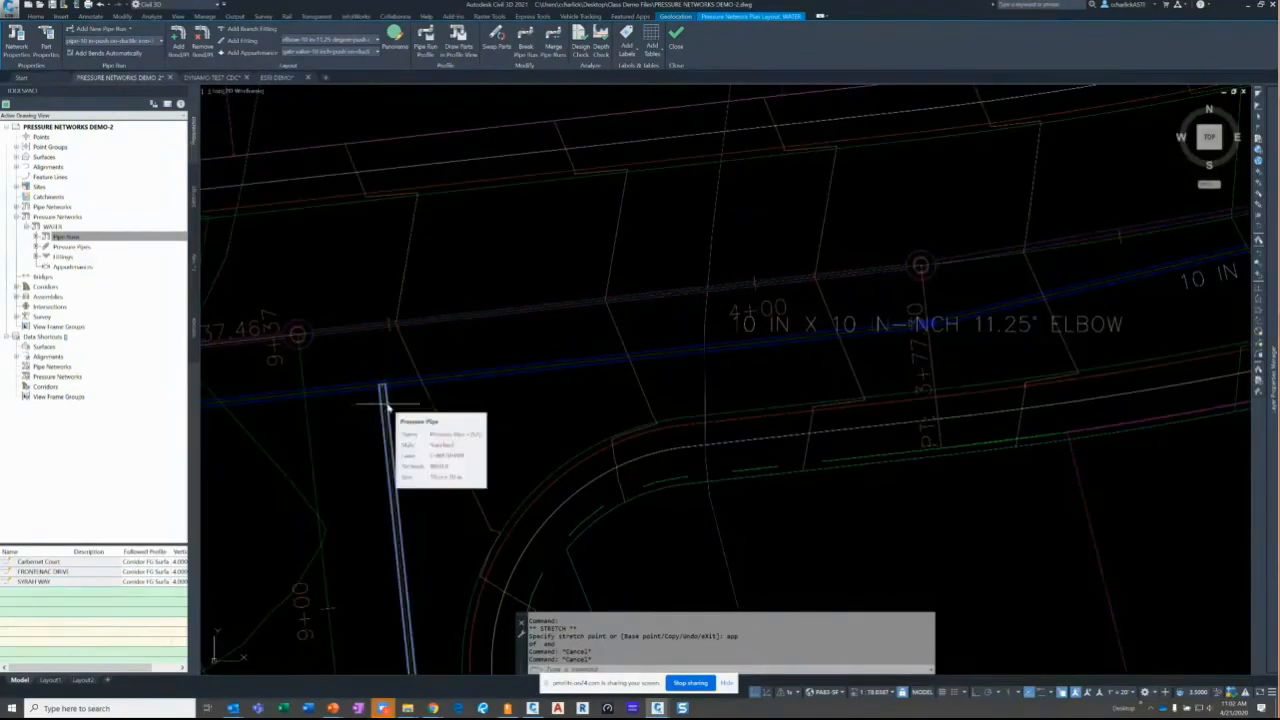
{"action": "scroll", "coordinate": [389, 407], "scroll_direction": "down", "scroll_amount": 5}
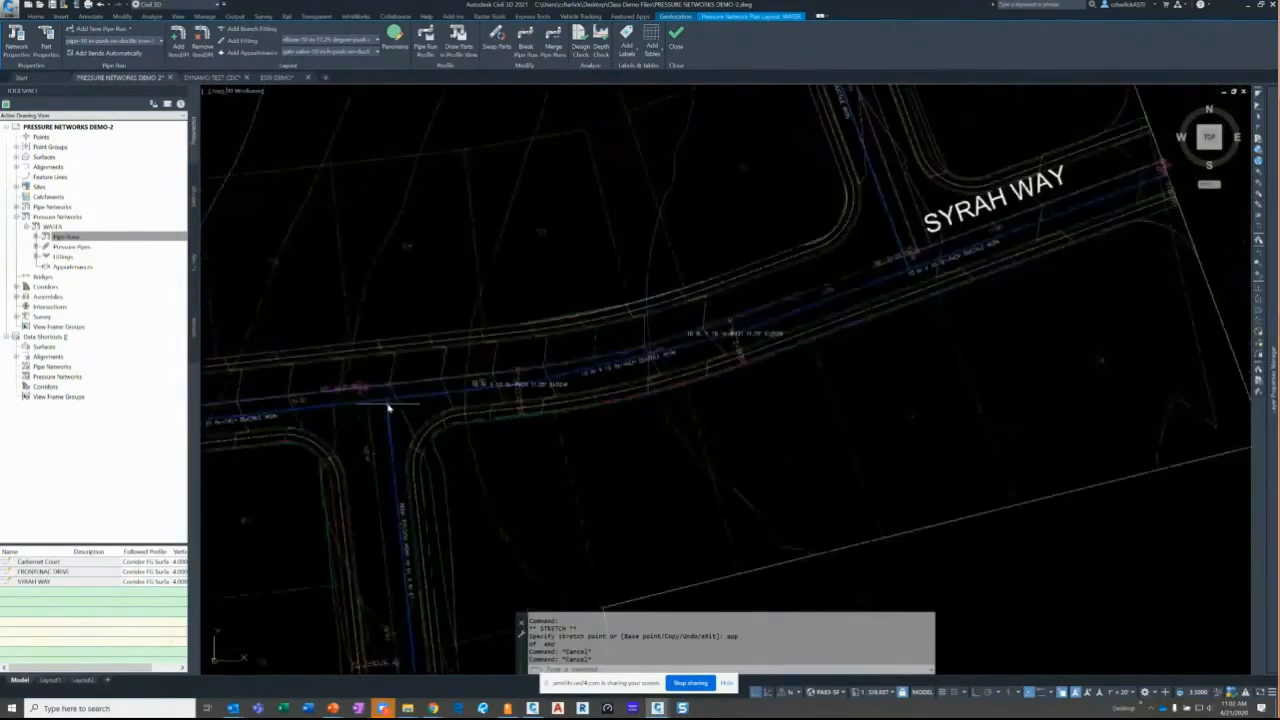
{"action": "scroll", "coordinate": [389, 407], "scroll_direction": "down", "scroll_amount": 5}
{"action": "middle_click_drag", "start_coordinate": [457, 343], "coordinate": [483, 374]}
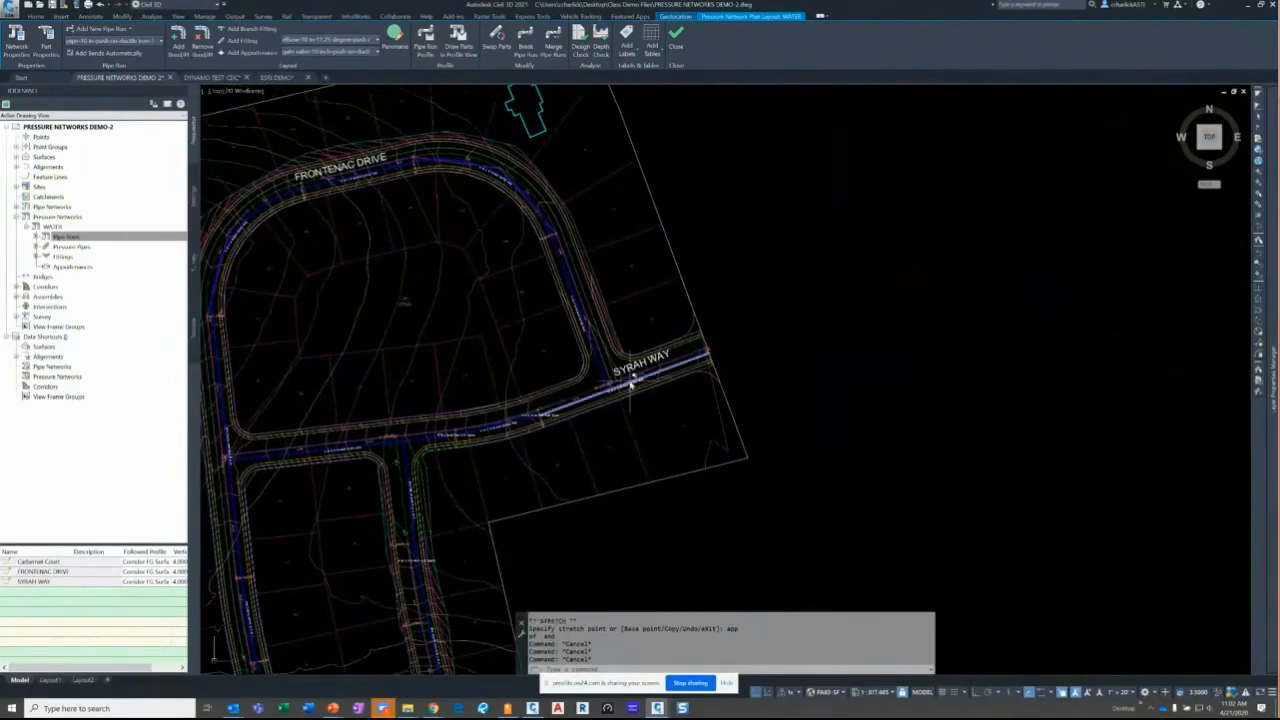
{"action": "scroll", "coordinate": [630, 385], "scroll_direction": "up", "scroll_amount": 4}
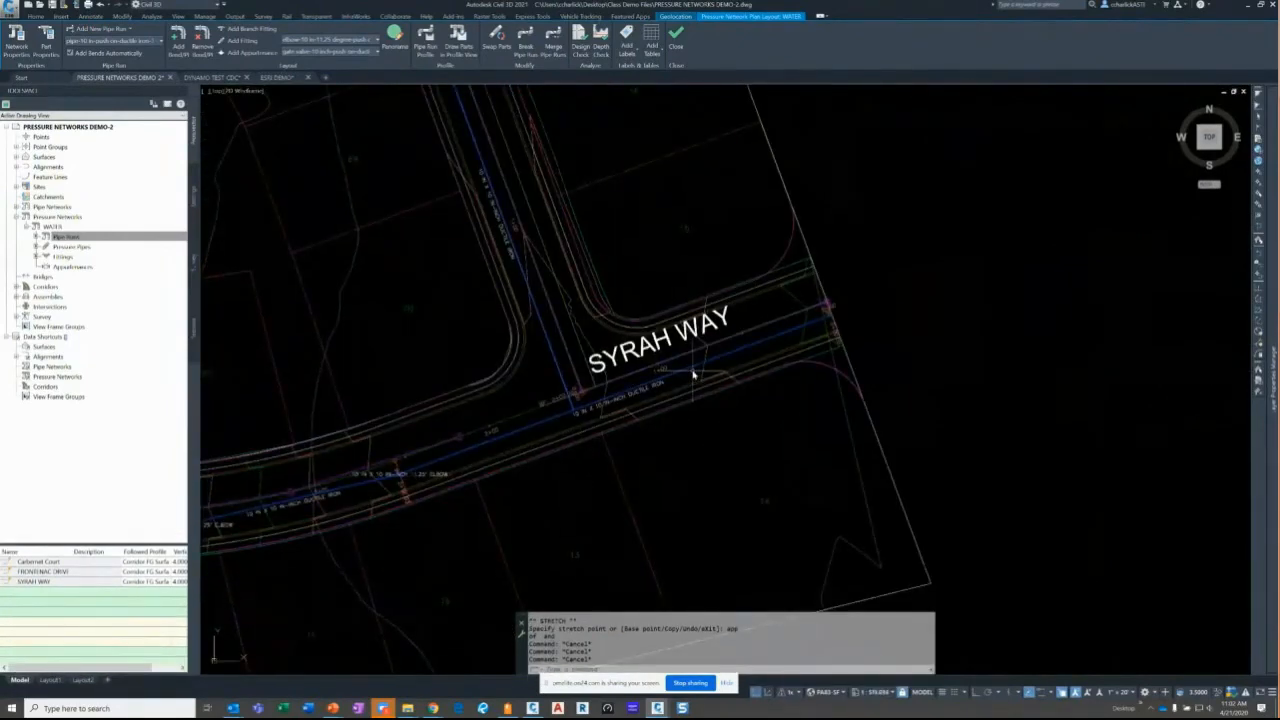
{"action": "scroll", "coordinate": [693, 374], "scroll_direction": "up", "scroll_amount": 5}
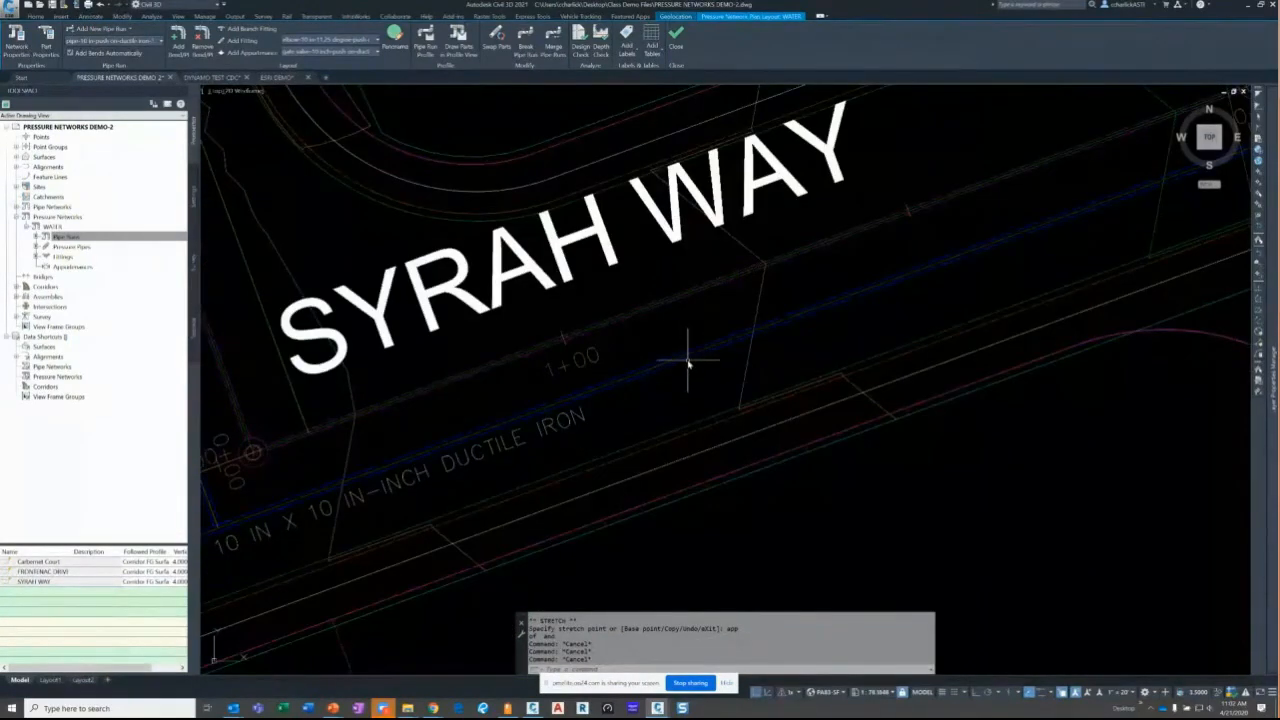
{"action": "scroll", "coordinate": [665, 380], "scroll_direction": "down", "scroll_amount": 4}
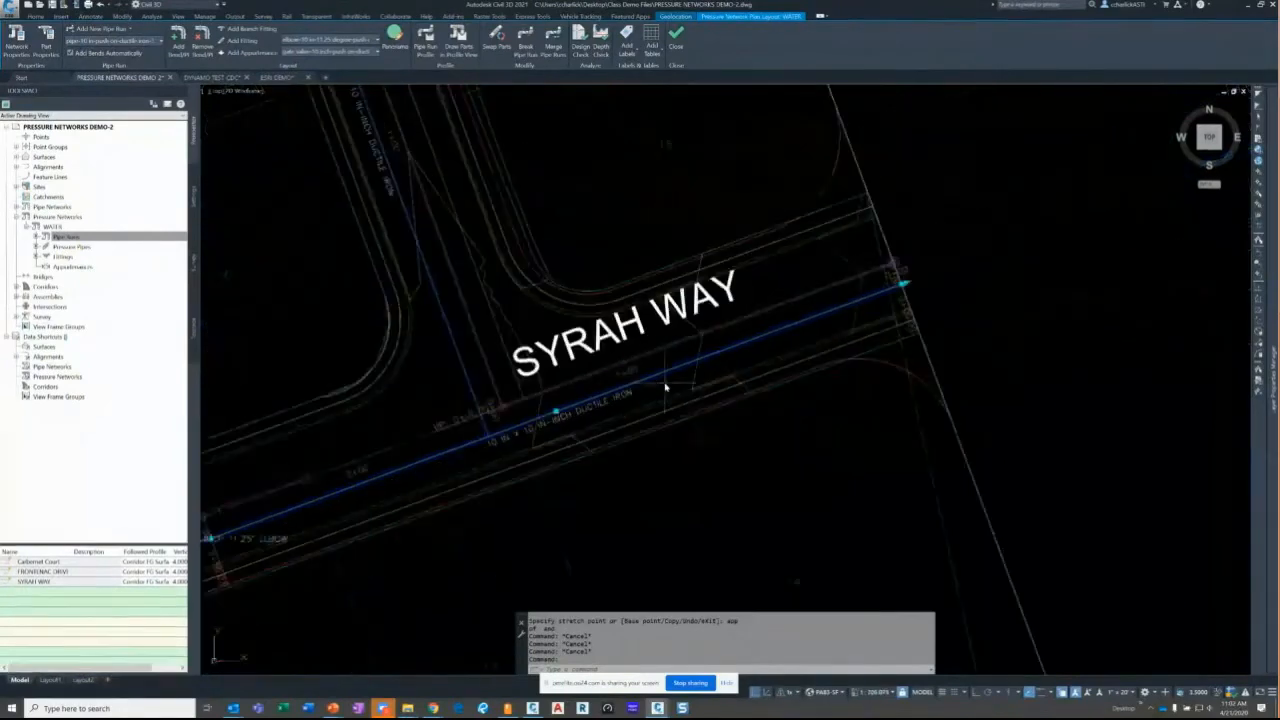
{"action": "scroll", "coordinate": [665, 380], "scroll_direction": "down", "scroll_amount": 2}
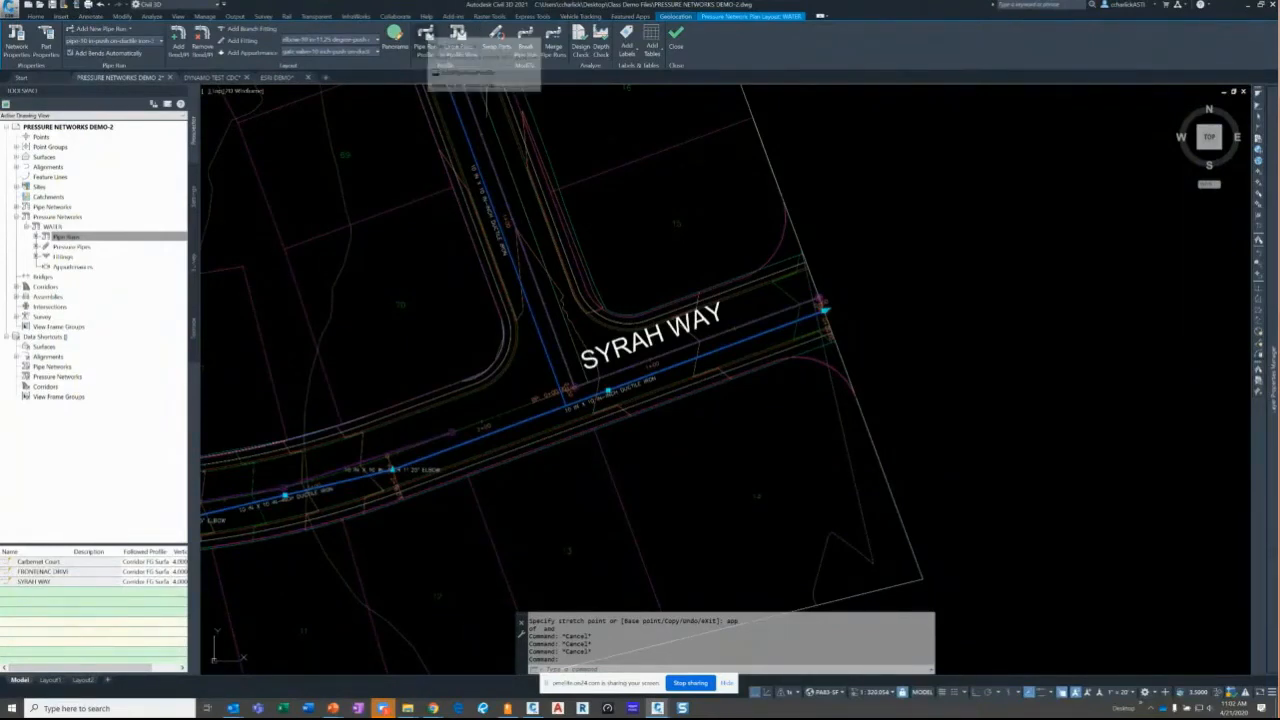
- Create the SYRAH WAY pipe run profile 4.00' below Syrah Way FG in the existing profile view
{"action": "left_click", "coordinate": [427, 40]}
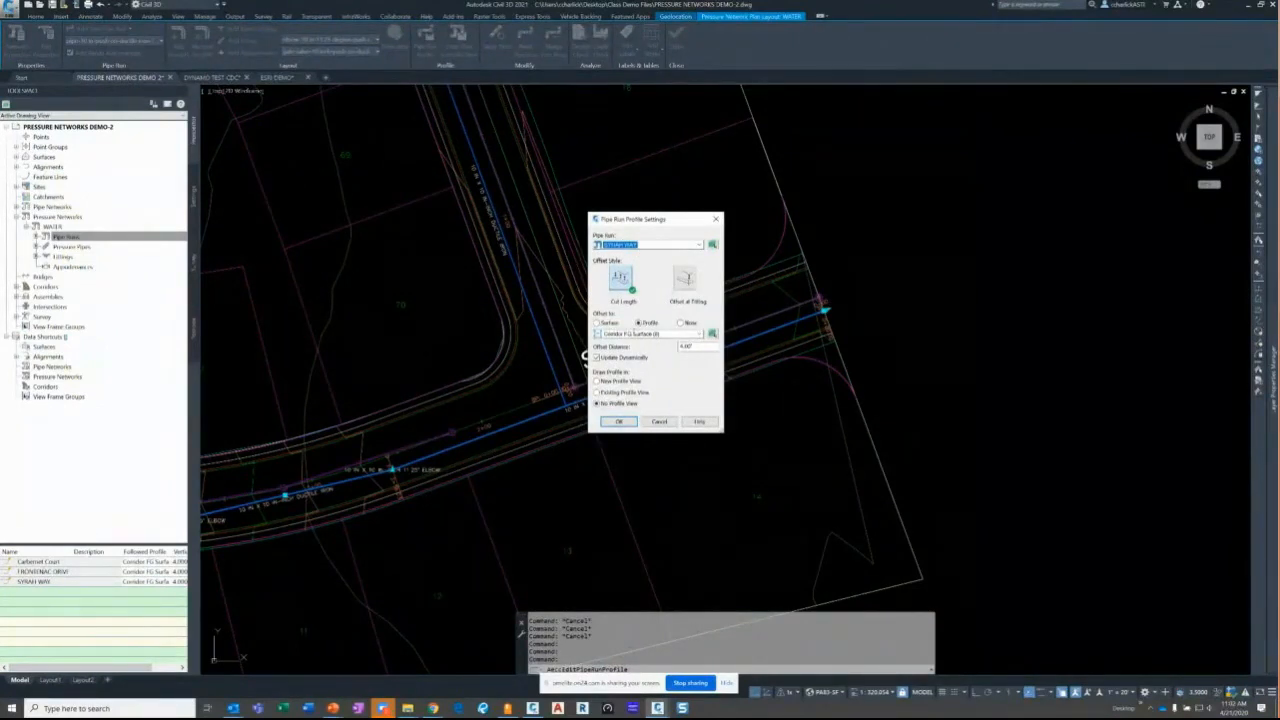
{"action": "left_click", "coordinate": [645, 333]}
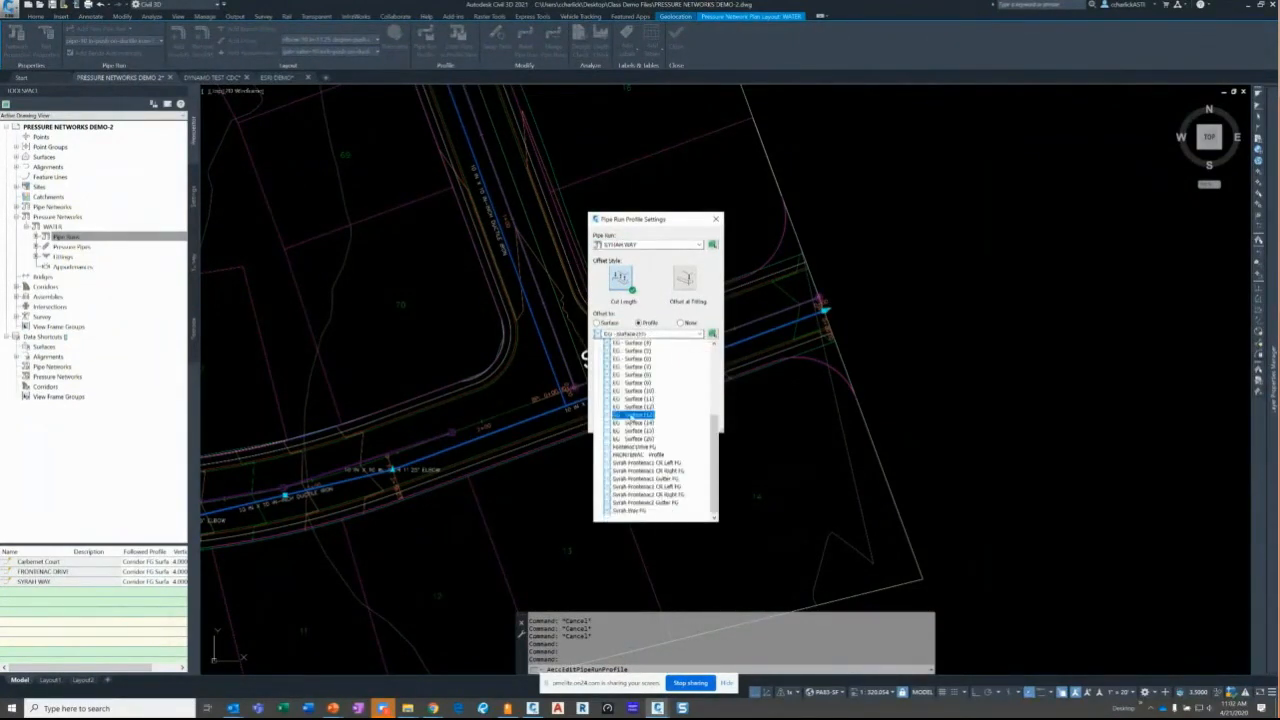
{"action": "left_click", "coordinate": [643, 511]}
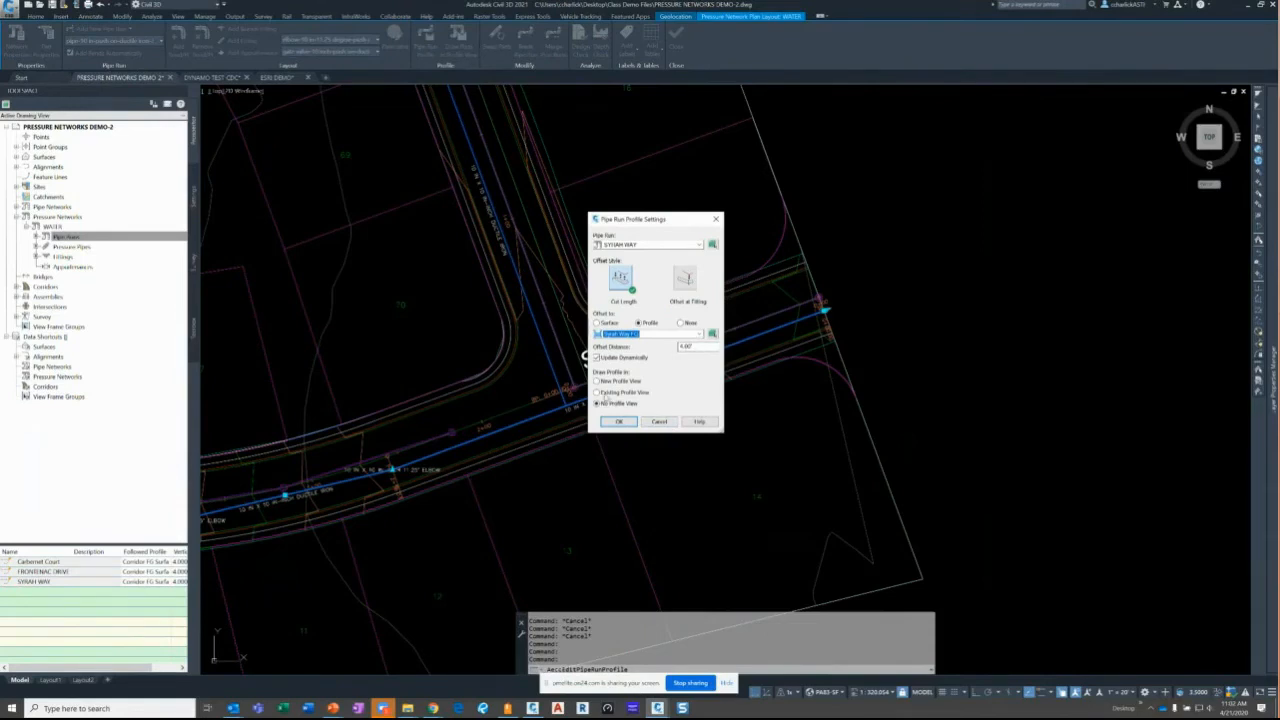
{"action": "left_click", "coordinate": [599, 392]}
{"action": "left_click", "coordinate": [610, 422]}
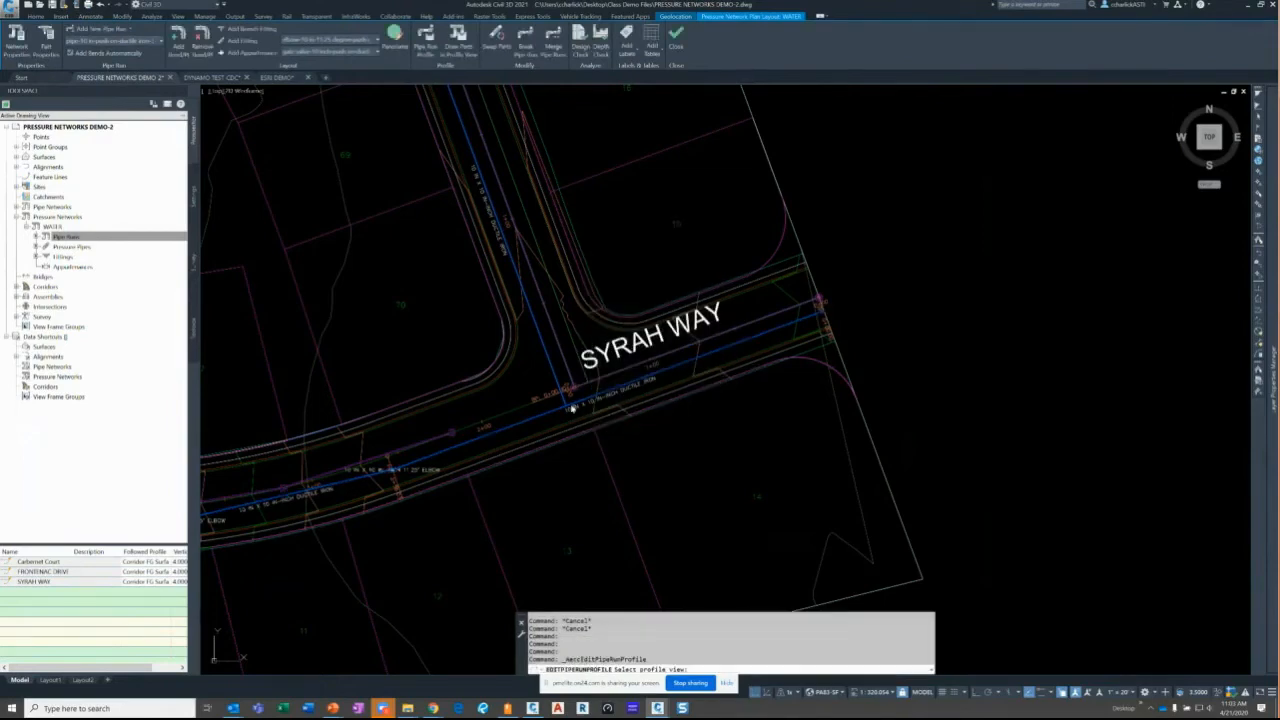
{"action": "scroll", "coordinate": [572, 408], "scroll_direction": "down", "scroll_amount": 5}
{"action": "scroll", "coordinate": [783, 337], "scroll_direction": "down", "scroll_amount": 2}
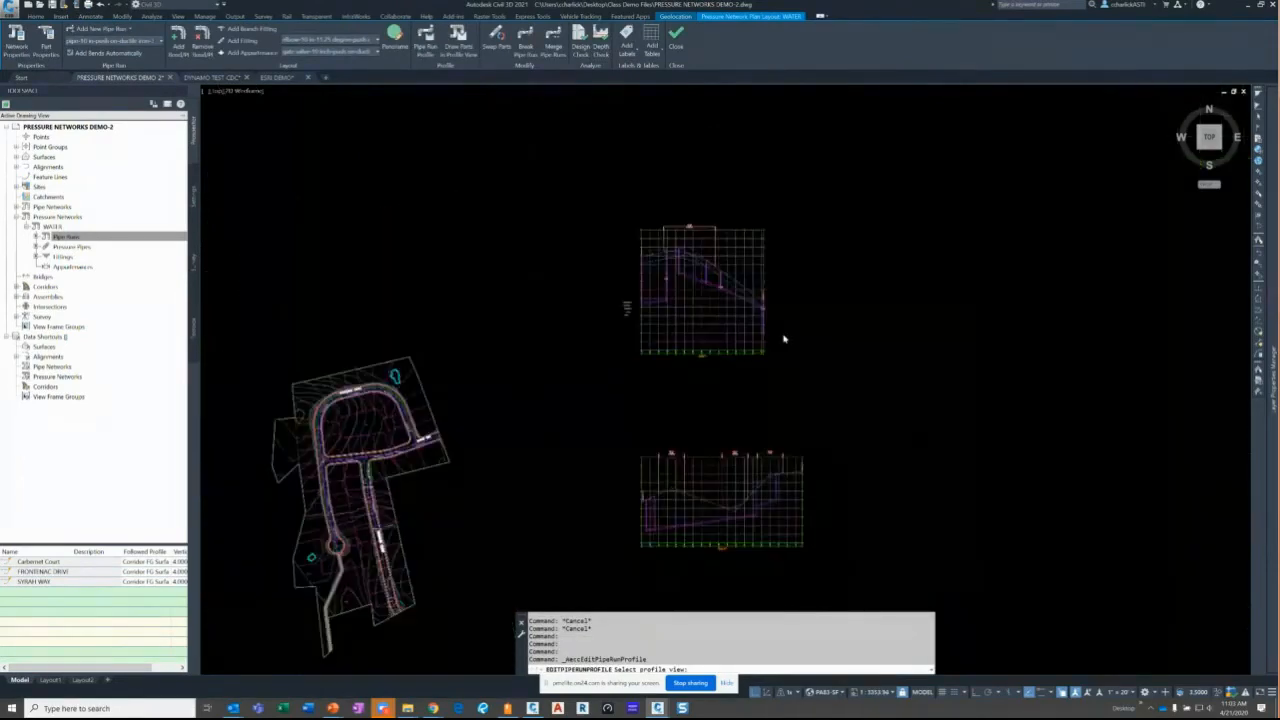
{"action": "scroll", "coordinate": [554, 420], "scroll_direction": "up", "scroll_amount": 5}
{"action": "scroll", "coordinate": [503, 436], "scroll_direction": "down", "scroll_amount": 4}
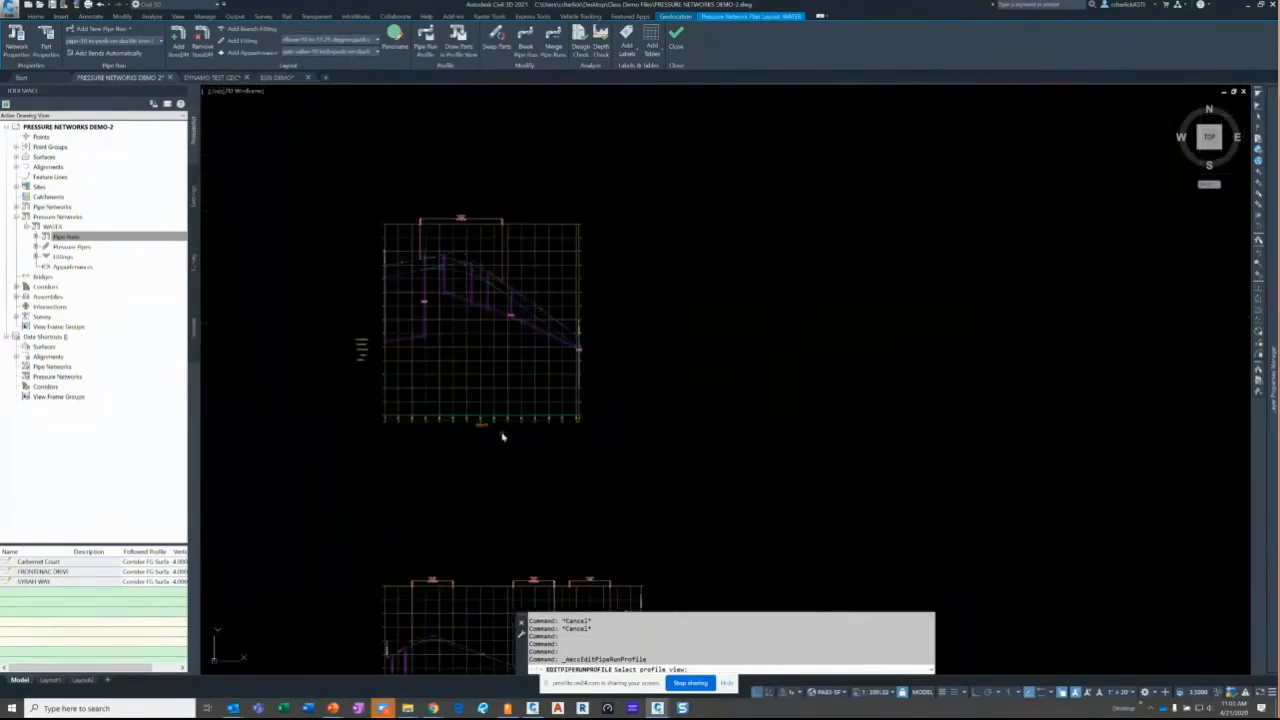
{"action": "left_click", "coordinate": [458, 349]}
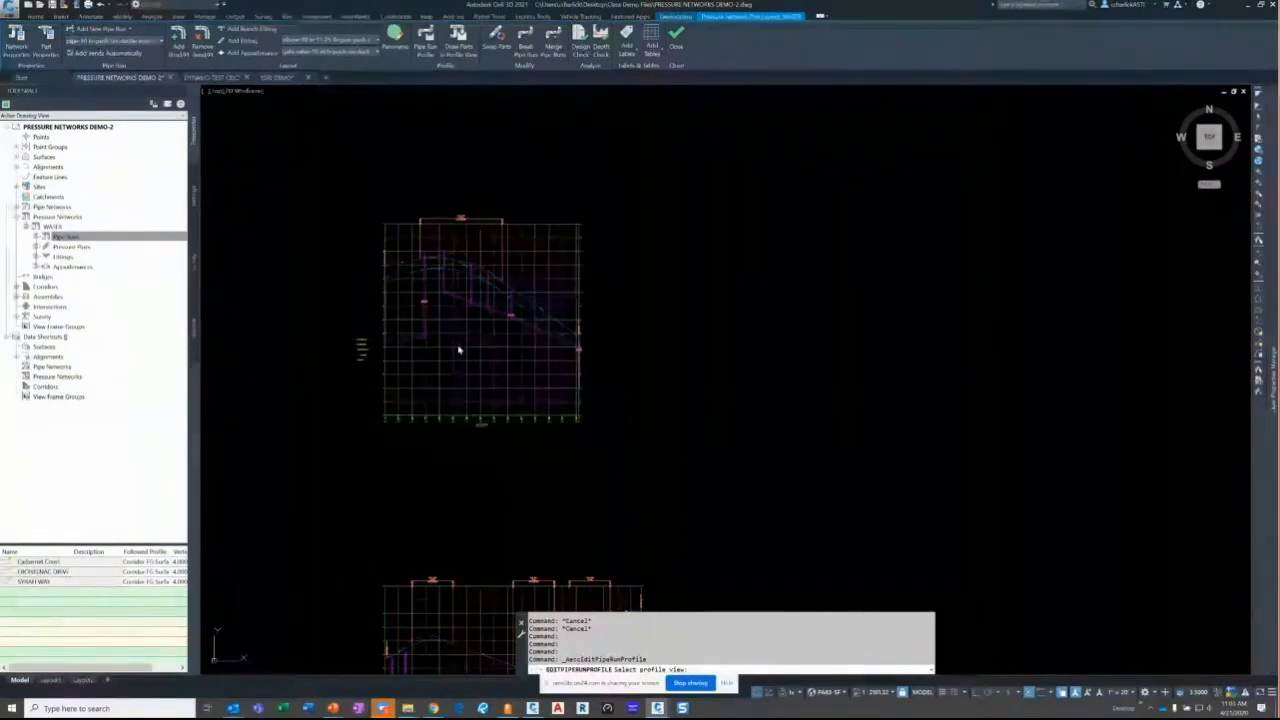
{"action": "scroll", "coordinate": [440, 283], "scroll_direction": "up", "scroll_amount": 5}
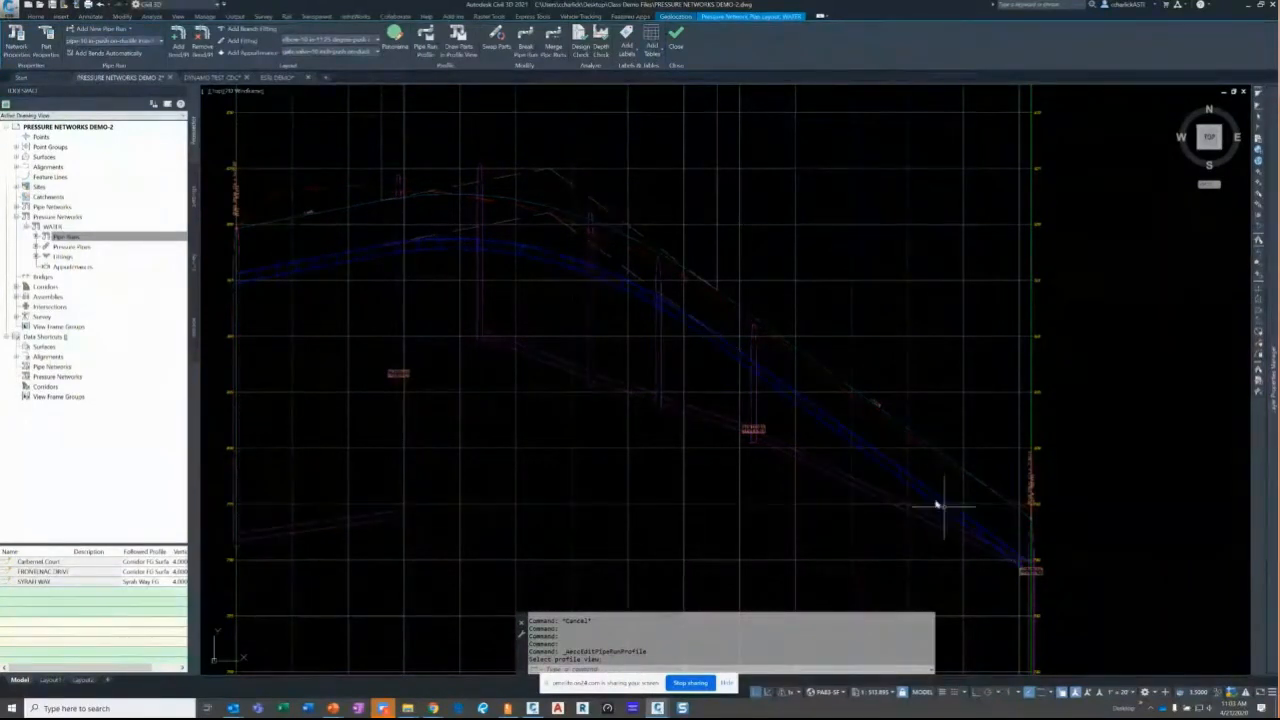
- Move a vertex near the crest of the Syrah Way pipe run profile, then refine its position
{"action": "left_click", "coordinate": [569, 215]}
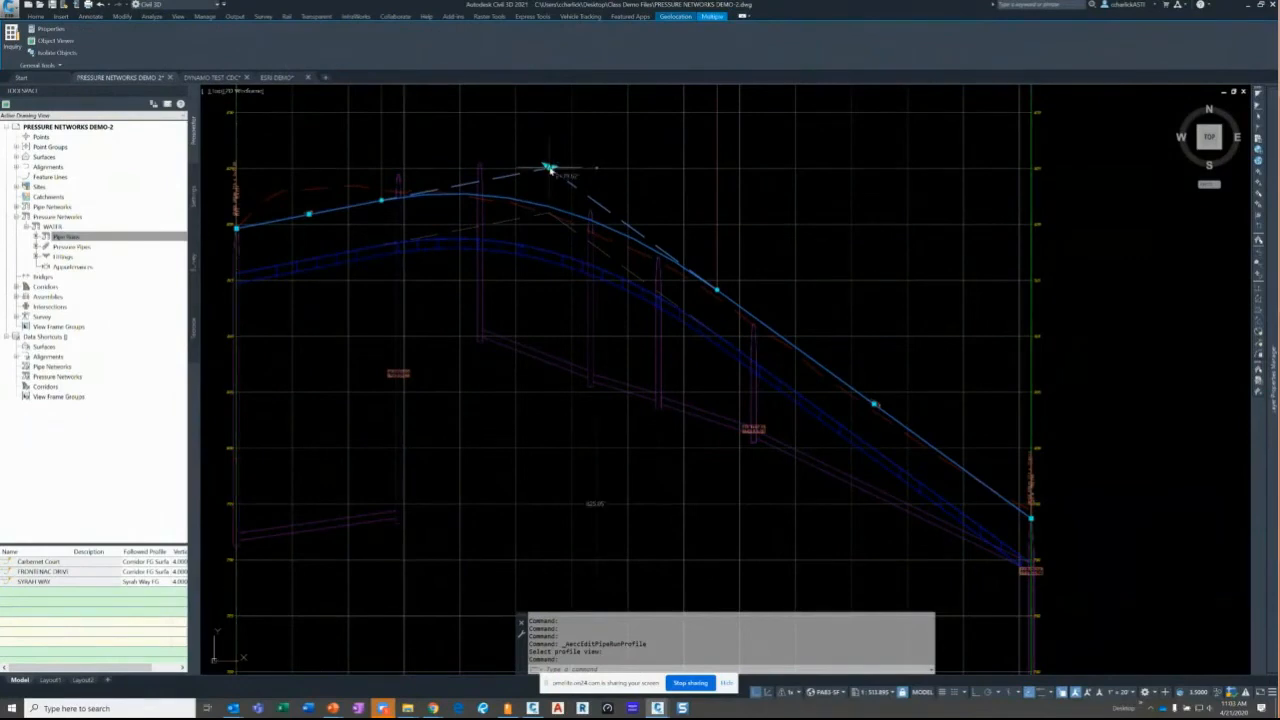
{"action": "left_click", "coordinate": [540, 180]}
{"action": "left_click", "coordinate": [535, 178]}
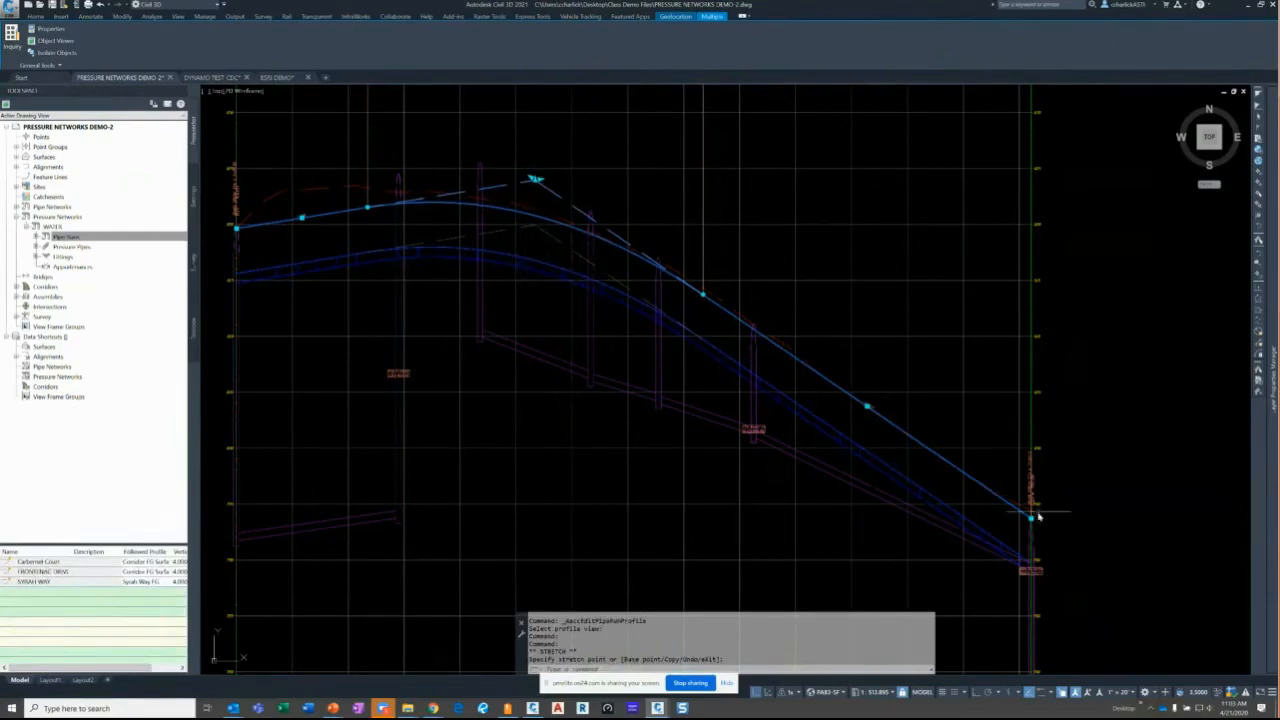
{"action": "left_click", "coordinate": [535, 179]}
{"action": "left_click", "coordinate": [557, 180]}
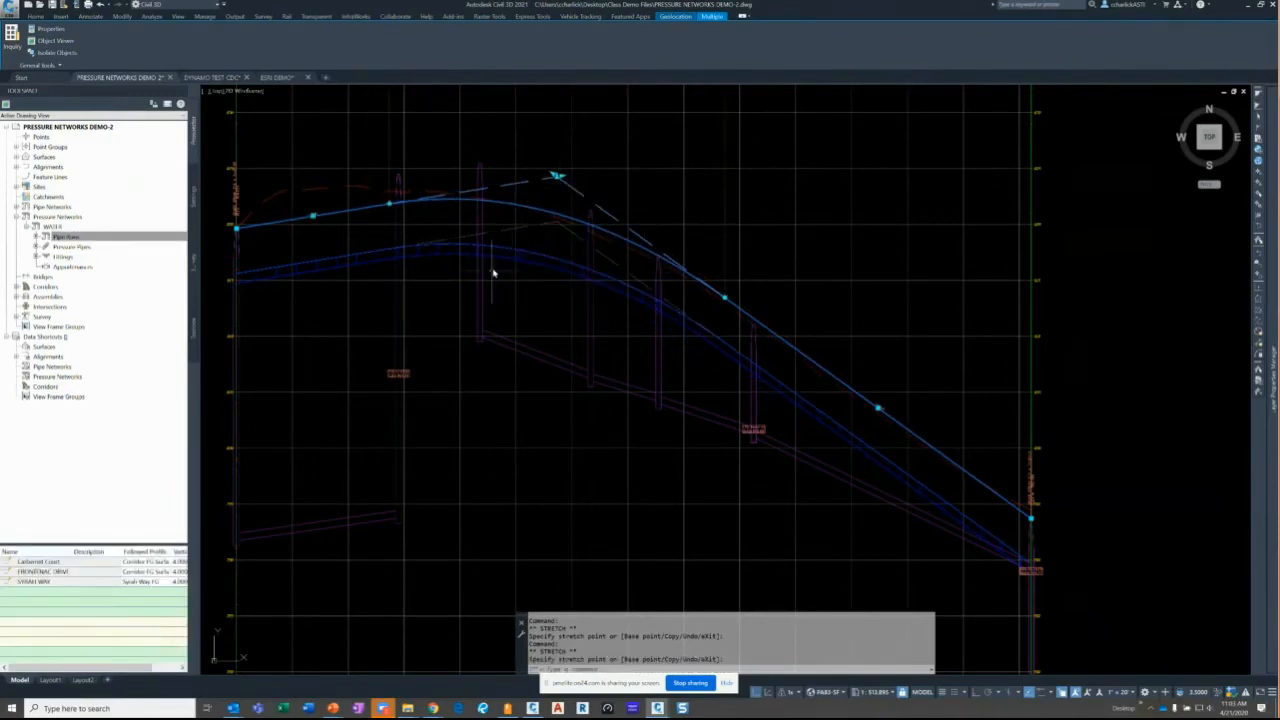
{"action": "key", "text": "Escape"}
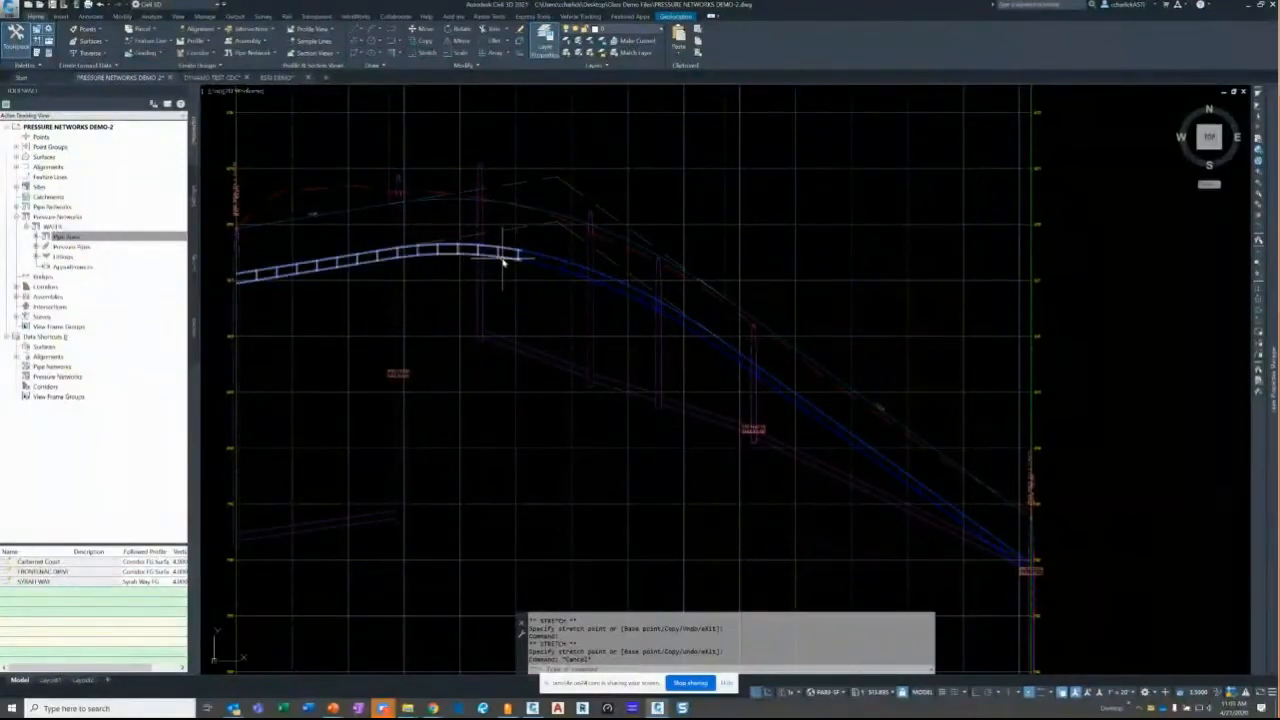
- Drag one bend of the Syrah Way pressure pipes far downward so they dip sharply
{"action": "left_click", "coordinate": [503, 262]}
{"action": "key", "text": "Escape"}
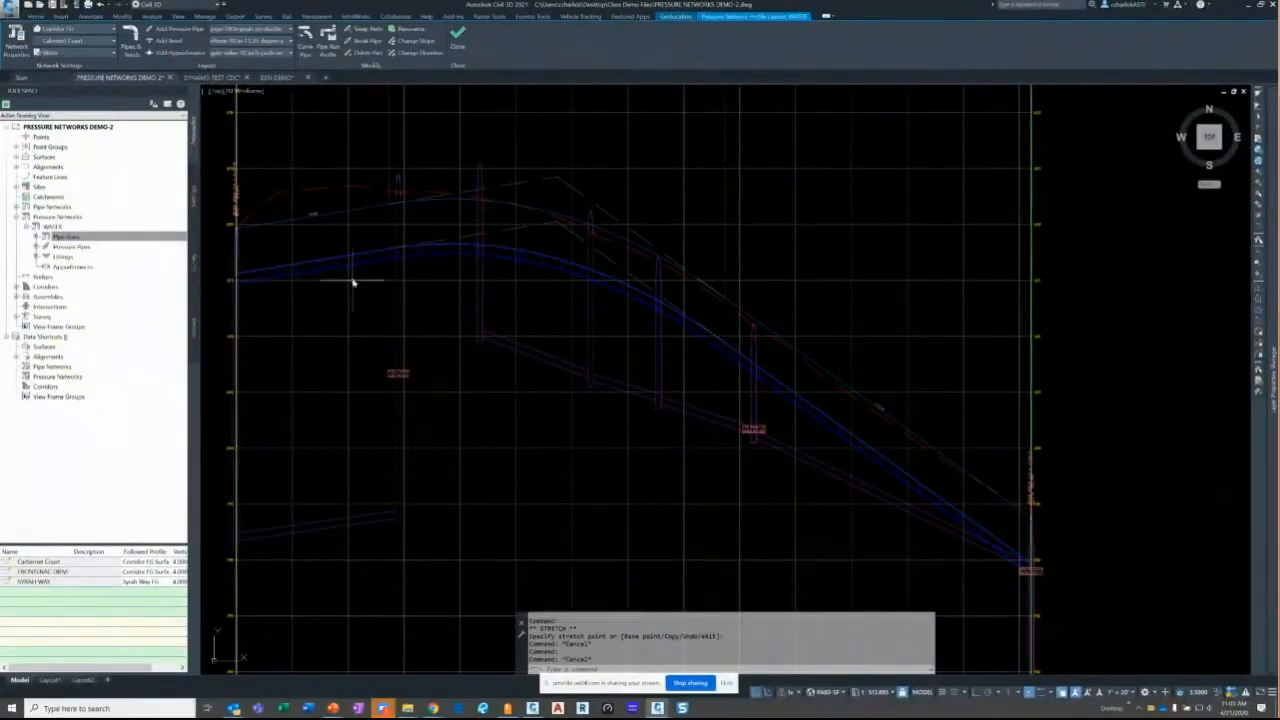
{"action": "left_click", "coordinate": [352, 280]}
{"action": "key", "text": "Escape"}
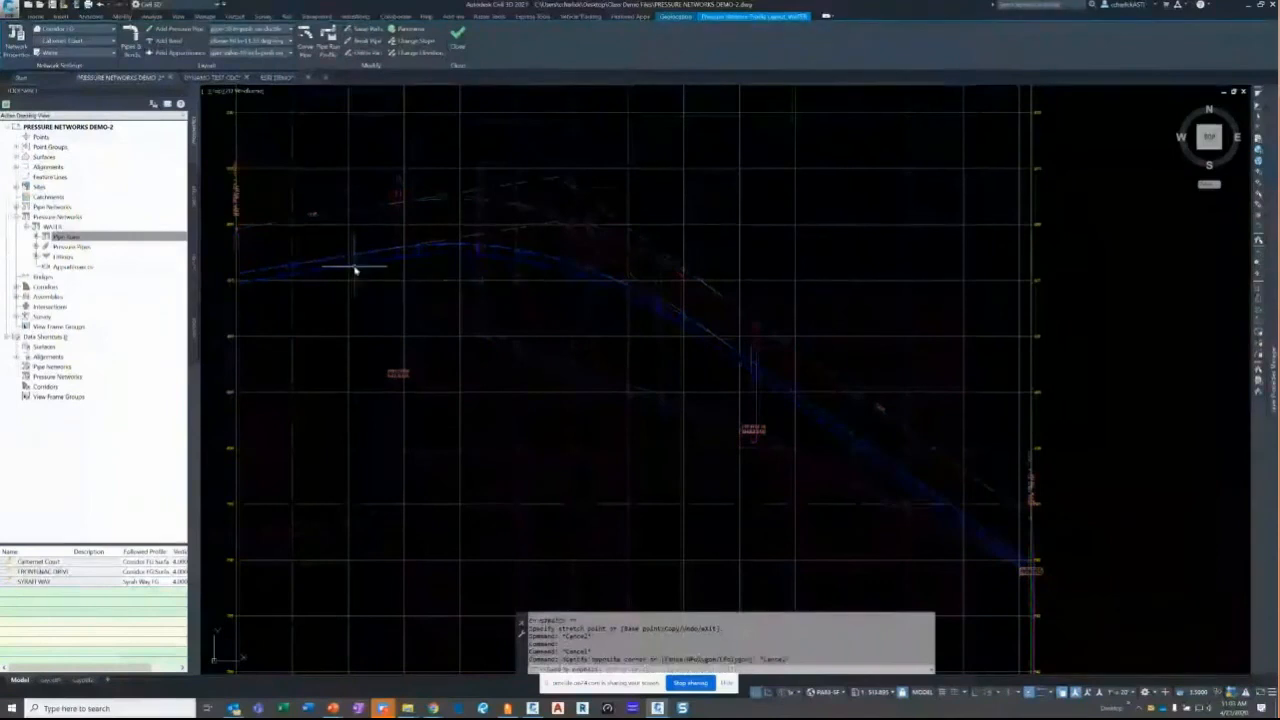
{"action": "left_click", "coordinate": [362, 265]}
{"action": "scroll", "coordinate": [362, 262], "scroll_direction": "up", "scroll_amount": 4}
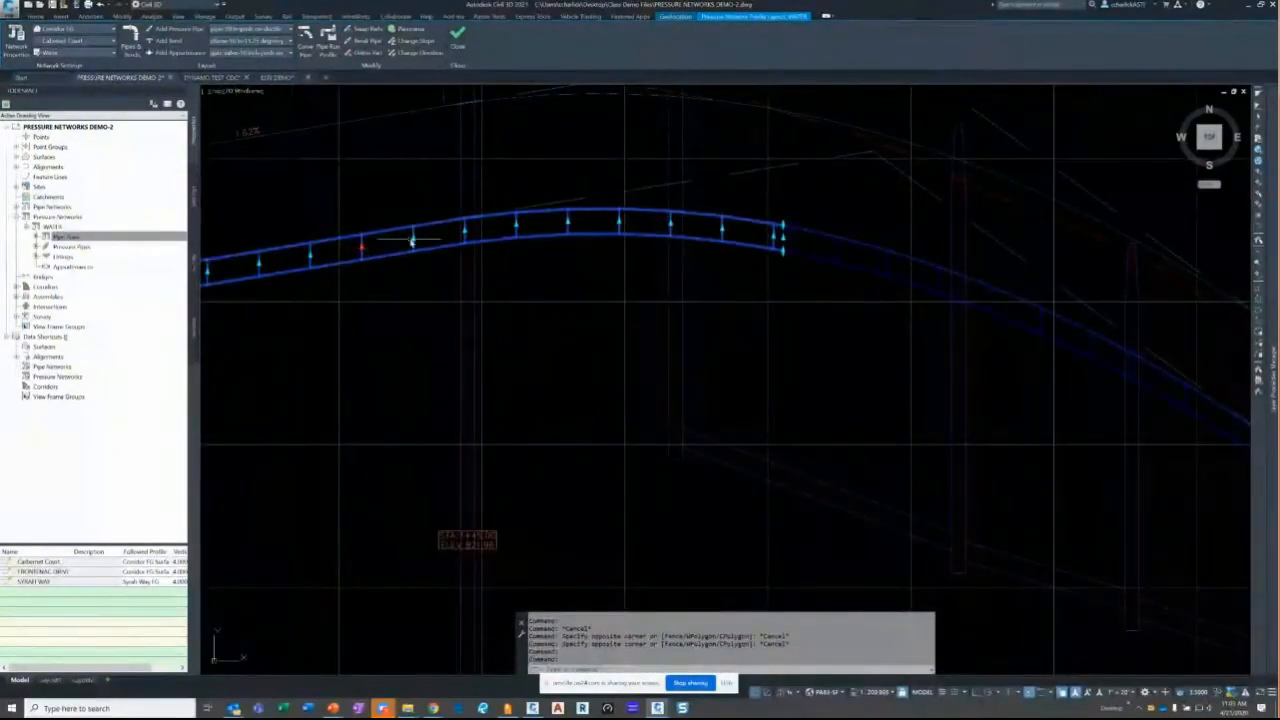
{"action": "left_click", "coordinate": [411, 240]}
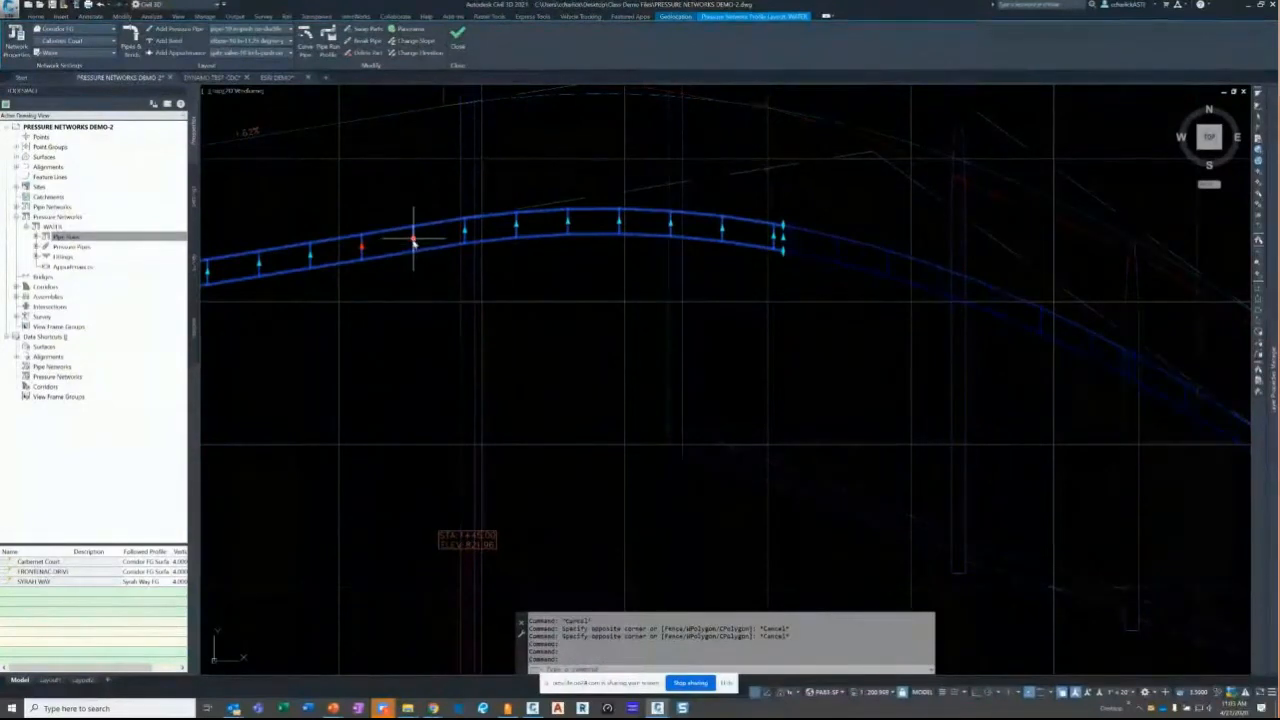
{"action": "left_click", "coordinate": [409, 379]}
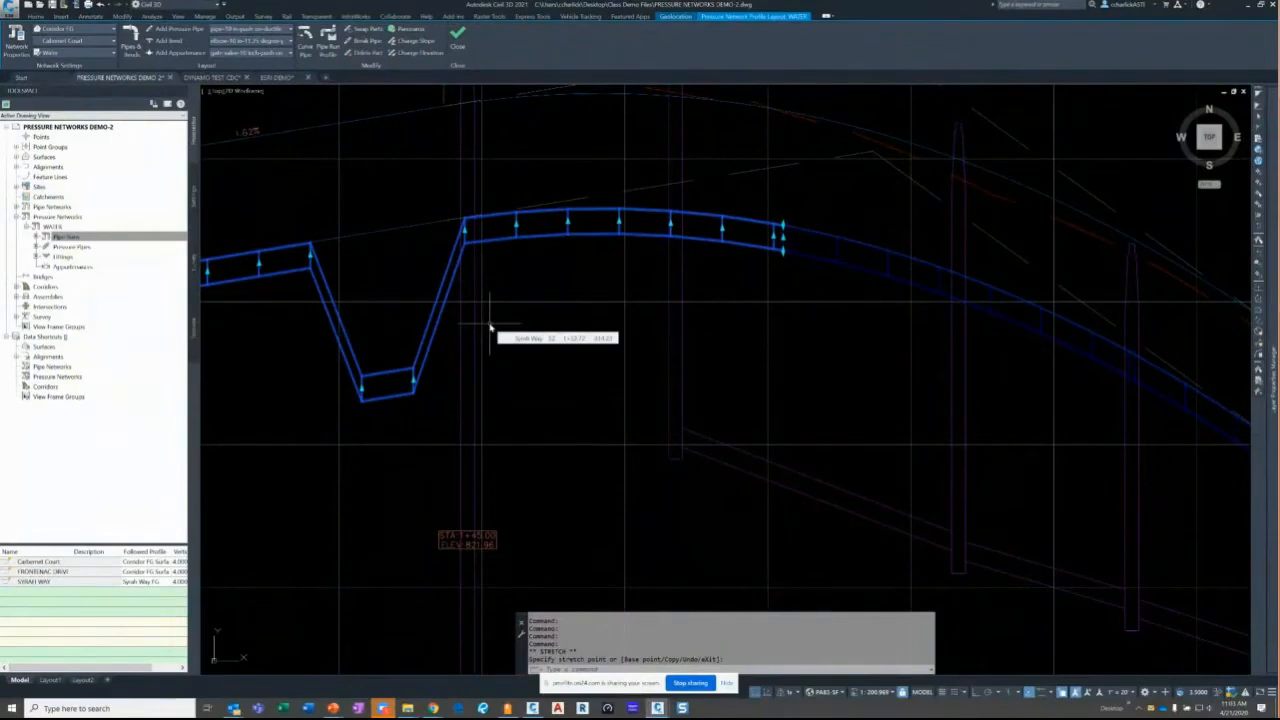
{"action": "key", "text": "Escape"}
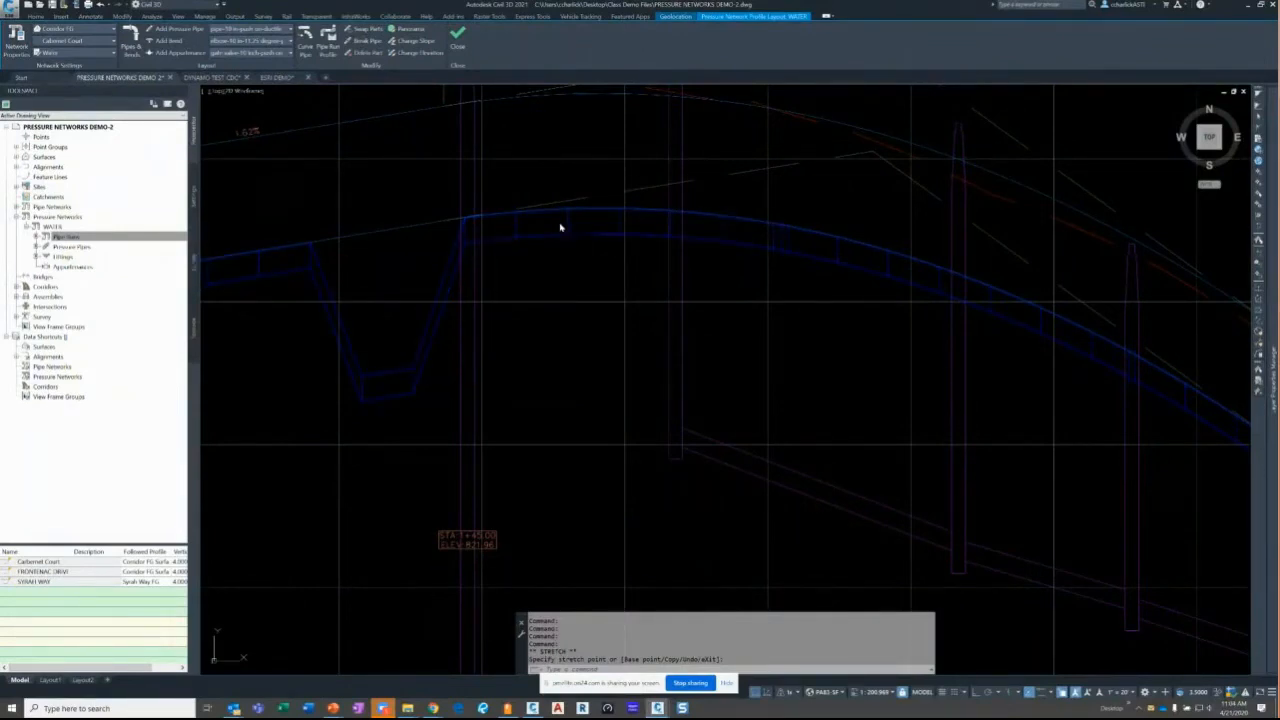
{"action": "scroll", "coordinate": [560, 228], "scroll_direction": "down", "scroll_amount": 2}
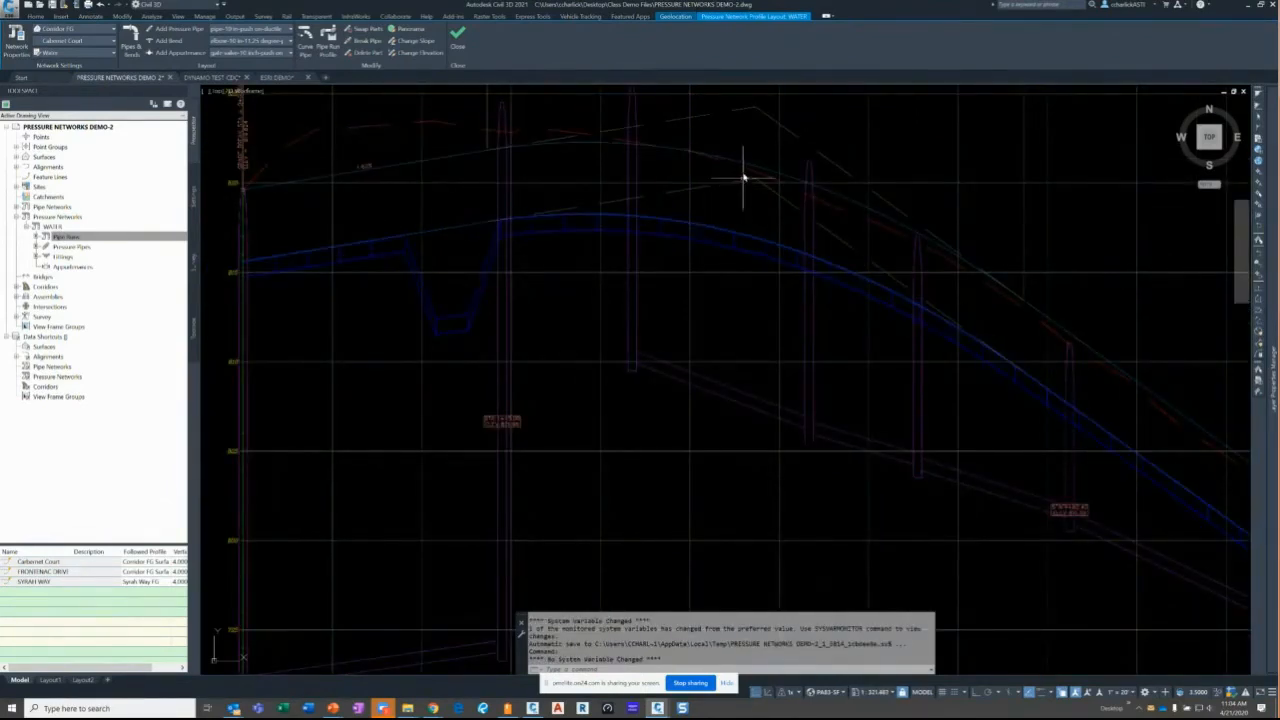
- Stretch a point on the upper profile line to a new position
{"action": "left_click", "coordinate": [597, 140]}
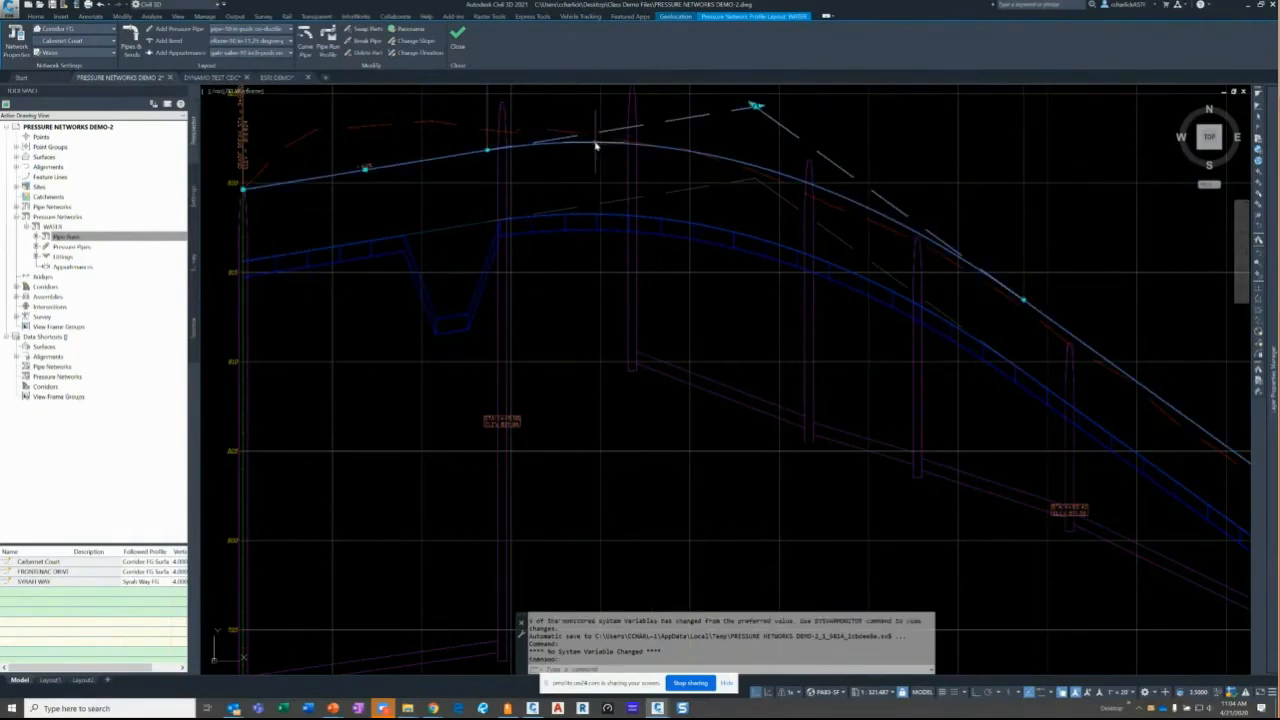
{"action": "left_click", "coordinate": [758, 106]}
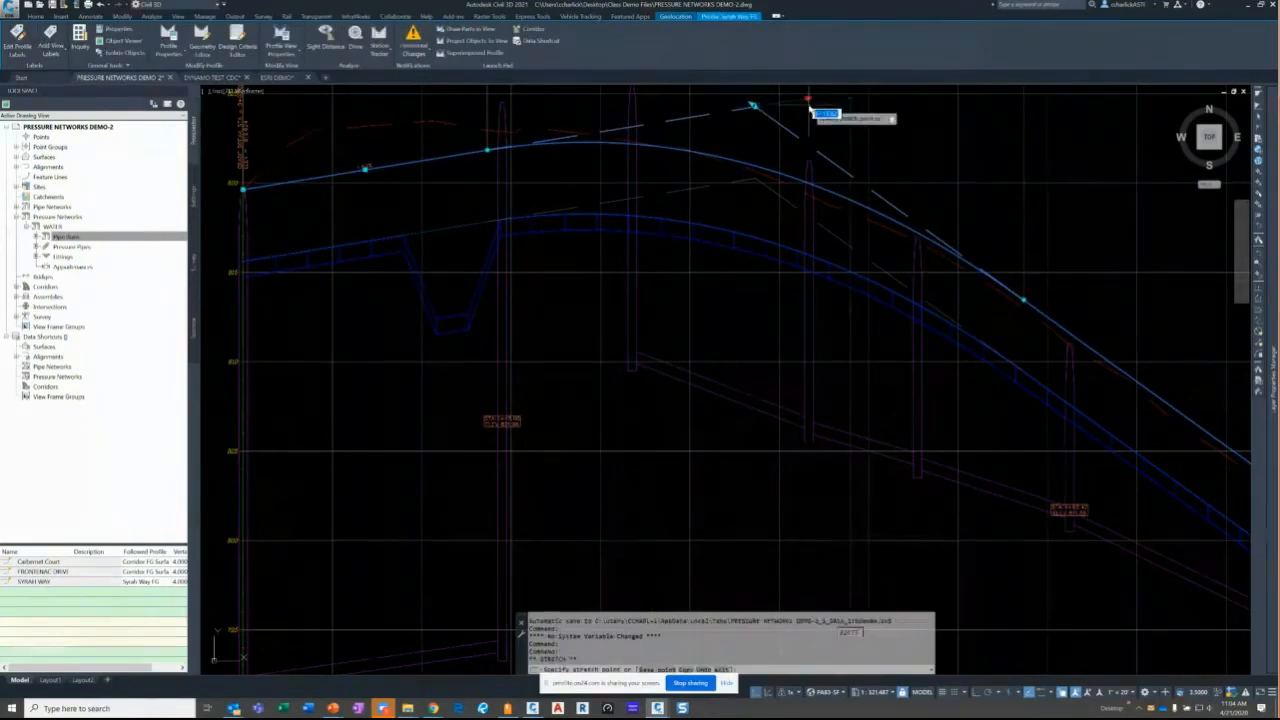
{"action": "left_click", "coordinate": [808, 100]}
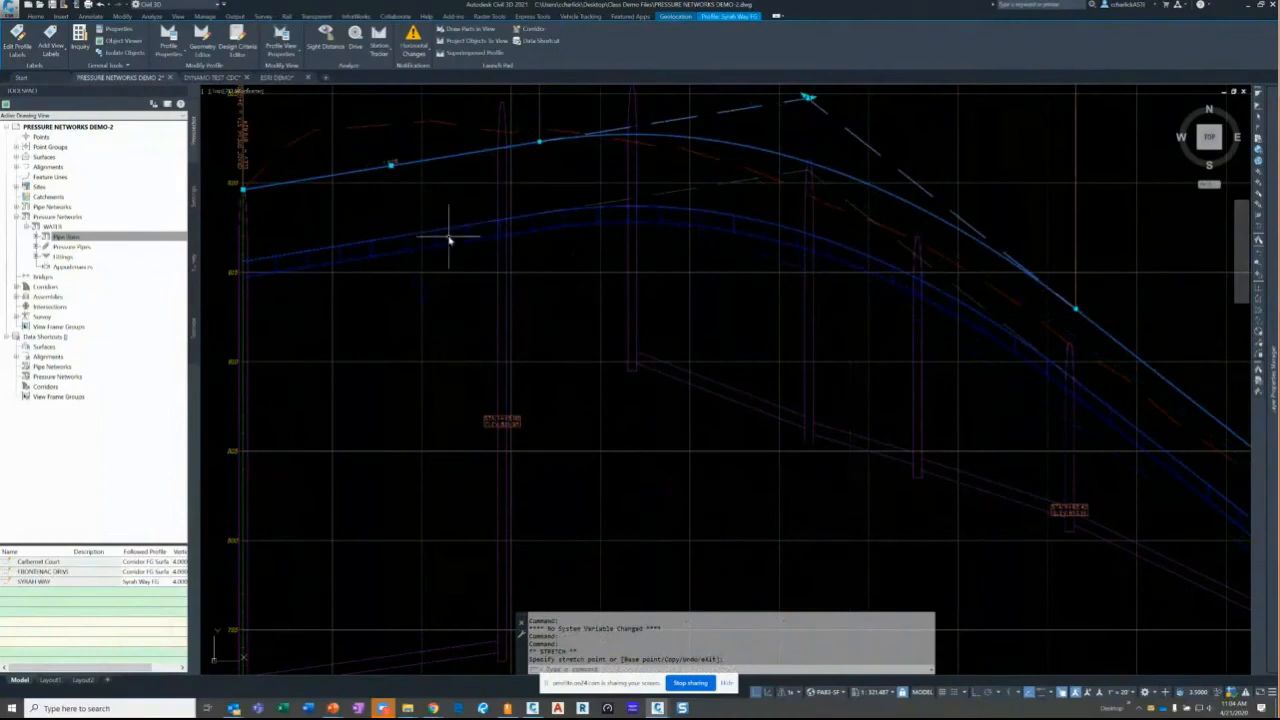
{"action": "key", "text": "Escape"}
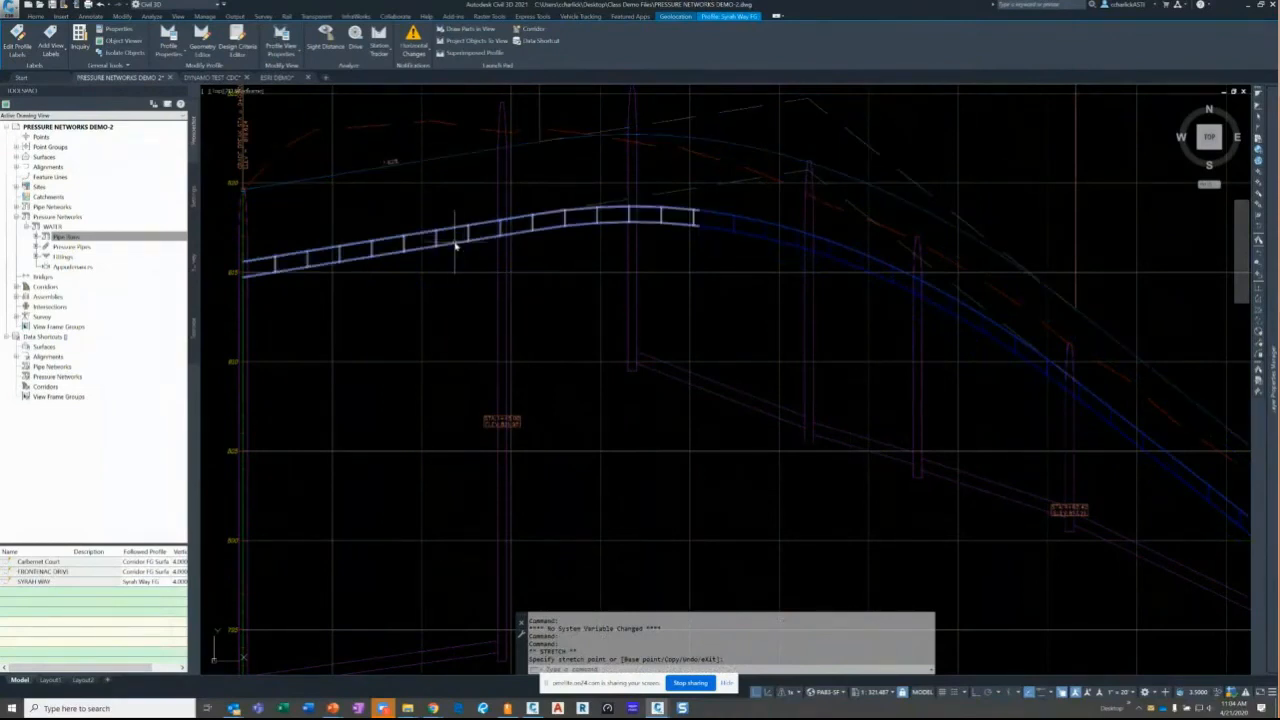
- Pull two Syrah Way pipe run points lower together to form a dip
{"action": "left_click", "coordinate": [455, 245]}
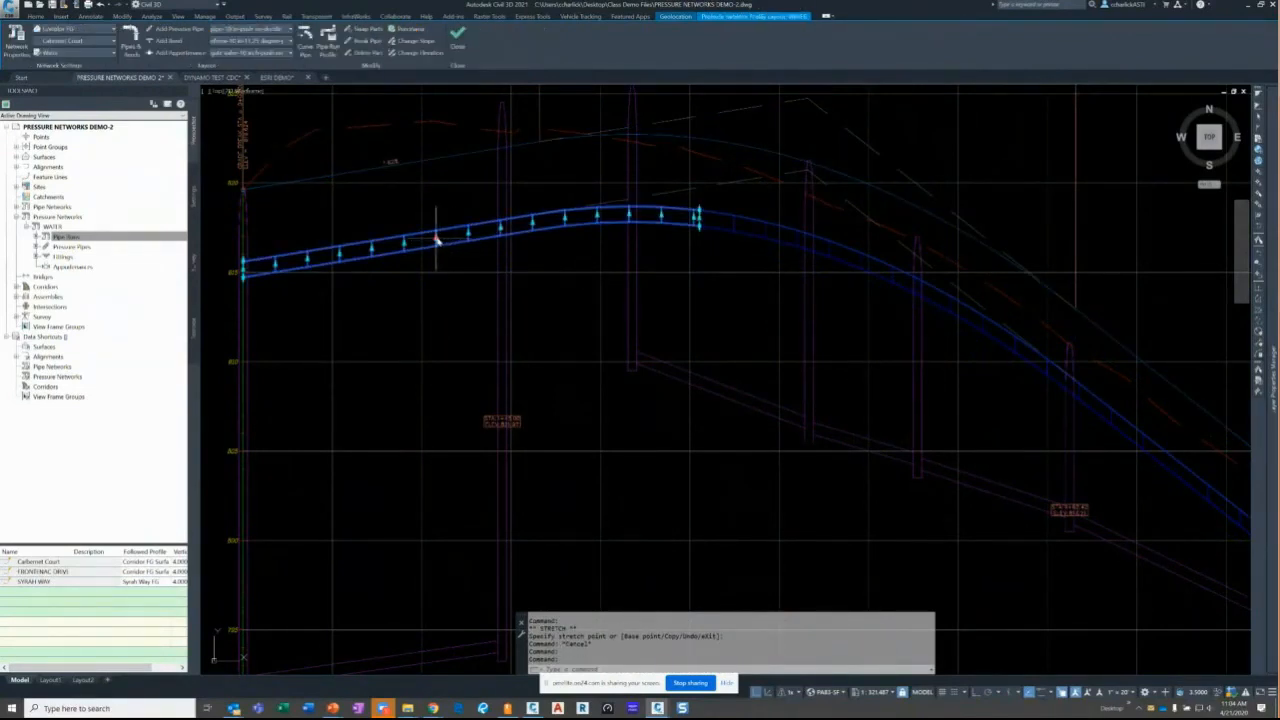
{"action": "left_click", "coordinate": [468, 236], "text": "shift"}
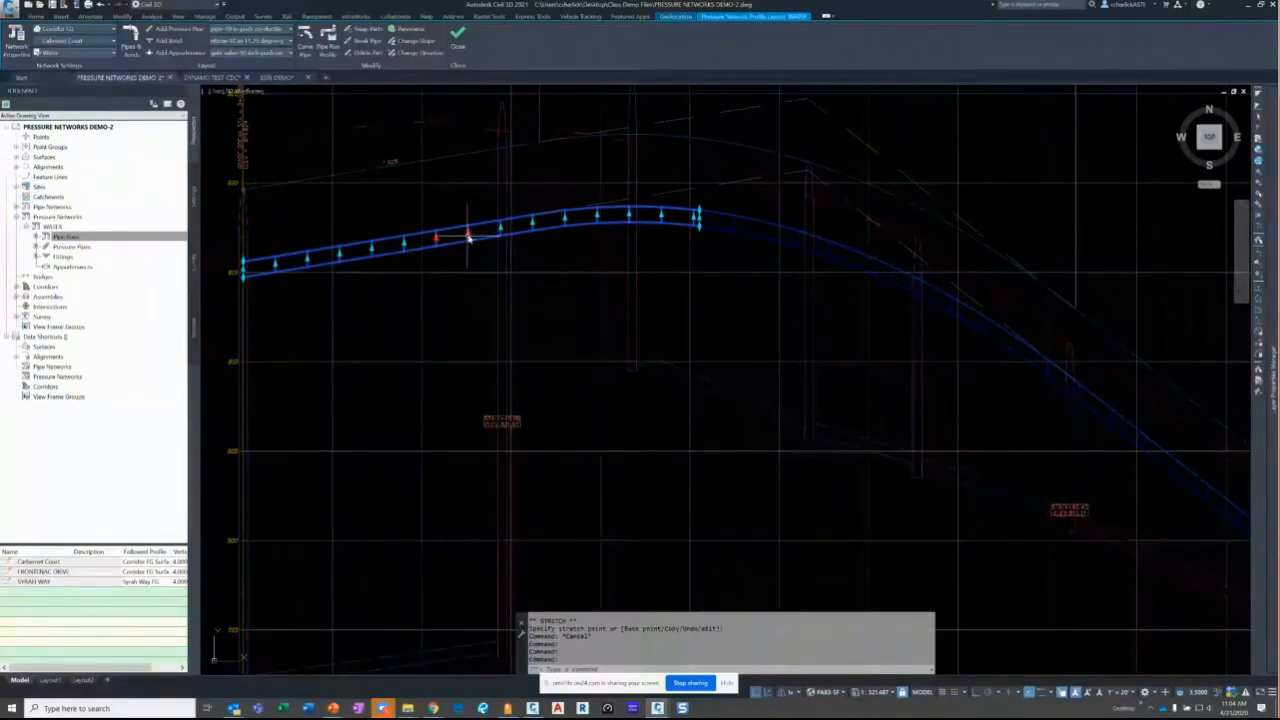
{"action": "left_click", "coordinate": [468, 236]}
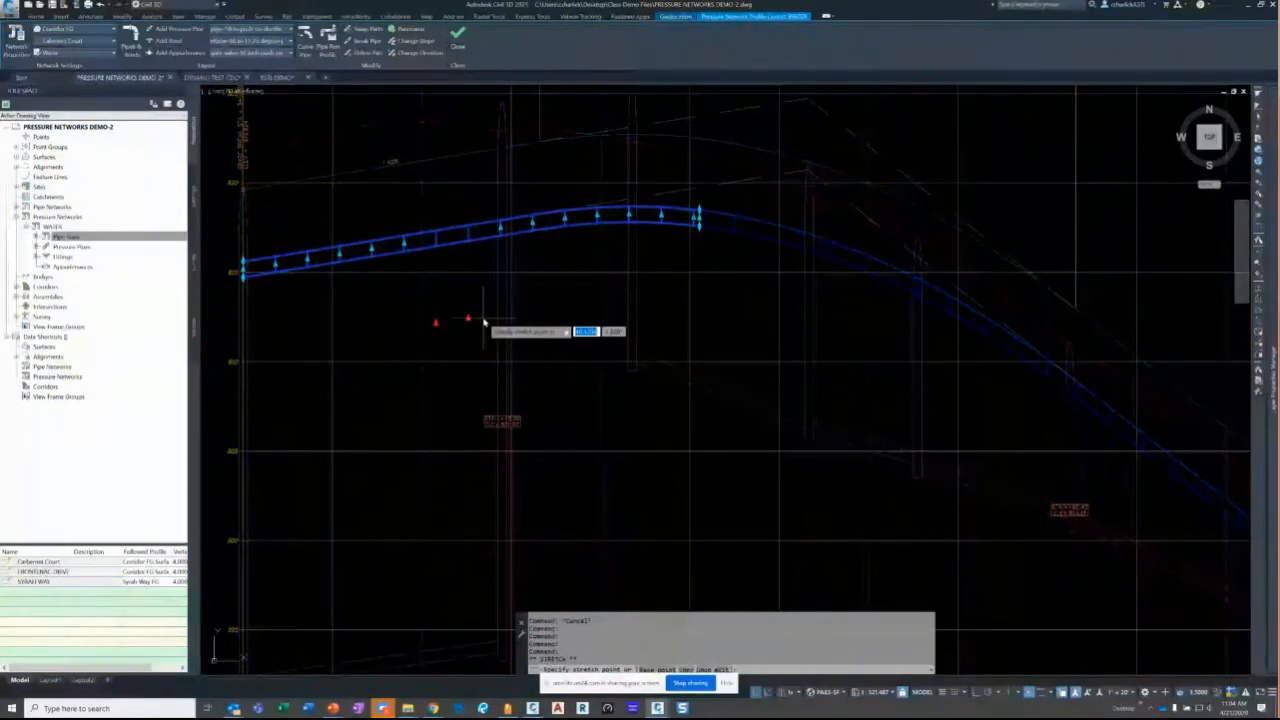
{"action": "left_click", "coordinate": [484, 320]}
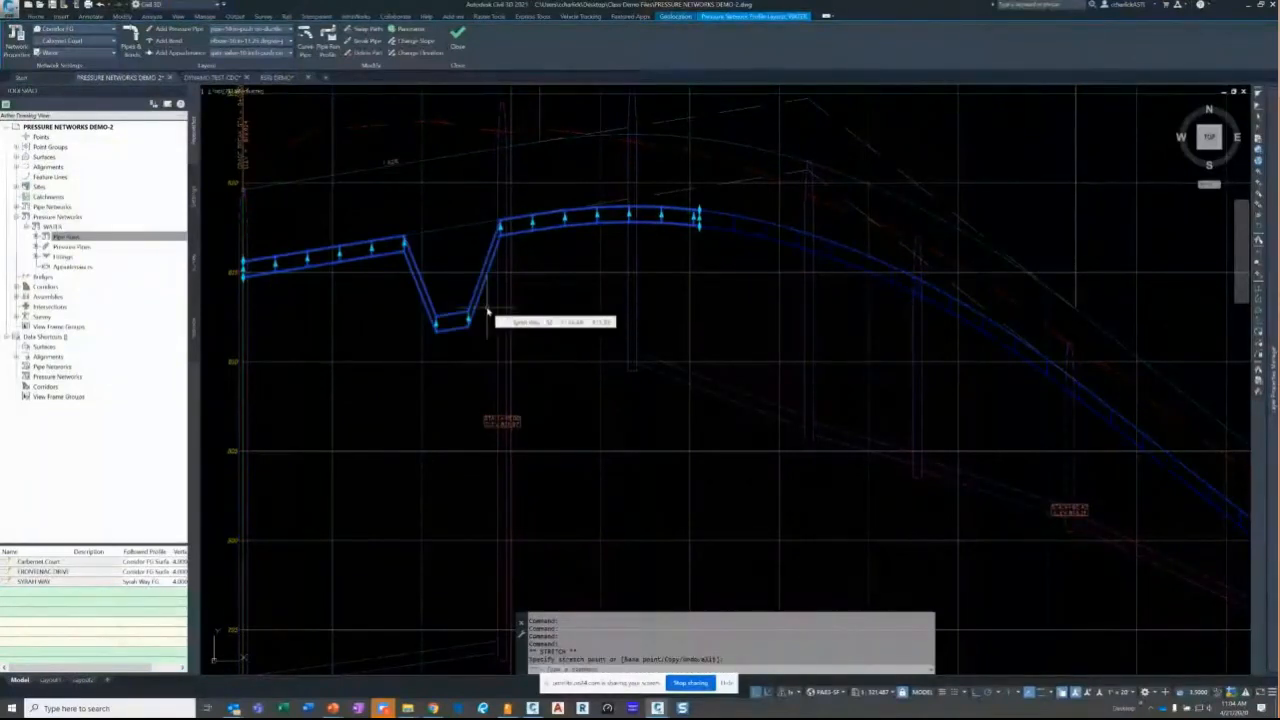
{"action": "key", "text": "Escape"}
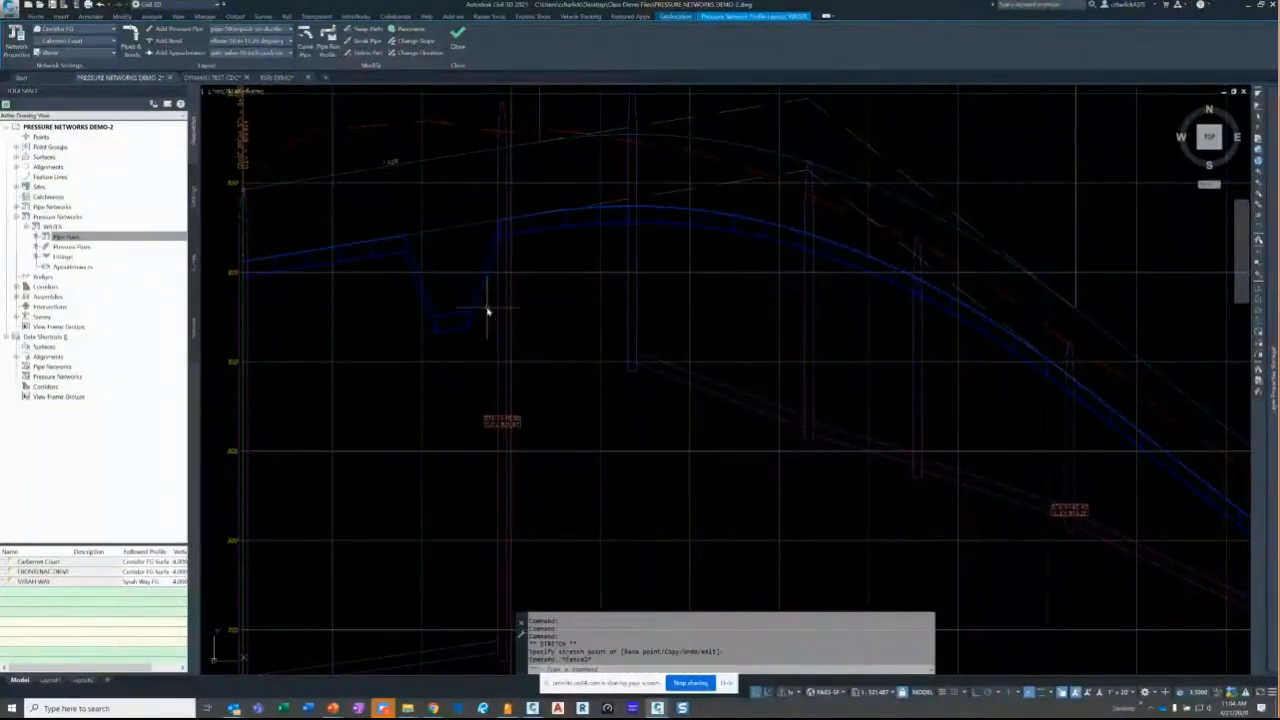
- Zoom out to show the full profile view grid with the U-shaped pipe run dip
{"action": "left_click", "coordinate": [820, 302]}
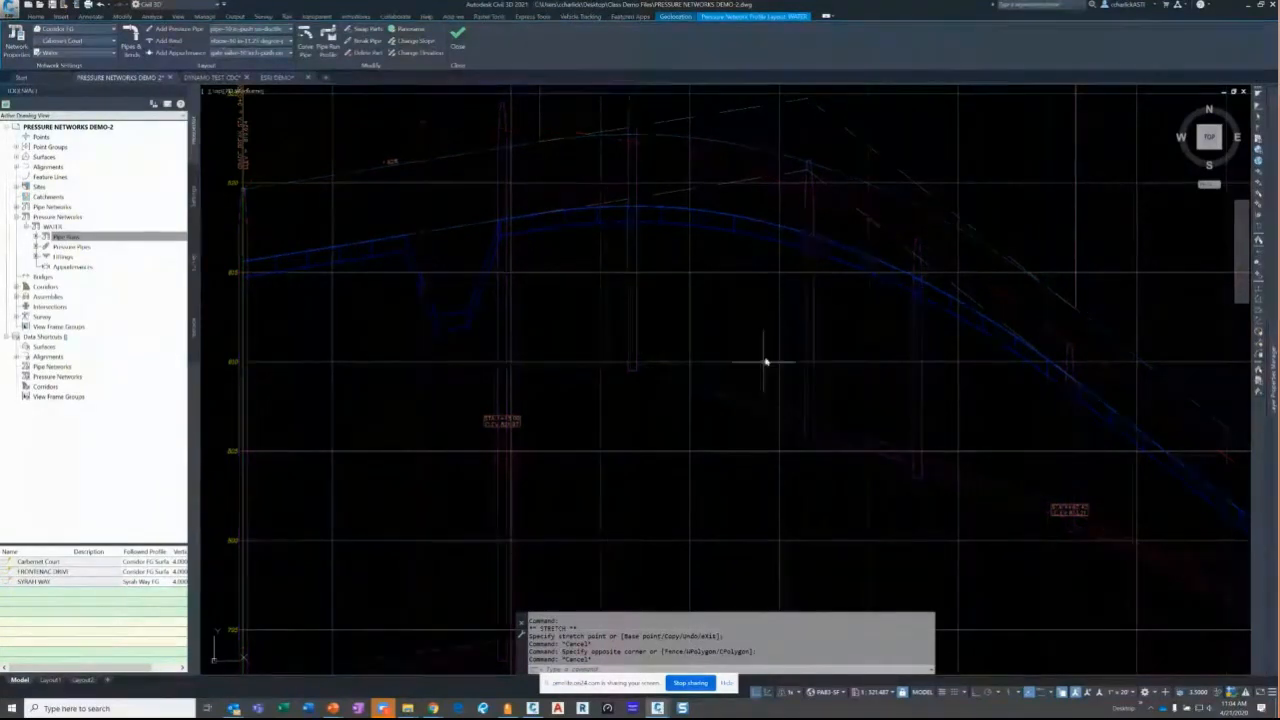
{"action": "scroll", "coordinate": [766, 340], "scroll_direction": "down", "scroll_amount": 5}
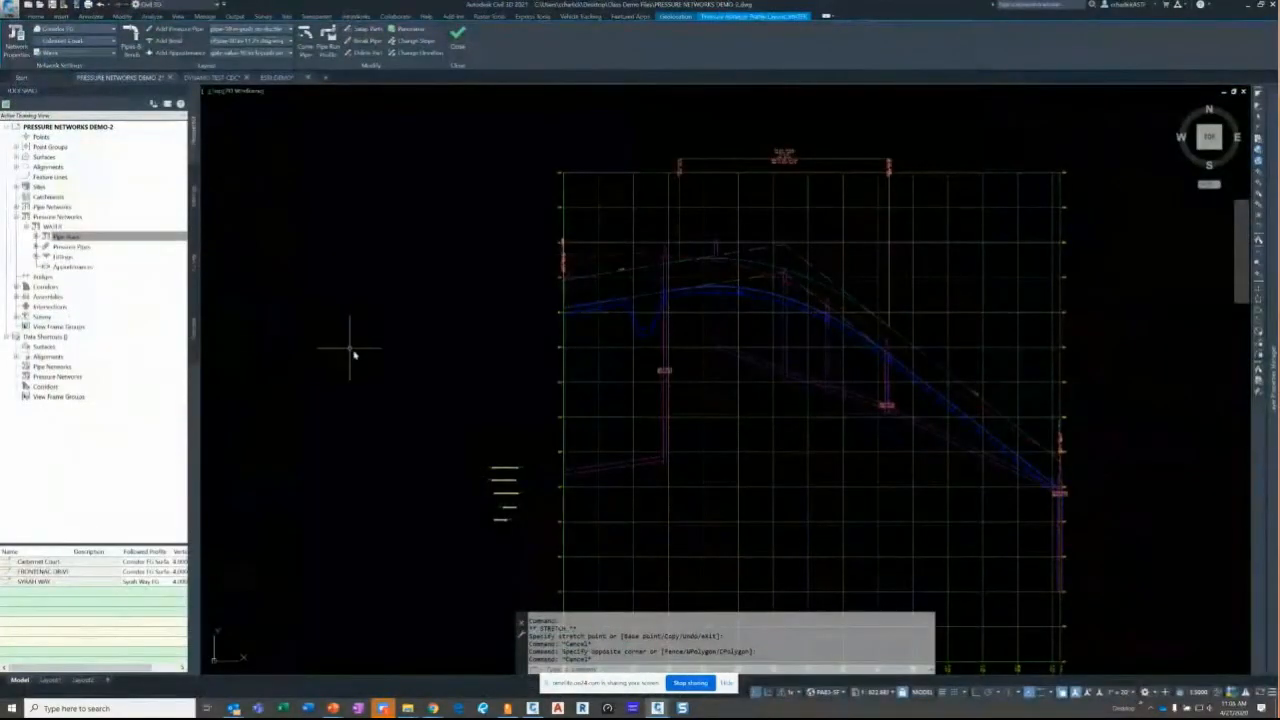
{"action": "left_click", "coordinate": [366, 371]}
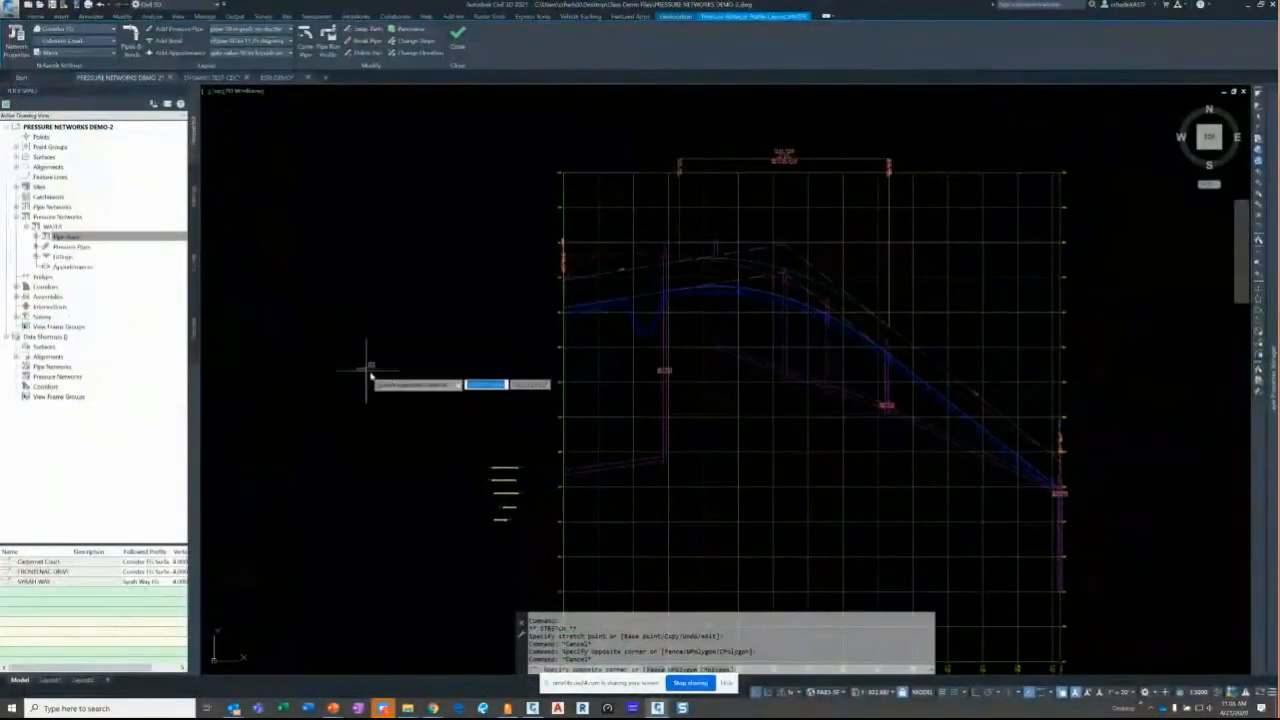
{"action": "left_click", "coordinate": [431, 378]}
{"action": "key", "text": "Escape"}
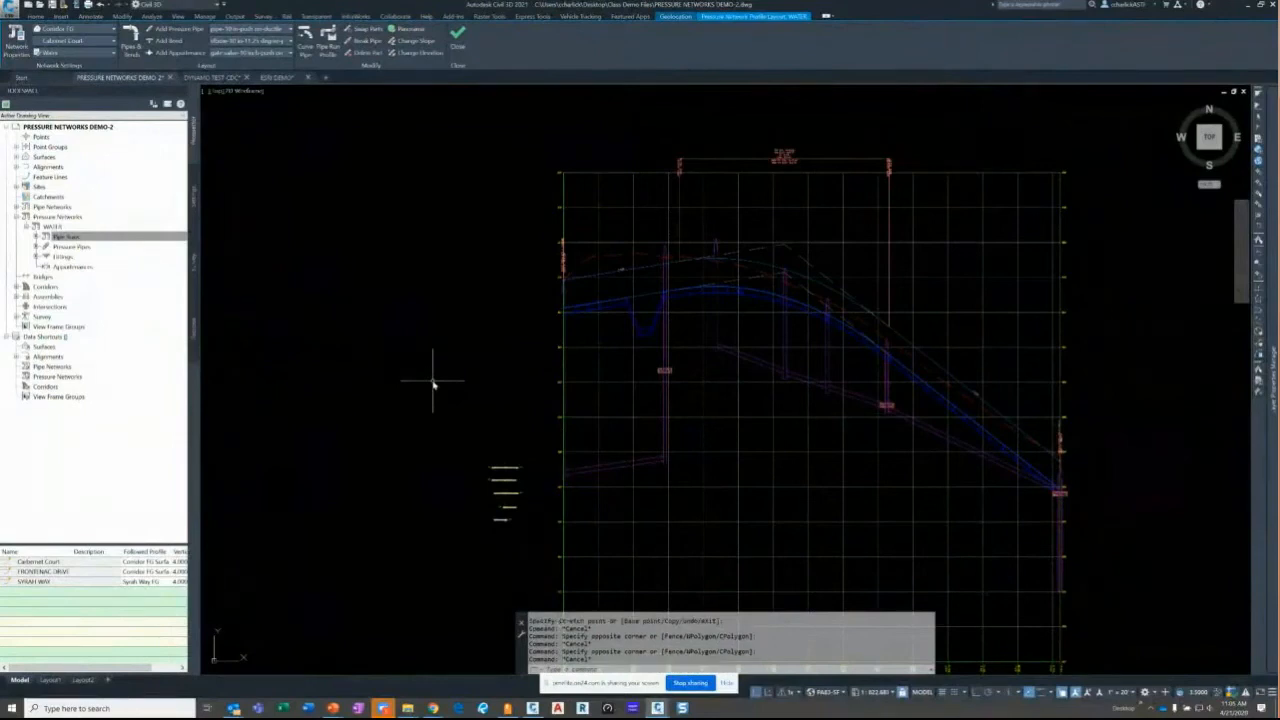
{"action": "left_click", "coordinate": [443, 343]}
{"action": "left_click", "coordinate": [457, 337]}
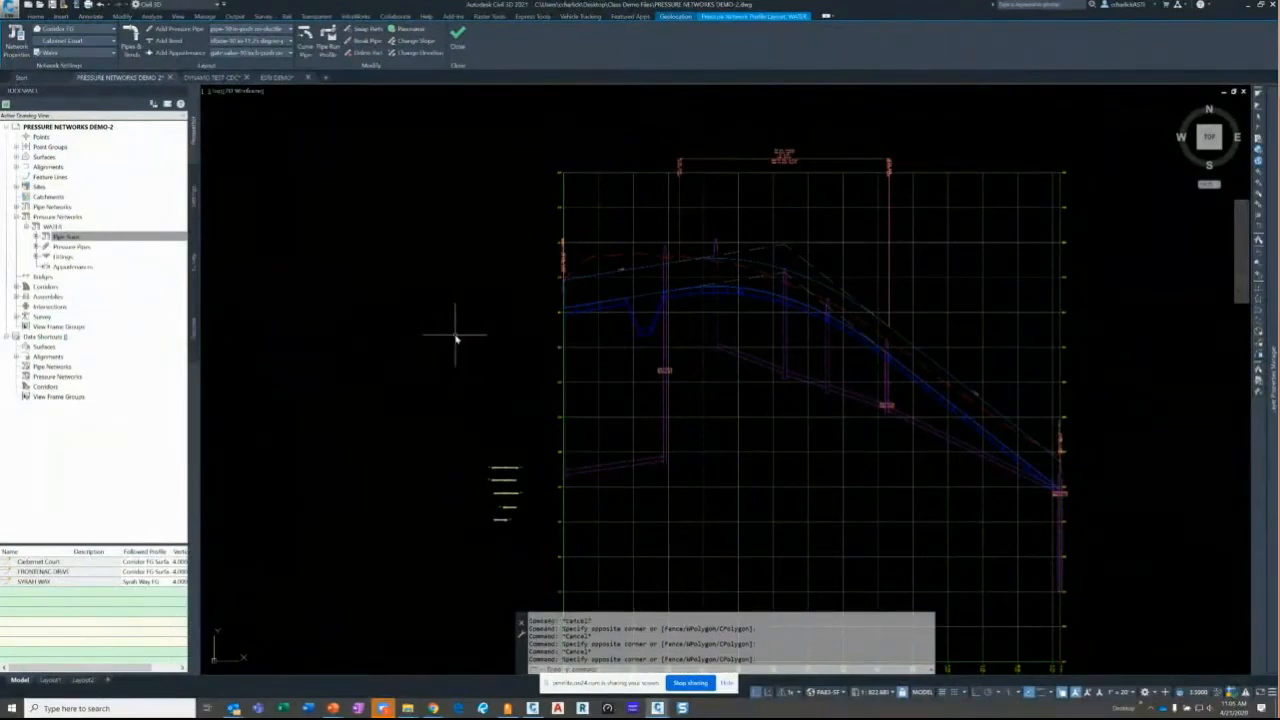
{"action": "left_click", "coordinate": [455, 338]}
- Zoom and pan back out to the plan drawing around the Syrah Way main
{"action": "scroll", "coordinate": [355, 443], "scroll_direction": "down", "scroll_amount": 2}
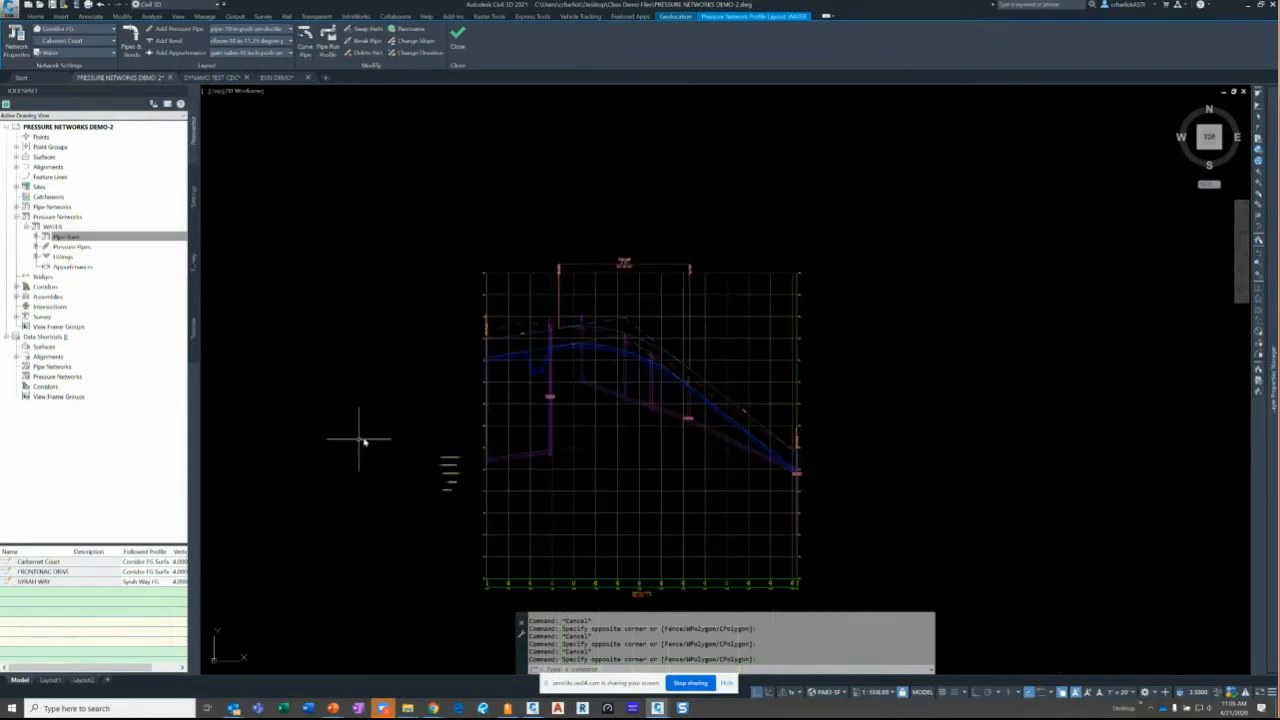
{"action": "scroll", "coordinate": [374, 437], "scroll_direction": "down", "scroll_amount": 2}
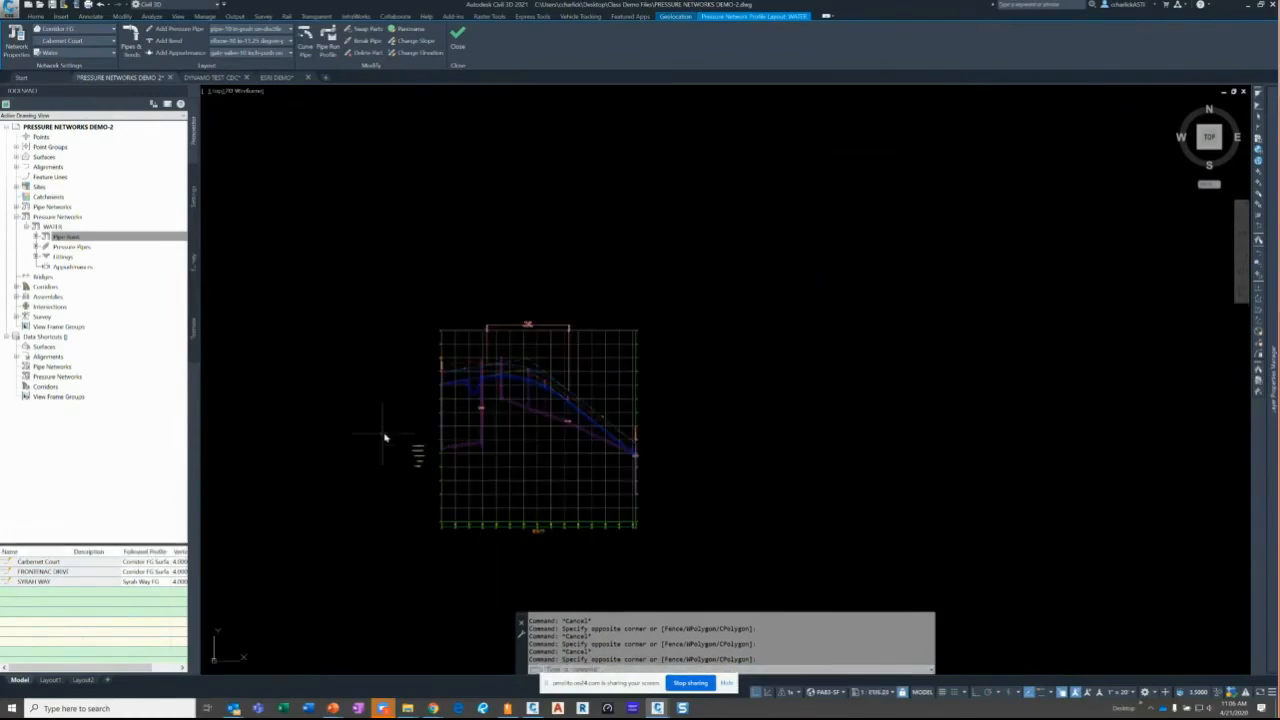
{"action": "middle_click_drag", "start_coordinate": [385, 437], "coordinate": [555, 437]}
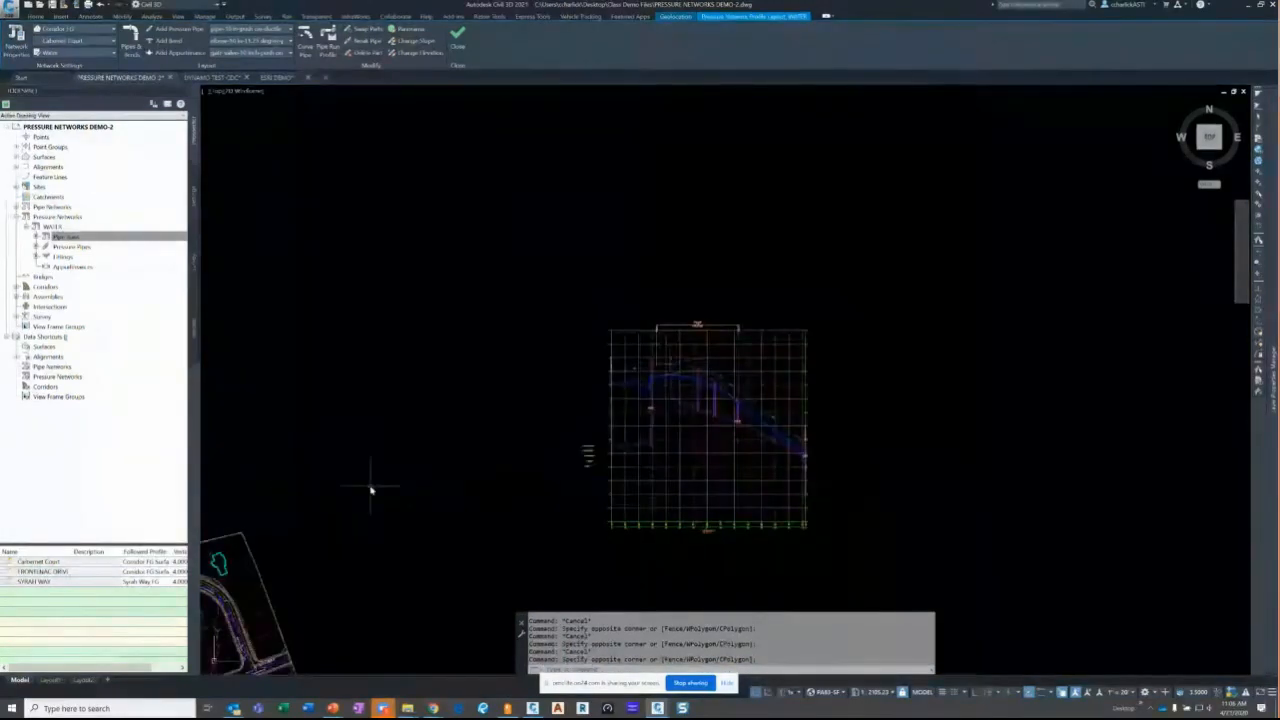
{"action": "scroll", "coordinate": [370, 487], "scroll_direction": "down", "scroll_amount": 2}
{"action": "middle_click_drag", "start_coordinate": [370, 487], "coordinate": [622, 374]}
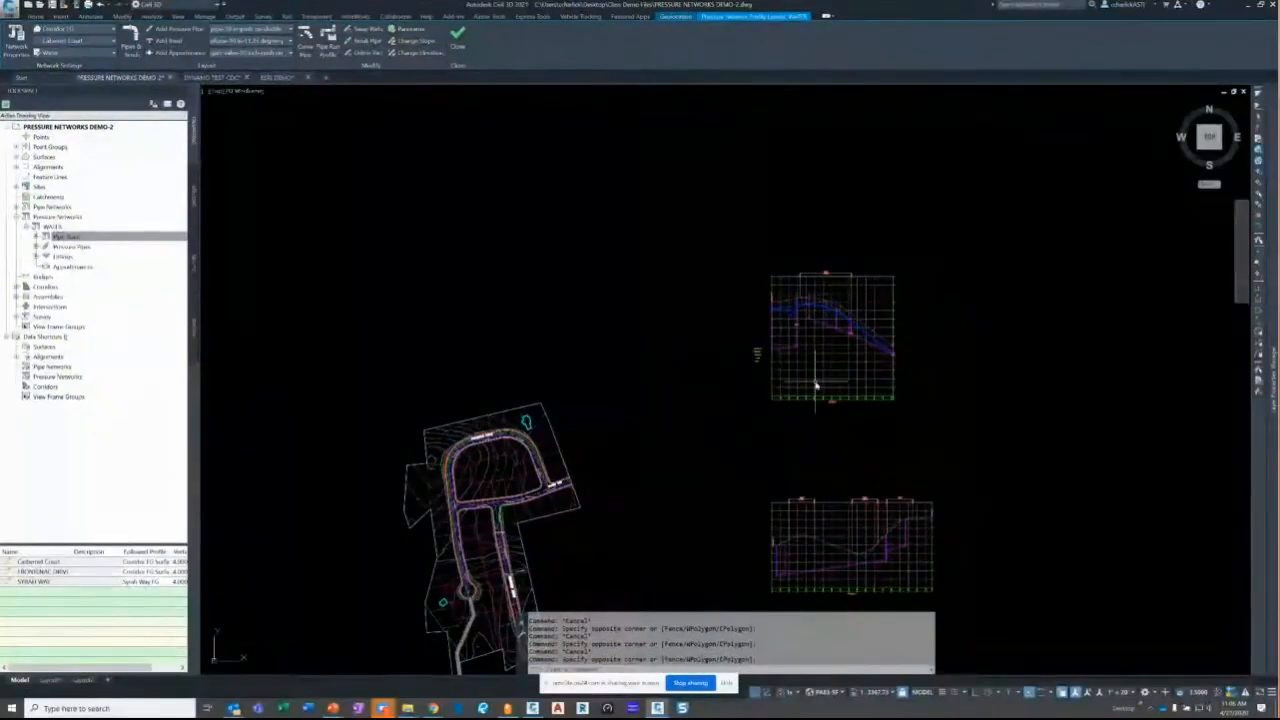
{"action": "middle_click_drag", "start_coordinate": [693, 438], "coordinate": [722, 400]}
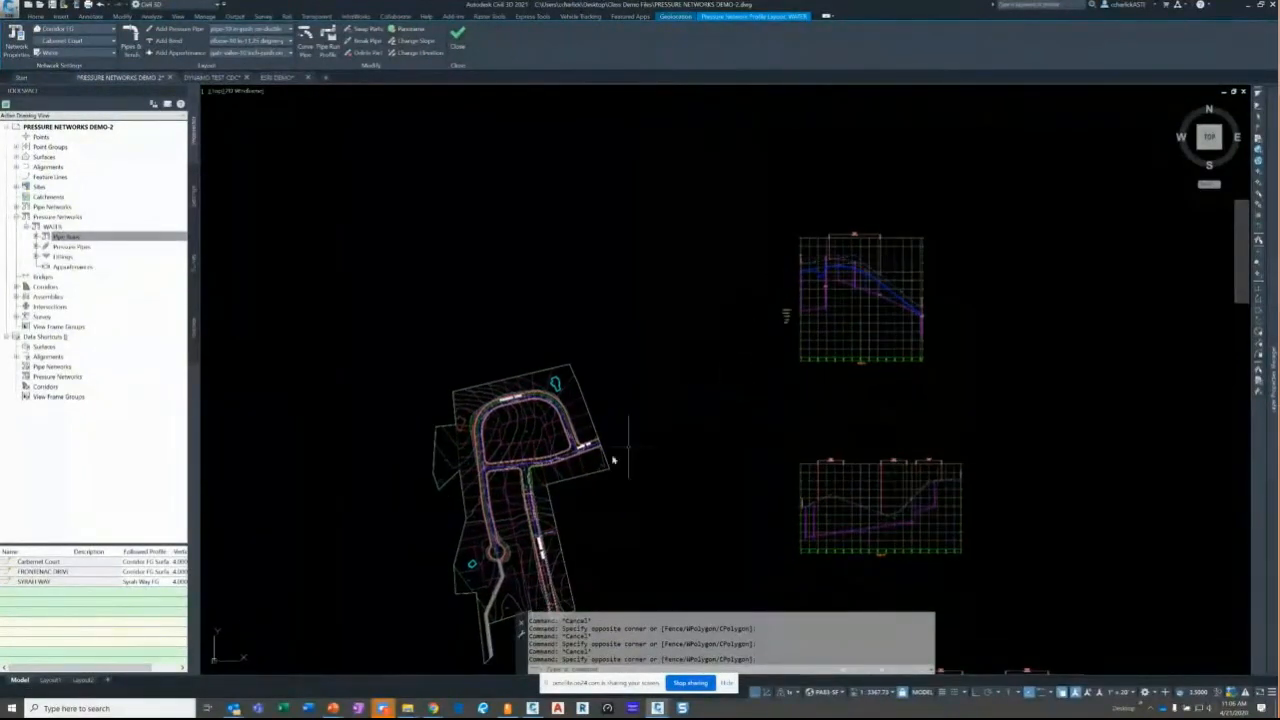
{"action": "scroll", "coordinate": [568, 440], "scroll_direction": "up", "scroll_amount": 3}
{"action": "scroll", "coordinate": [613, 416], "scroll_direction": "up", "scroll_amount": 4}
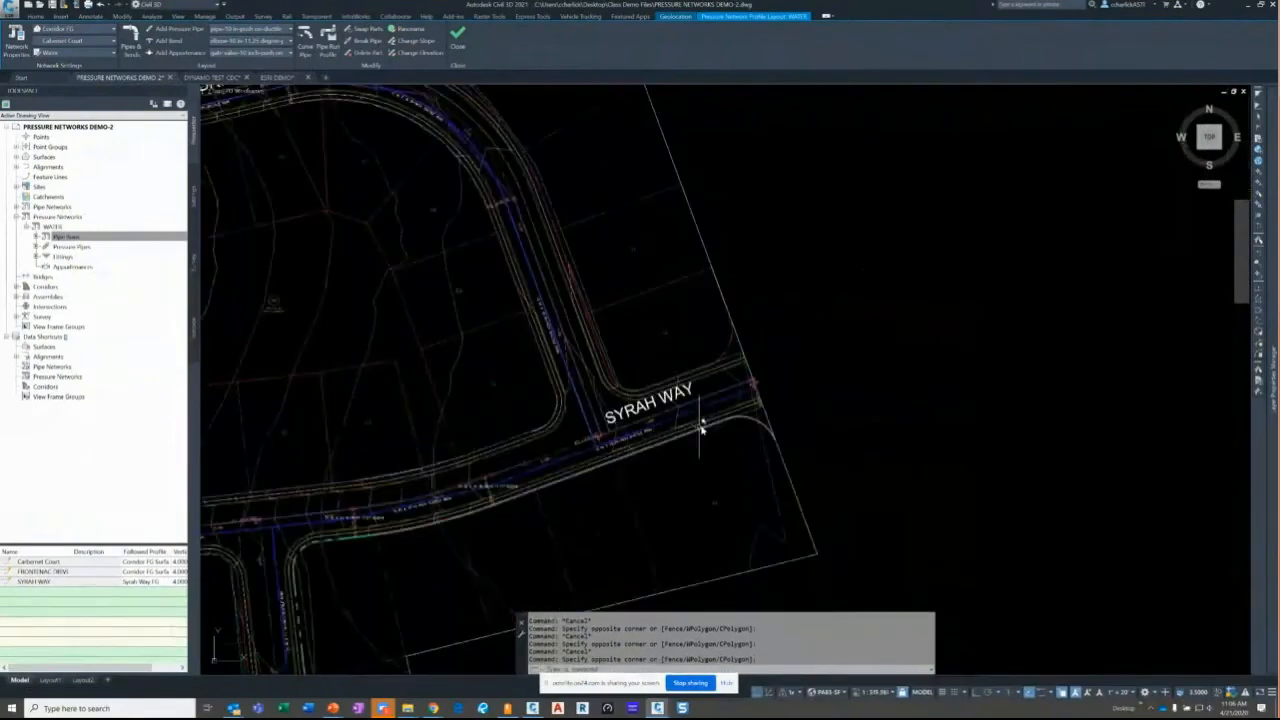
{"action": "scroll", "coordinate": [770, 405], "scroll_direction": "up", "scroll_amount": 4}
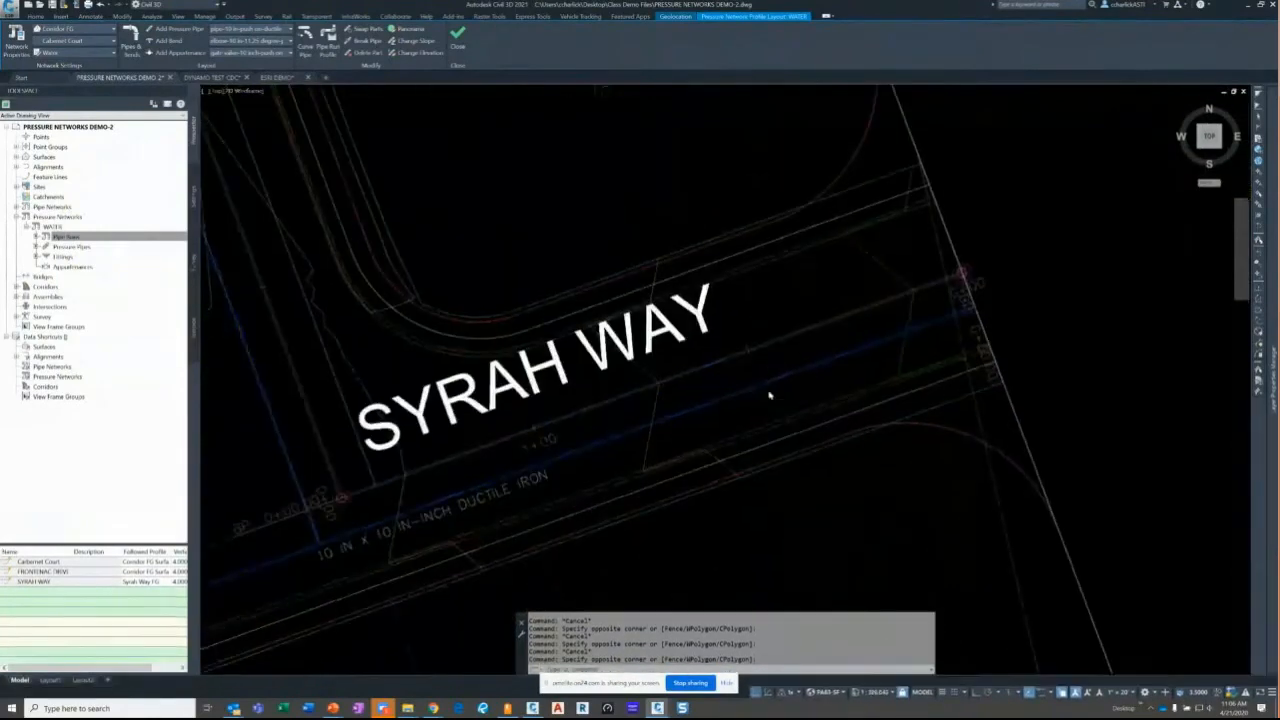
- Continue the Syrah Way run past the street's end with a straight pipe, then a curved one
{"action": "left_click", "coordinate": [765, 391]}
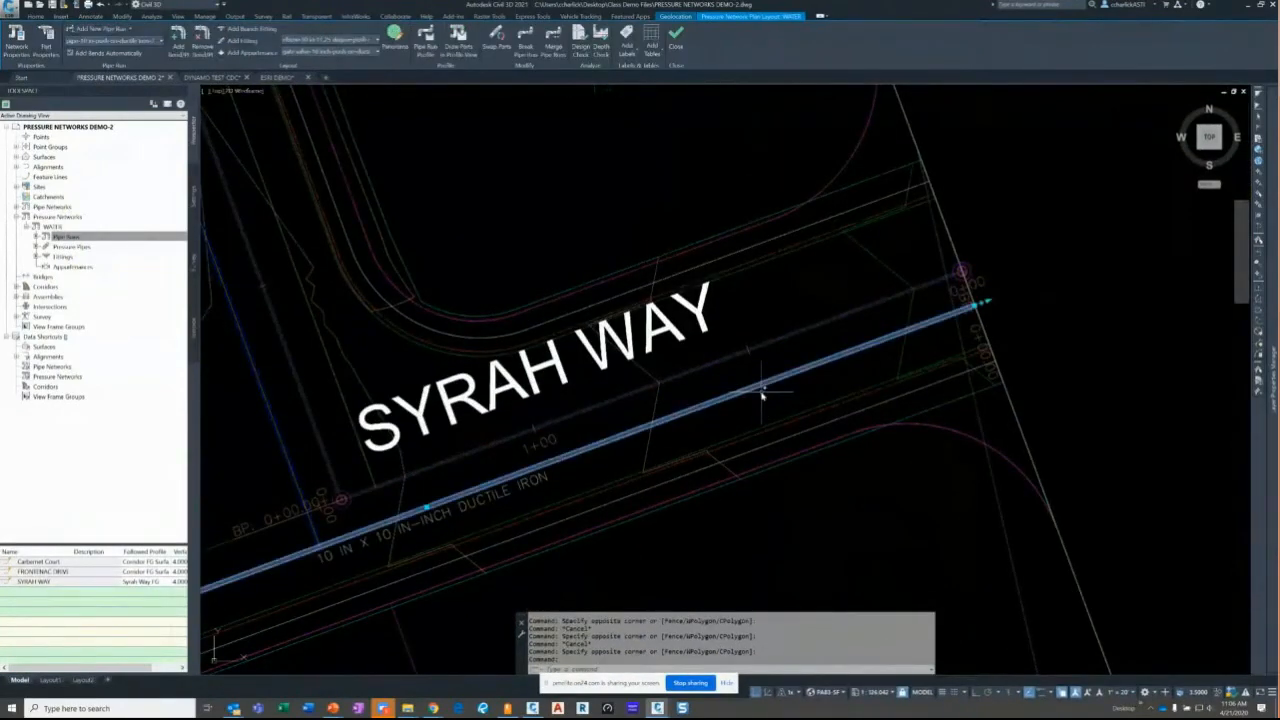
{"action": "left_click", "coordinate": [998, 317]}
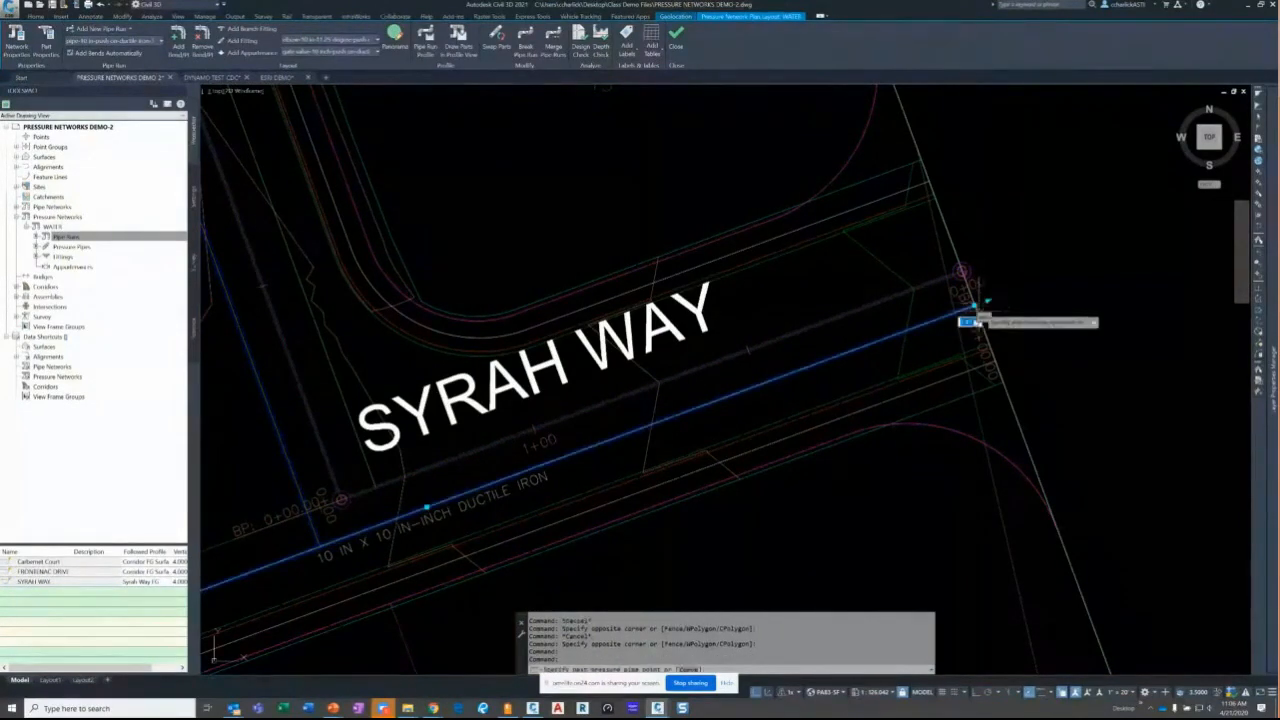
{"action": "scroll", "coordinate": [975, 320], "scroll_direction": "down", "scroll_amount": 5}
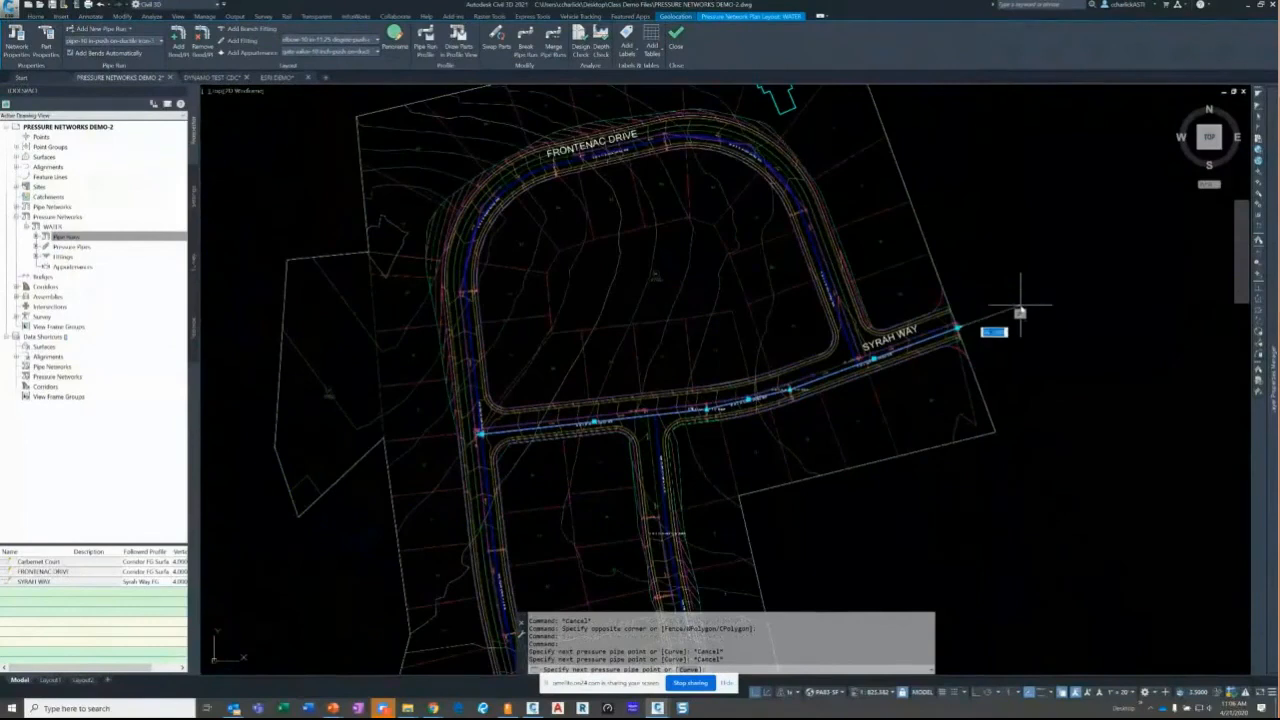
{"action": "left_click", "coordinate": [1021, 307]}
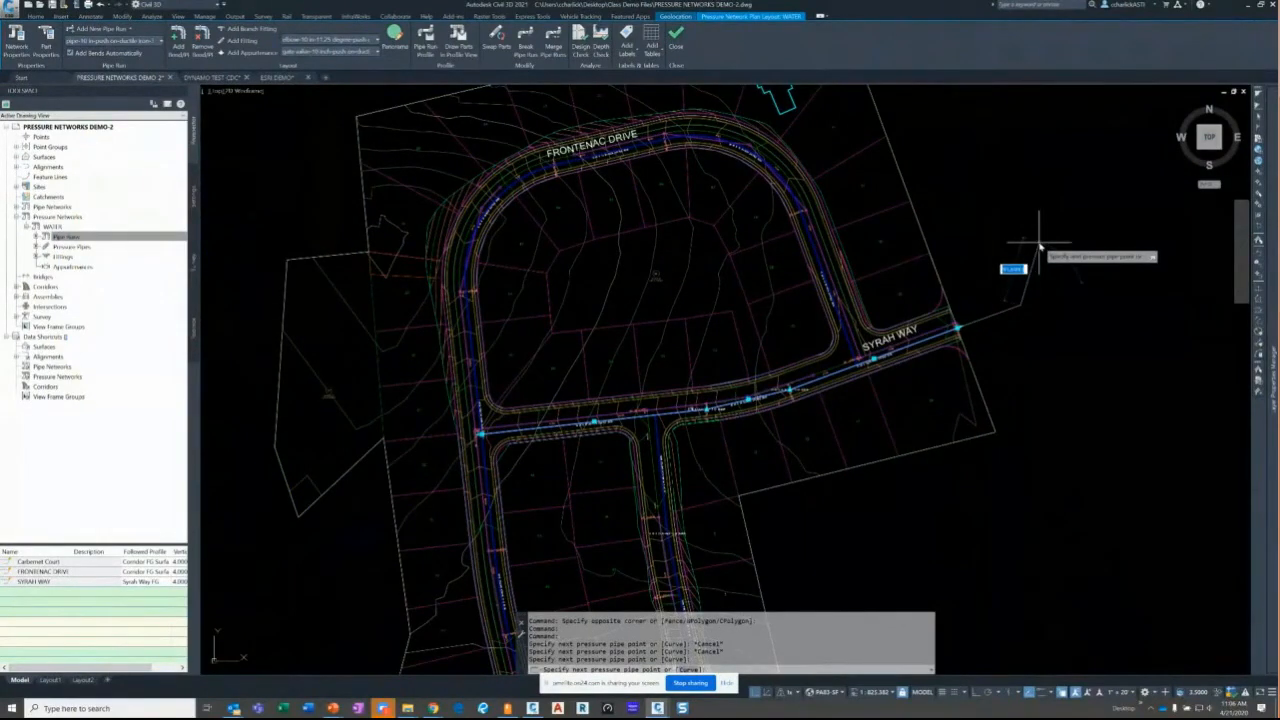
{"action": "type", "text": "c"}
{"action": "key", "text": "Return"}
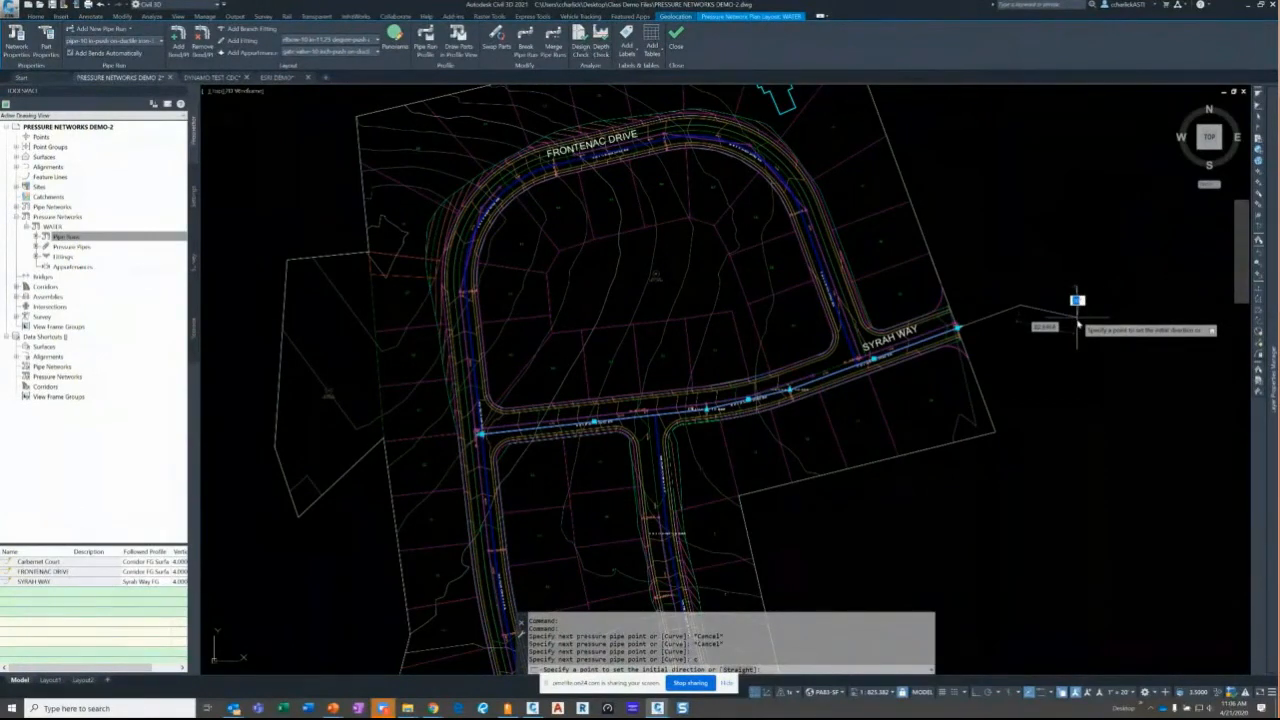
{"action": "left_click", "coordinate": [1077, 300]}
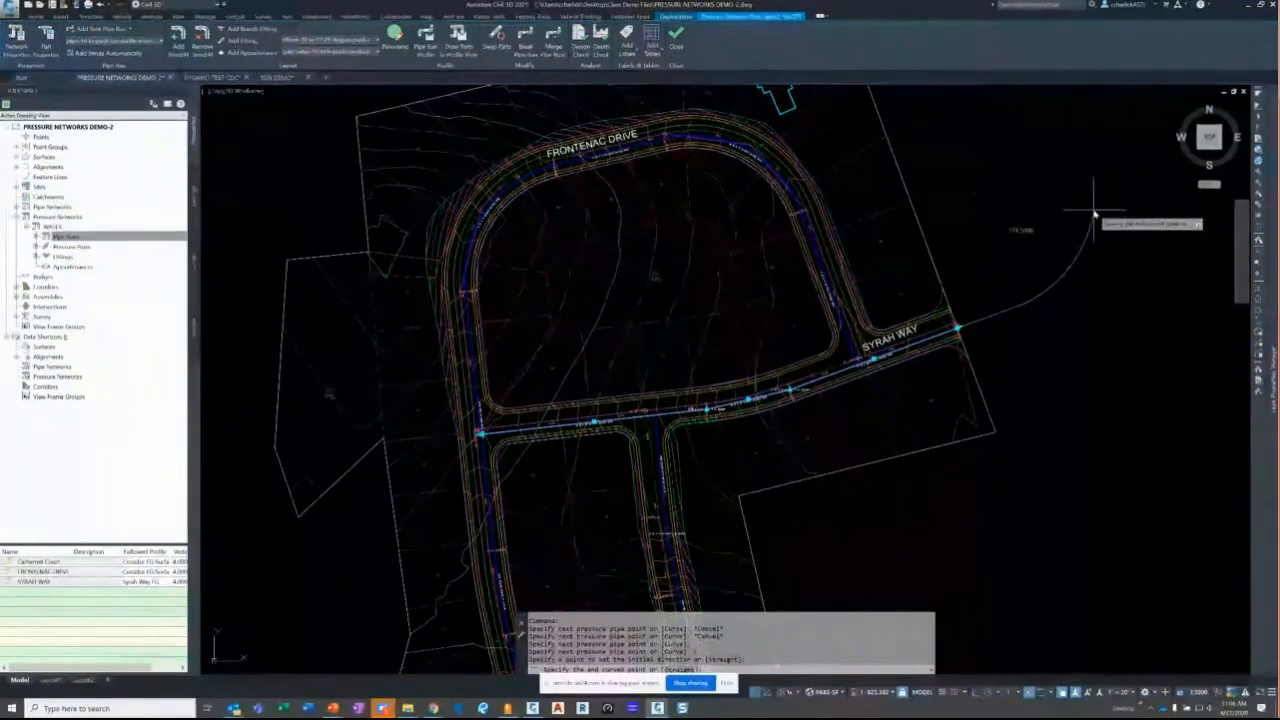
{"action": "left_click", "coordinate": [1092, 216]}
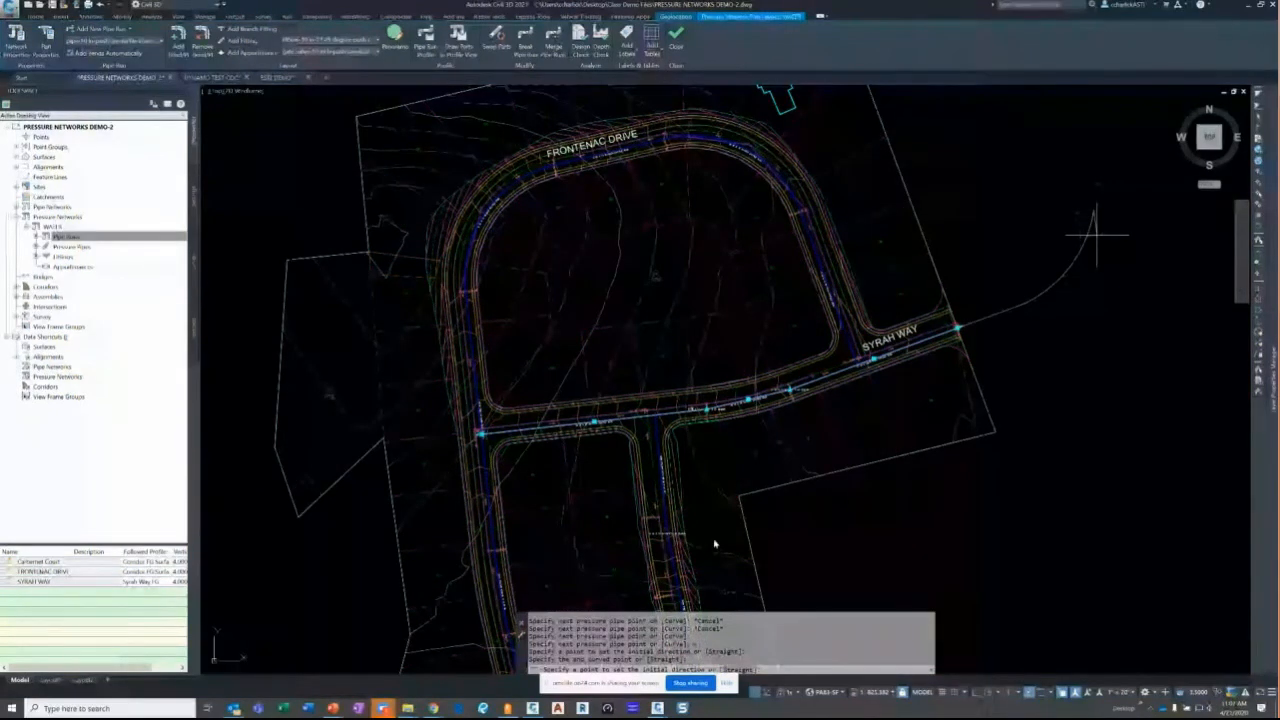
{"action": "mouse_move", "coordinate": [658, 708]}
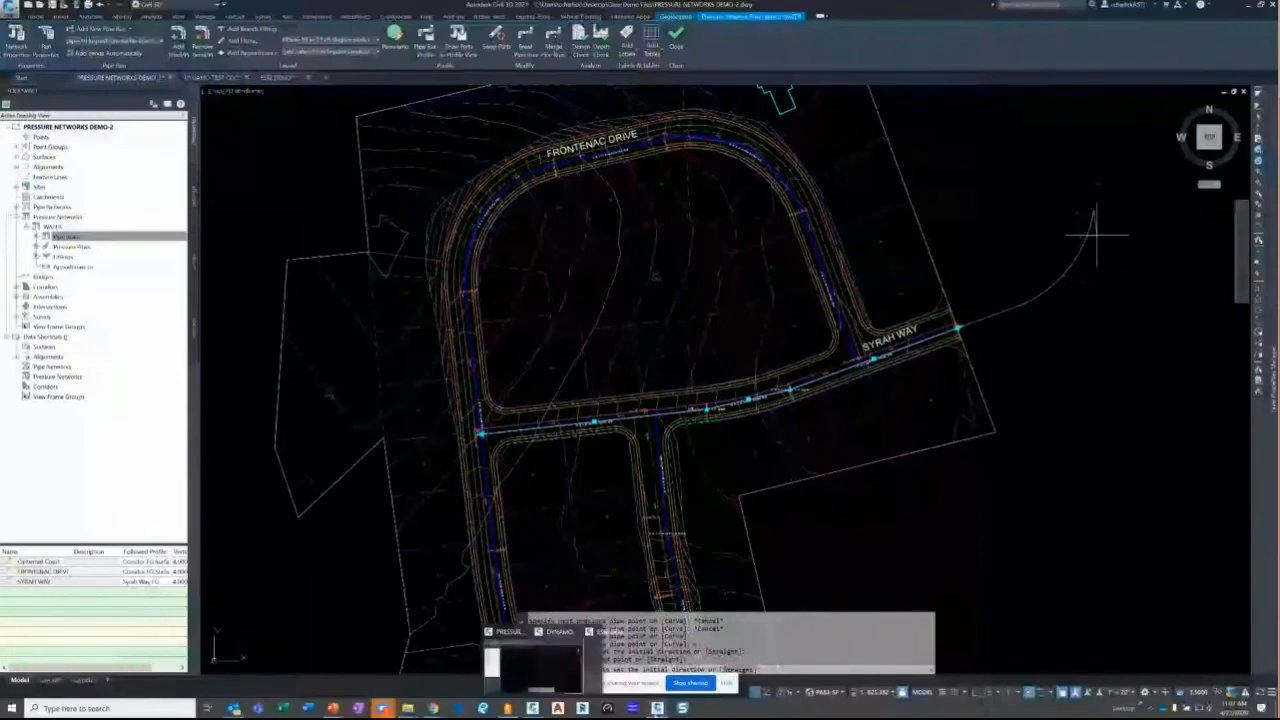